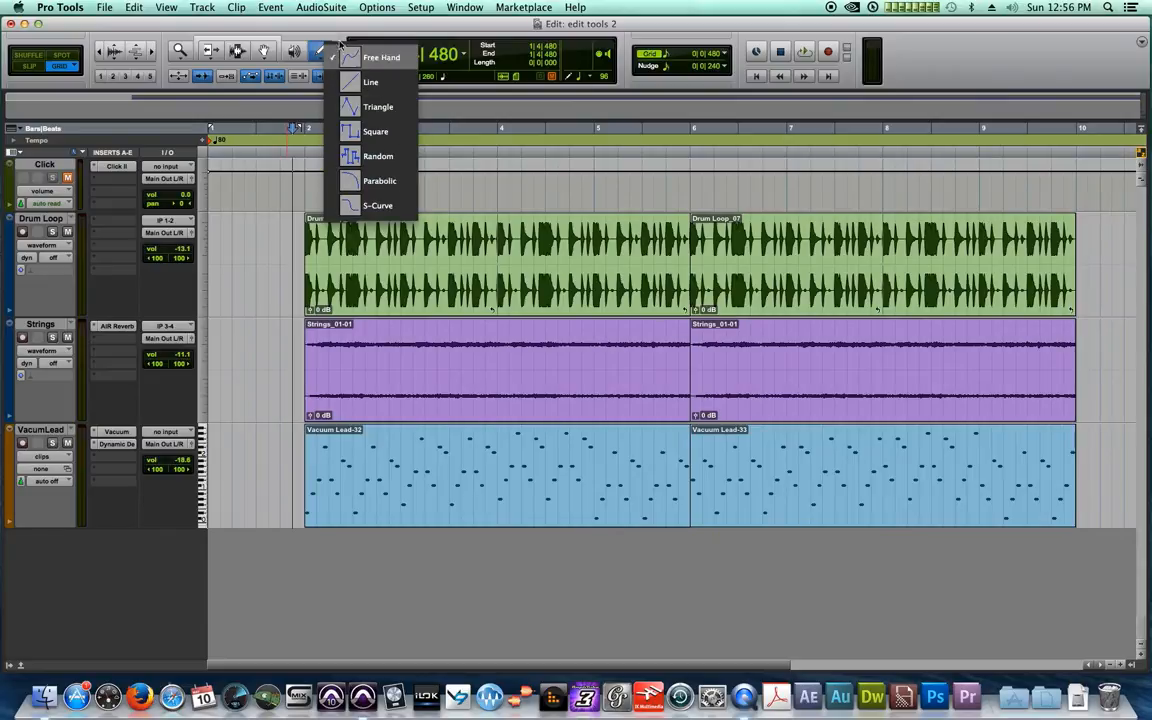
Step: Activate the Pencil tool and set its shape to Free Hand
click(381, 57)
right_click(321, 42)
key(Escape)
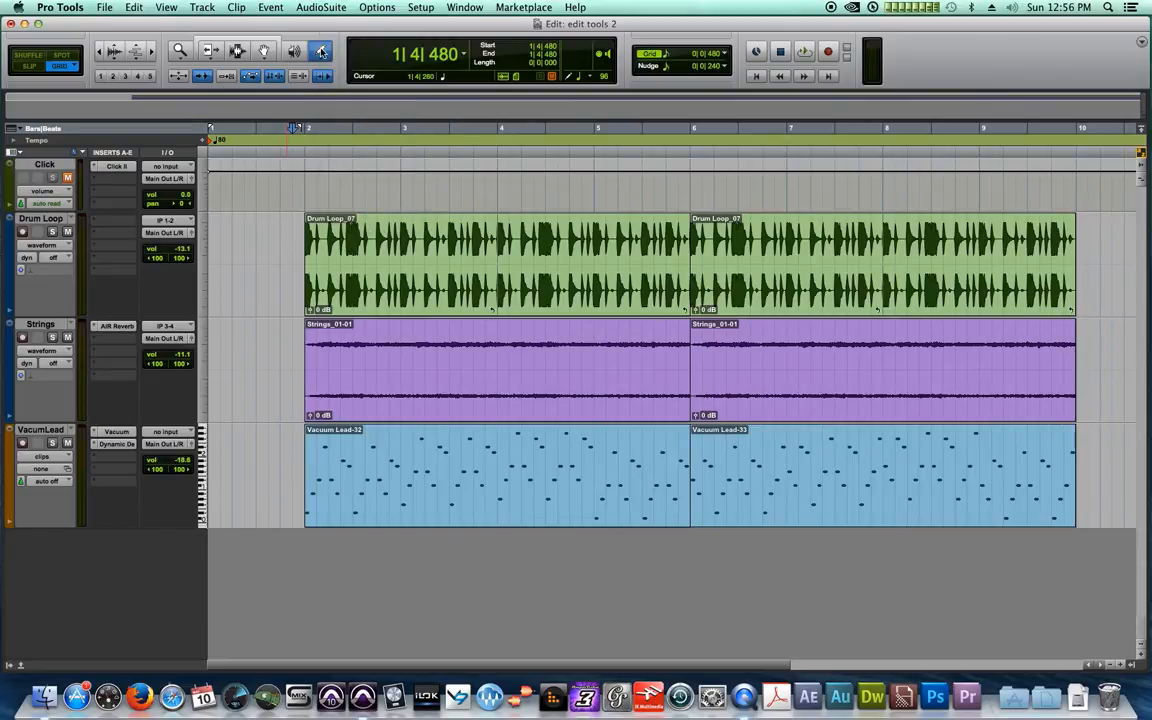
click(321, 51)
click(323, 50)
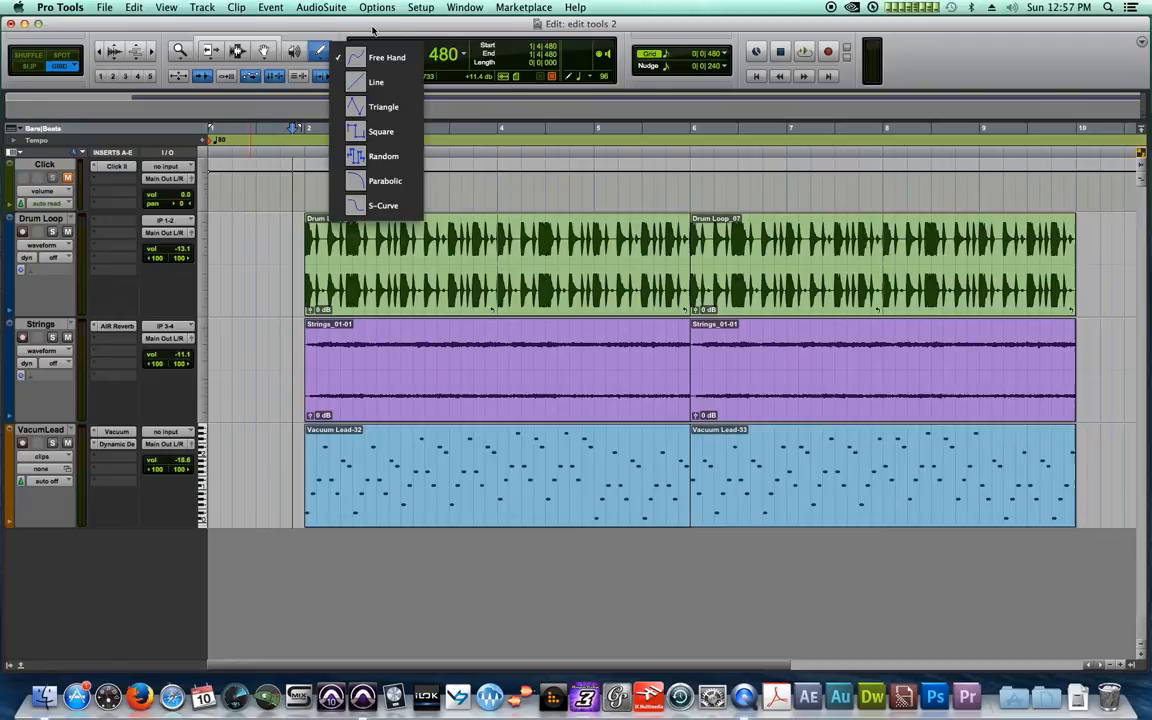
click(376, 58)
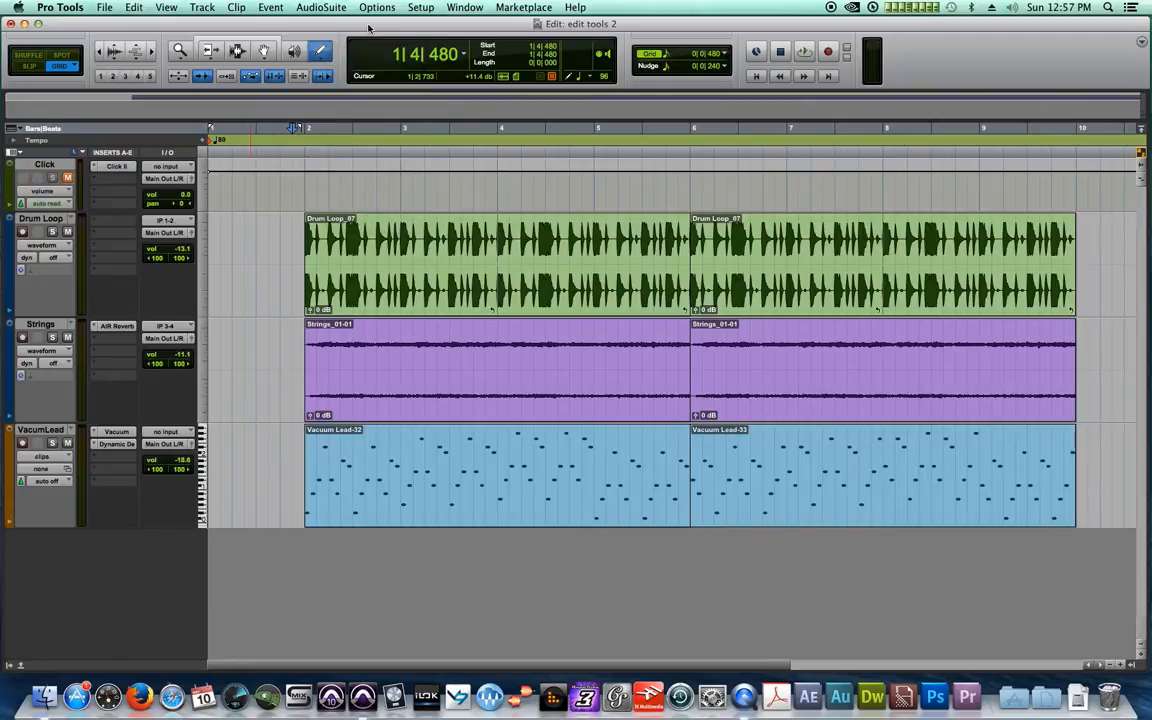
click(323, 53)
click(325, 24)
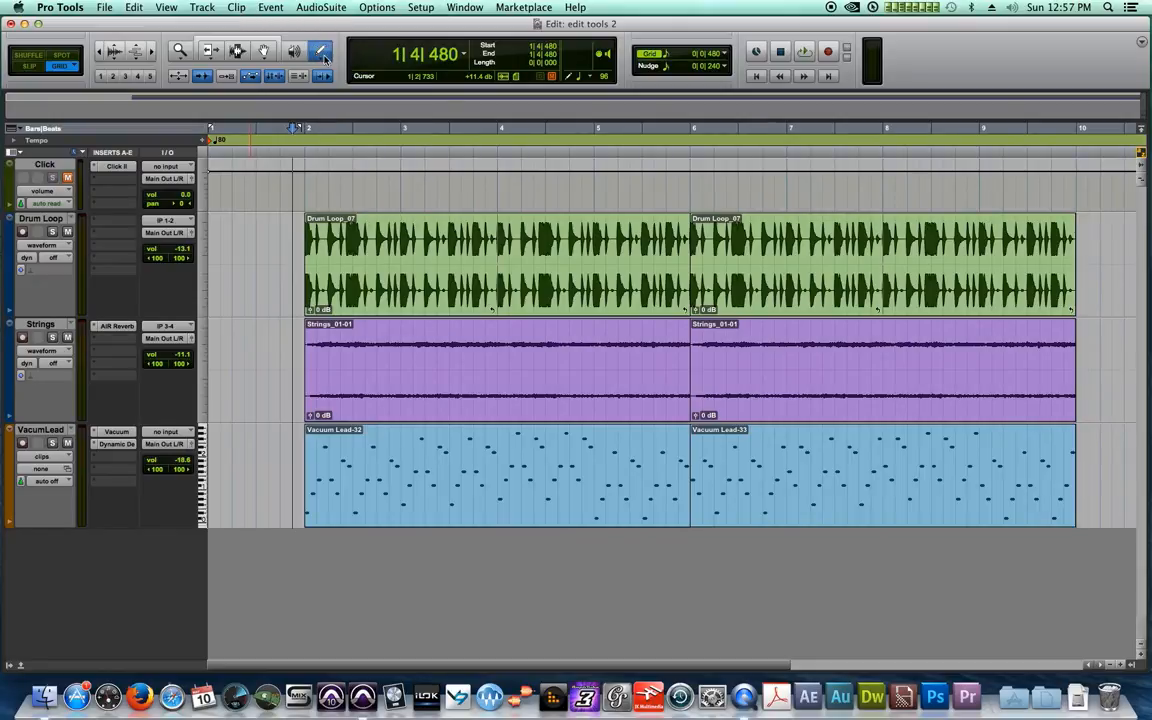
click(323, 58)
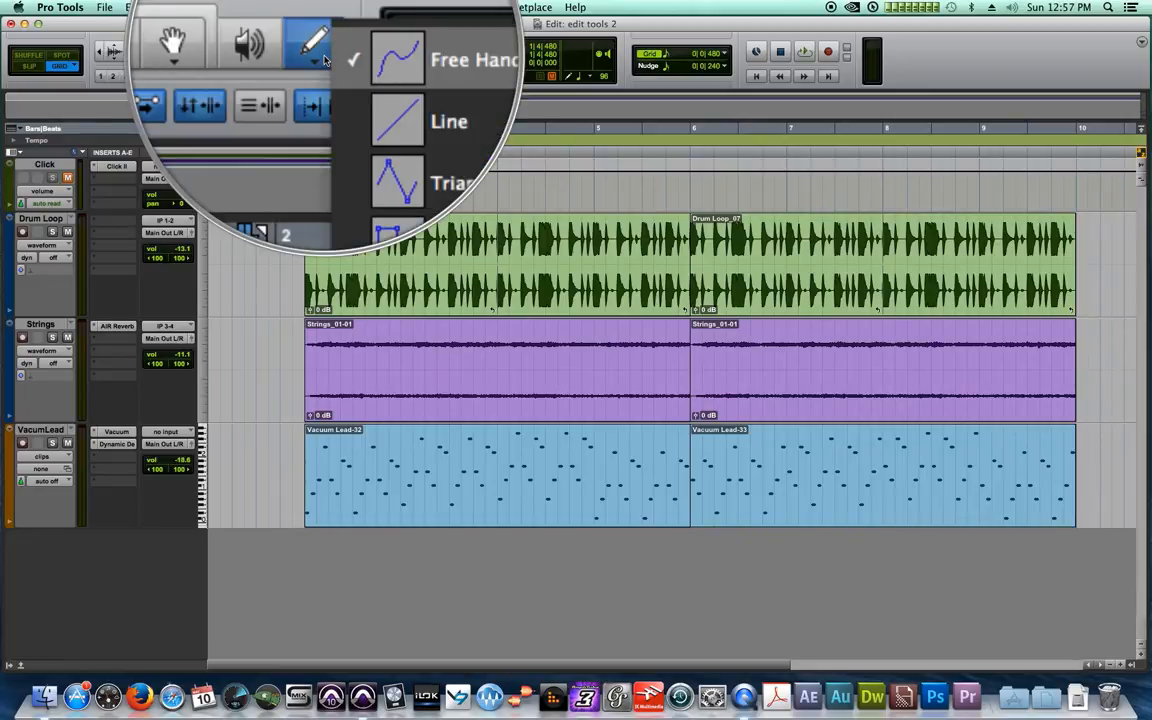
click(388, 58)
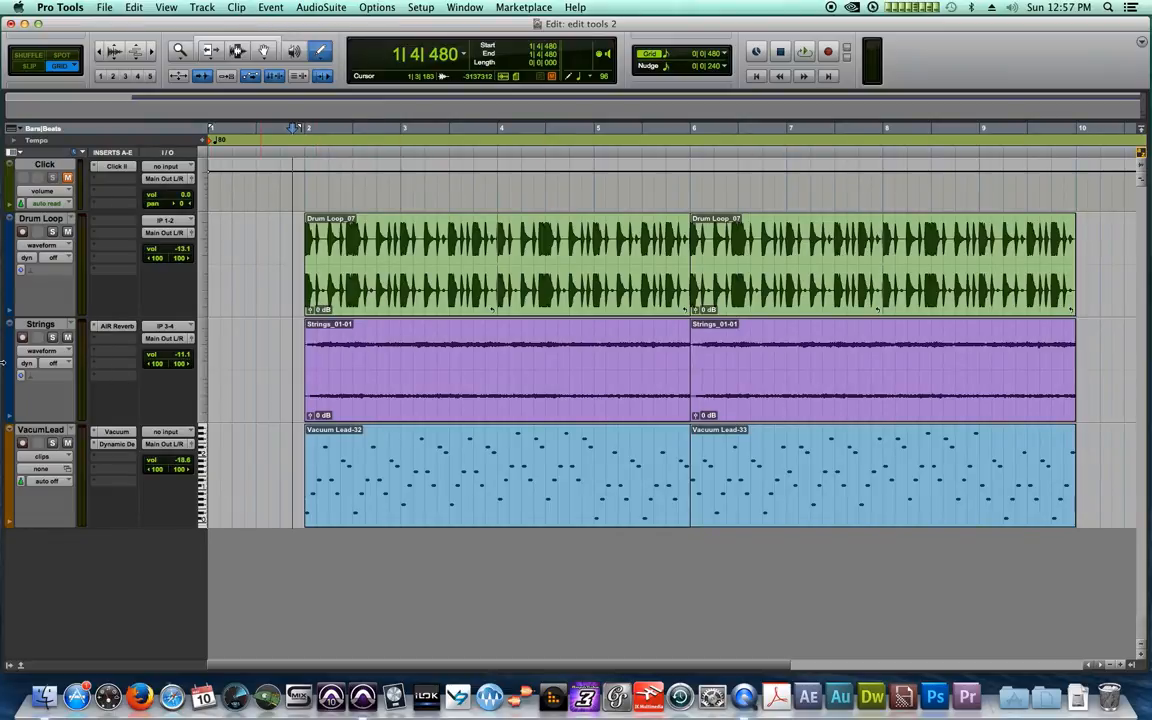
Step: Switch the Strings track view from waveform to volume automation
click(41, 351)
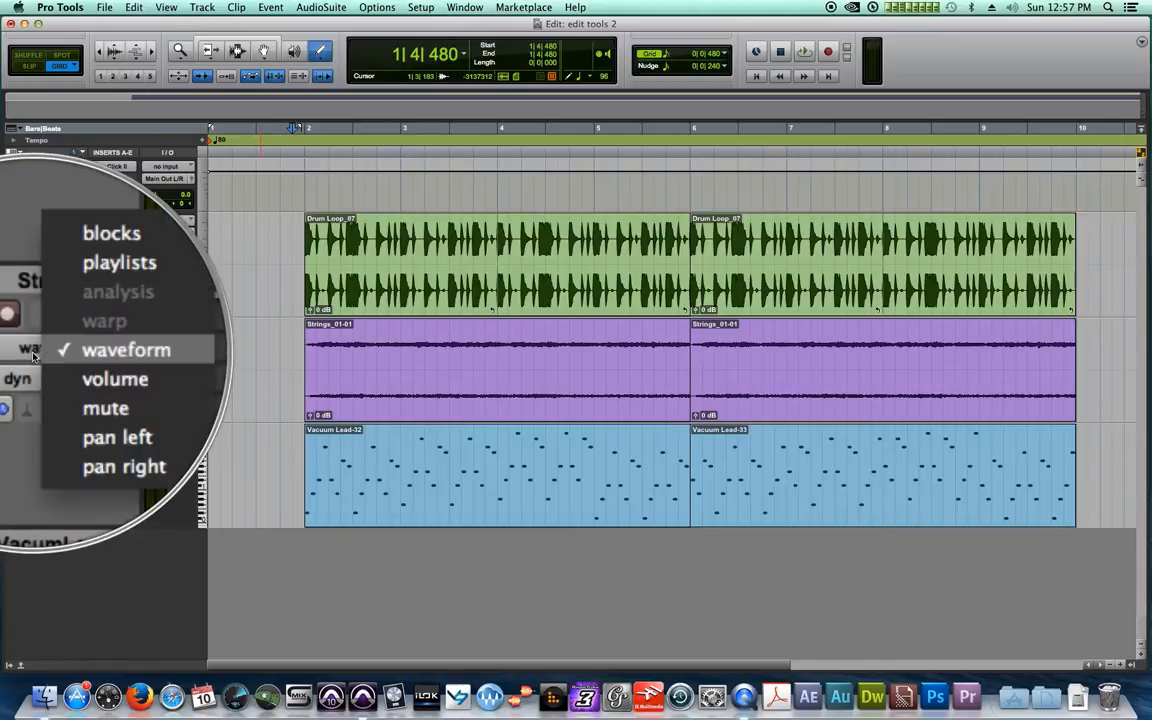
click(60, 363)
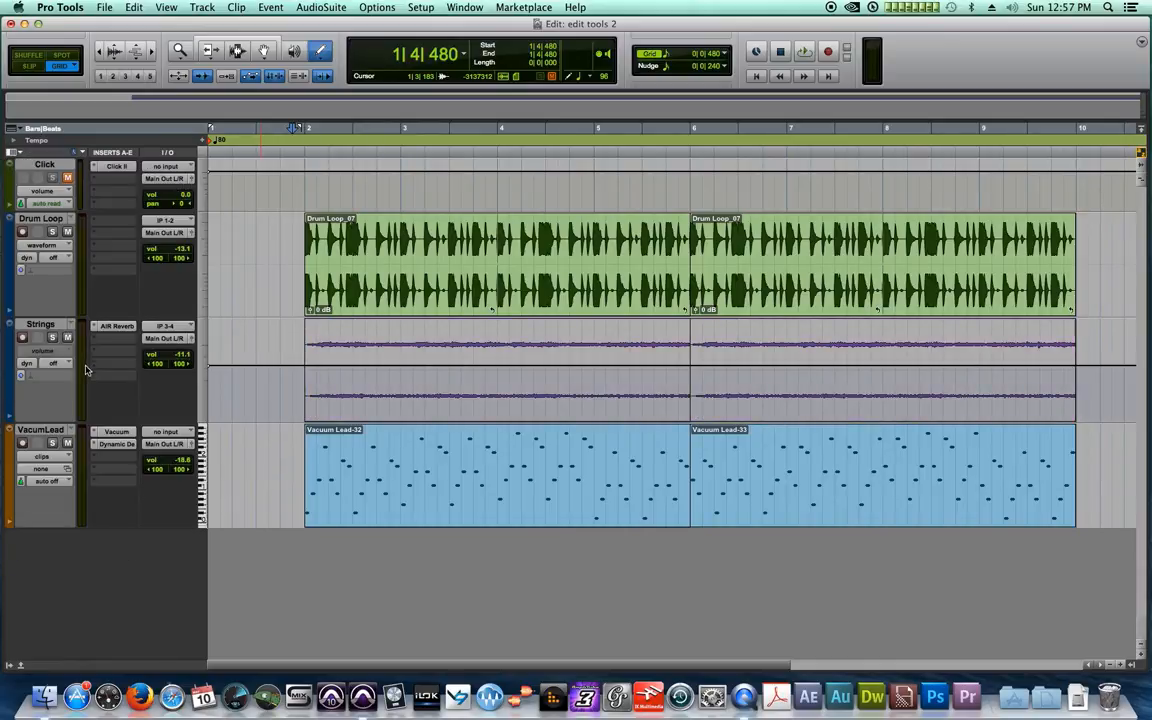
Step: Try a freehand volume fade-in on the Strings track from bar 2 to about the middle of bar 3, and undo it
click(320, 51)
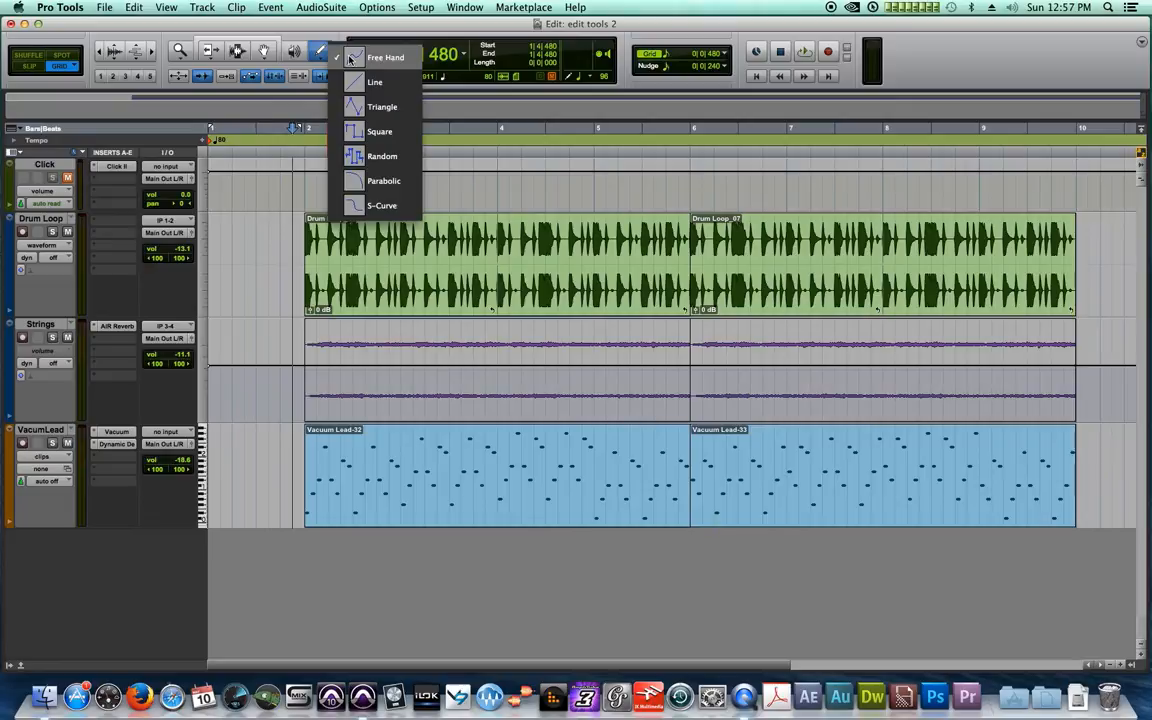
click(348, 58)
drag(306, 420, 457, 358)
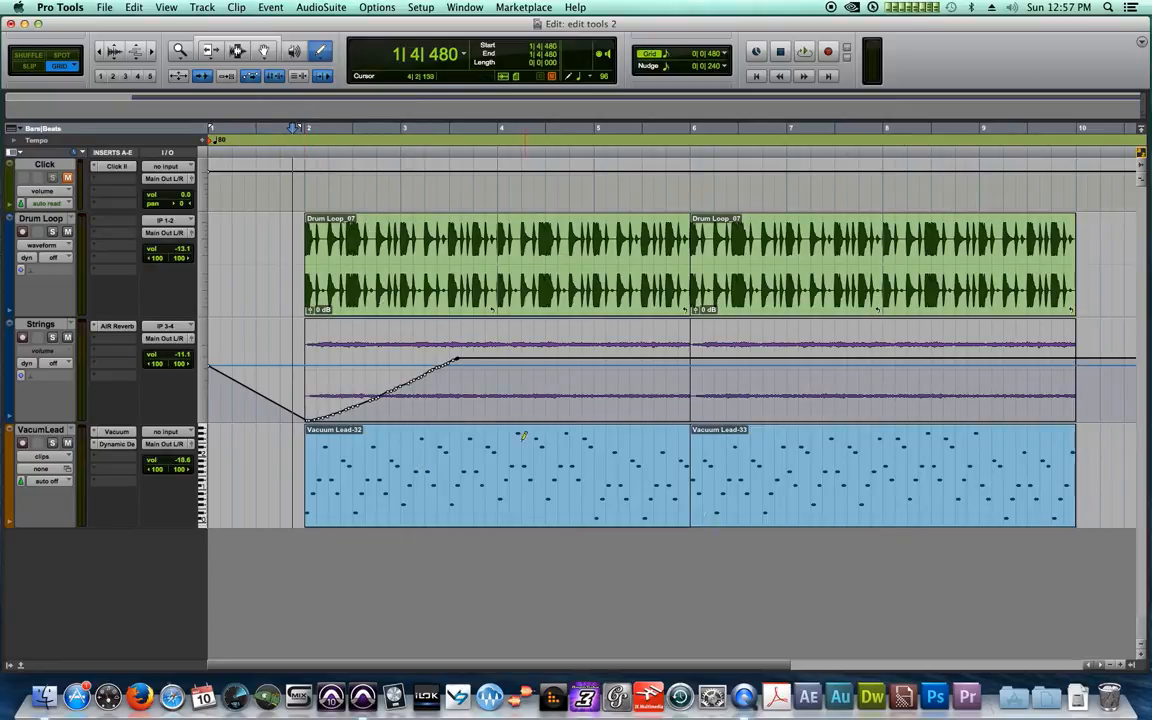
key(super+z)
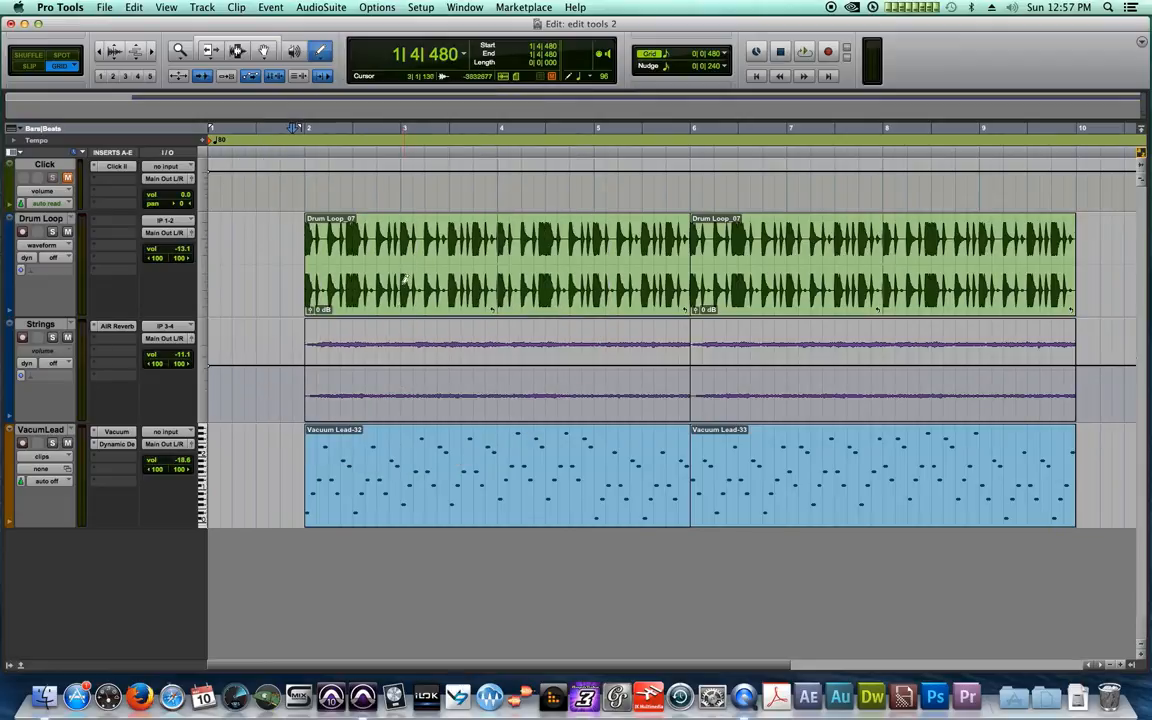
Step: Draw a straight volume ramp on the Strings track with the Line Pencil, rising from the lowest level at bar 2 to the existing line at bar 3
click(320, 51)
click(345, 82)
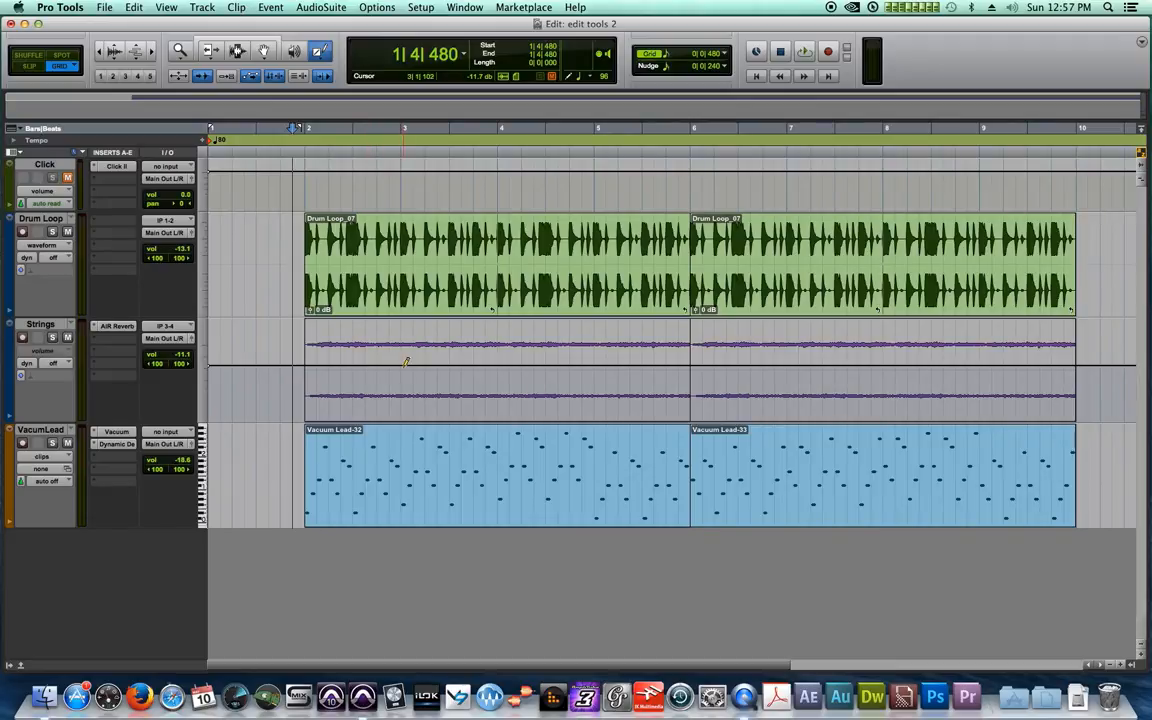
mouse_move(403, 362)
mouse_down()
mouse_move(306, 420)
mouse_move(310, 450)
mouse_up()
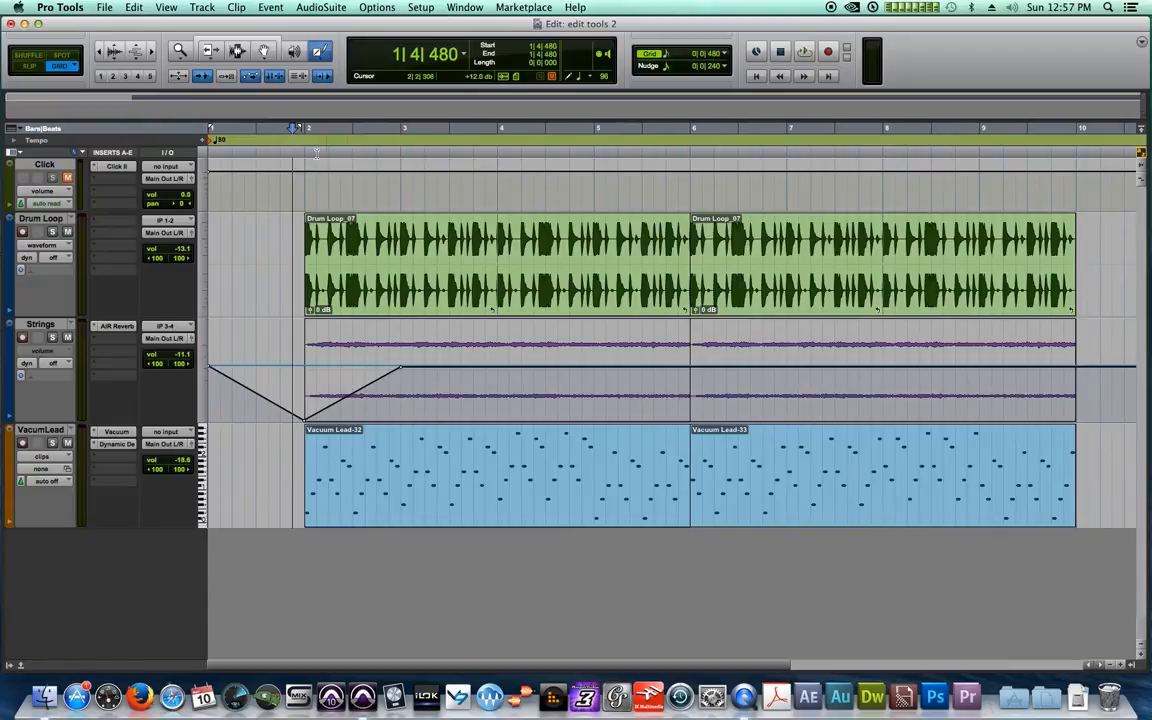
Step: Solo the Strings track and play the session from bar 2 to listen to the volume ramp
click(53, 338)
key(space)
key(space)
key(space)
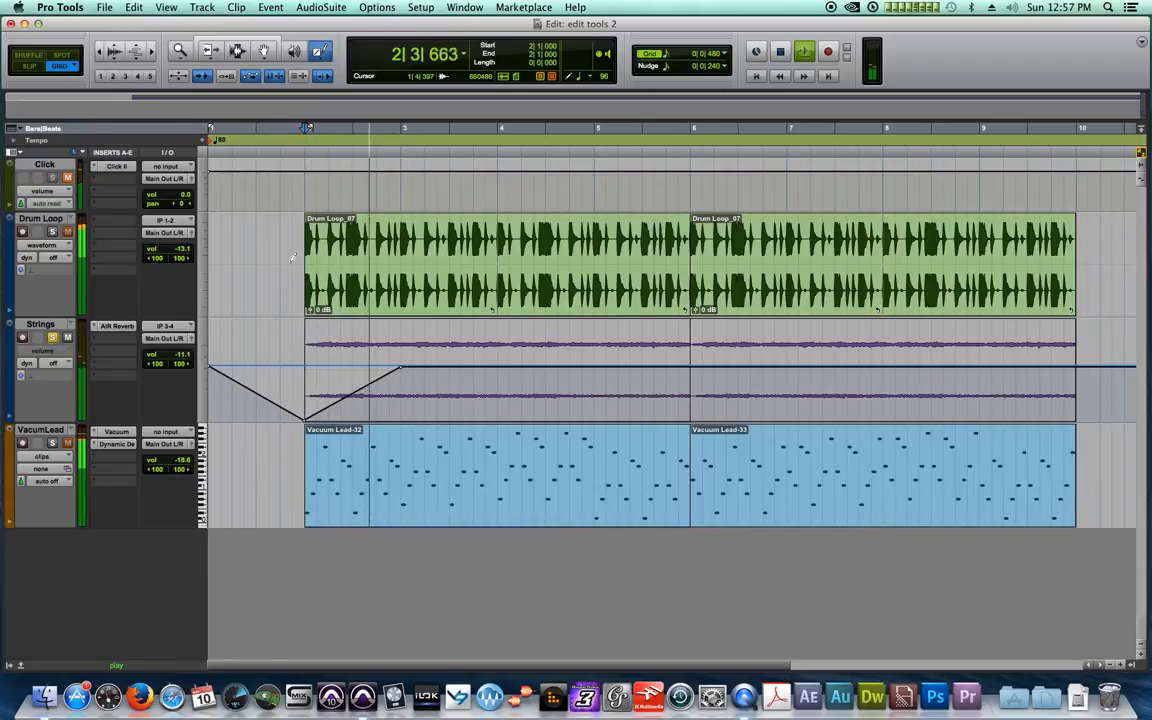
key(space)
Step: Select the range from 1|4|480 to 3|1|480 and set the Strings track's automation mode to read
drag(292, 141, 408, 141)
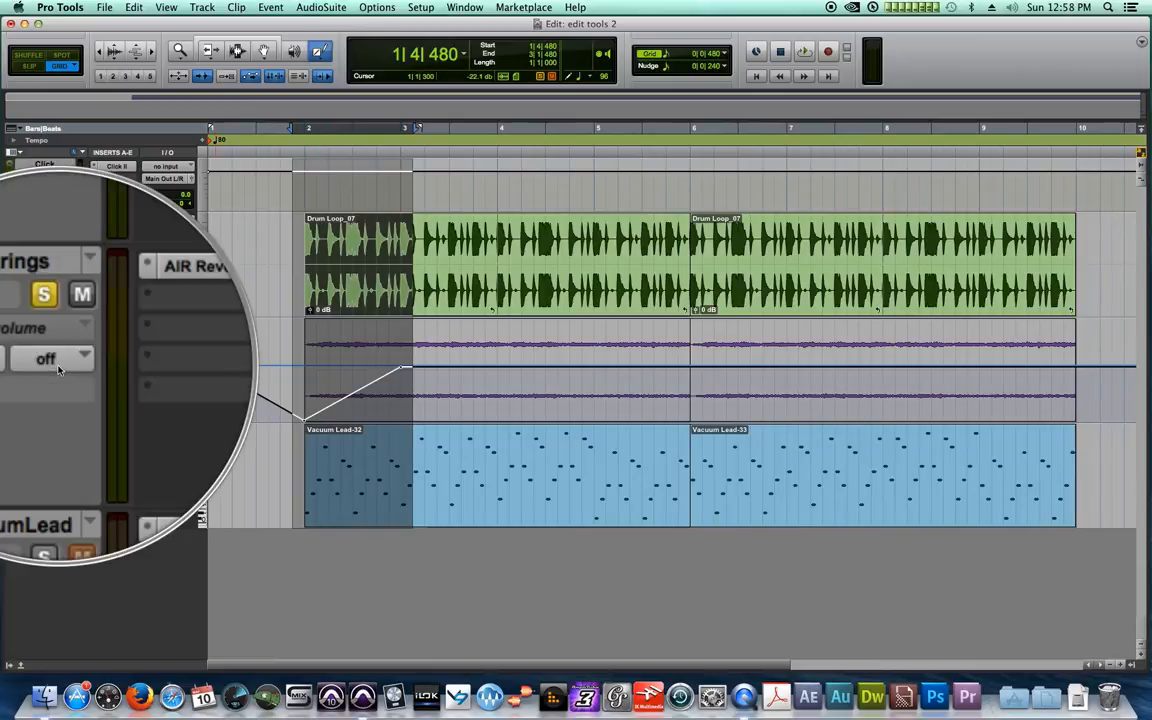
click(58, 369)
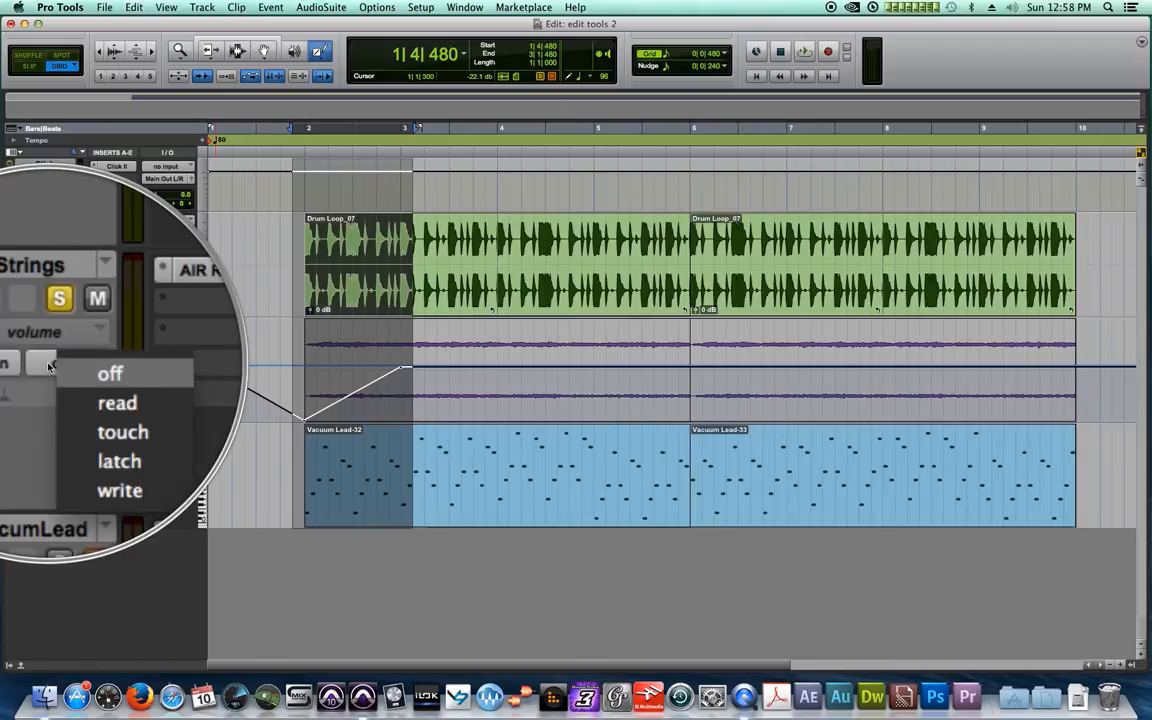
click(76, 380)
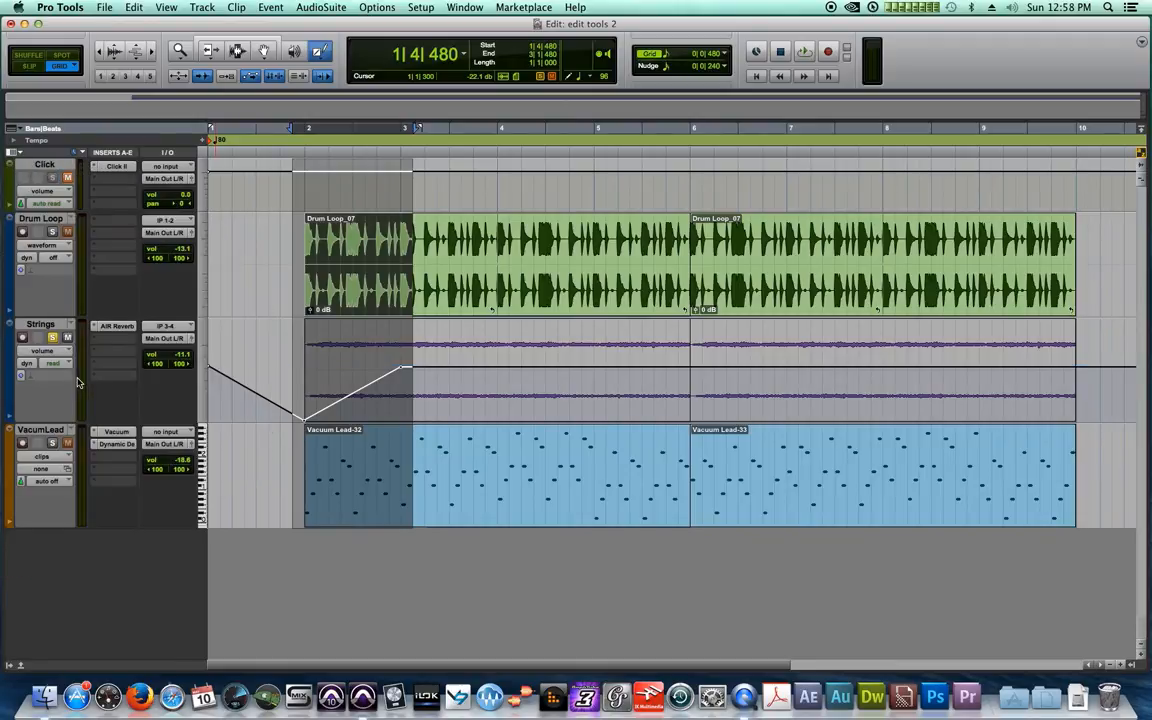
Step: Play the selected range with automation active, and play the Strings volume ramp again from bar 2
key(space)
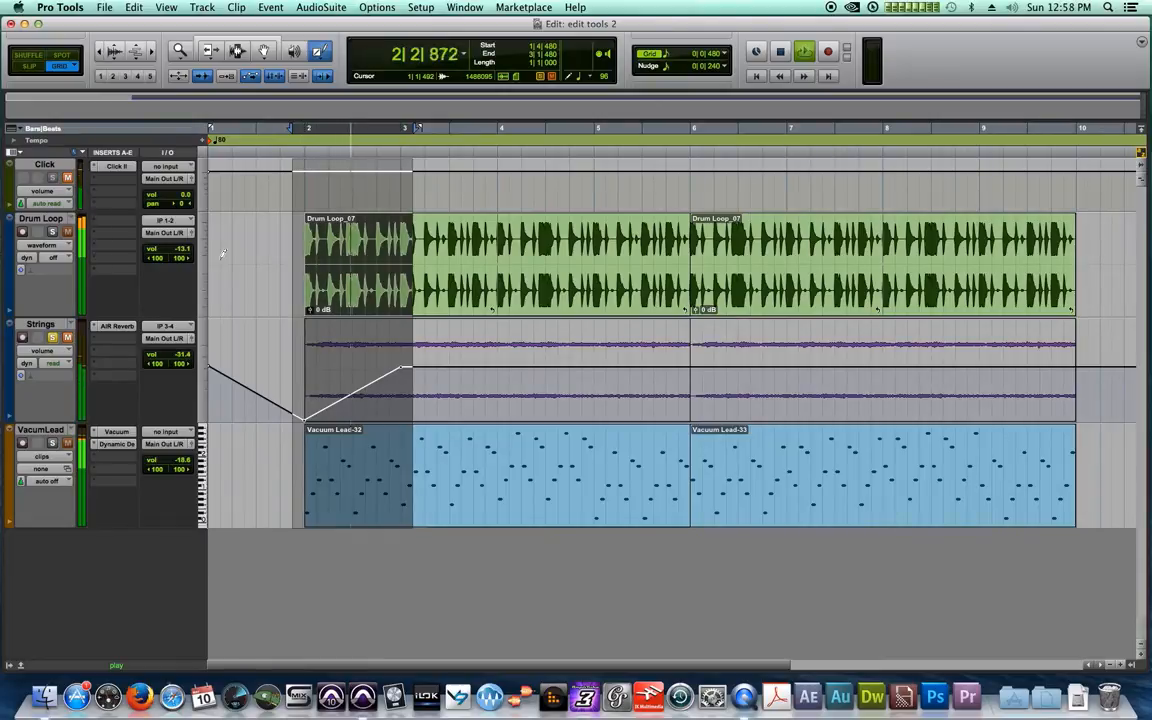
key(space)
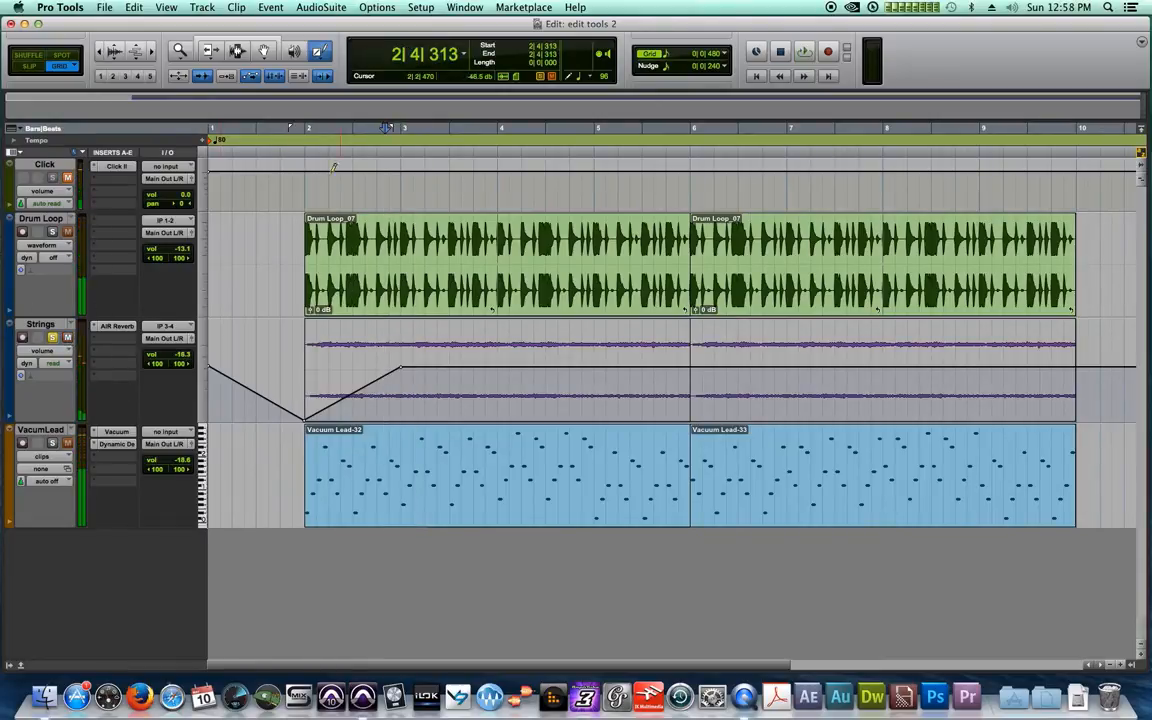
click(303, 131)
key(space)
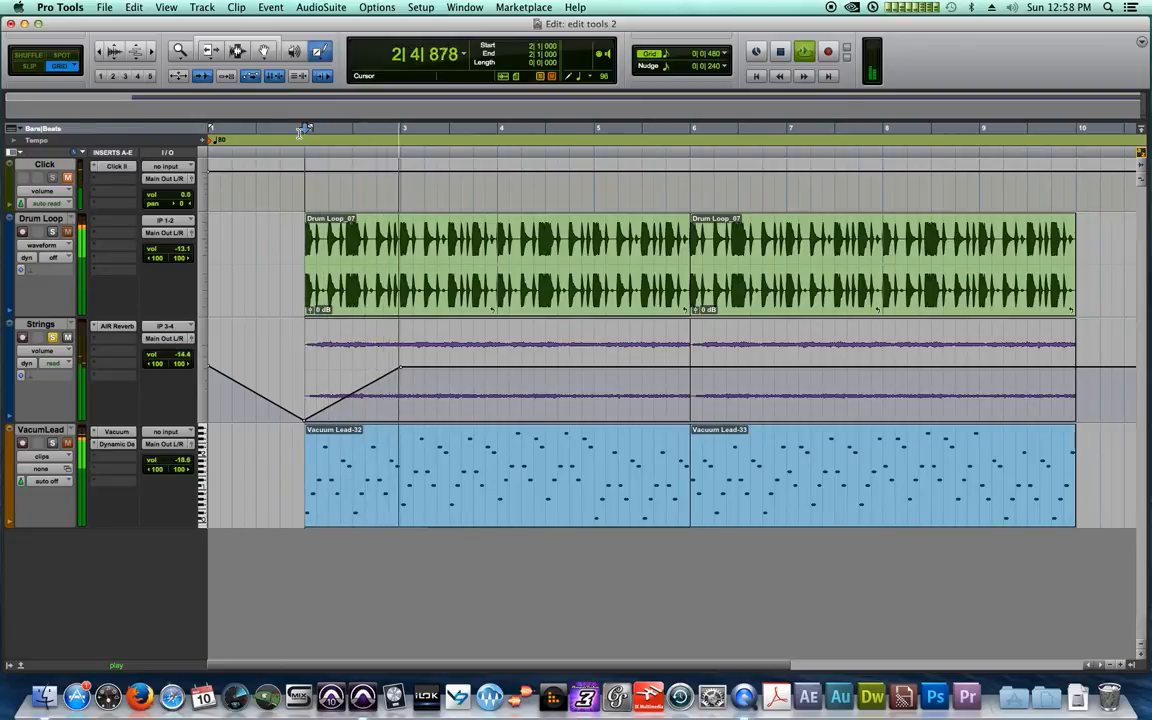
key(space)
Step: Play from 1|4|480 with the Mix window placed beside the Edit window to watch the Strings fader move, and close the Mix window
click(293, 132)
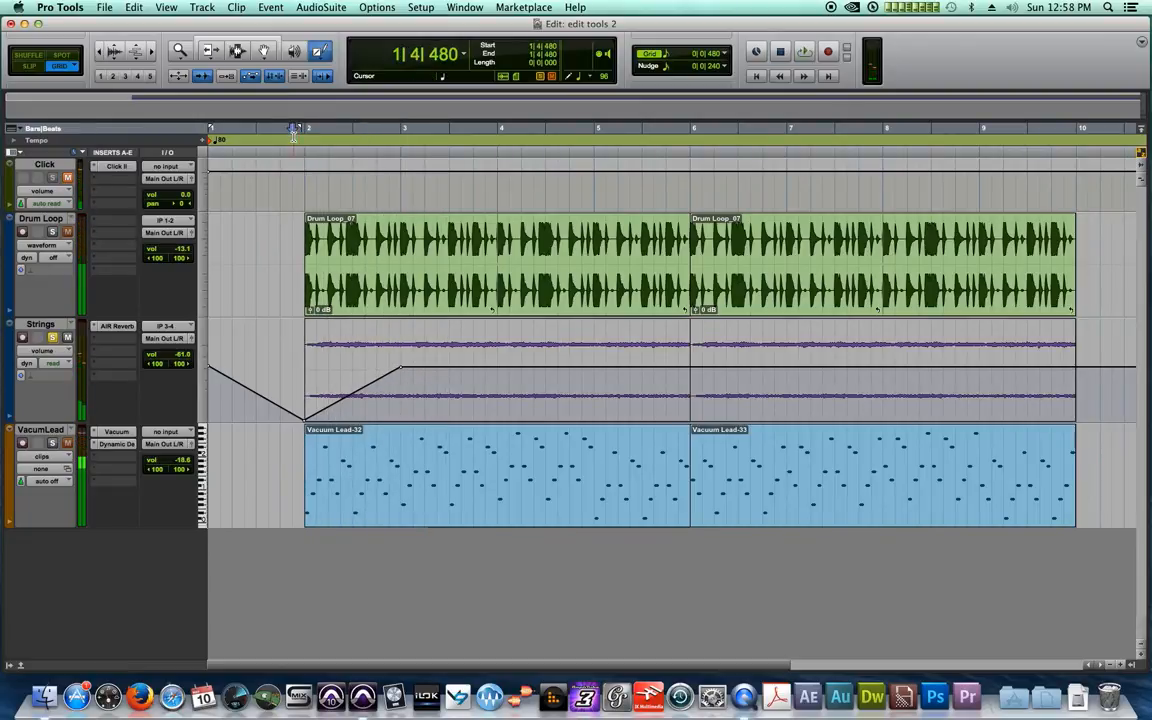
key(super+equal)
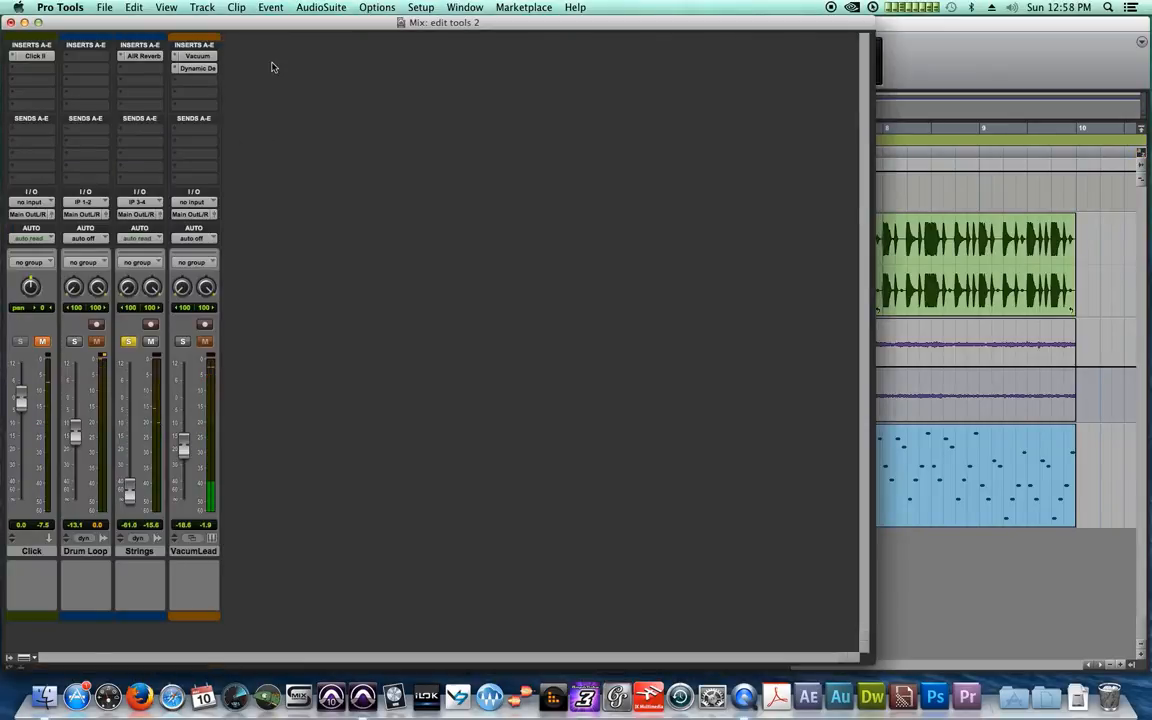
drag(264, 20, 797, 8)
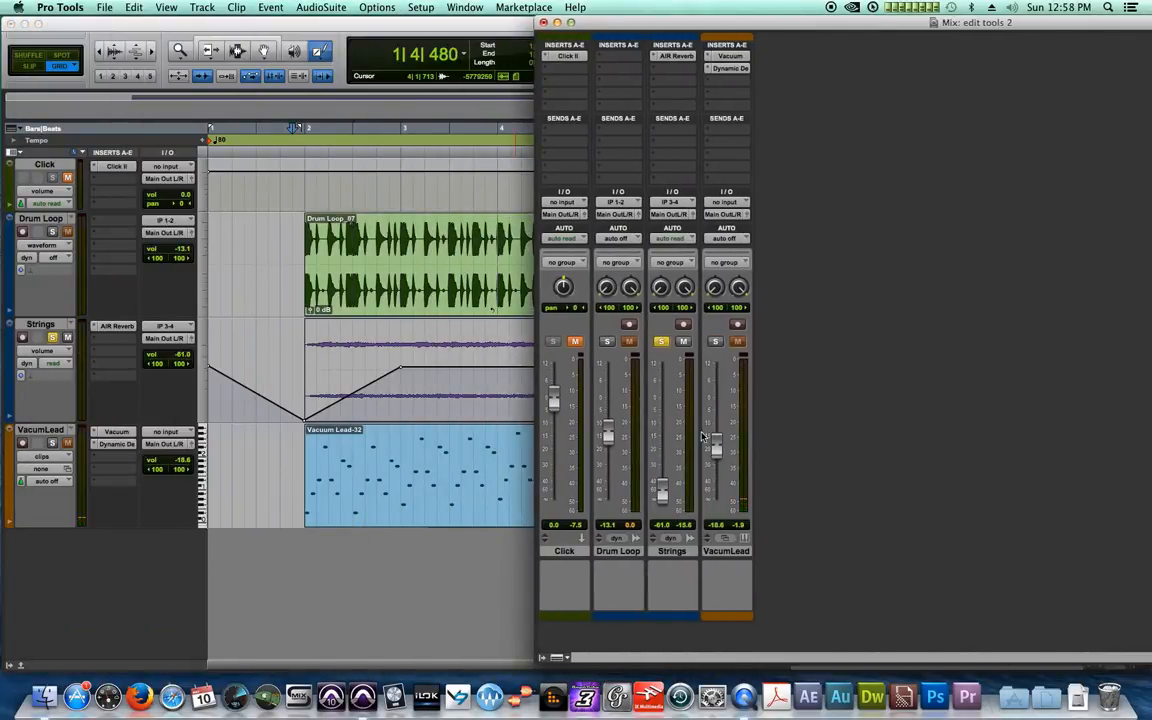
key(space)
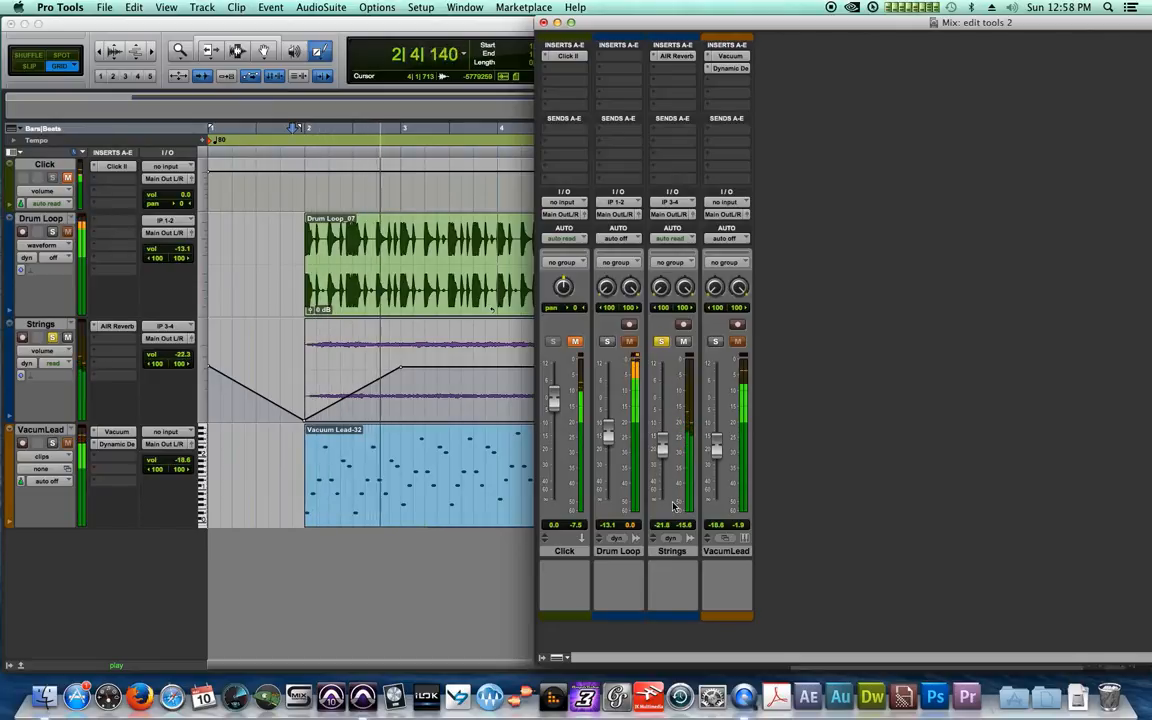
key(space)
click(543, 22)
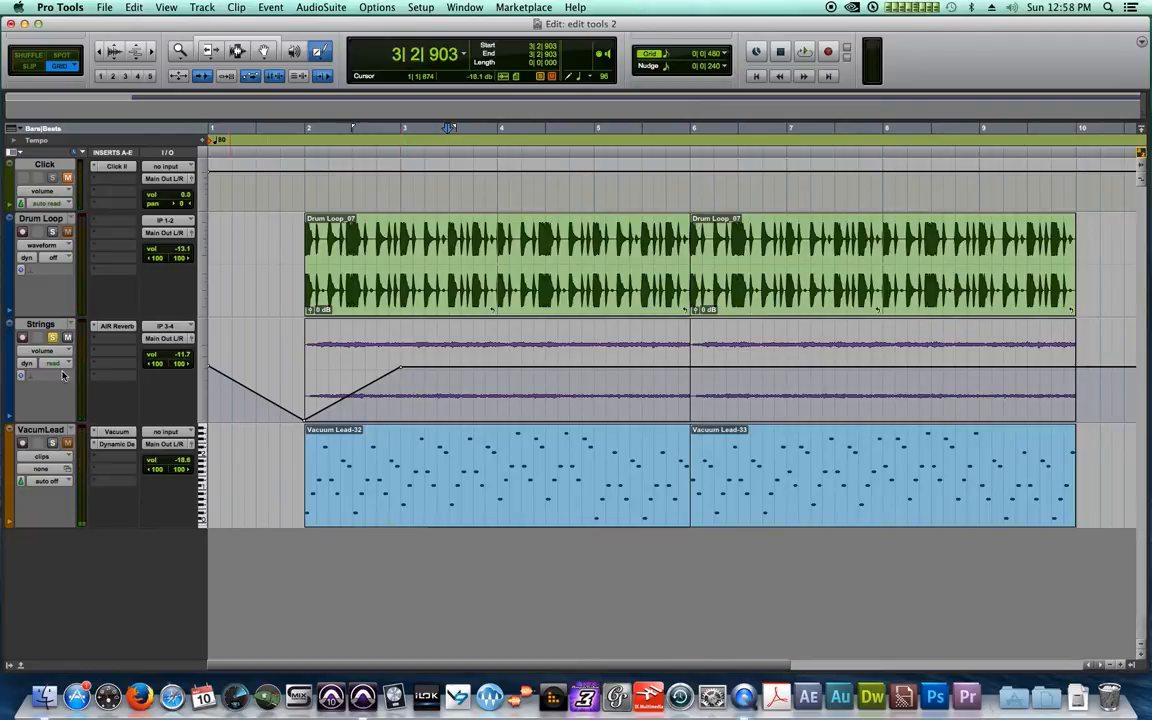
Step: Take the Strings track out of solo
key(super+z)
key(super+shift+z)
click(53, 337)
Step: Try removing the volume breakpoint at bar 3 on the Strings track, and undo the removal
alt+click(401, 372)
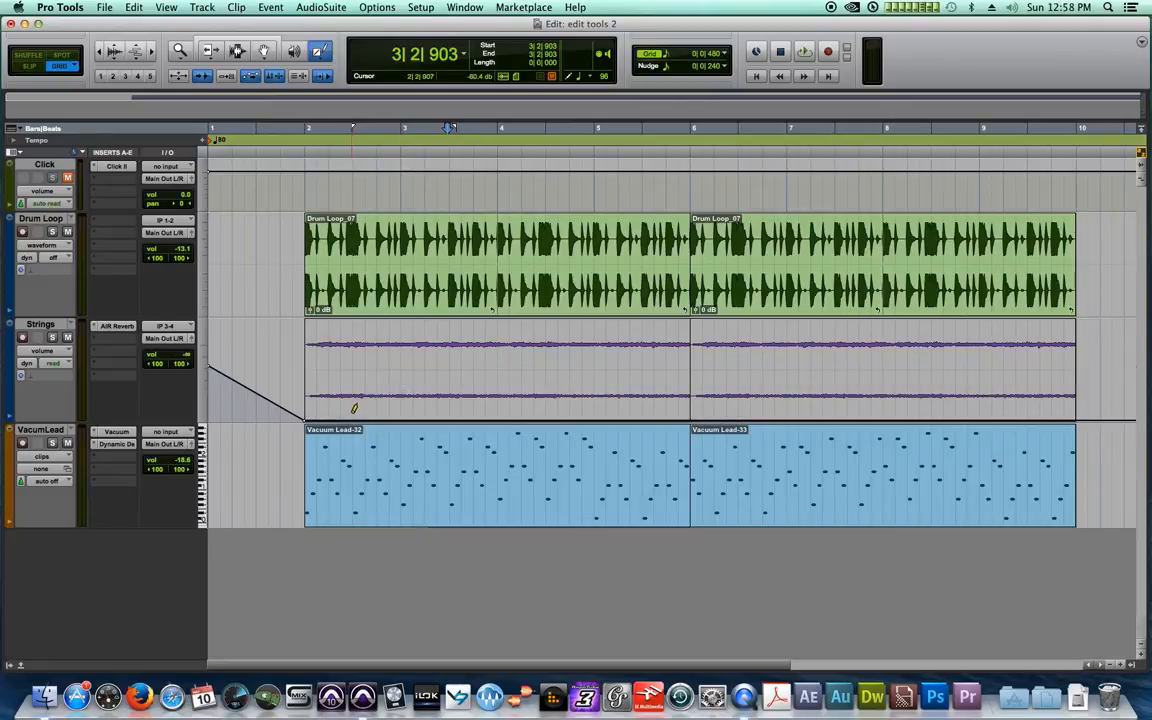
key(super+z)
Step: Delete the Strings volume automation from 1|1|000 to 3|4|000 and set the track's automation mode to off
click(237, 51)
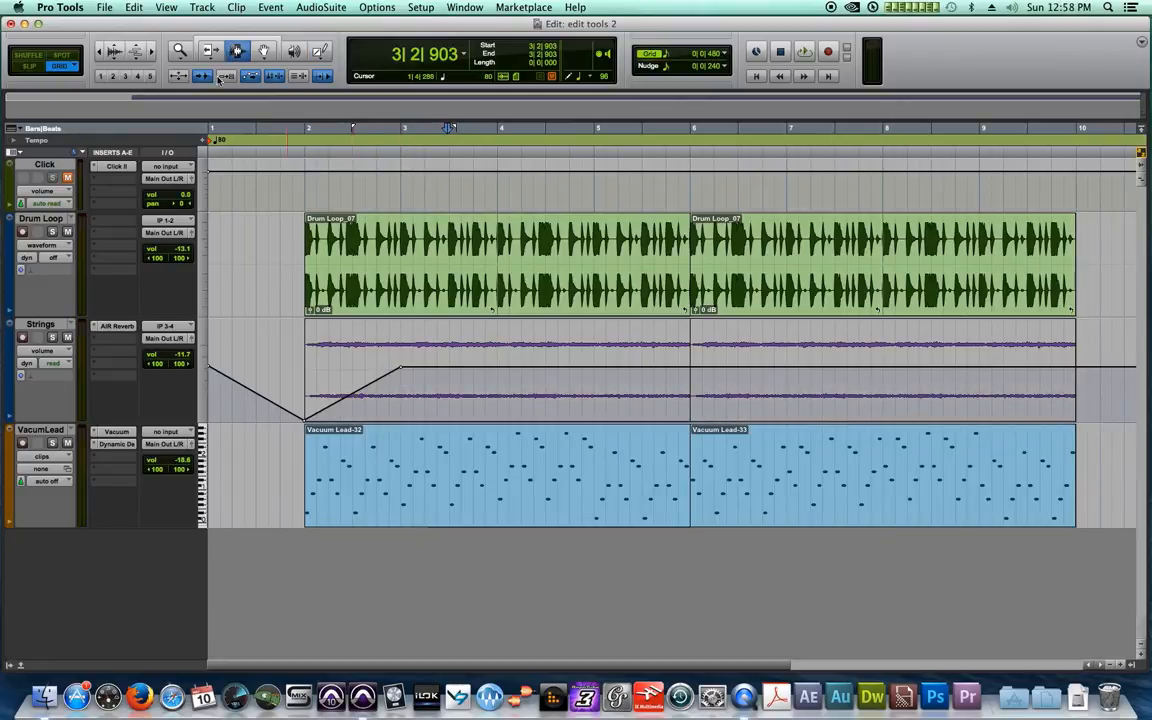
drag(473, 370, 140, 332)
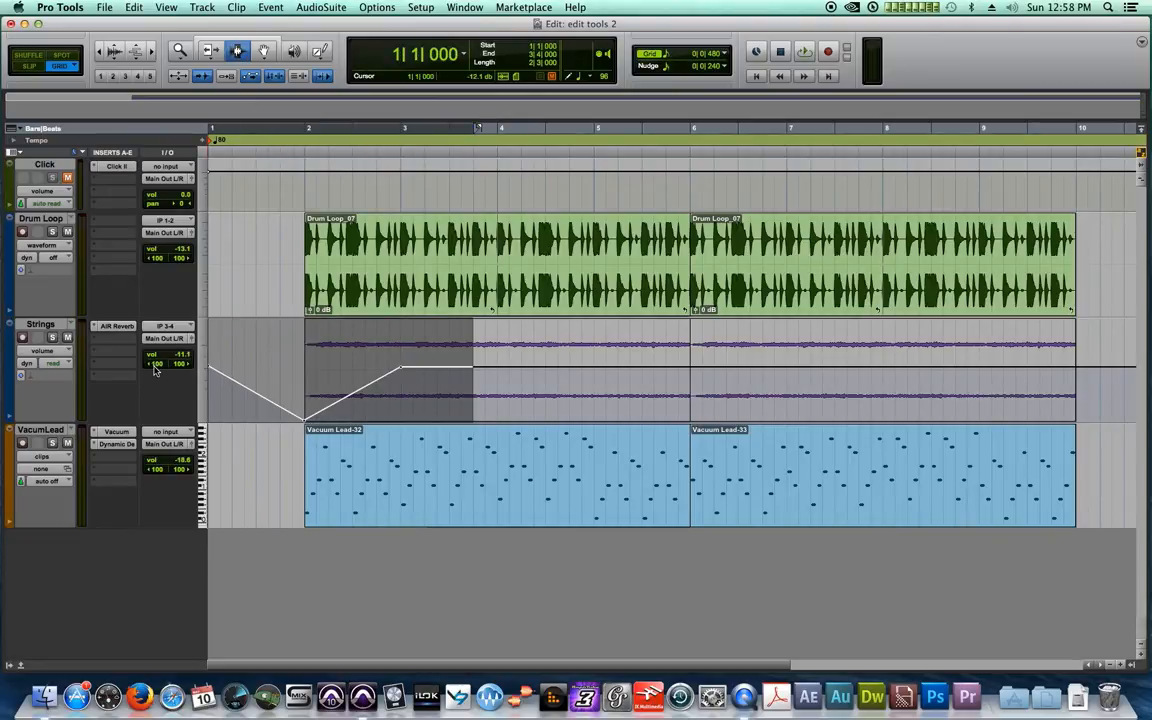
key(Delete)
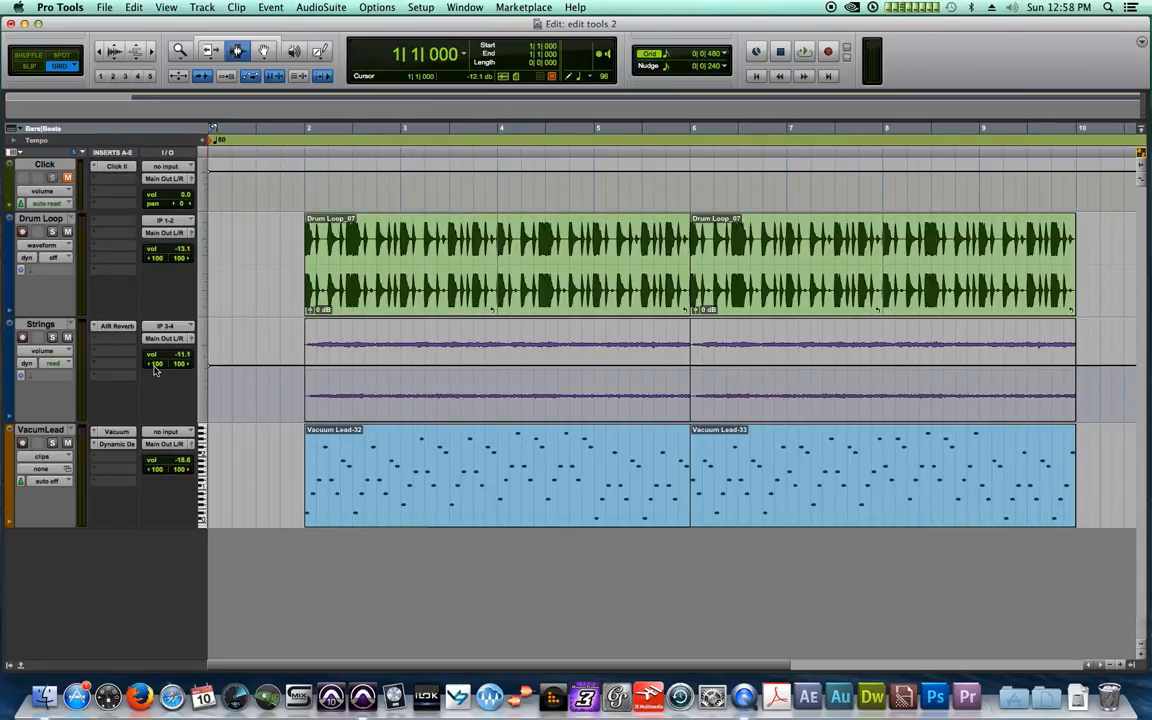
click(62, 363)
click(83, 354)
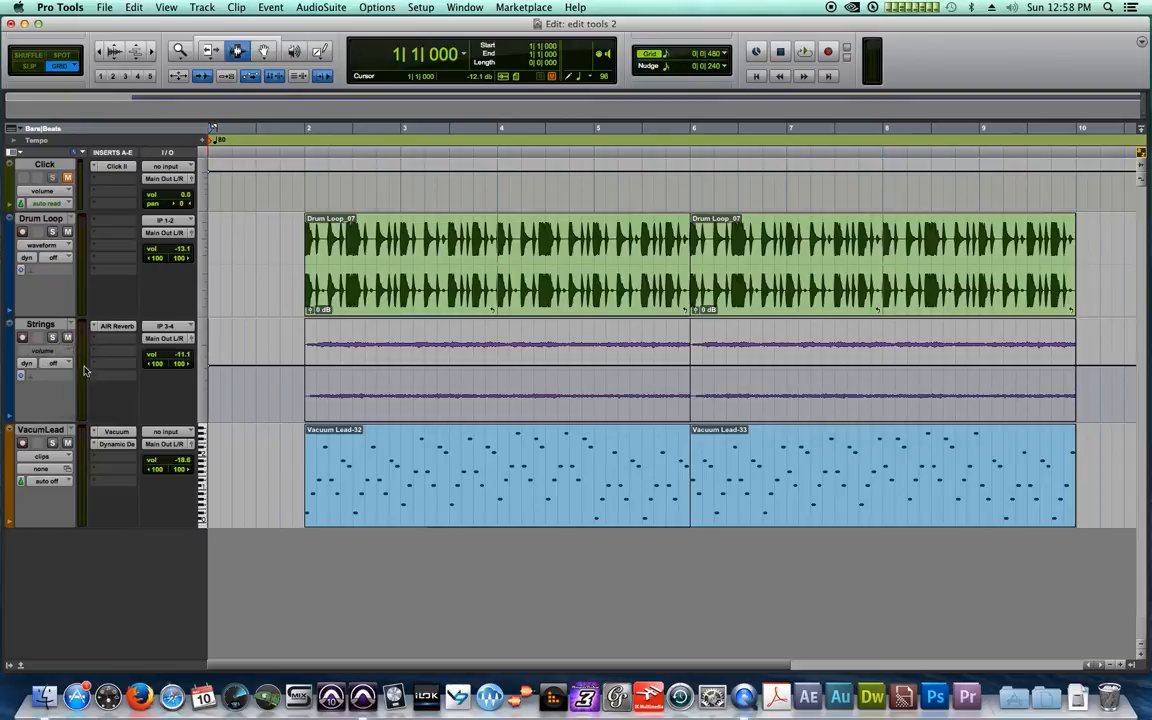
Step: Reduce the heights of the Drum Loop, Strings and VacumLead tracks to free space below them
drag(90, 420, 105, 278)
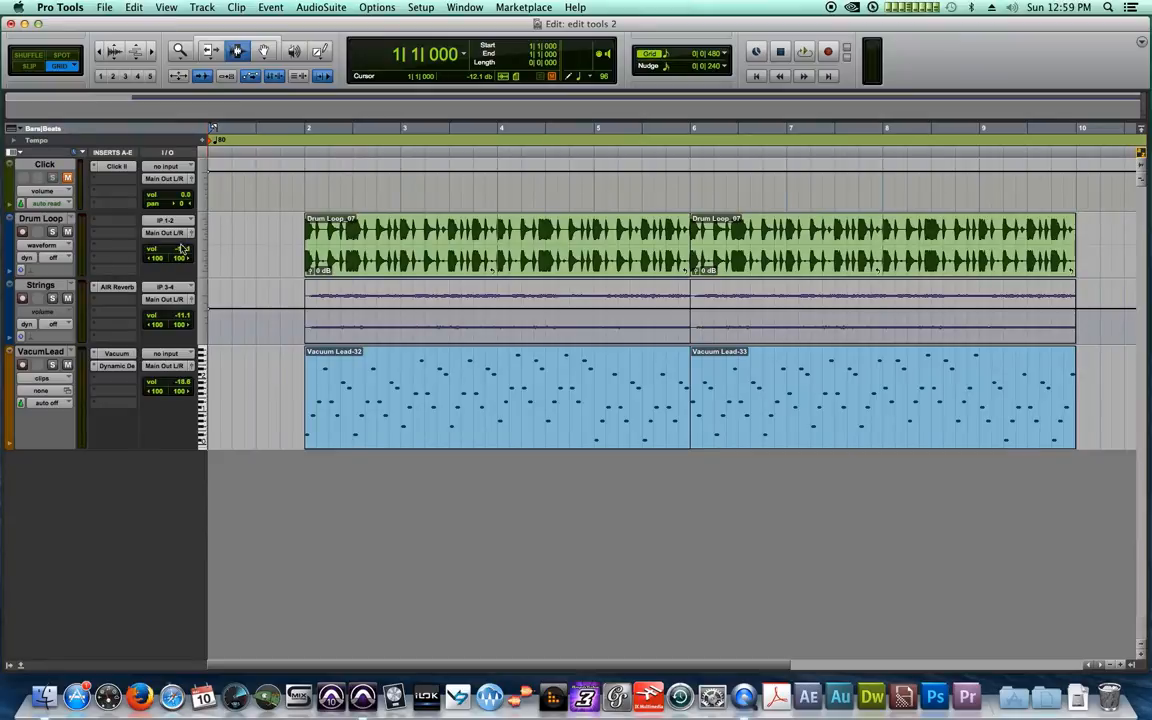
drag(115, 450, 117, 418)
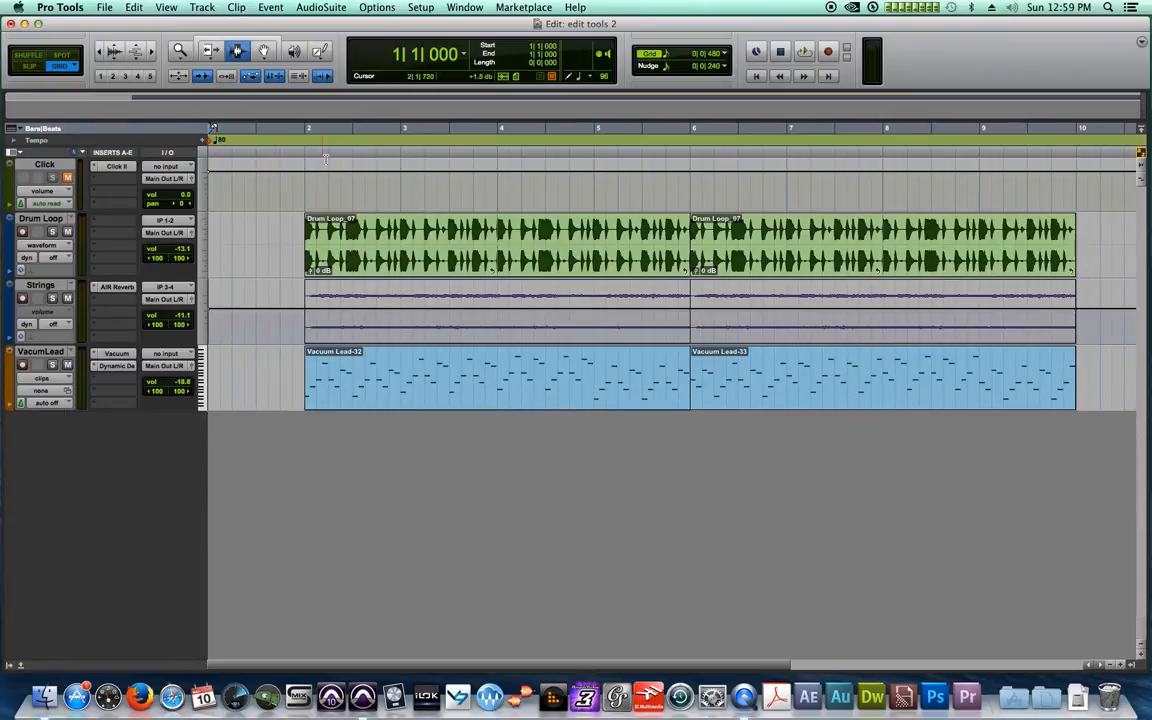
Step: Switch back to the Pencil tool with its Line shape
click(320, 51)
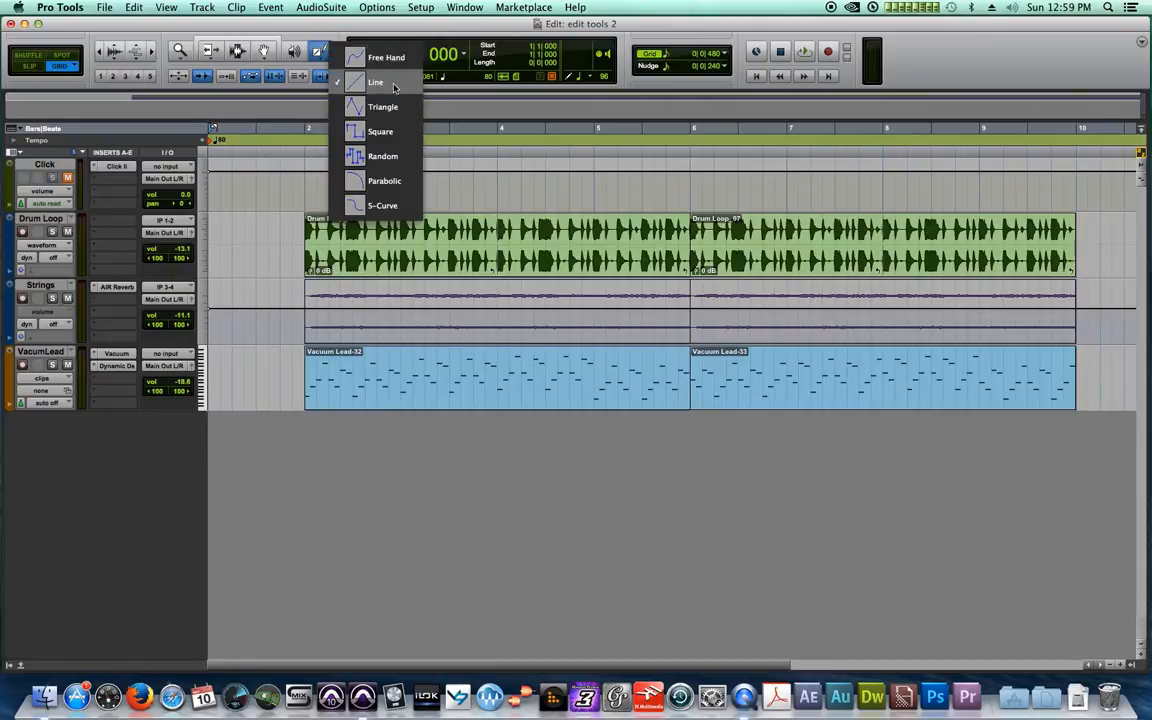
click(65, 481)
Step: Create one new stereo Instrument Track and name it Bass Strings
click(202, 7)
click(195, 26)
click(500, 244)
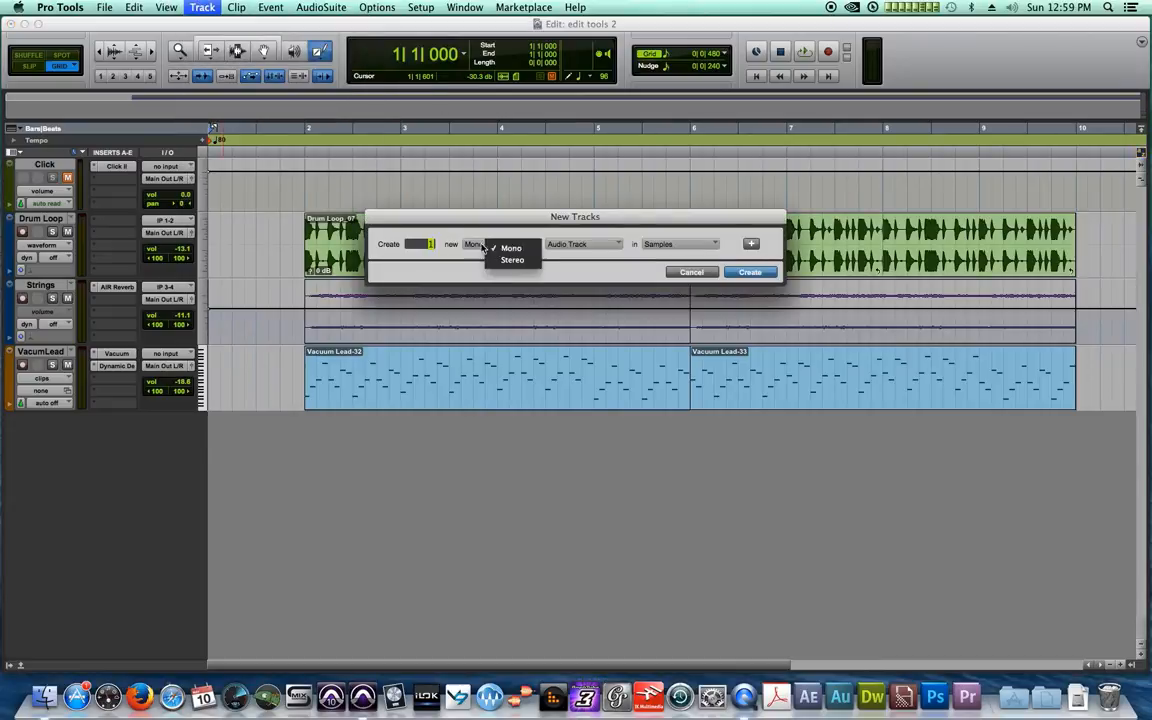
click(515, 258)
click(580, 244)
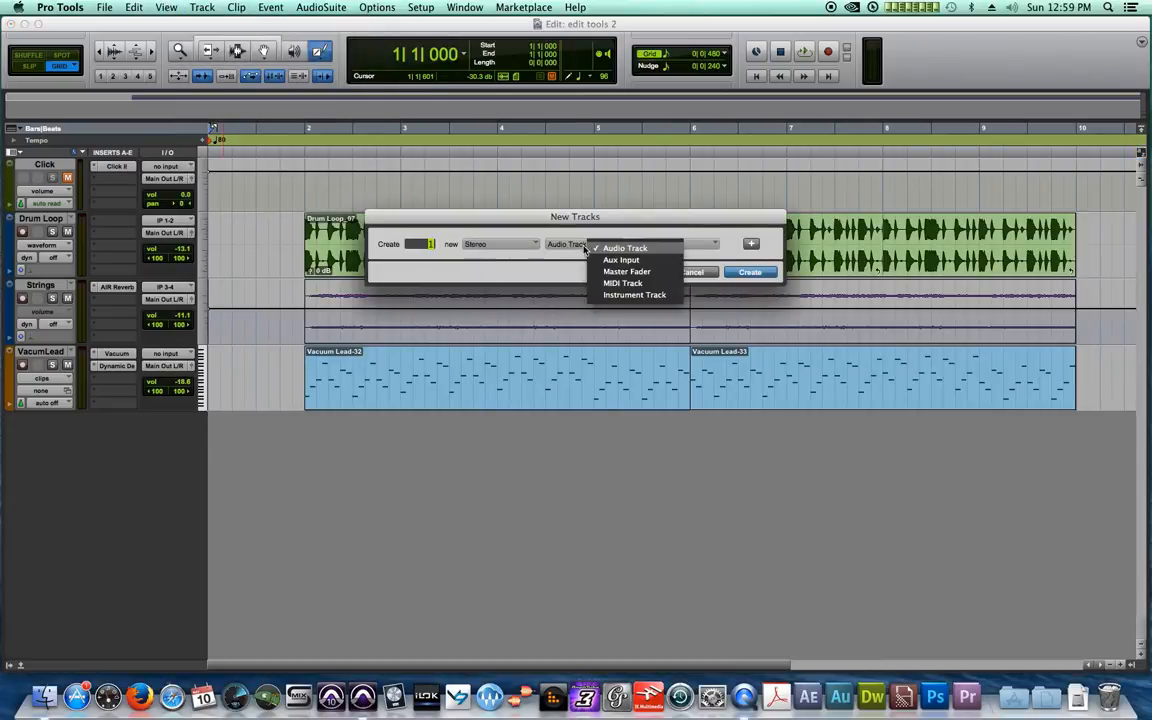
click(634, 294)
key(Return)
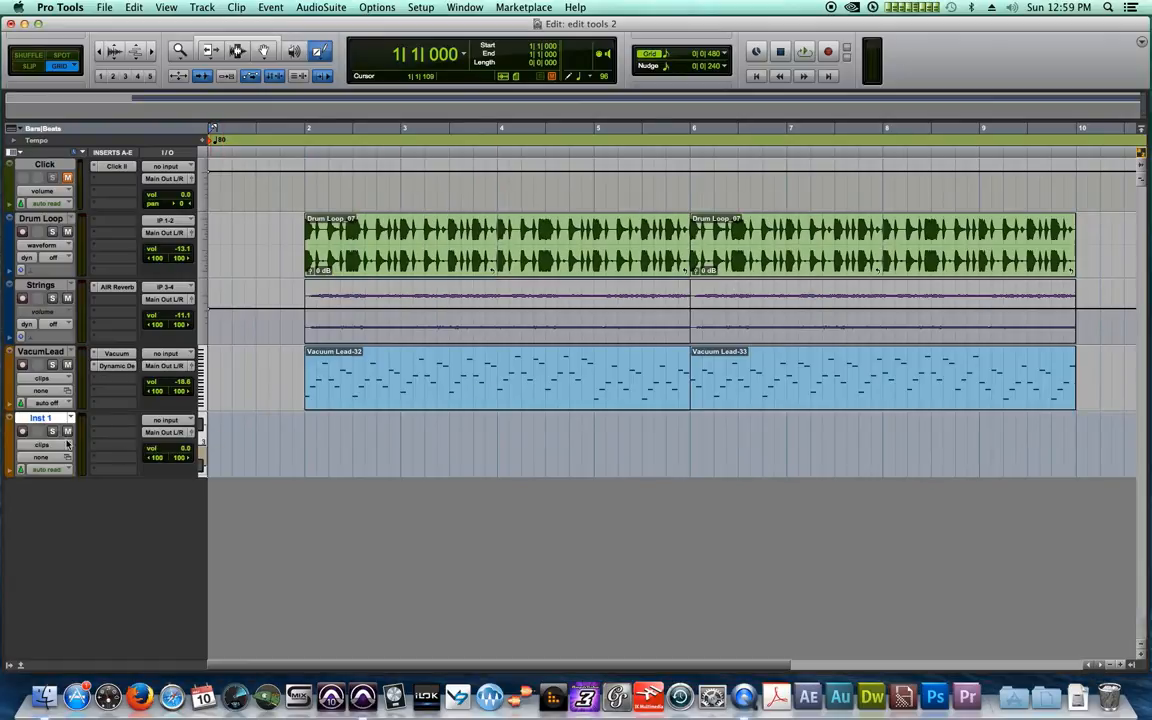
double_click(47, 418)
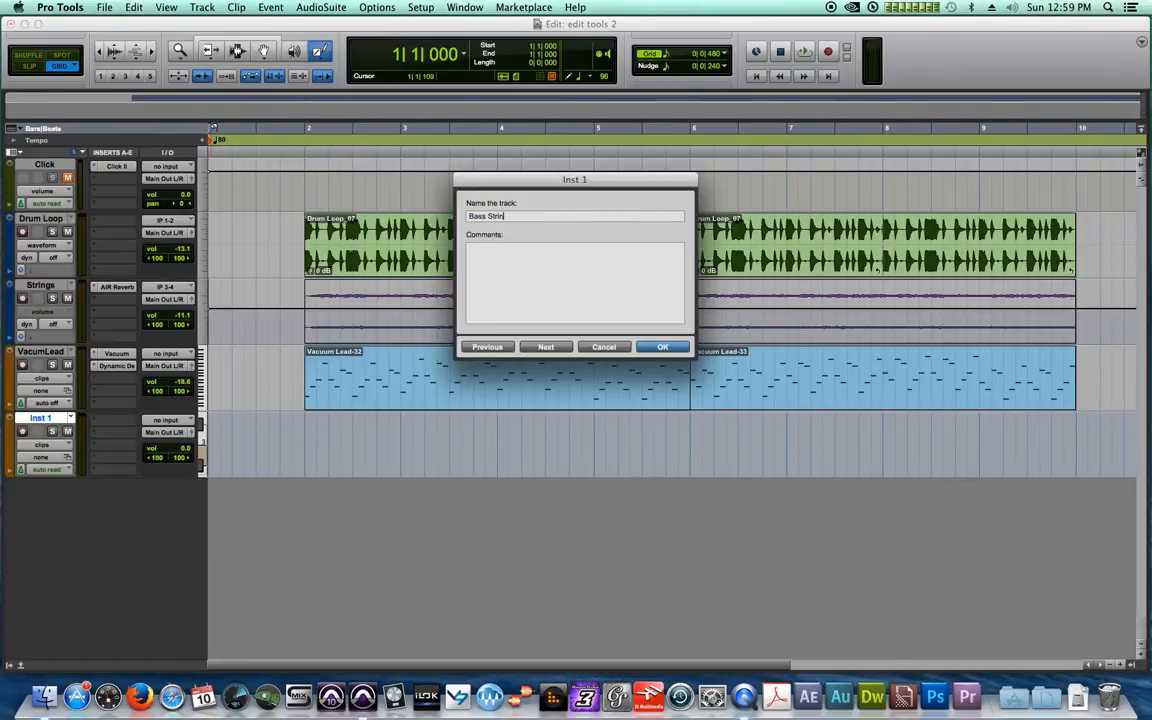
key(Return)
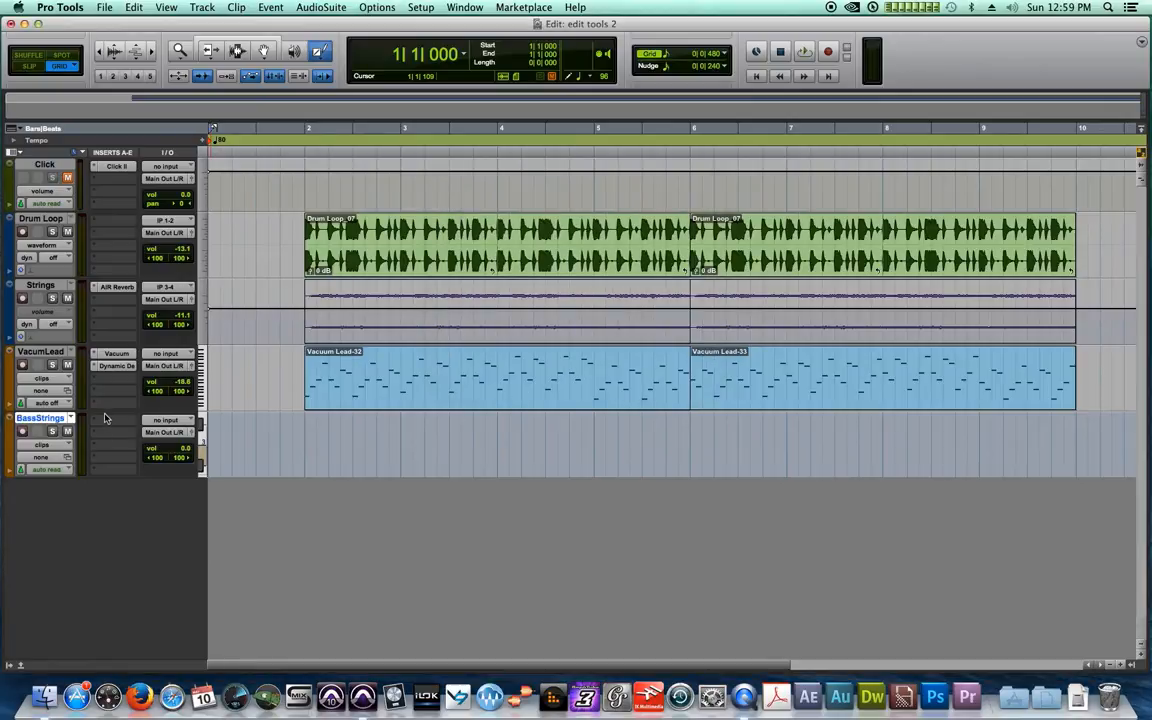
Step: Insert the multichannel Xpand!2 instrument on the Bass Strings track and load its Huge Pads preset +08 Octa Strings
click(105, 418)
mouse_move(157, 448)
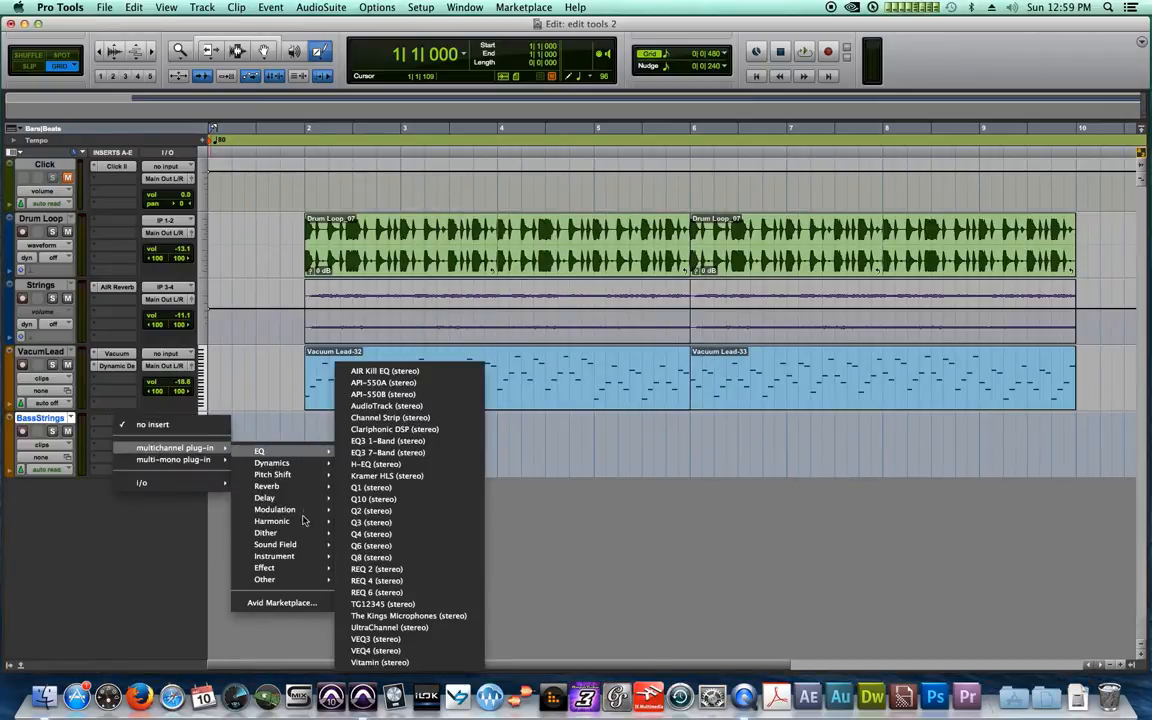
mouse_move(278, 556)
click(393, 641)
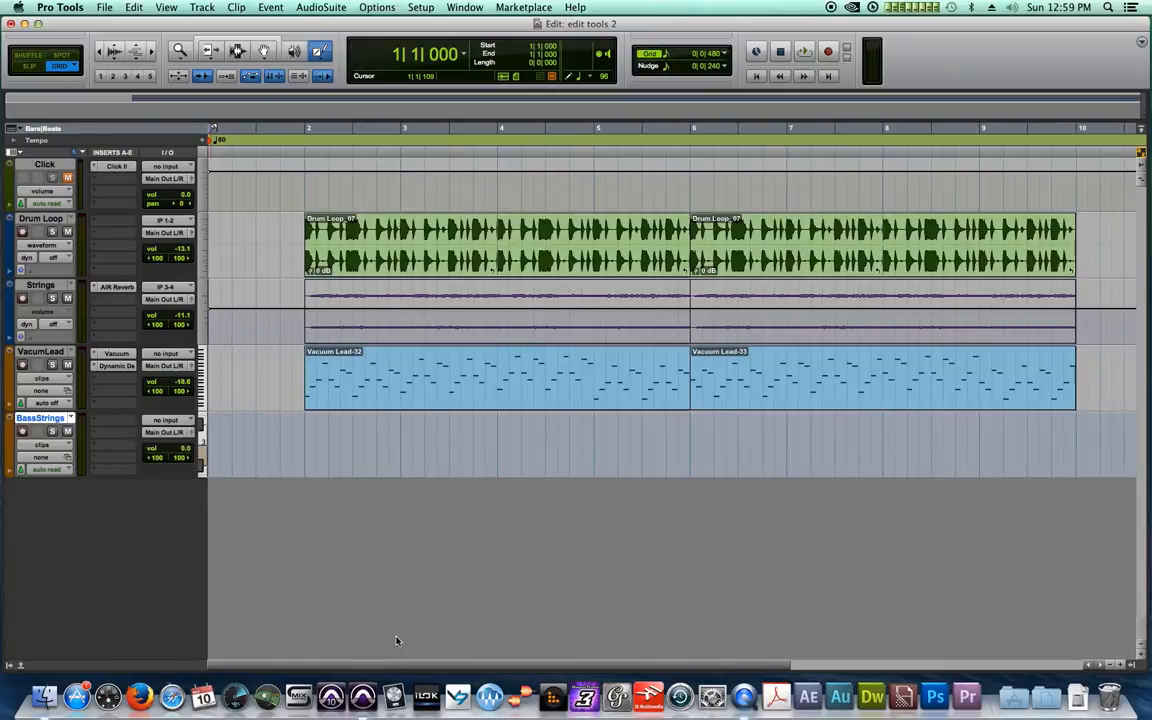
click(459, 117)
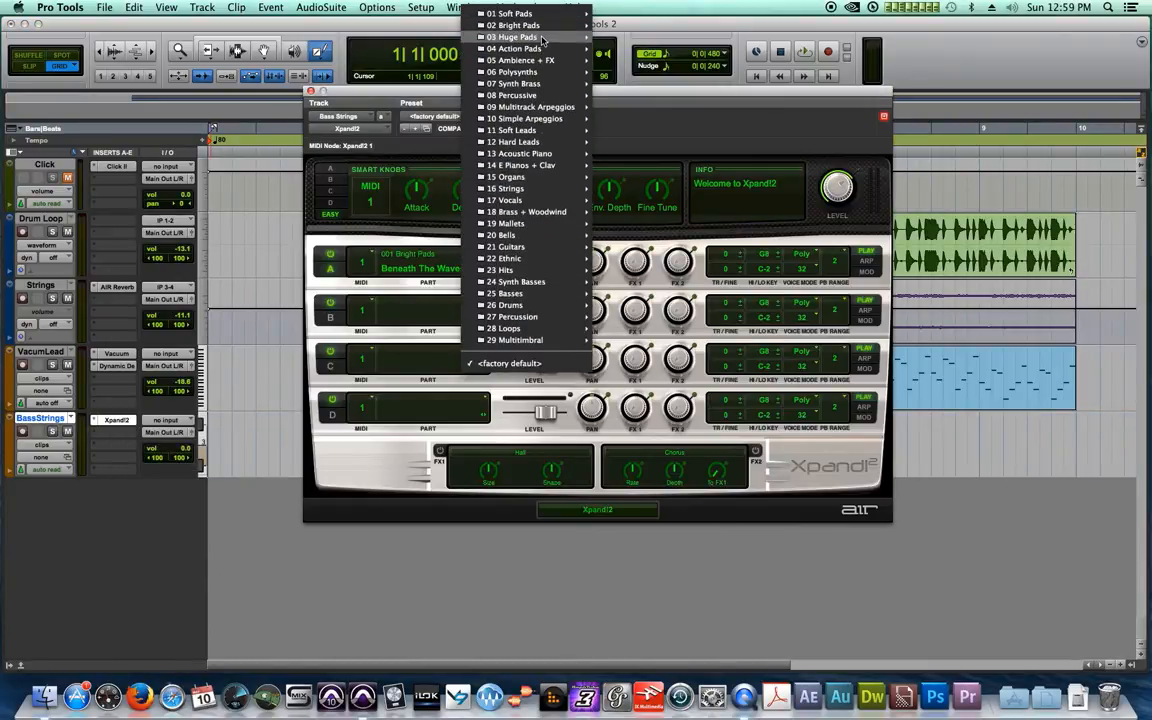
mouse_move(487, 34)
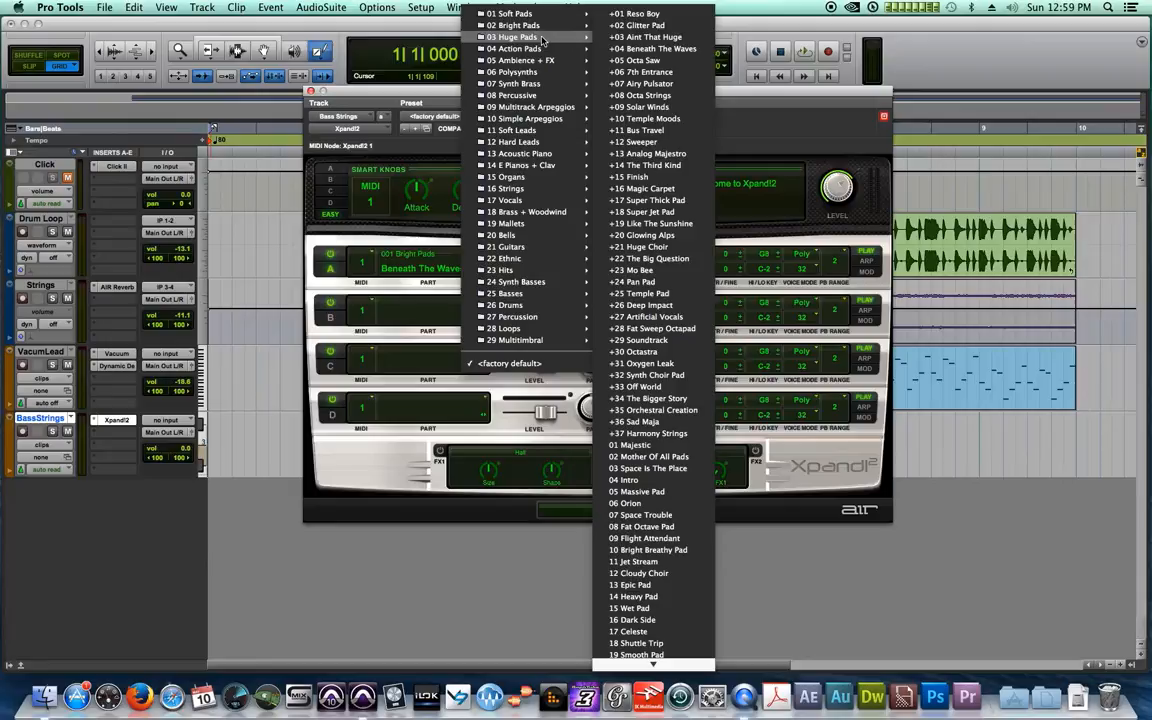
click(645, 95)
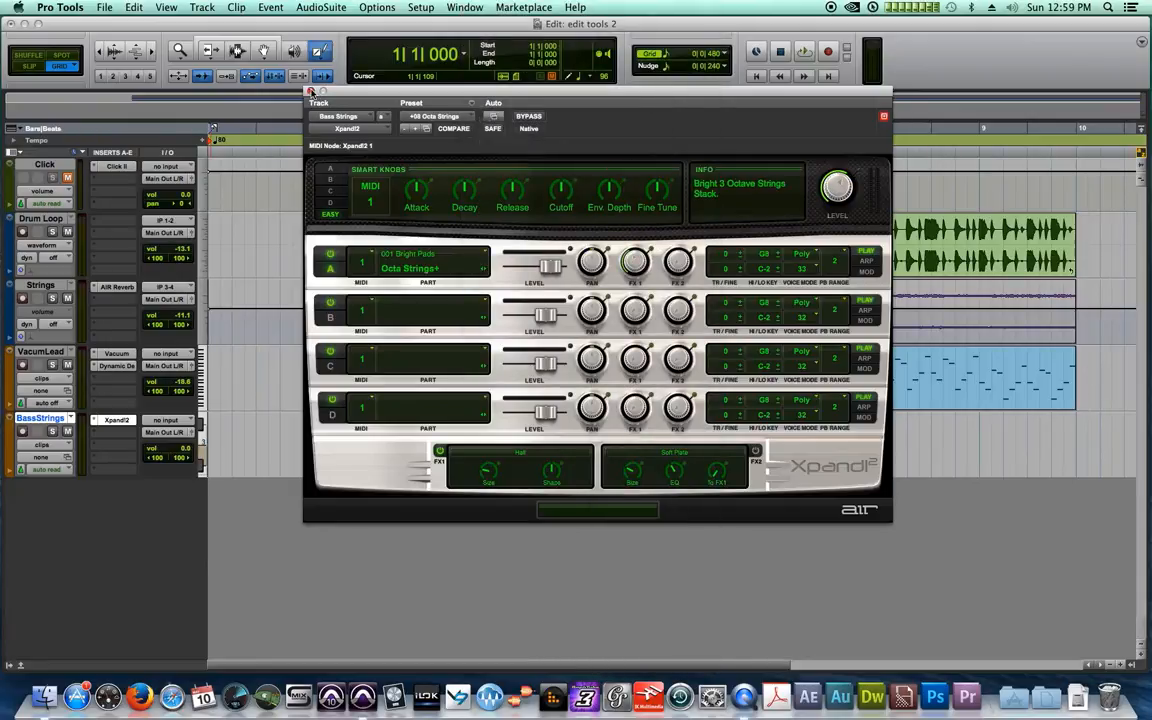
click(310, 91)
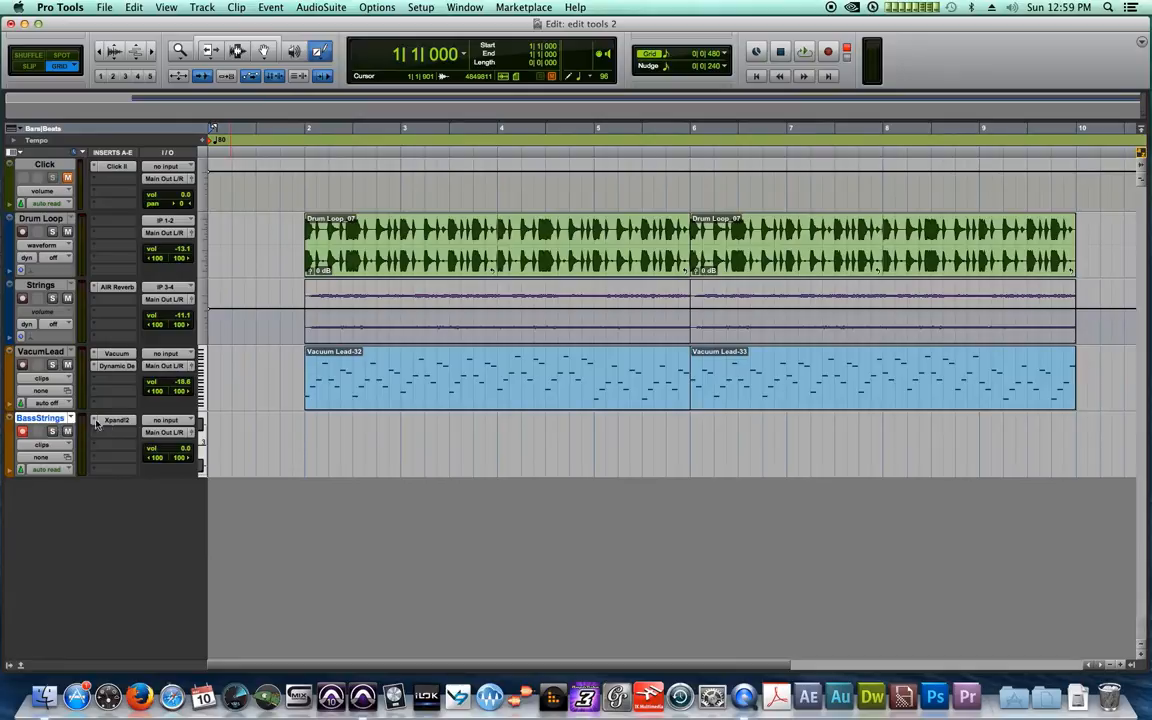
Step: Reopen the Xpand!2 window to audition the Octa Strings sound, and close it
click(102, 421)
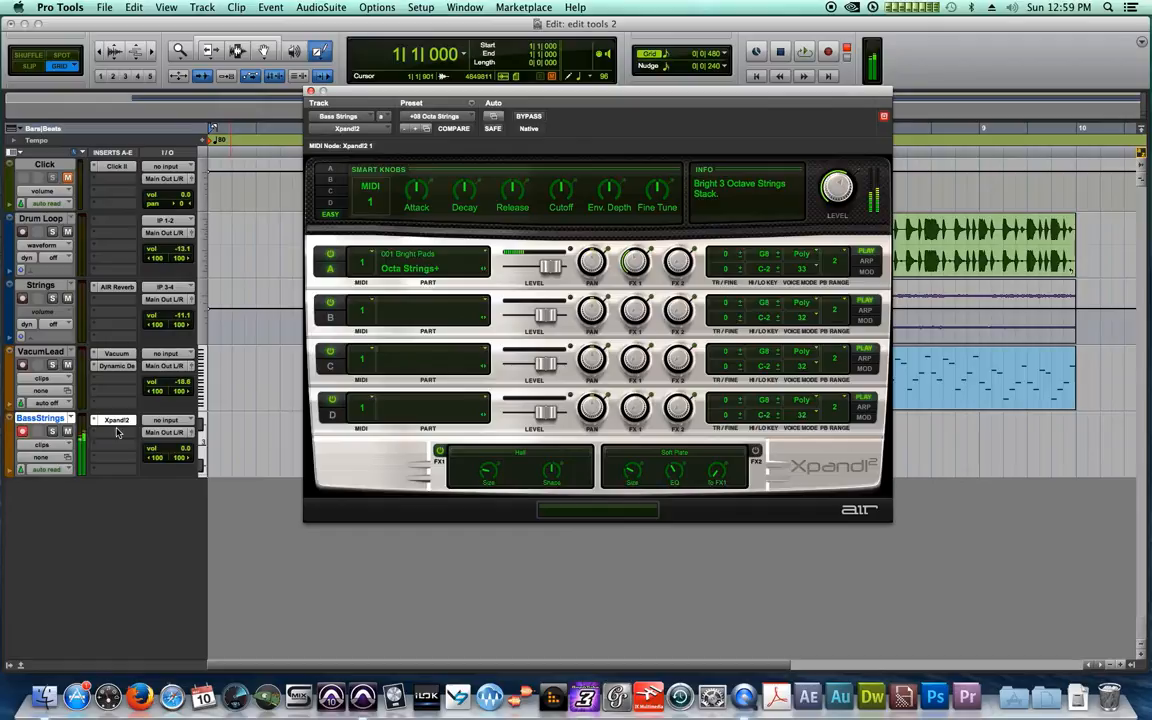
drag(322, 92, 357, 531)
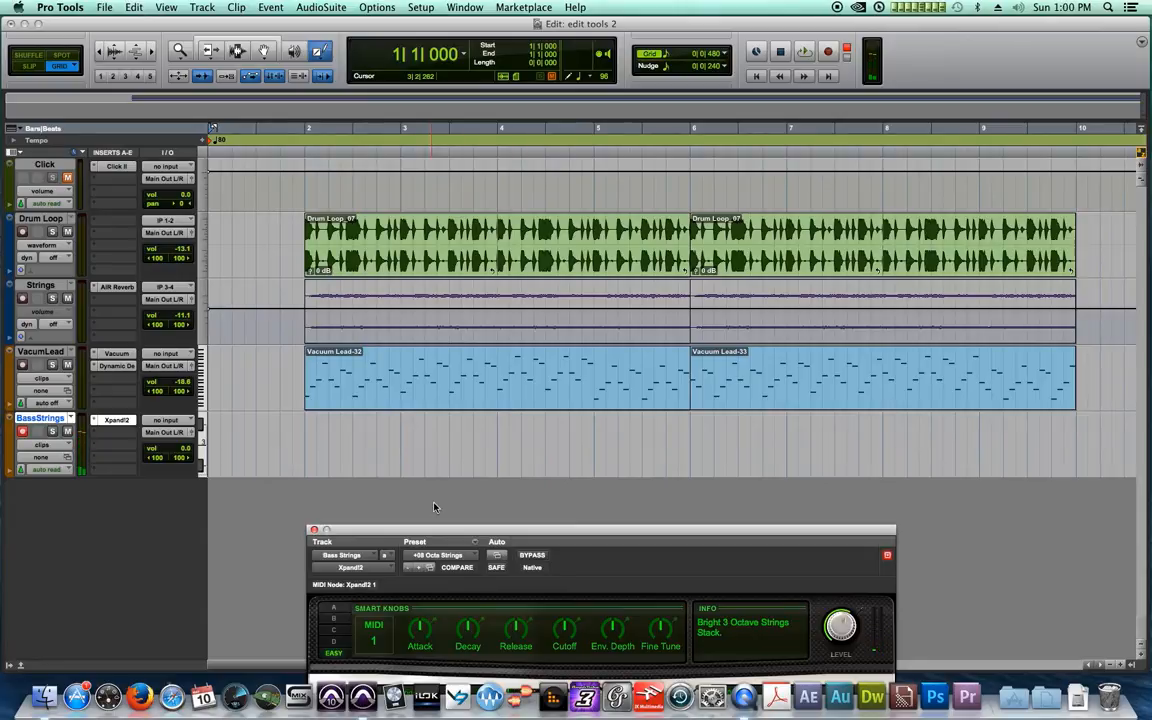
drag(340, 537, 393, 157)
click(366, 148)
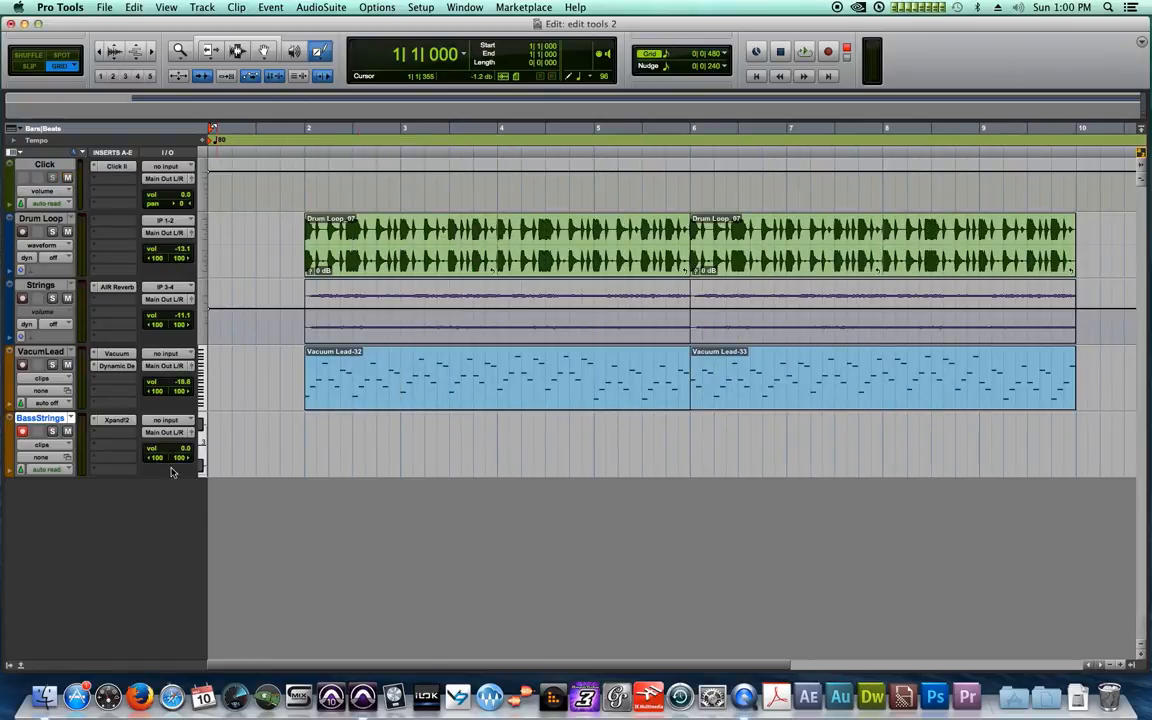
Step: Record a MIDI part on the Bass Strings track from bar 1 until just past the start of bar 6
click(237, 51)
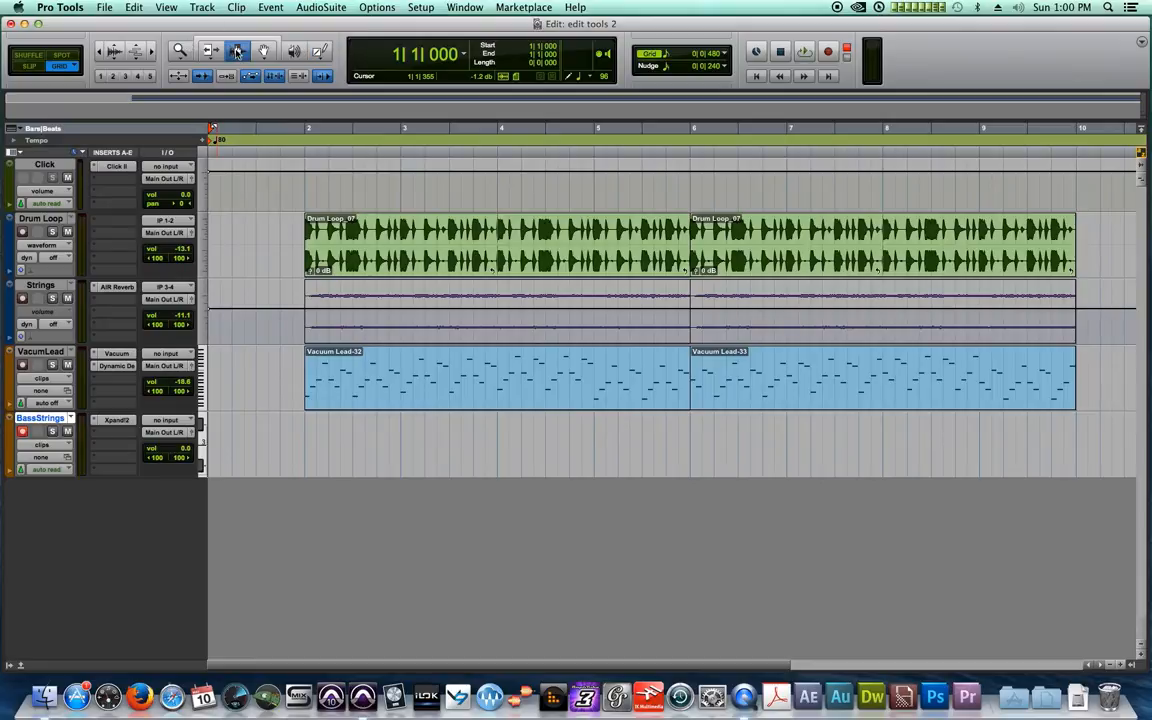
key(super+space)
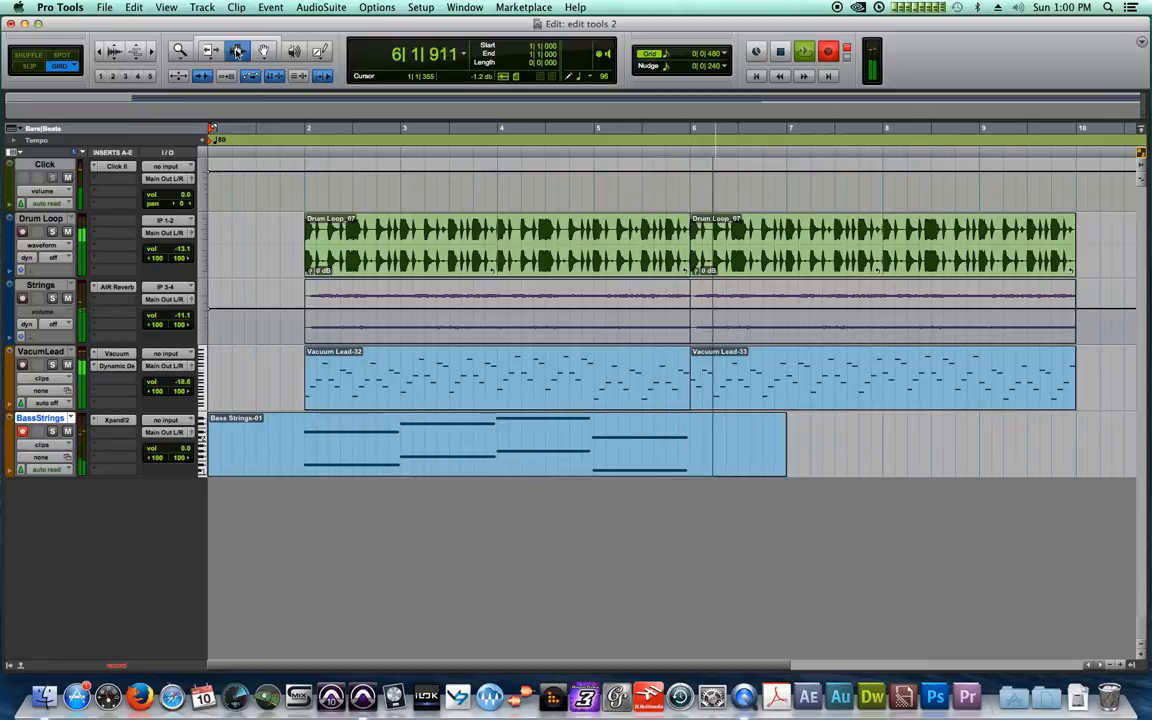
key(space)
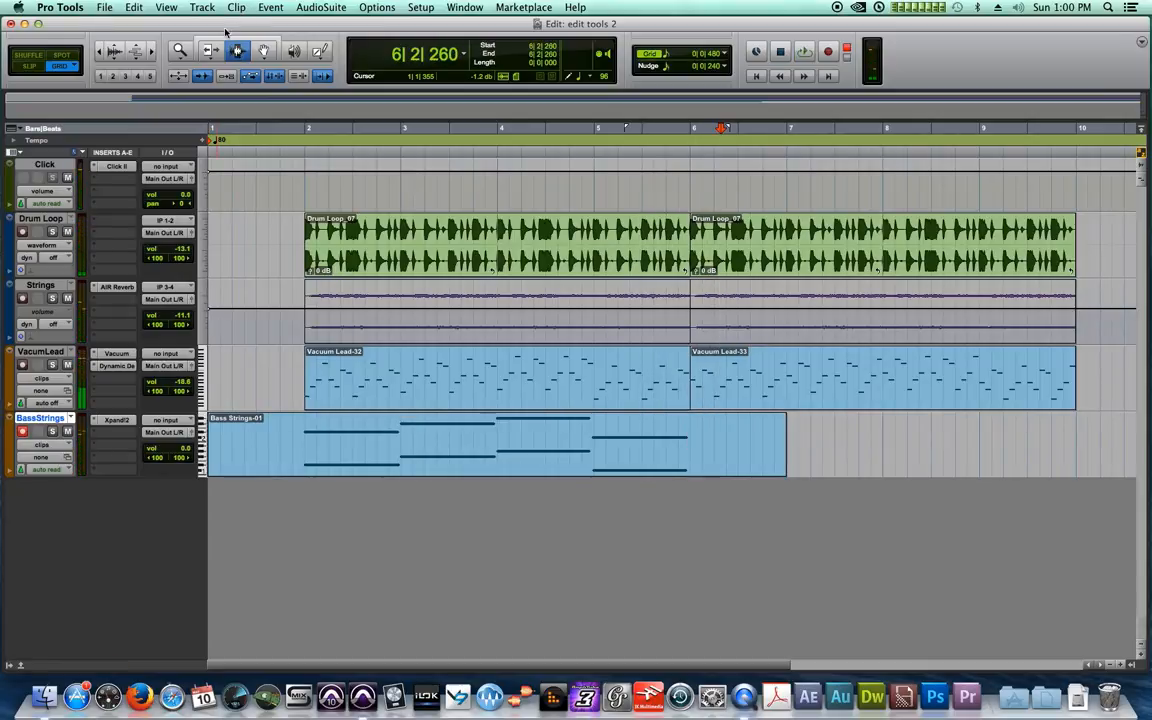
Step: Open the recorded Bass Strings clip in the MIDI Editor
click(265, 53)
click(436, 467)
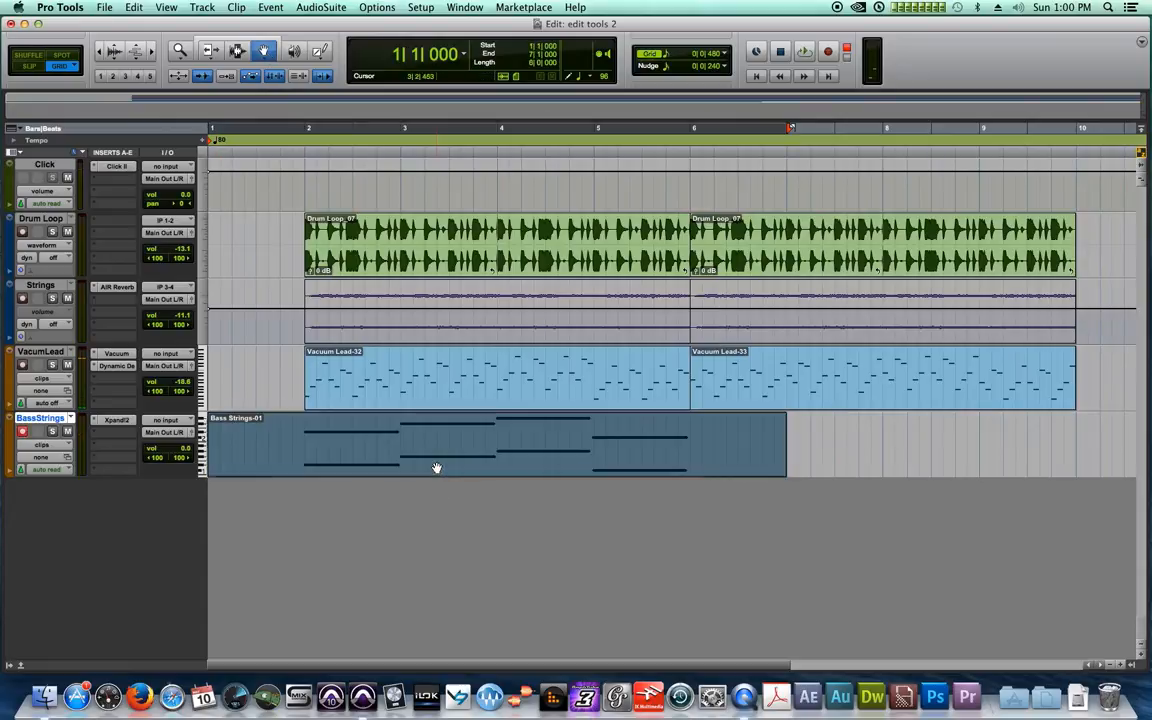
double_click(510, 455)
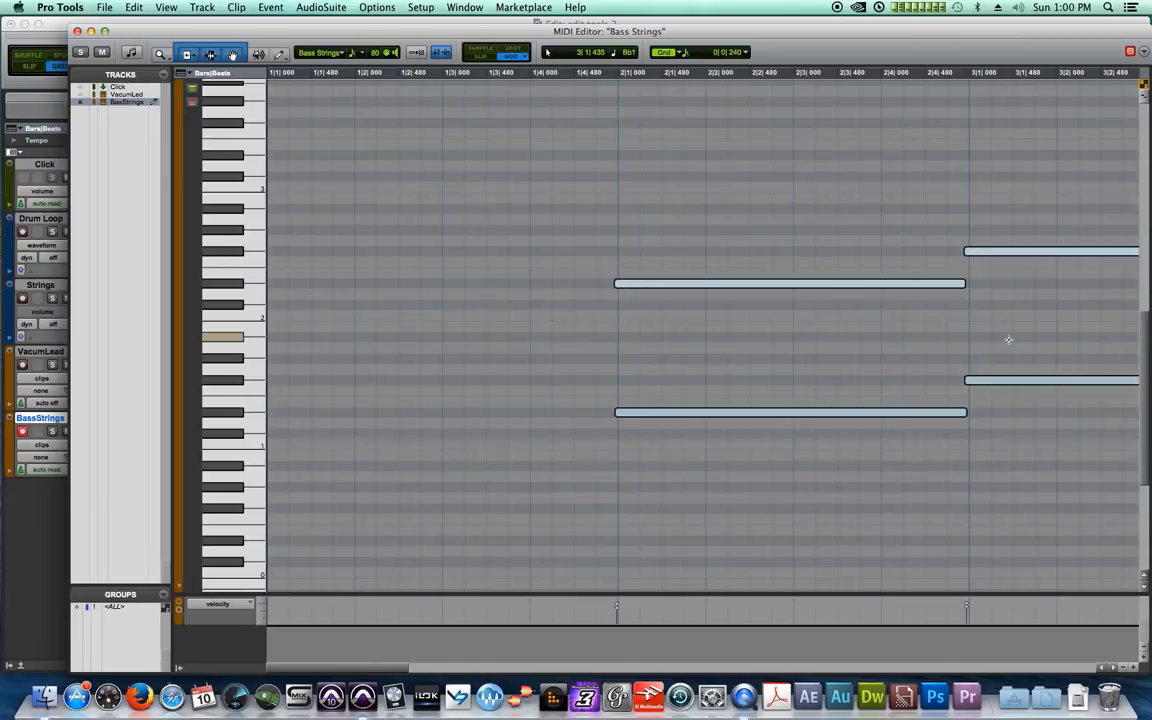
Step: Quantize the note starts and ends of the Bass Strings clip to a 1/1 note grid, preserving note duration
click(274, 7)
mouse_move(390, 50)
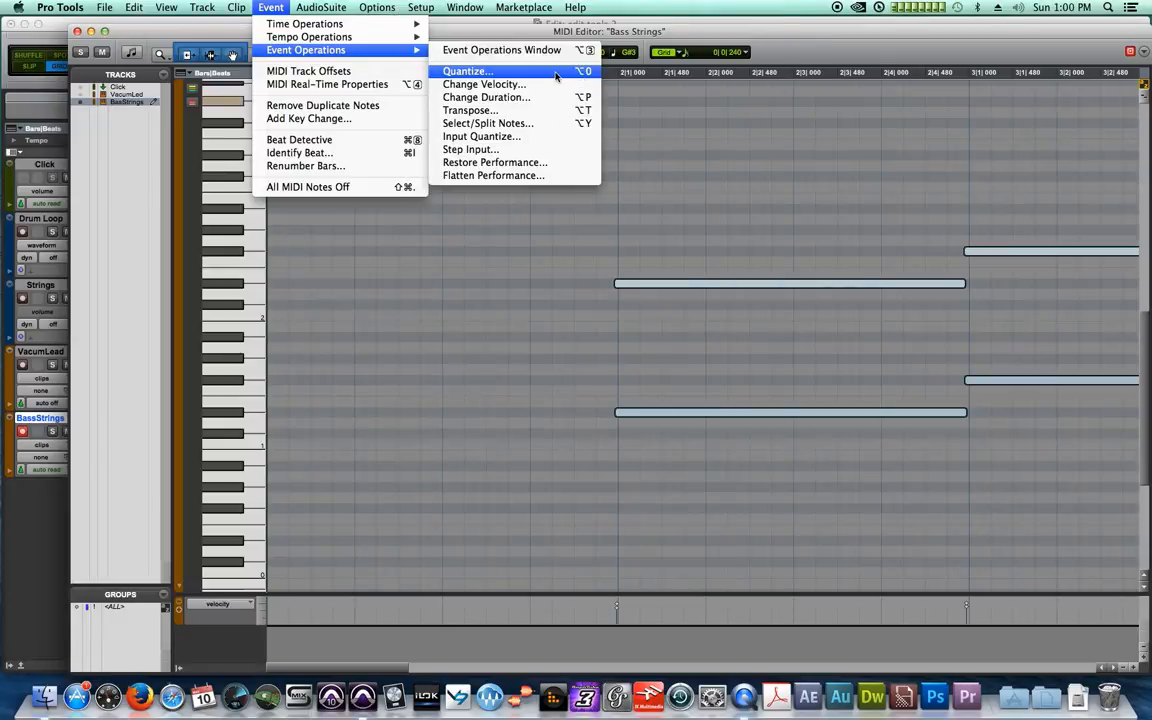
click(556, 76)
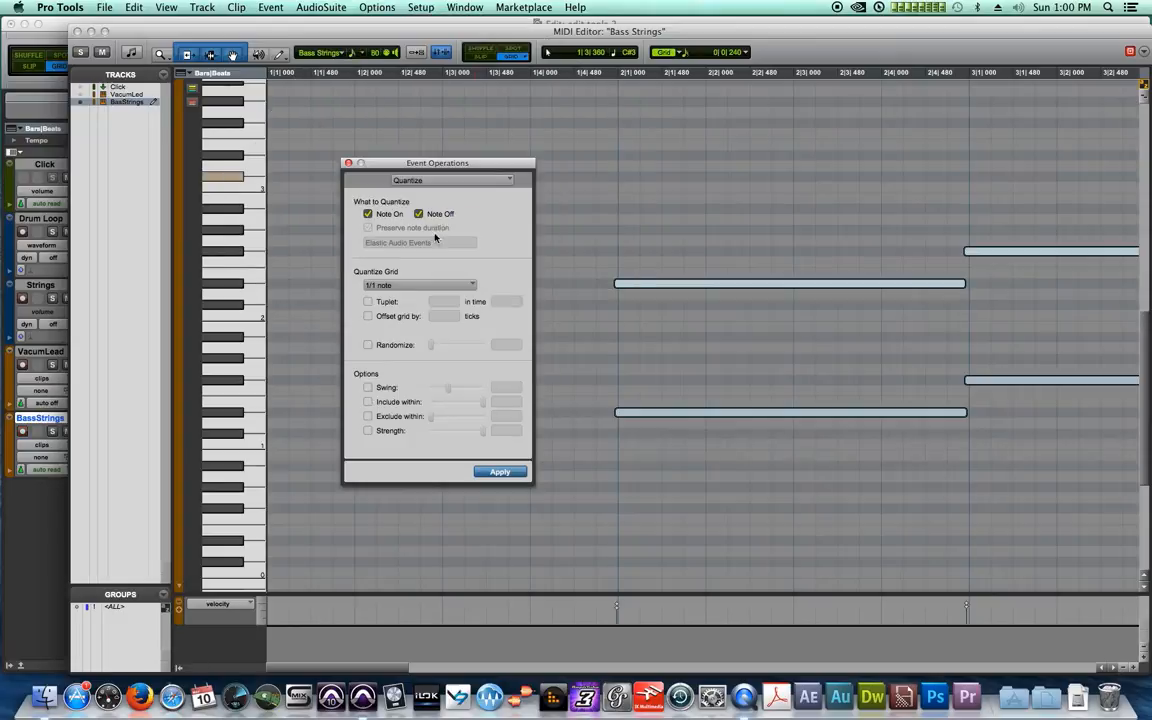
click(389, 287)
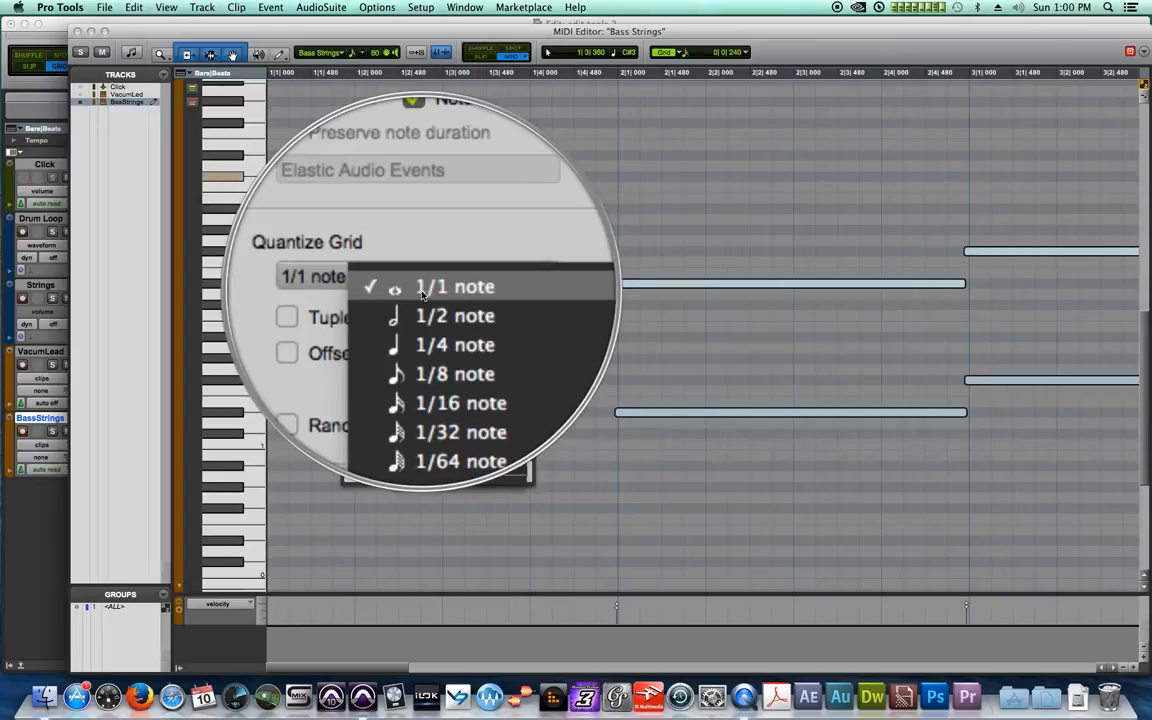
click(440, 290)
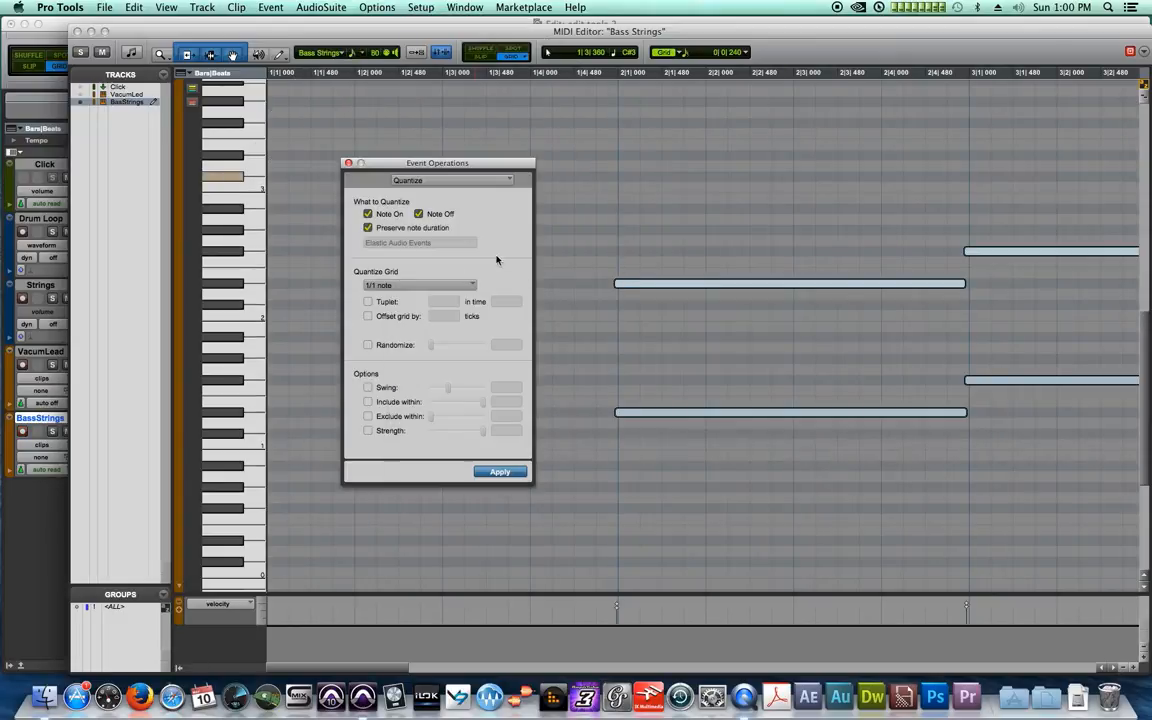
click(511, 474)
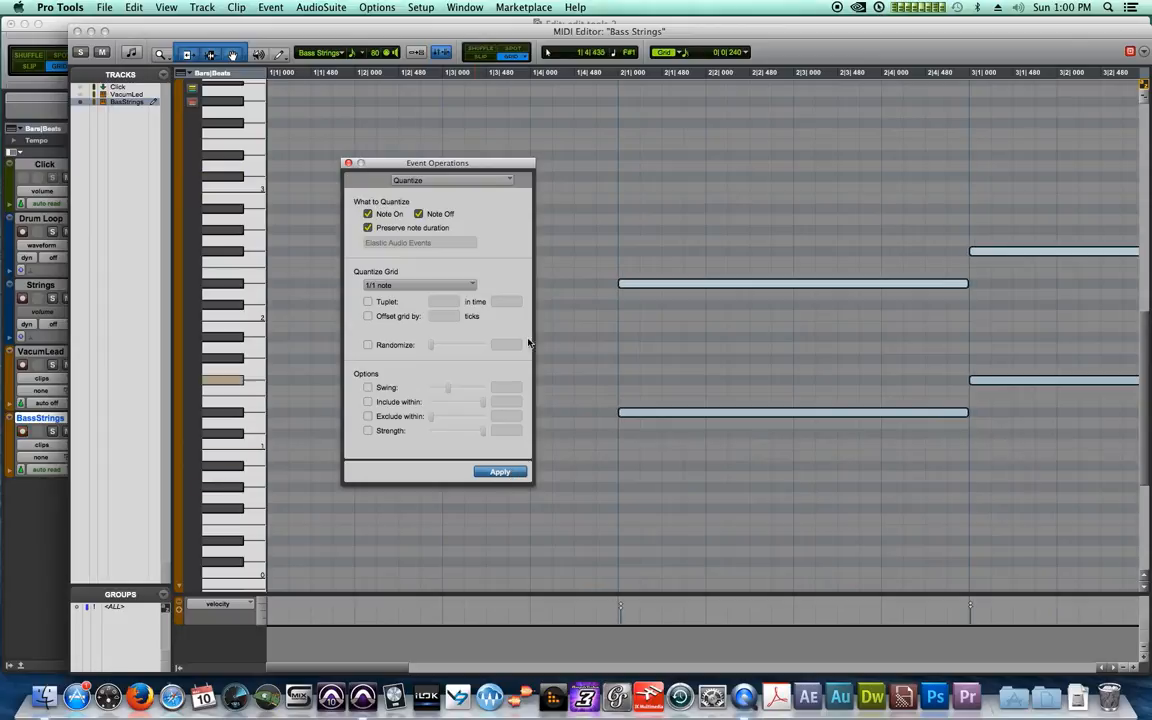
click(349, 163)
drag(191, 33, 224, 71)
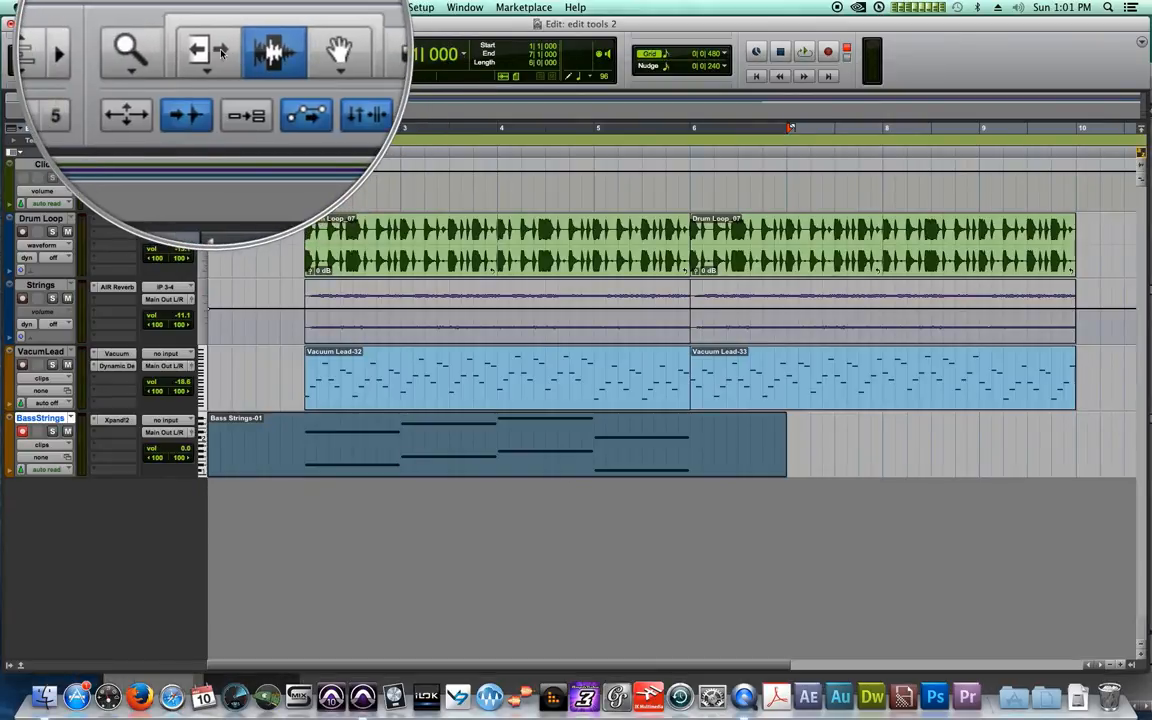
Step: Reopen the Bass Strings clip in the MIDI Editor to examine the quantized notes, and close the editor
click(266, 51)
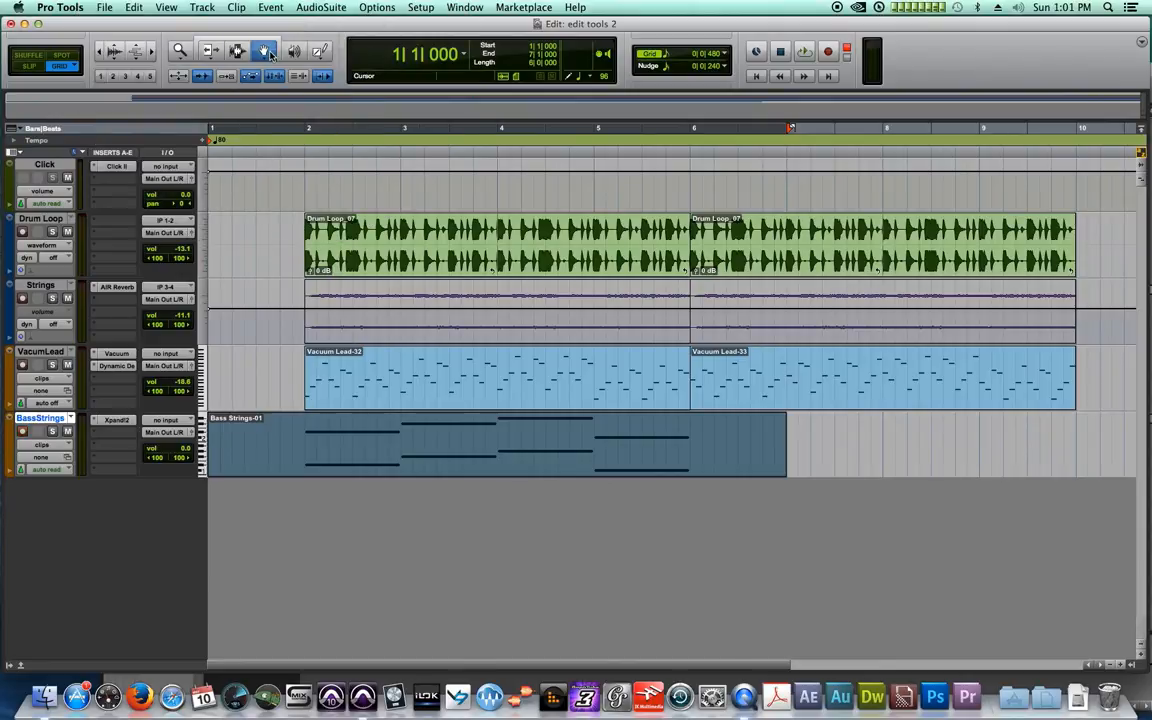
double_click(405, 461)
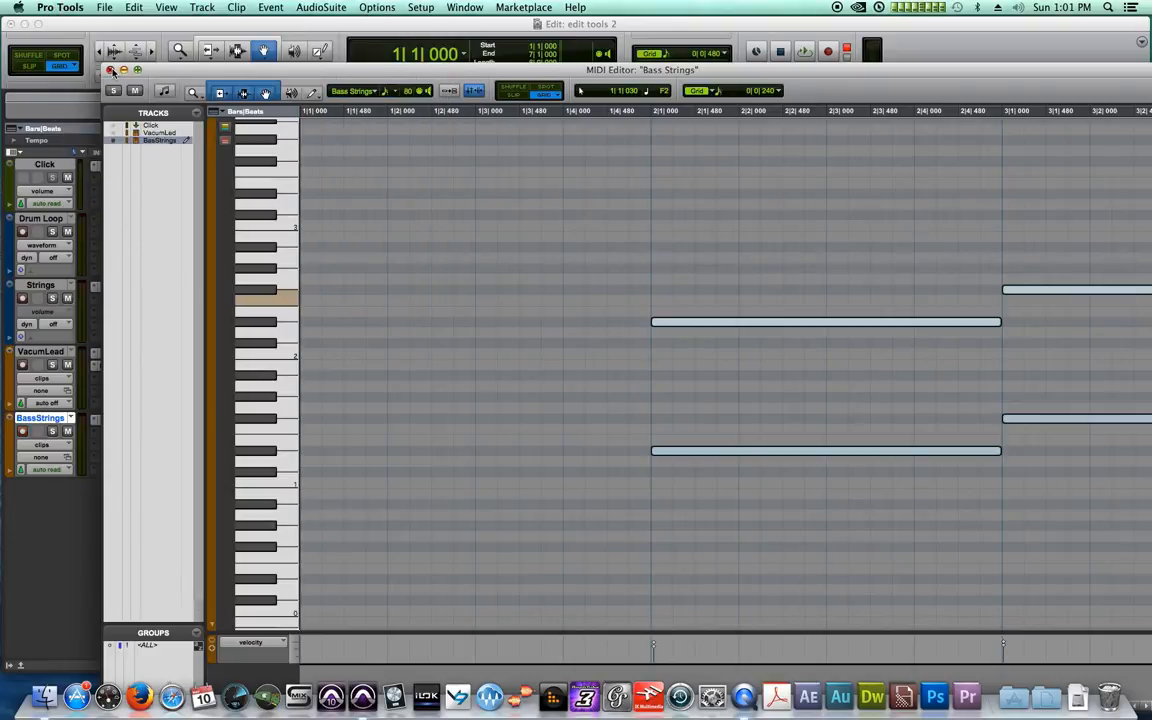
click(111, 69)
click(844, 434)
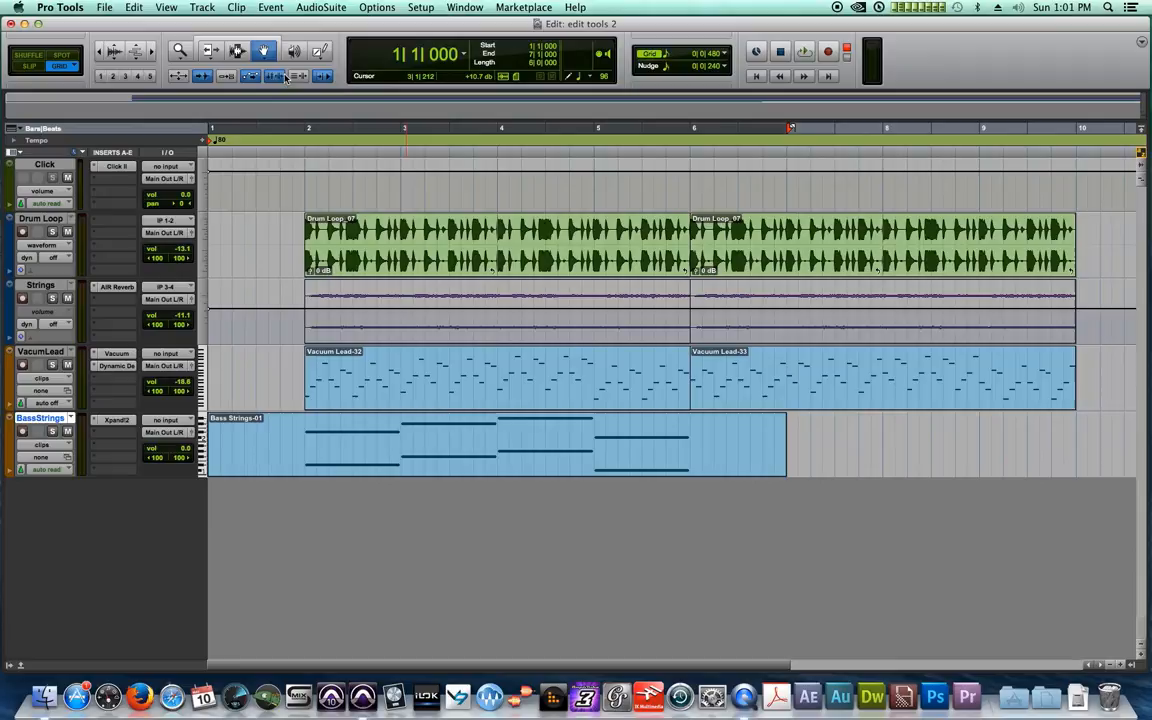
Step: Delete the empty parts of the Bass Strings clip after bar 6 and before bar 2
click(237, 51)
drag(849, 439, 695, 508)
drag(312, 433, 205, 433)
key(Delete)
Step: Duplicate the trimmed Bass Strings clip so that the copy fills bars 6 to 10
click(265, 52)
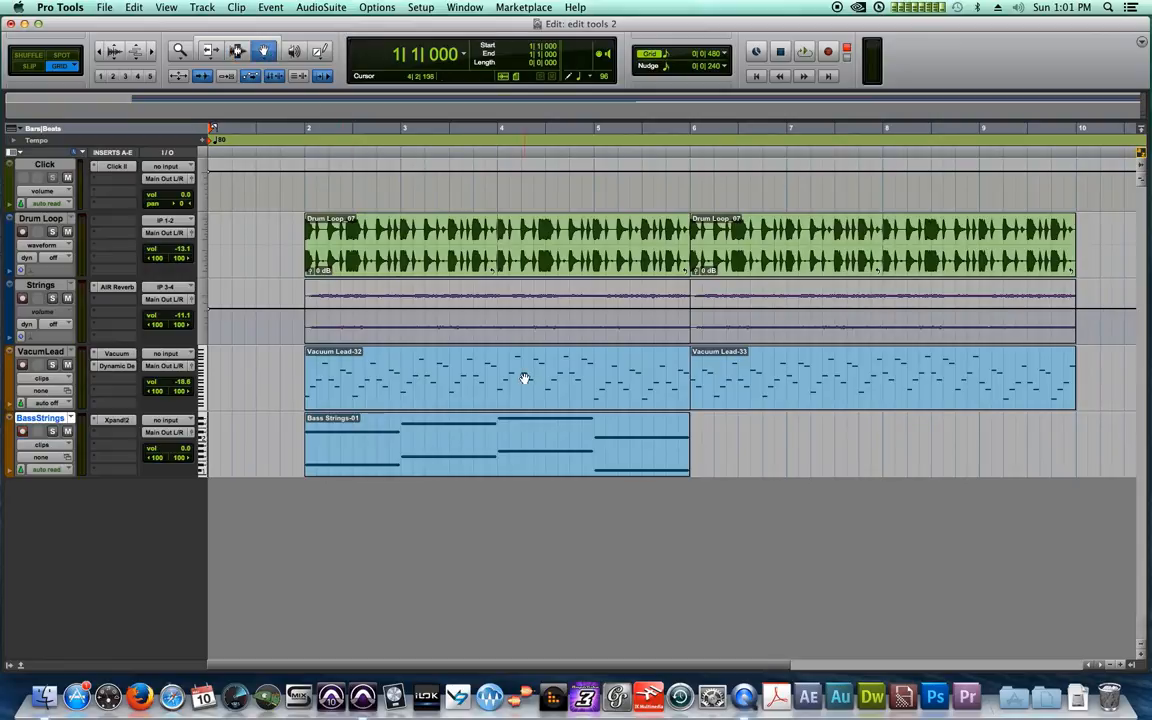
click(494, 445)
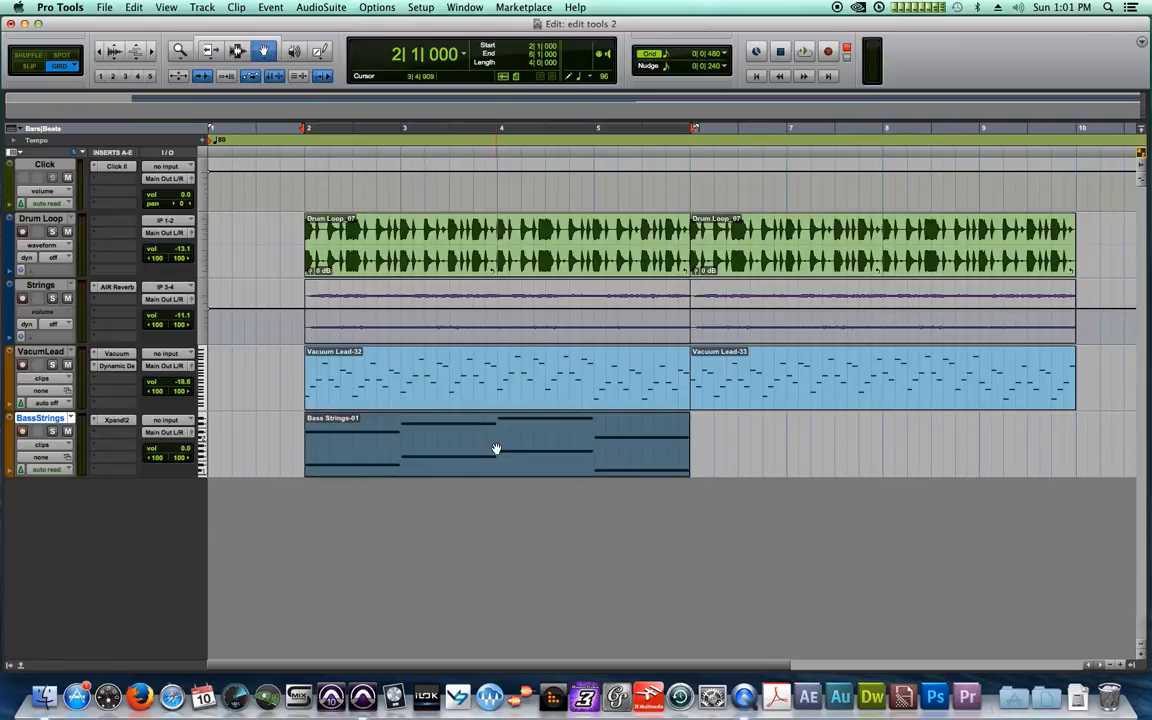
key(super+d)
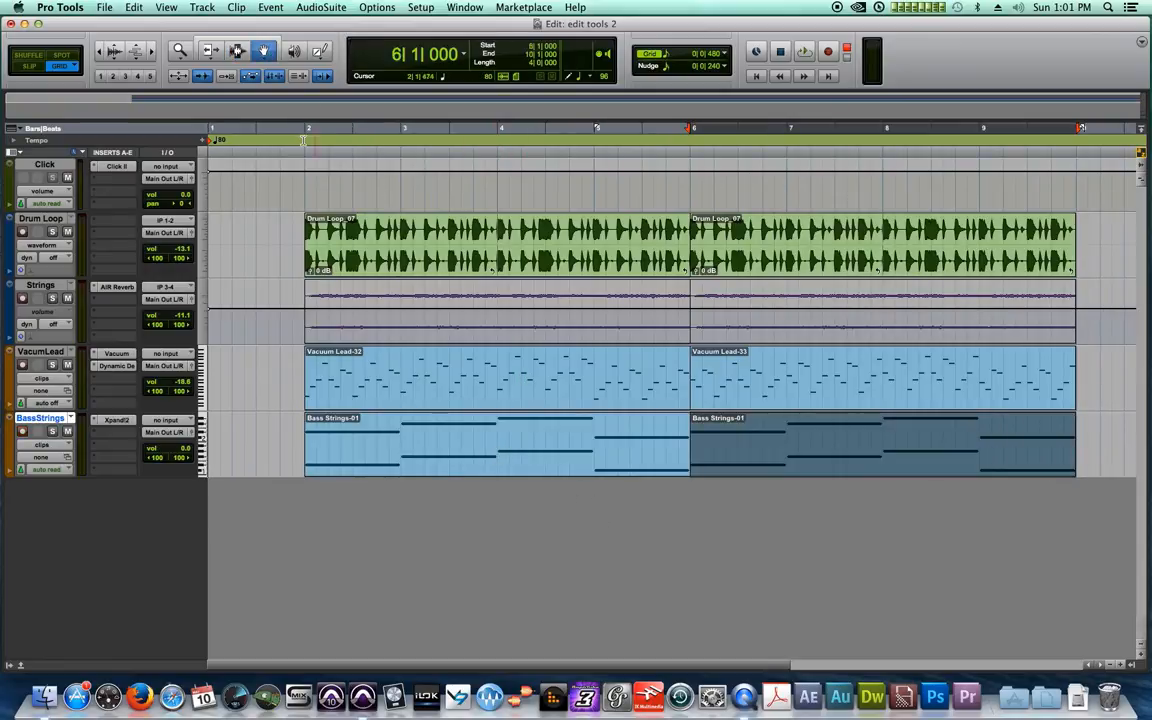
Step: Play the session from bar 2 and mute the Click track
click(303, 140)
key(space)
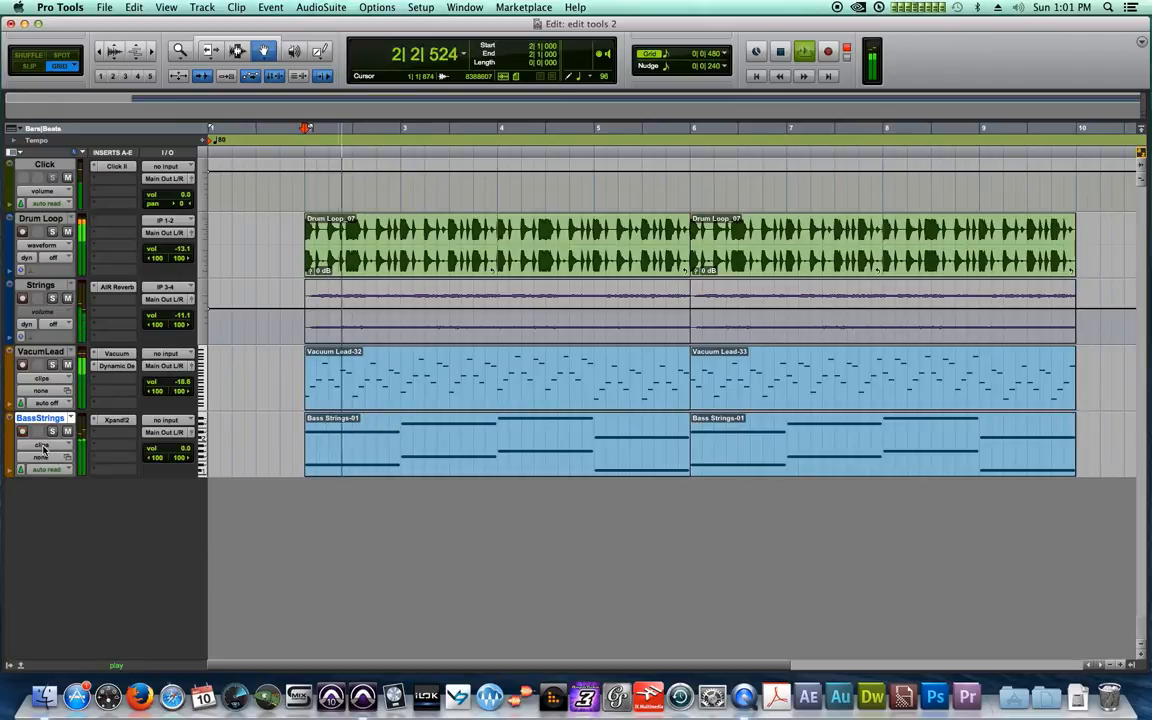
click(67, 177)
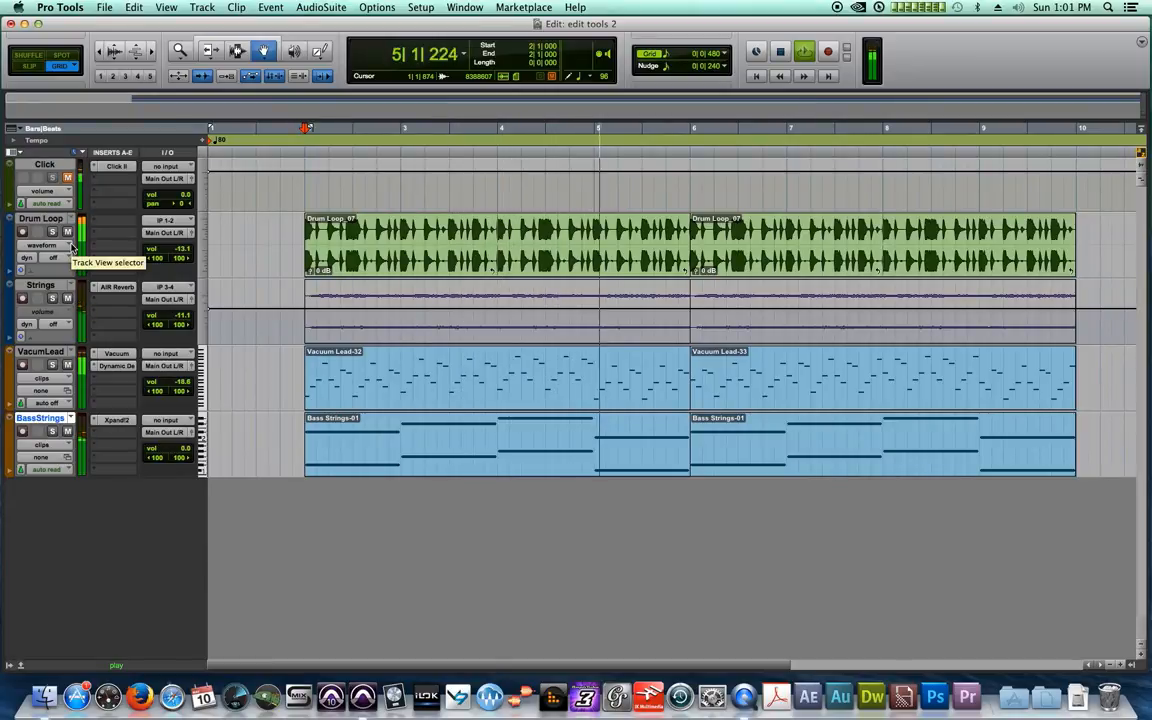
Step: Set the Strings track's view to waveform and increase the Bass Strings track's height slightly
click(79, 312)
click(85, 300)
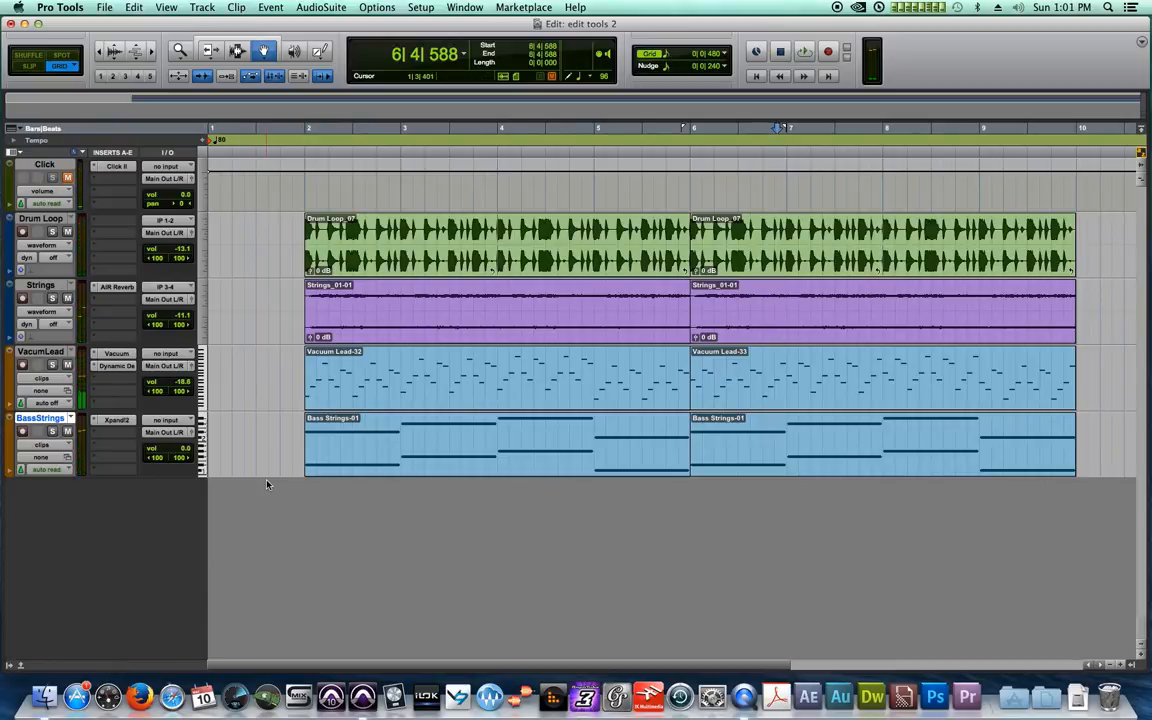
drag(196, 476, 206, 503)
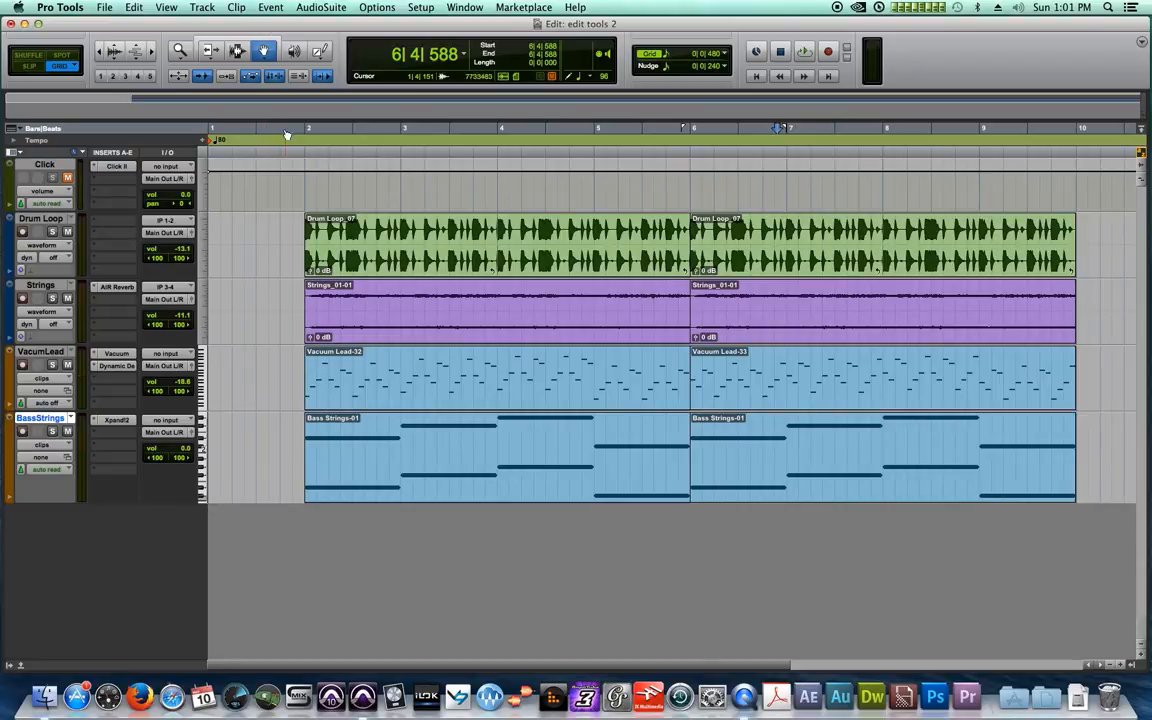
Step: Choose the Pencil tool's Line shape and switch the Bass Strings track's view to audio volume
click(318, 51)
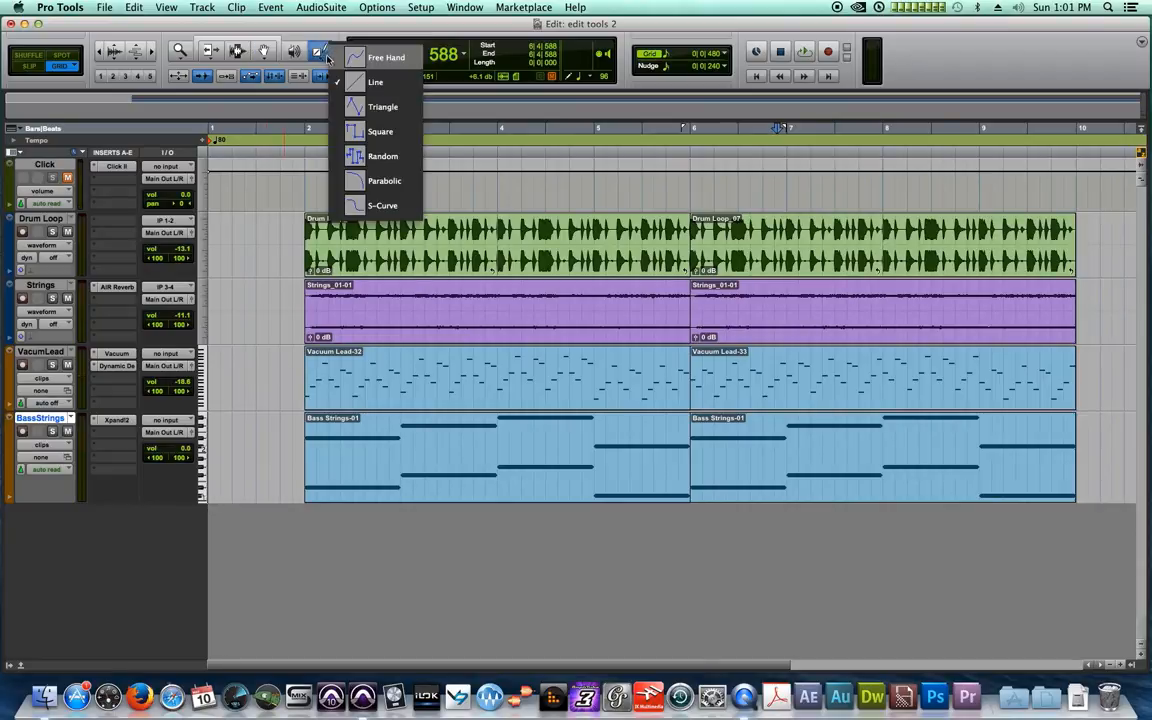
click(403, 85)
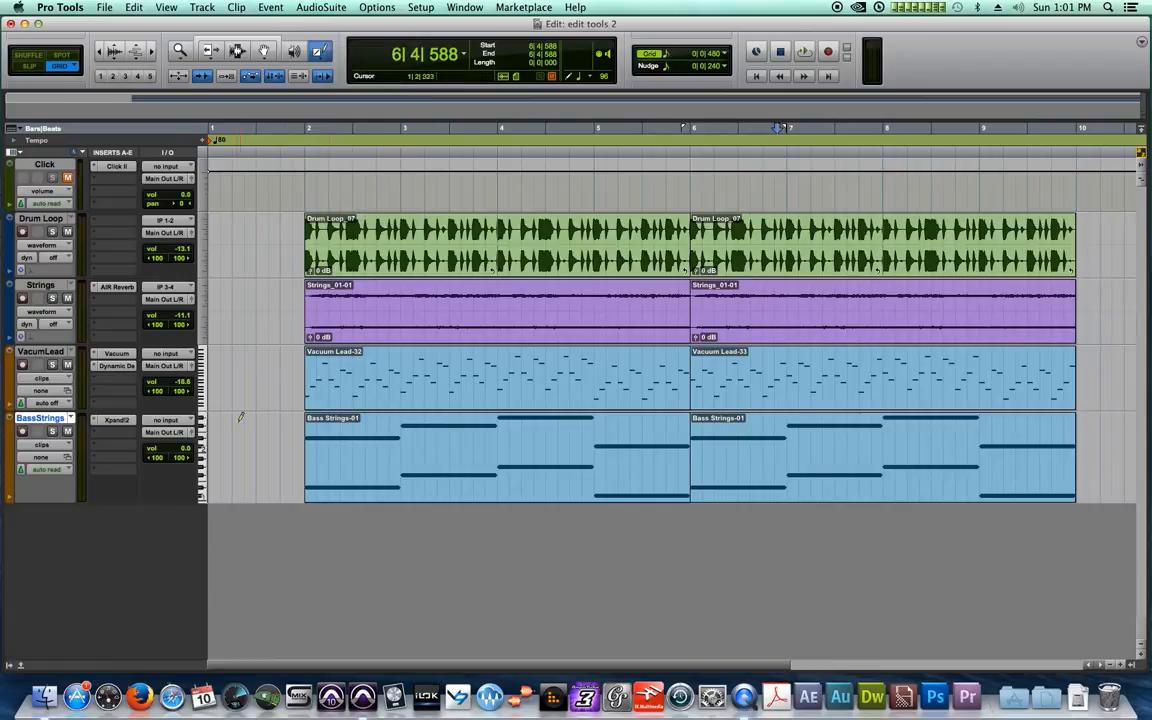
click(42, 449)
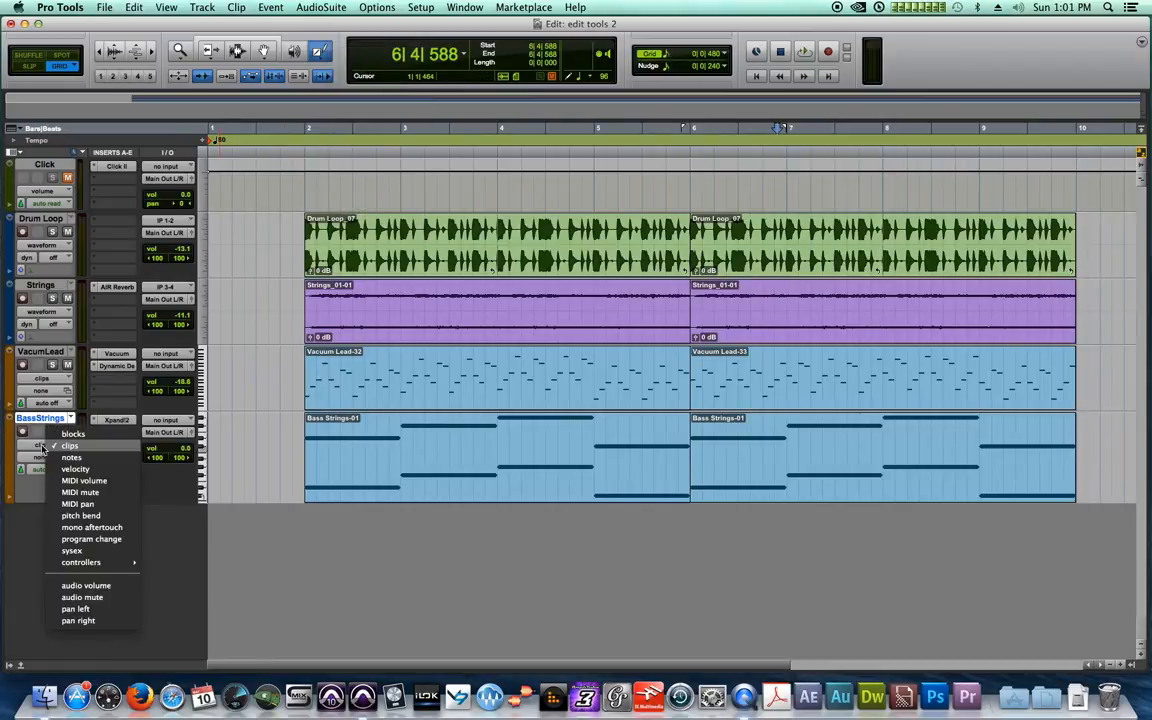
click(111, 588)
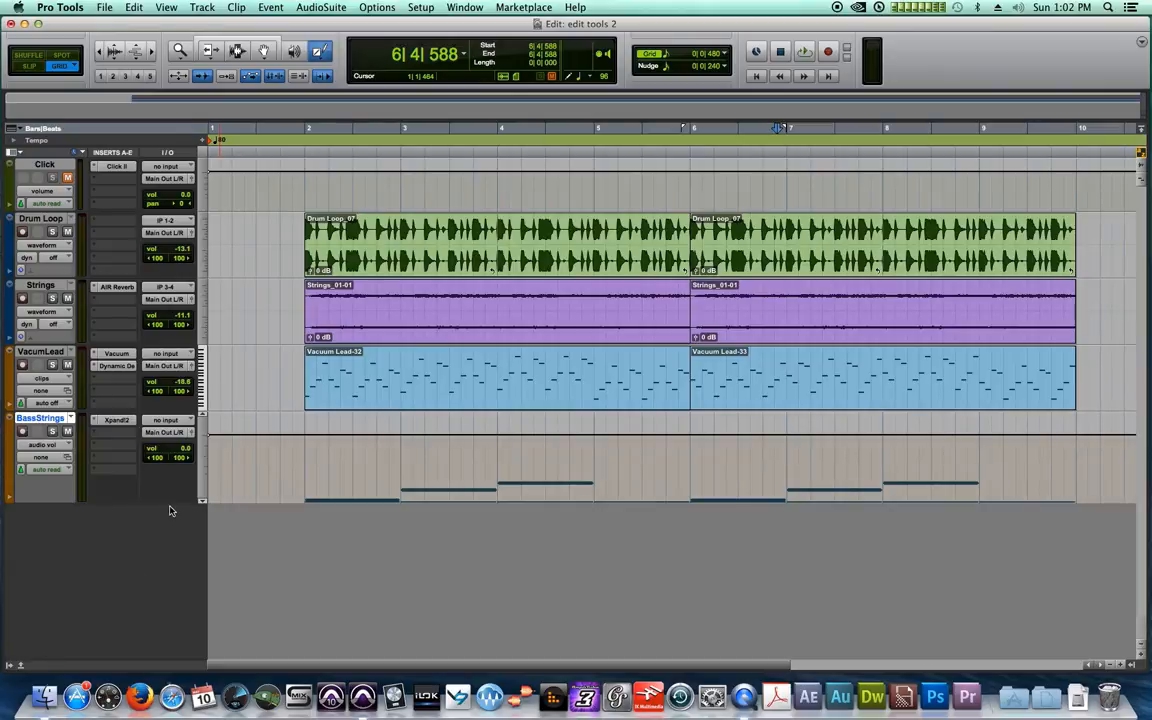
Step: Enlarge the Bass Strings track's height and move the track above the Click track
drag(169, 502, 170, 600)
drag(66, 425, 60, 160)
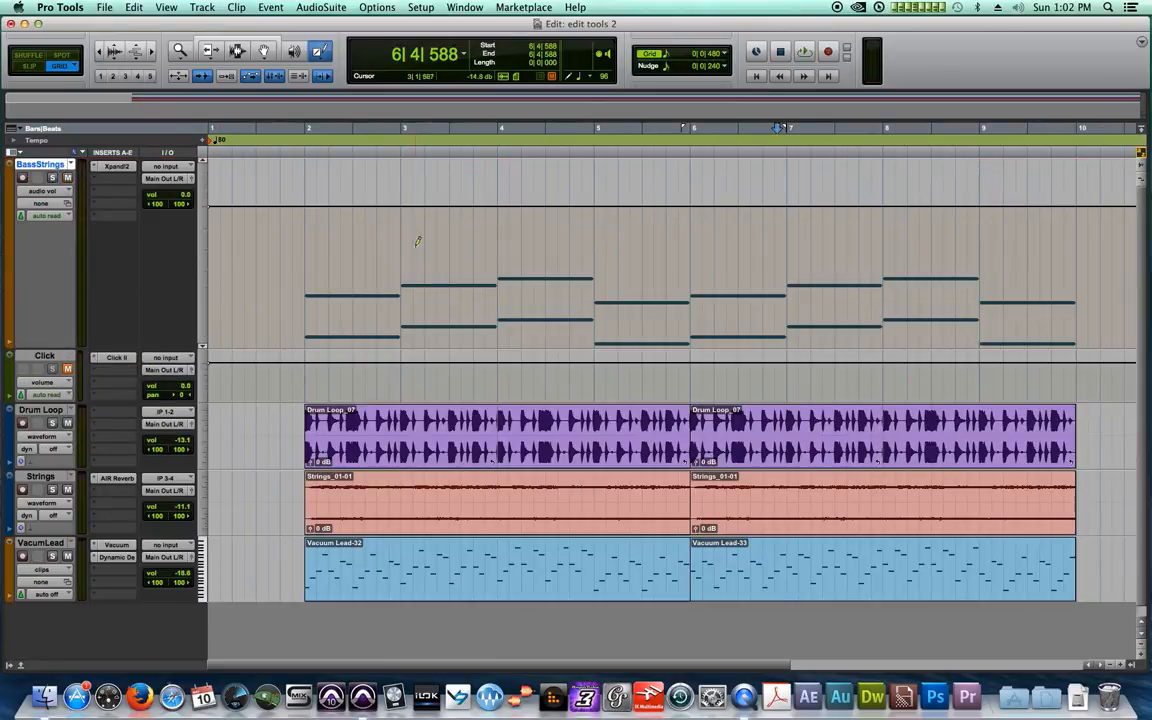
Step: Set the grid to 1/2 note and draw a straight Bass Strings volume ramp rising from silence at 2|1 to about 0 dB at 2|3
click(353, 134)
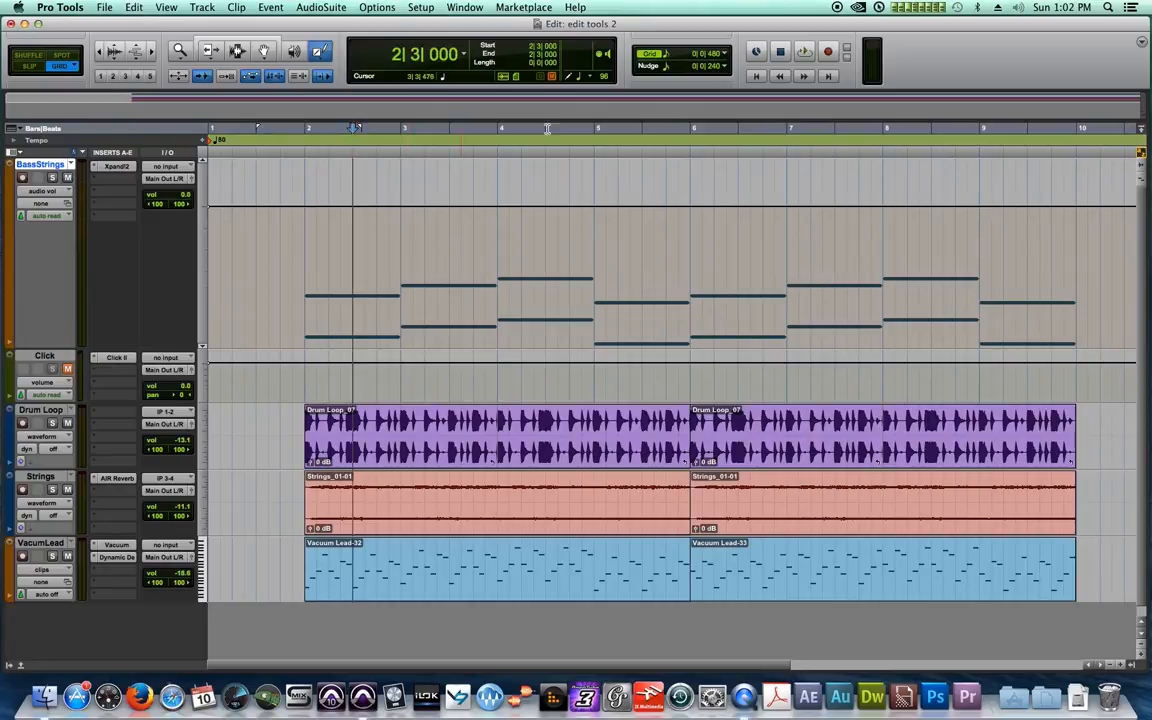
click(695, 53)
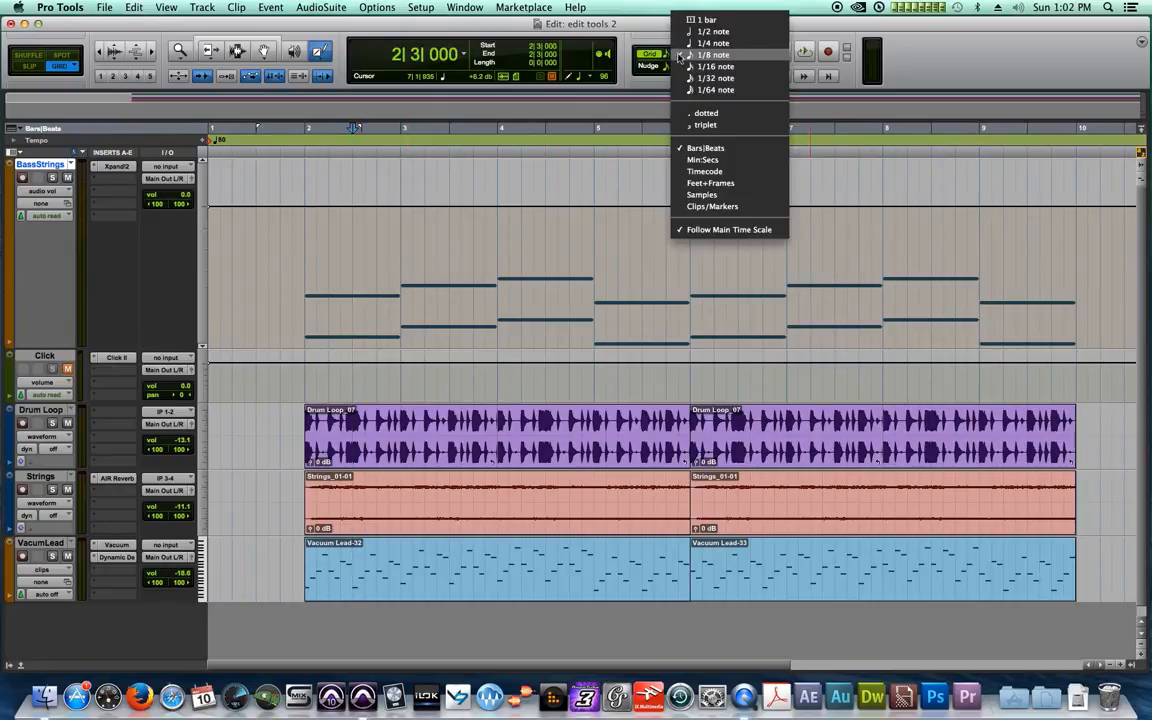
click(698, 37)
click(258, 133)
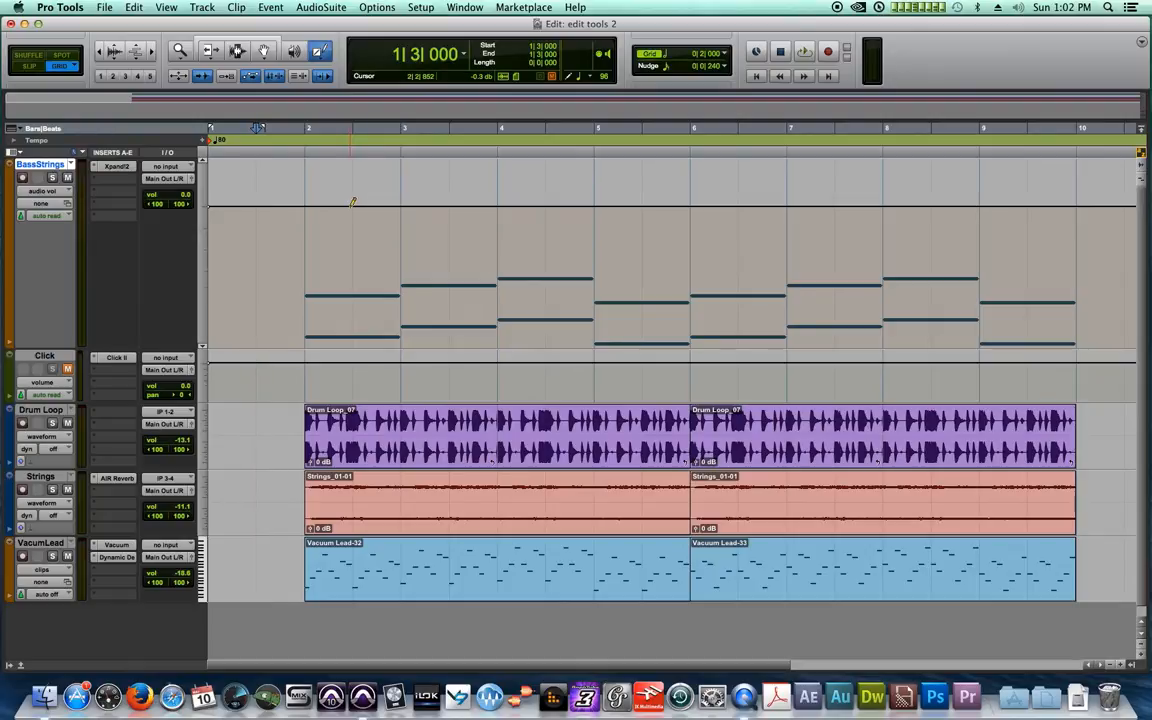
key(t)
key(t)
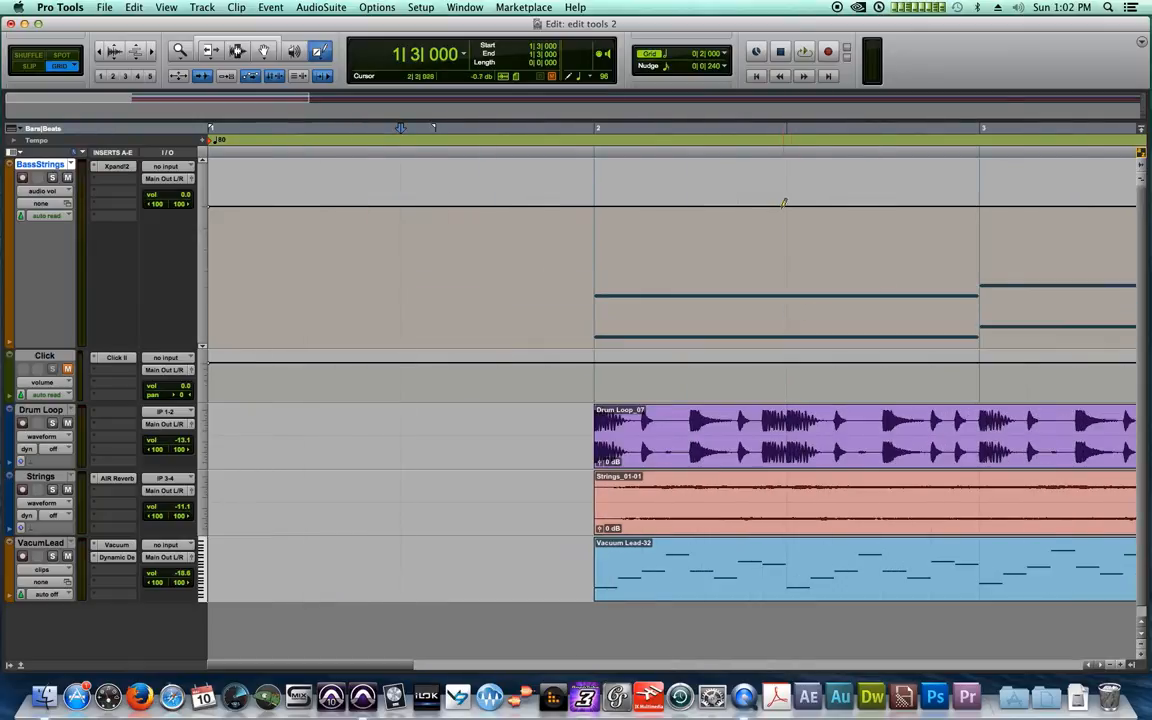
click(788, 138)
click(594, 140)
mouse_move(785, 201)
mouse_down()
mouse_move(630, 386)
mouse_move(598, 400)
mouse_up()
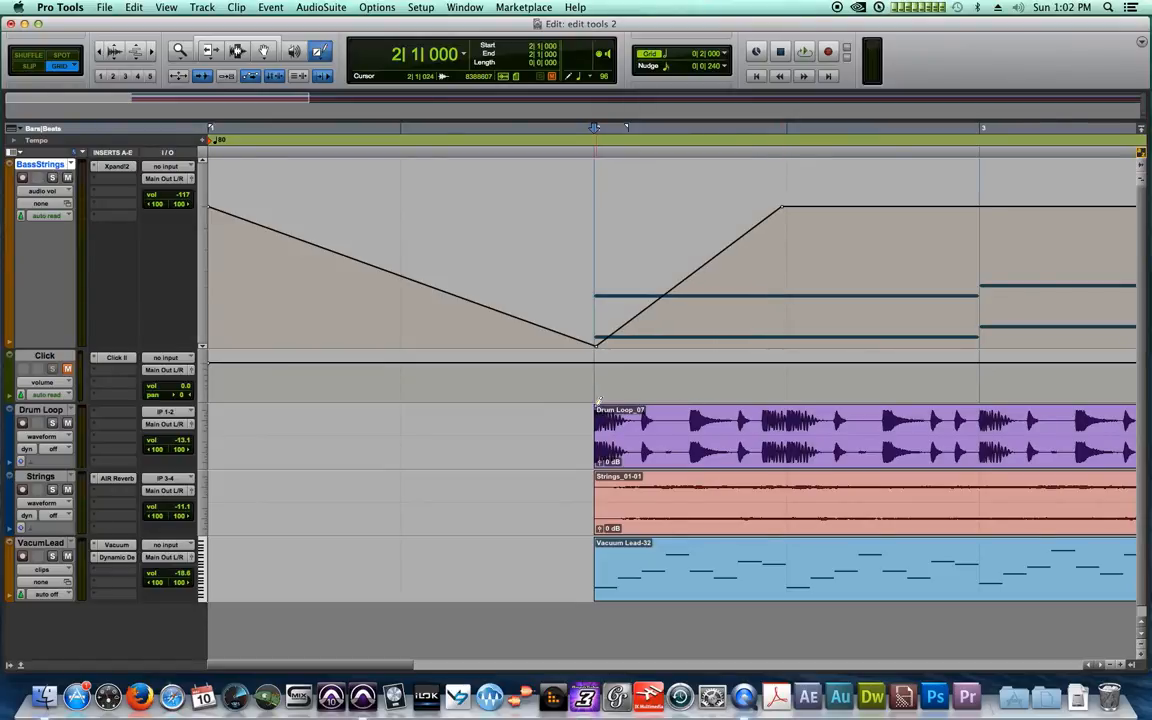
click(320, 51)
click(380, 57)
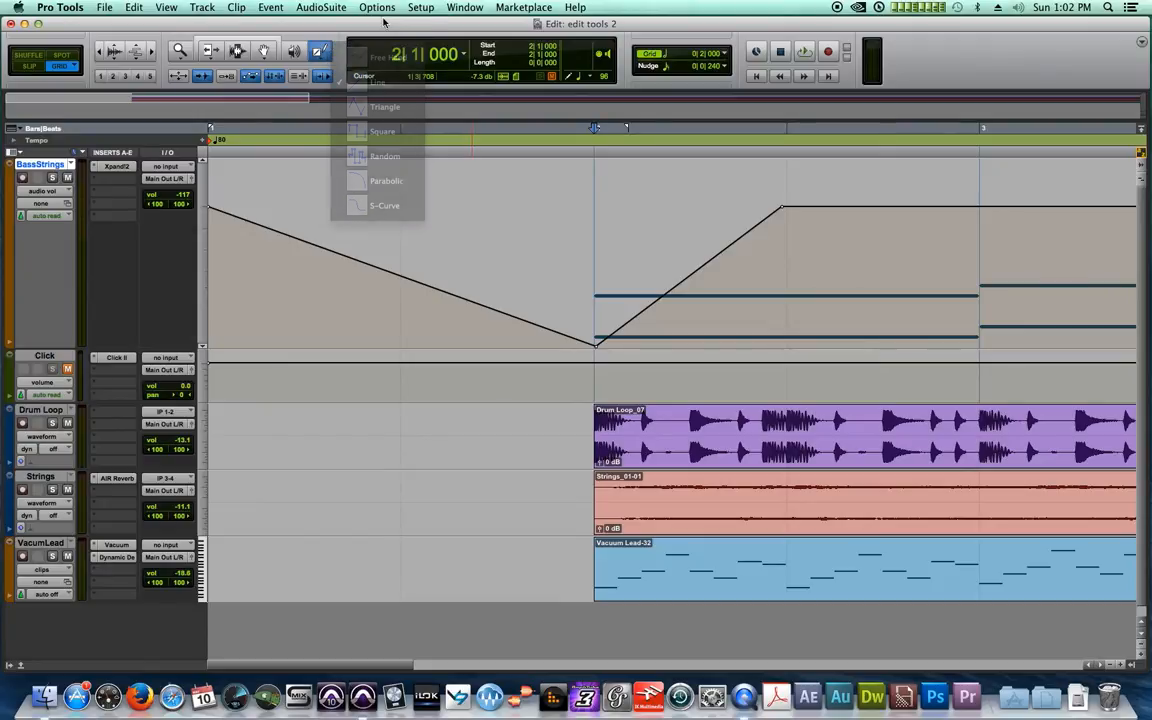
click(320, 51)
click(338, 51)
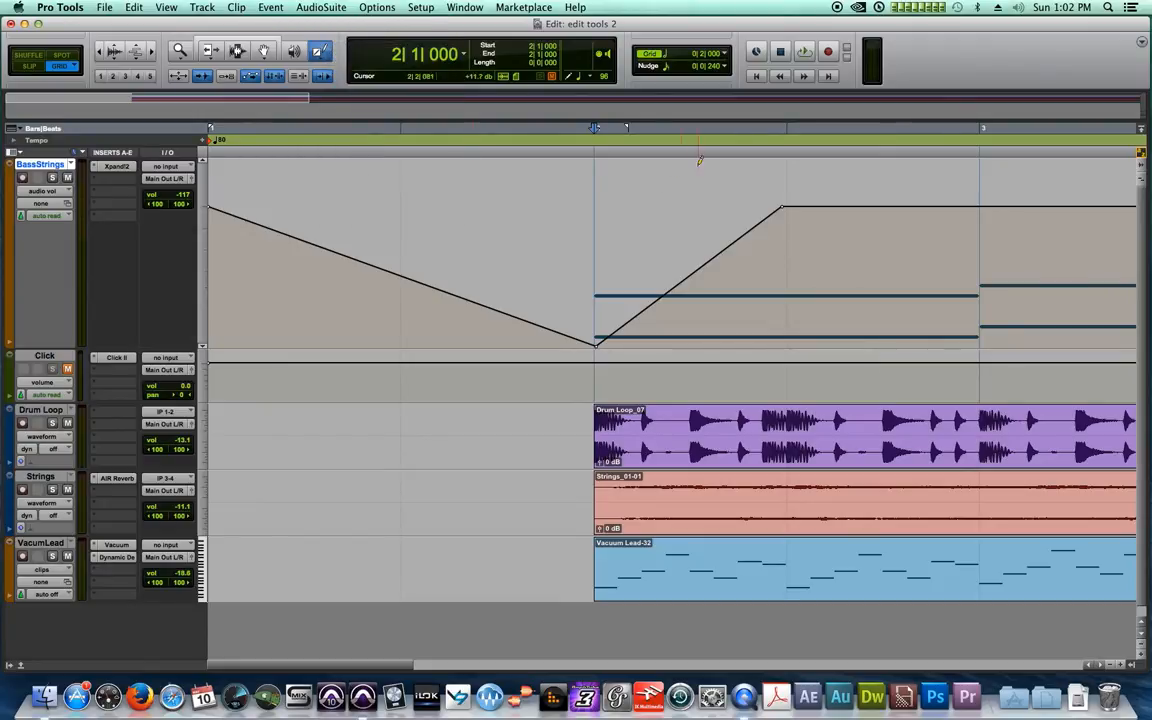
Step: Copy the Bass Strings volume ramp between 2|1 and 2|3 and paste it at 2|3
click(236, 51)
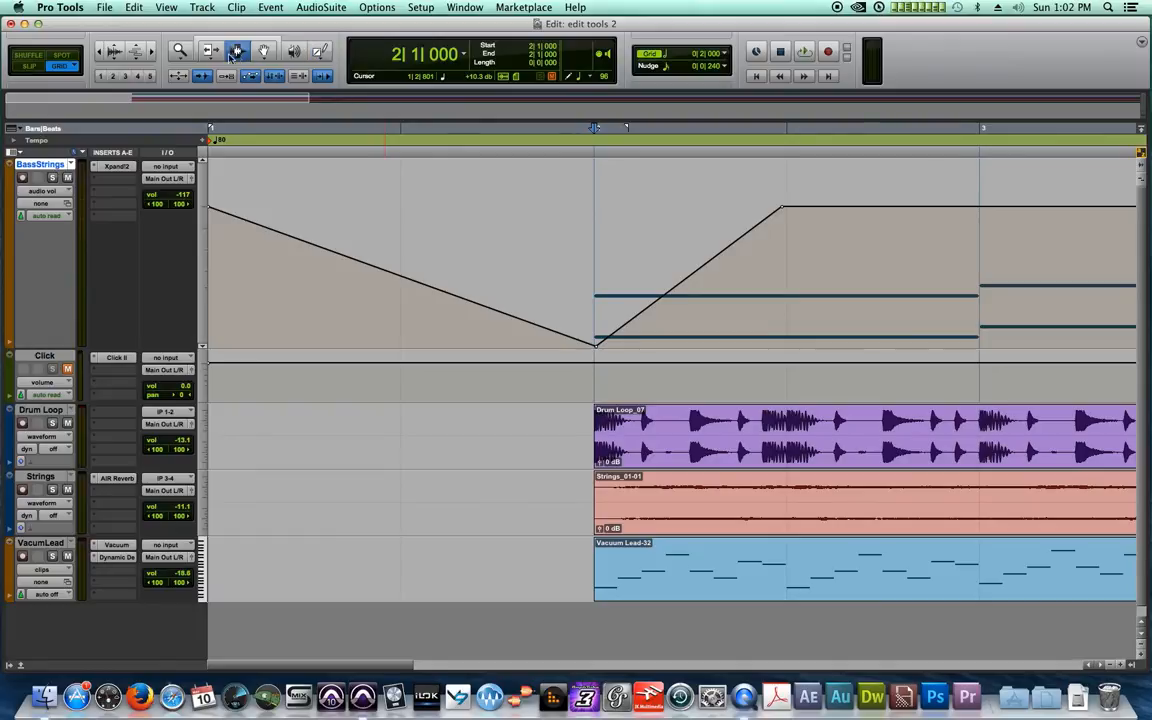
drag(697, 265, 738, 257)
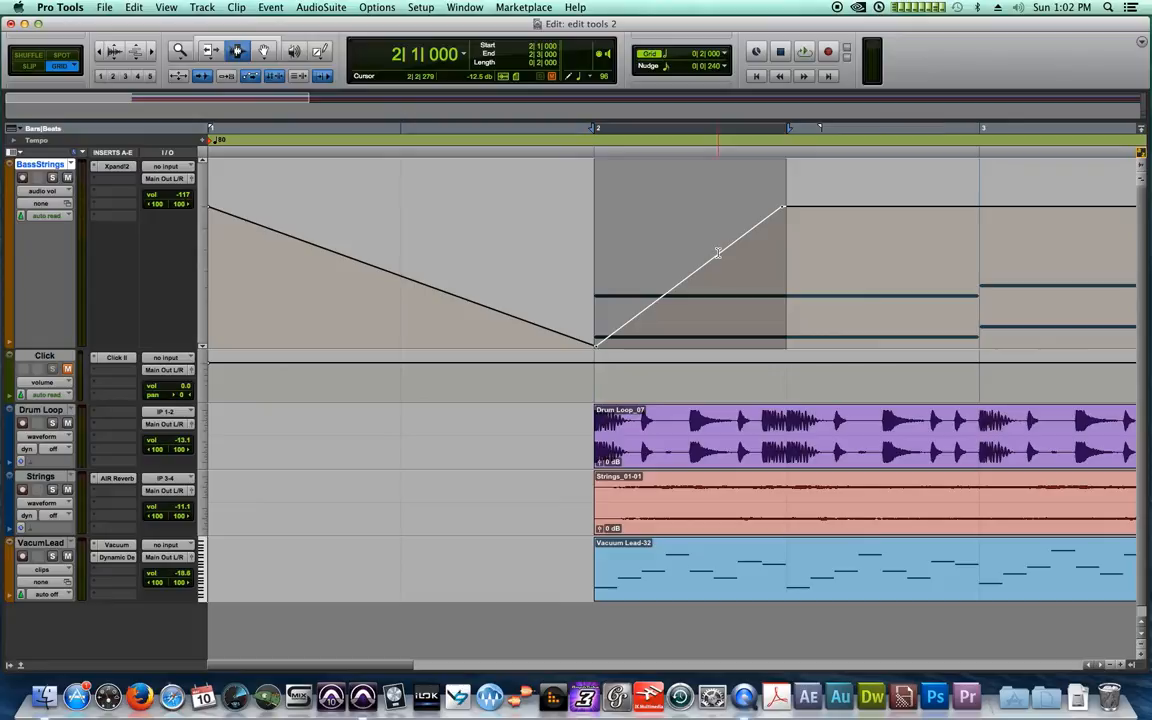
click(794, 251)
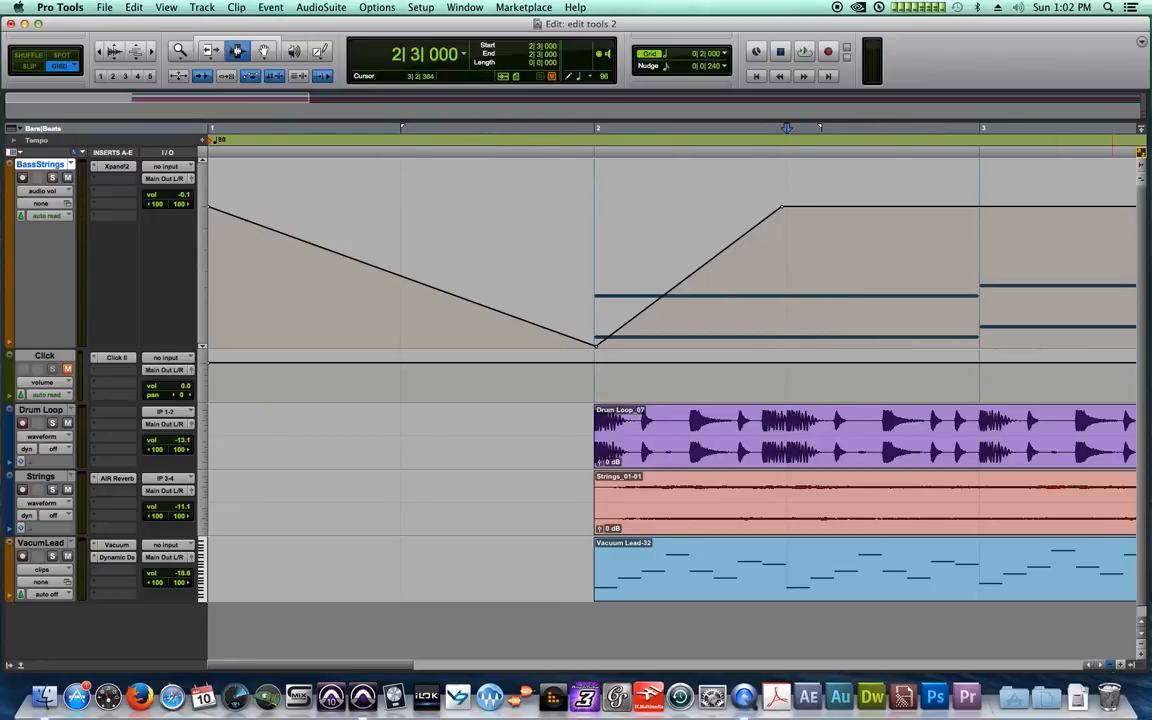
key(super+bracketleft)
key(Tab)
click(505, 243)
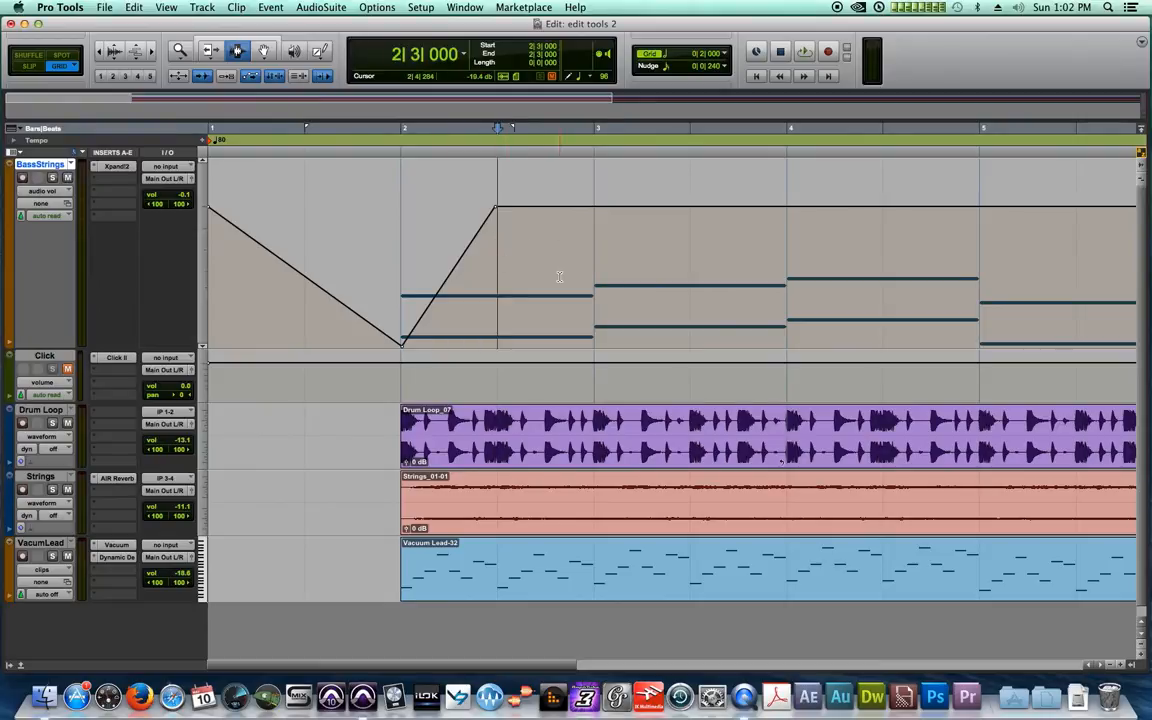
key(super+v)
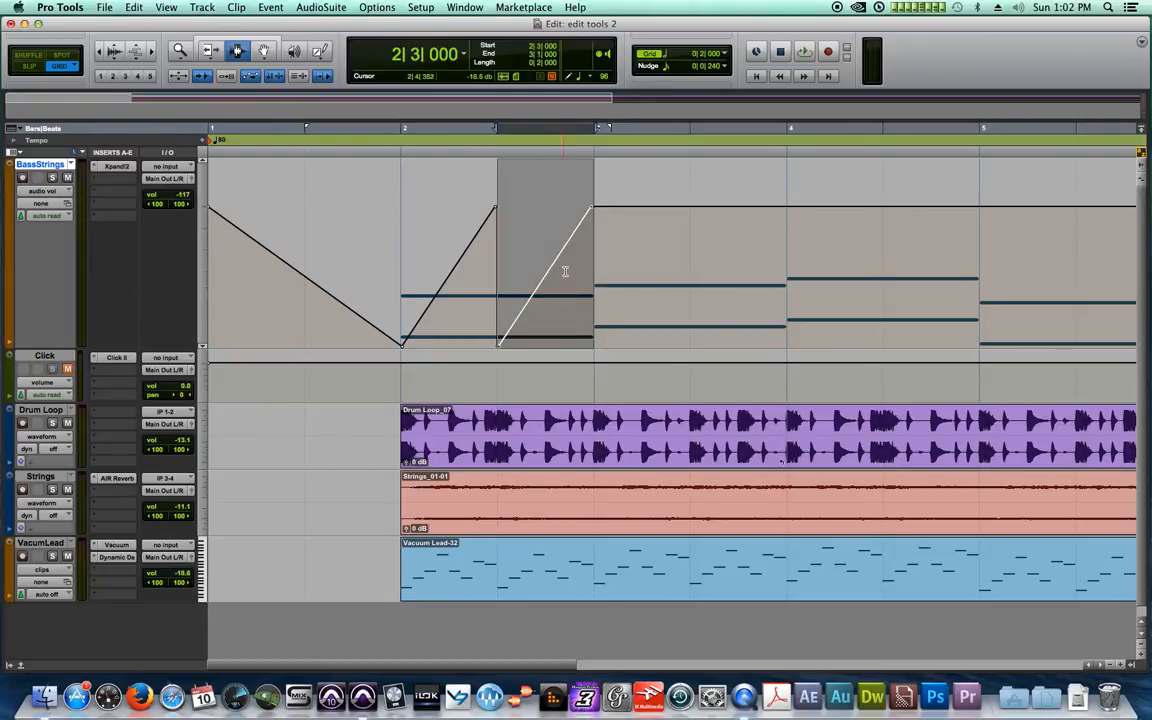
Step: Paste the volume ramp every half bar from 3|1 up to bar 6, and duplicate the automation of bars 2 to 6 so it fills bars 6 to 10
key(Tab)
key(super+v)
key(Tab)
key(super+v)
key(Tab)
key(super+v)
click(1109, 665)
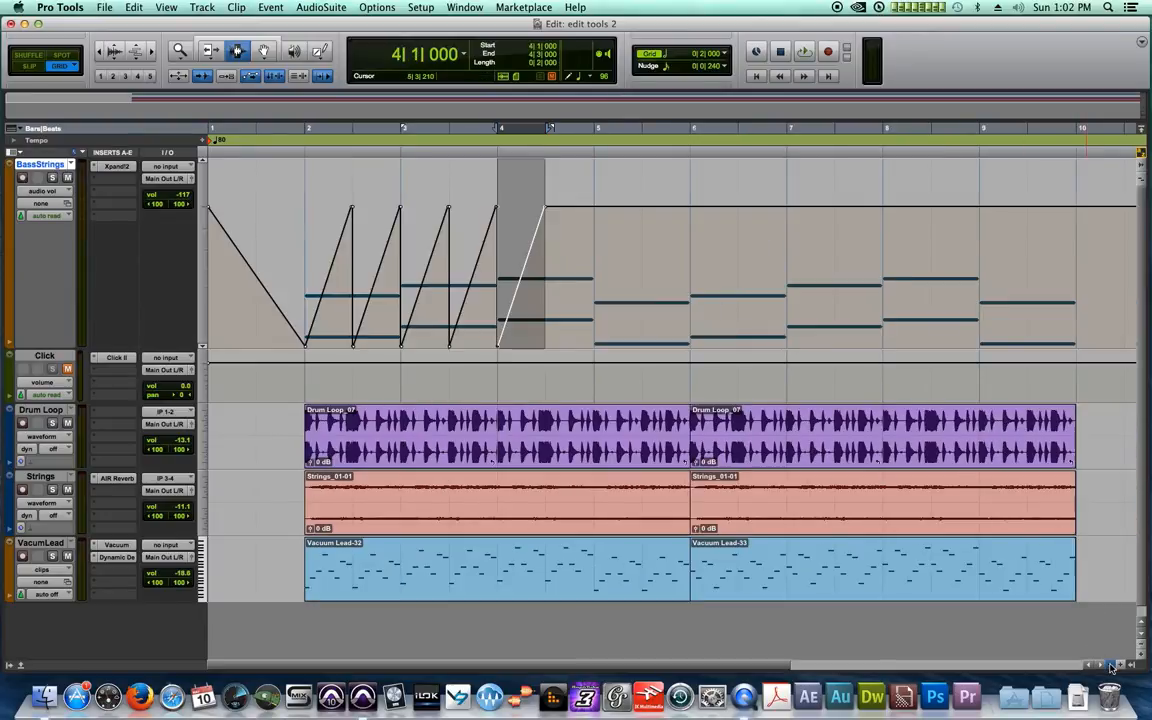
key(Tab)
key(super+v)
key(Tab)
key(super+v)
key(Tab)
key(super+v)
drag(303, 231, 673, 257)
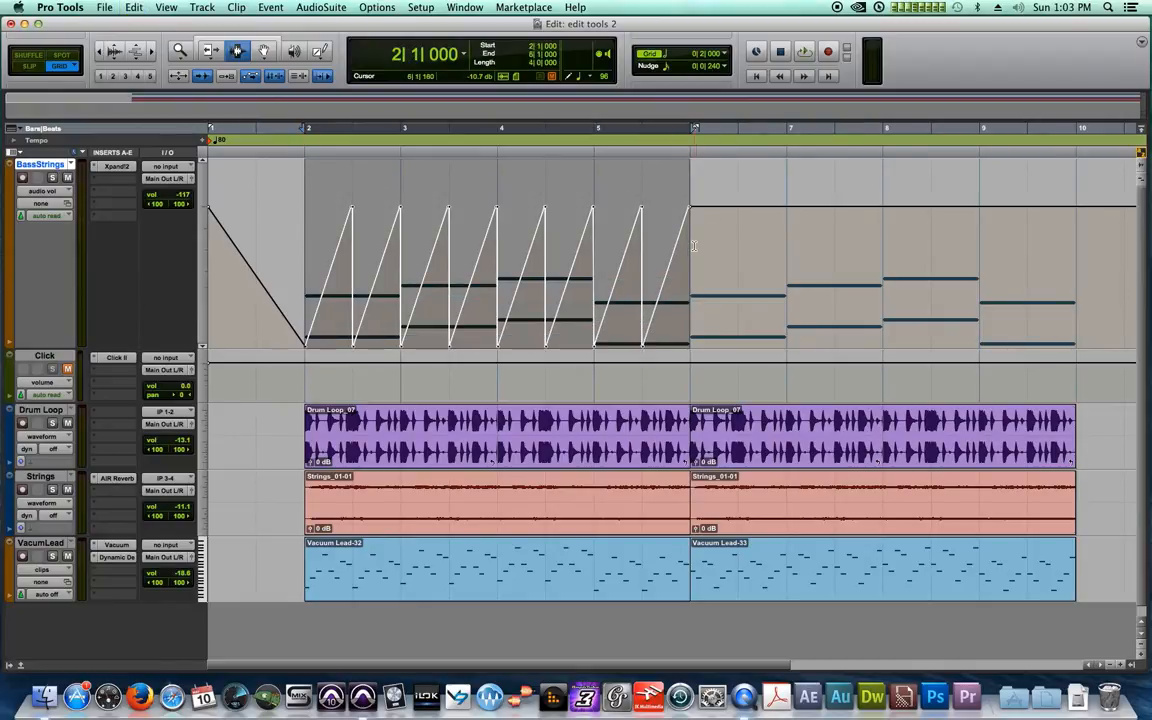
key(super+d)
Step: Play the session from bar 2, lowering the VacumLead volume to -21.9 dB and the Strings volume to -12.4 dB
click(295, 140)
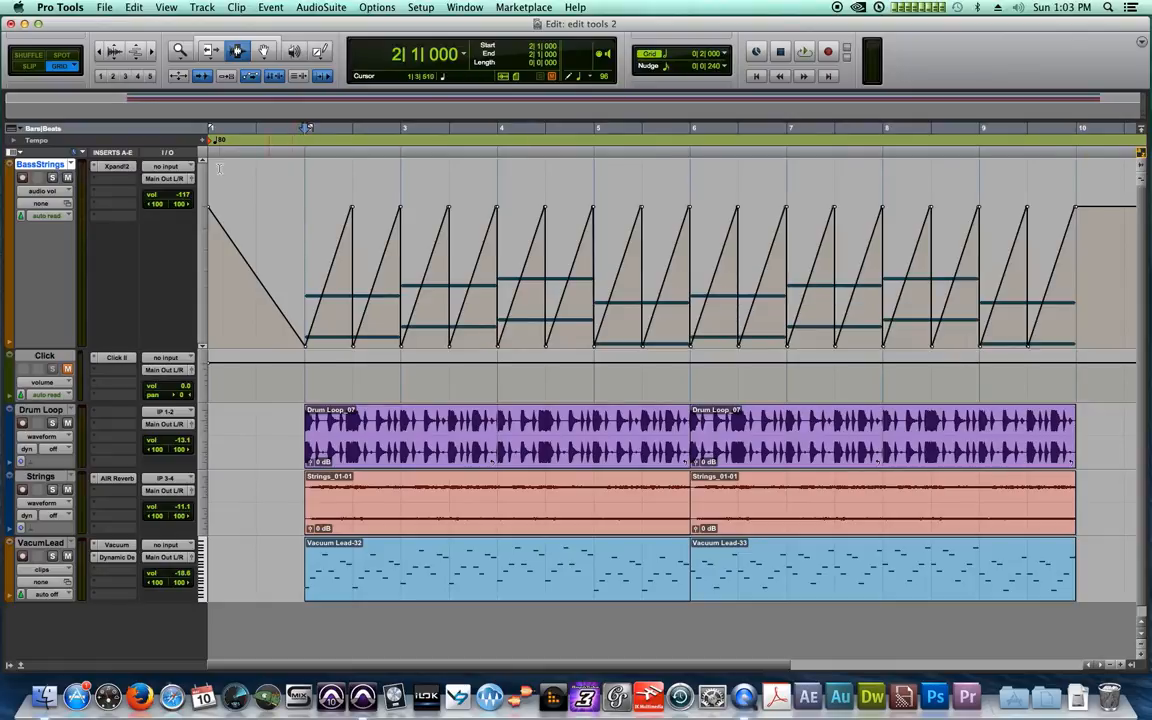
key(space)
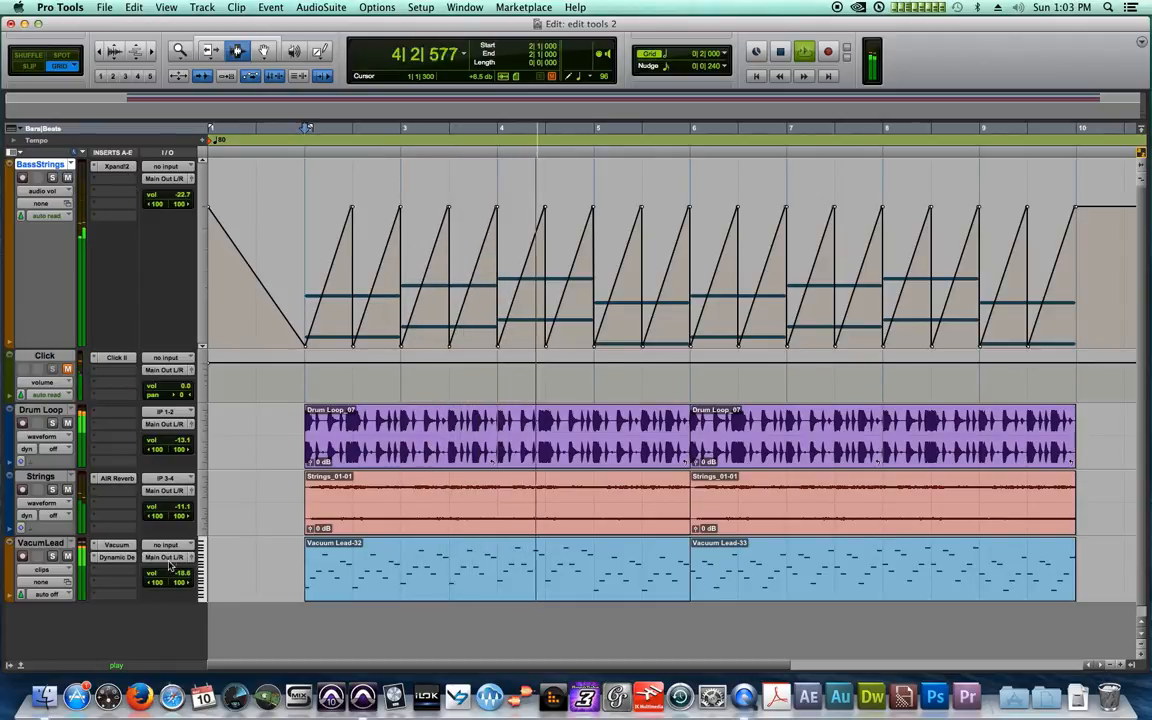
drag(185, 574, 186, 578)
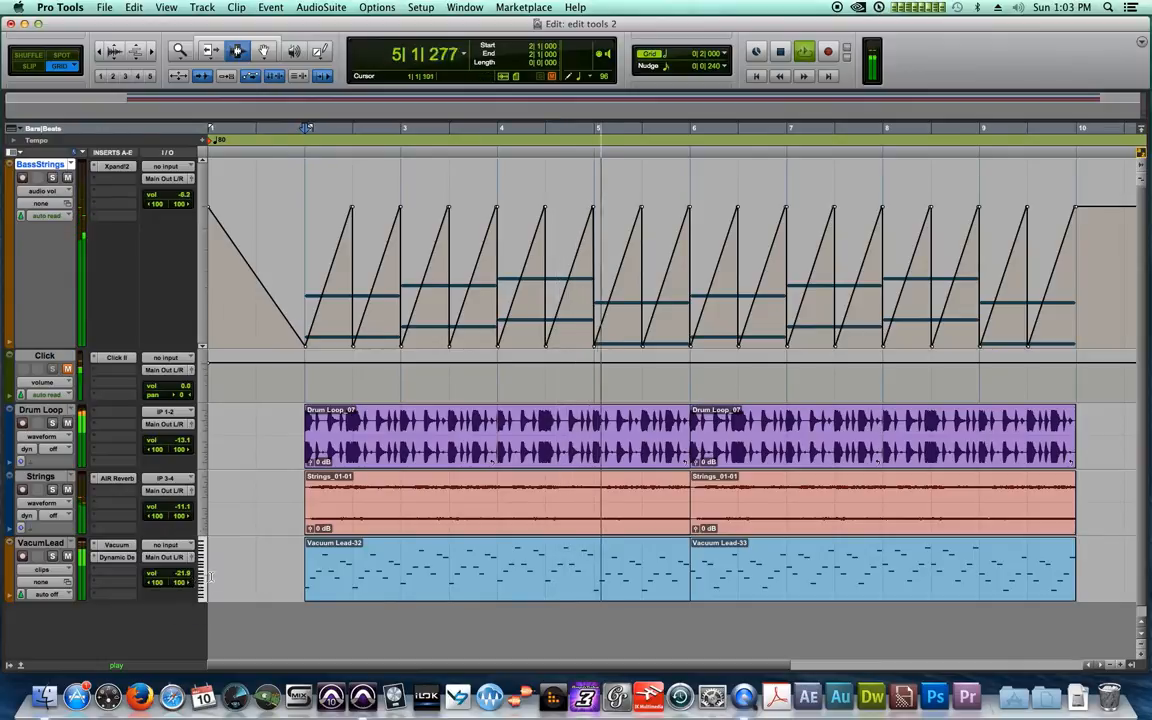
drag(182, 508, 183, 513)
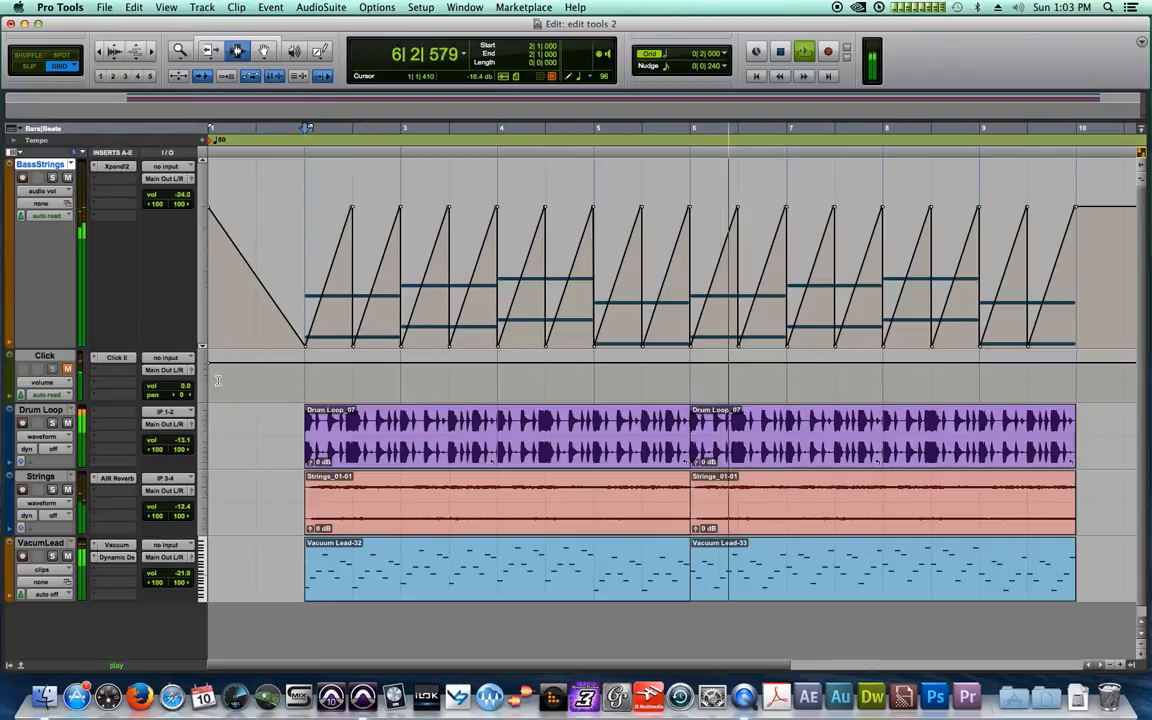
Step: Examine the moving Bass Strings fader in the Mix window, close that window and stop playback
key(super+equal)
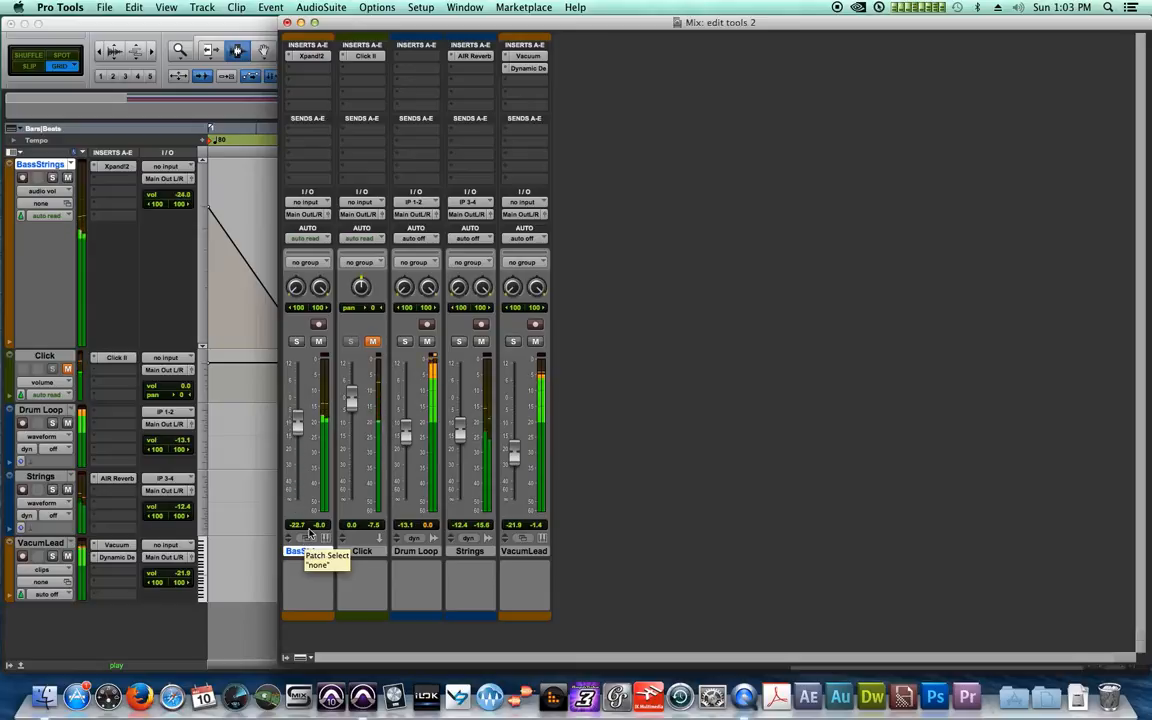
click(287, 22)
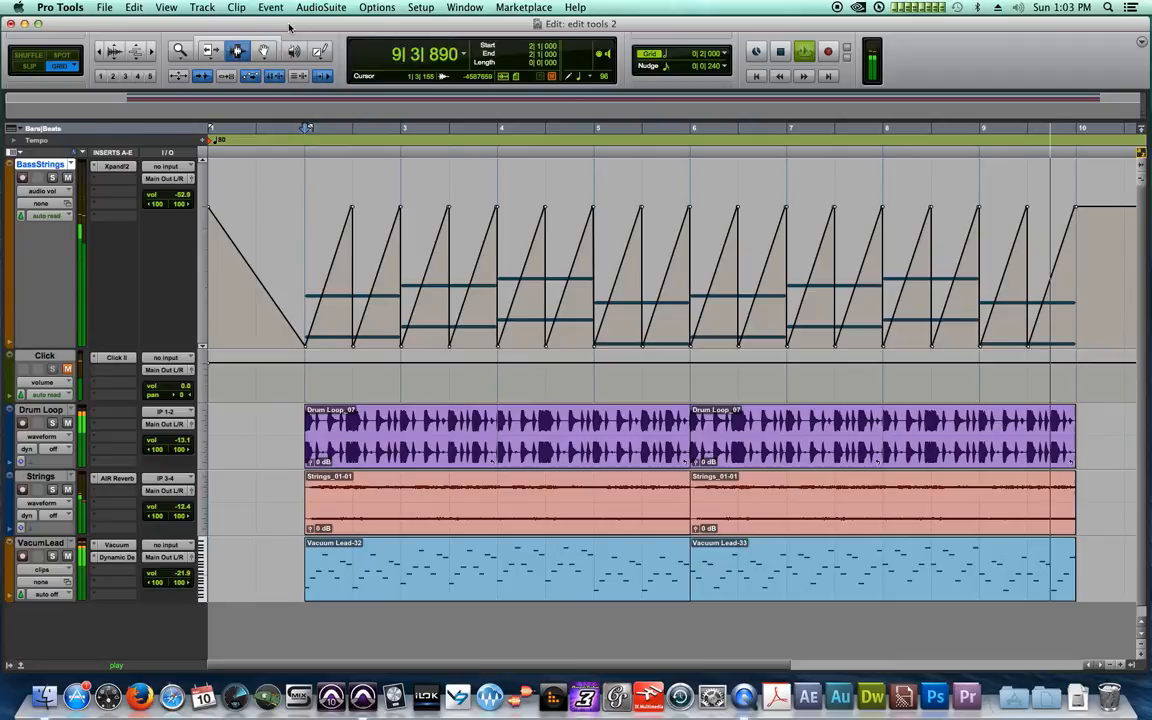
key(space)
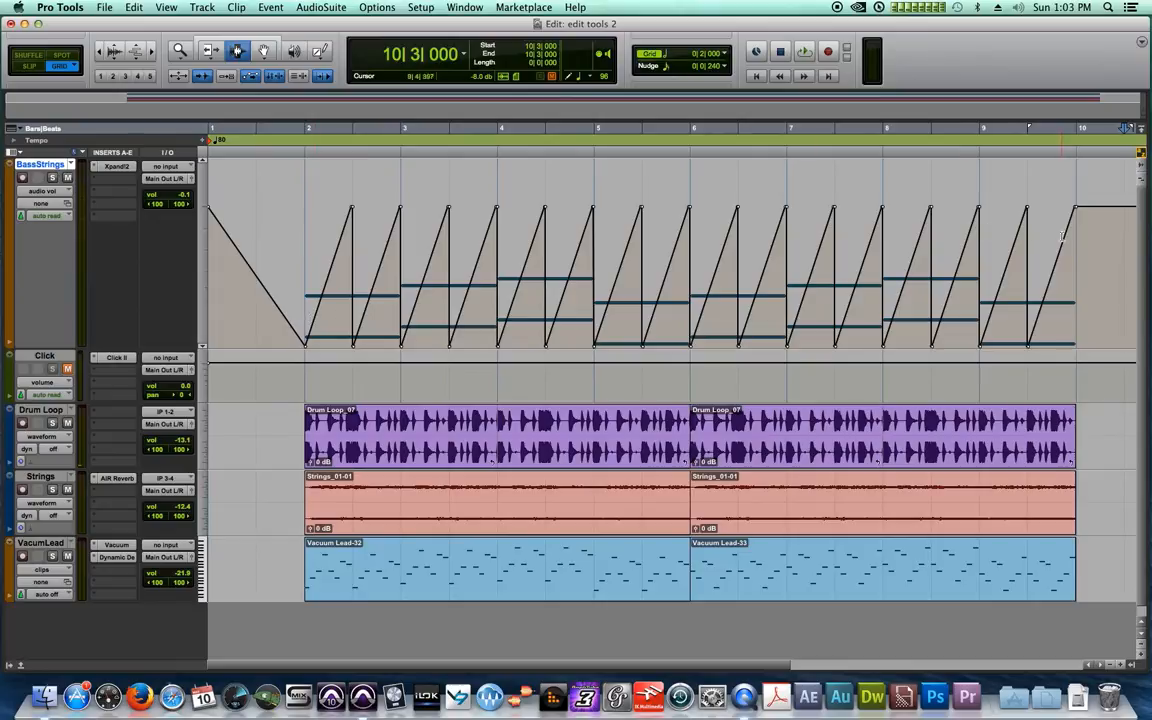
Step: Delete all Bass Strings volume automation from bar 1 through 10|3
drag(1120, 229, 173, 264)
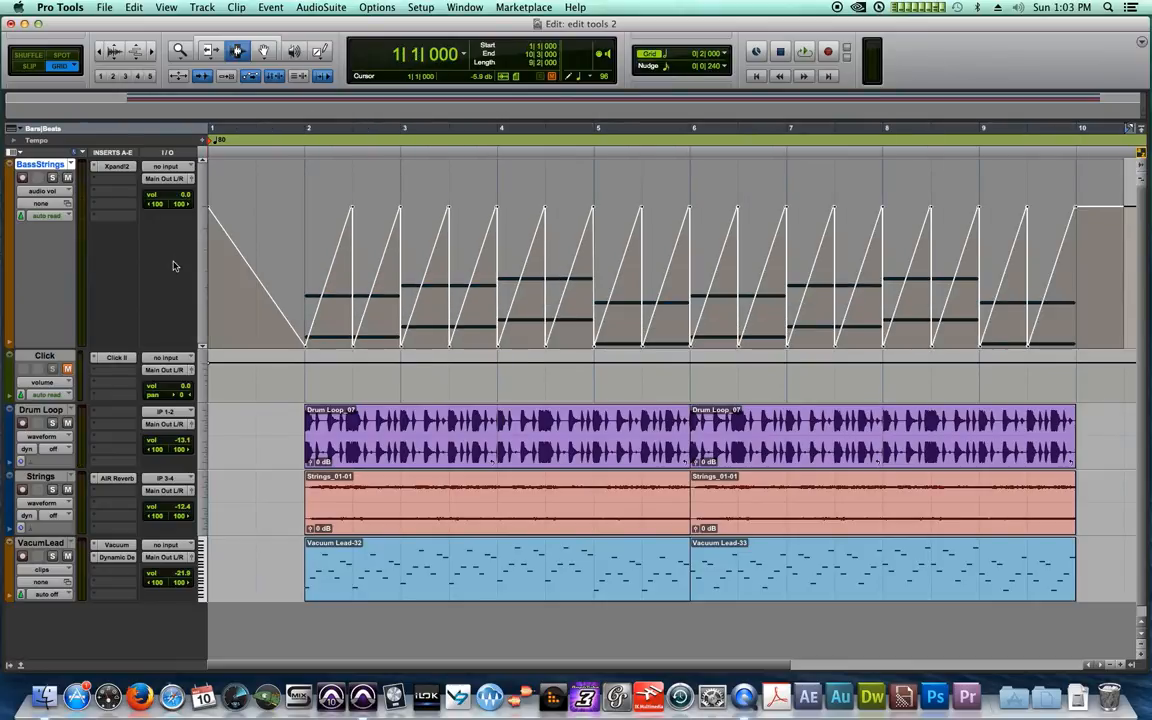
key(Delete)
Step: Set the Pencil tool's shape to Square and the grid value to 1/8 note
click(319, 53)
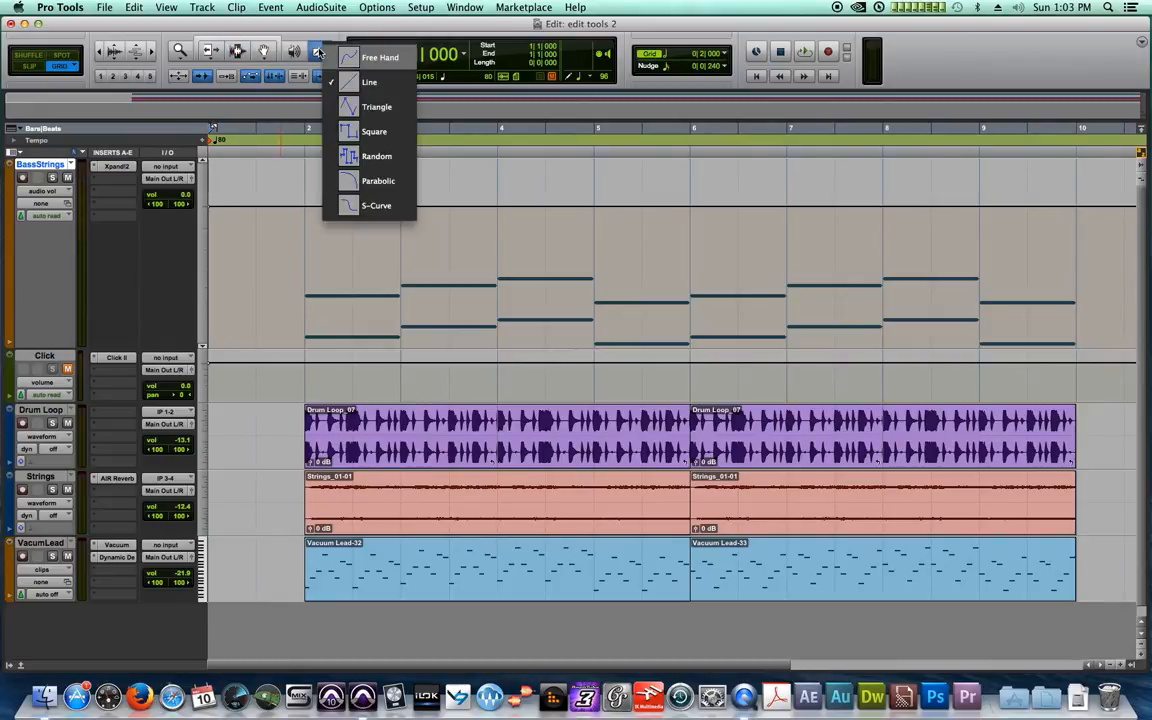
click(388, 133)
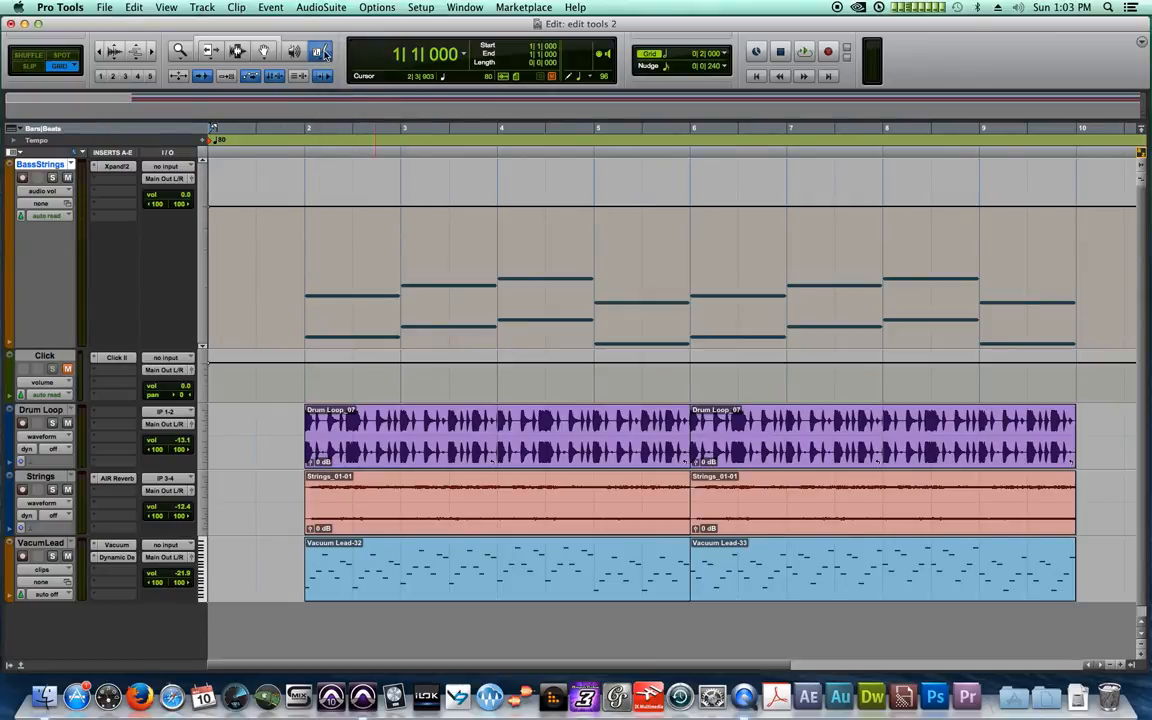
click(325, 55)
click(394, 187)
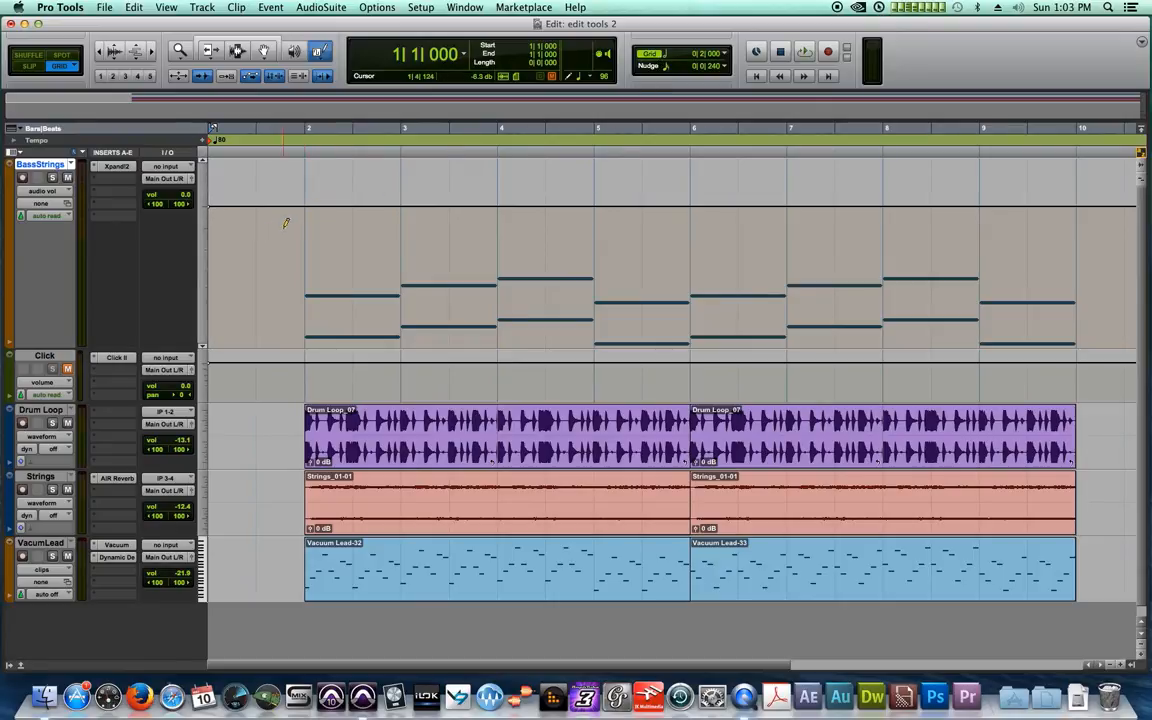
click(666, 60)
click(711, 78)
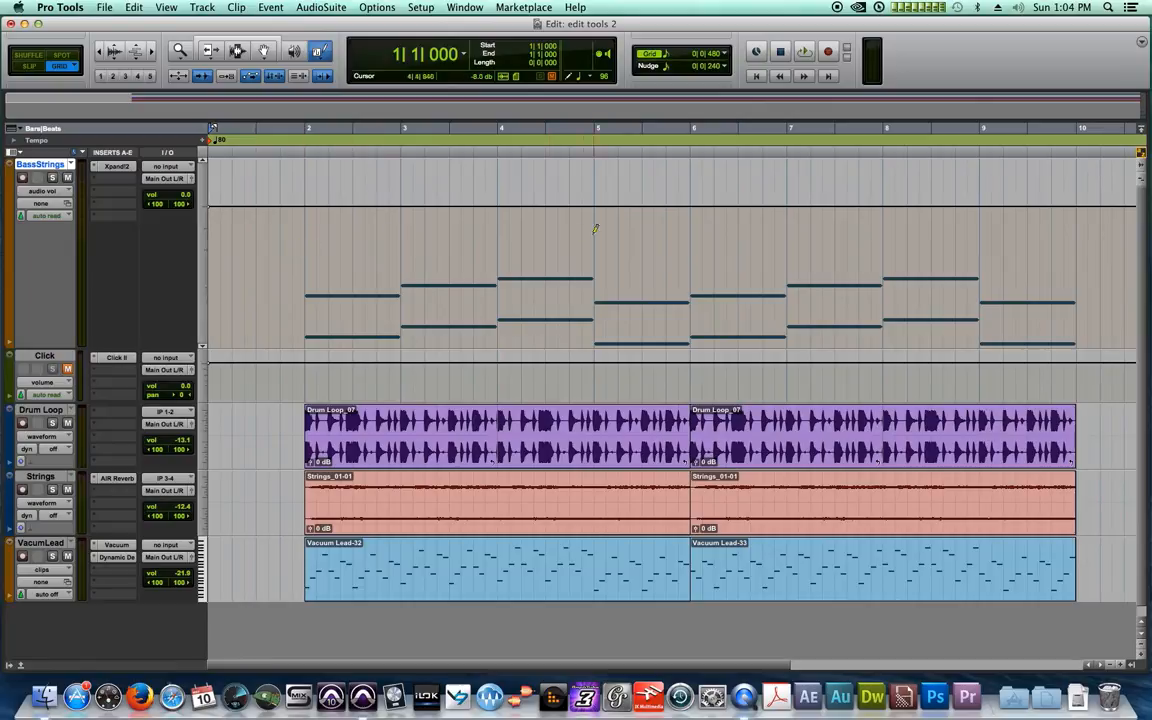
click(322, 52)
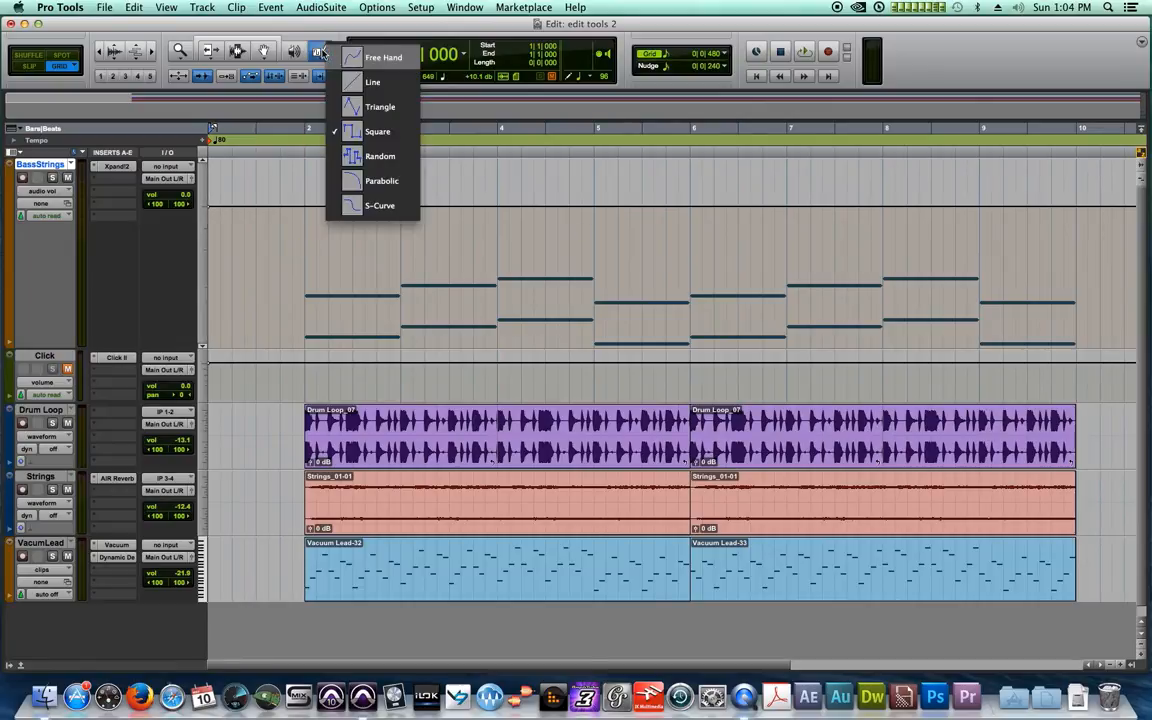
click(396, 140)
mouse_move(369, 287)
mouse_down()
mouse_move(1013, 369)
mouse_move(1104, 301)
mouse_move(620, 310)
mouse_move(1063, 300)
mouse_up()
drag(1072, 186, 1087, 184)
key(super+z)
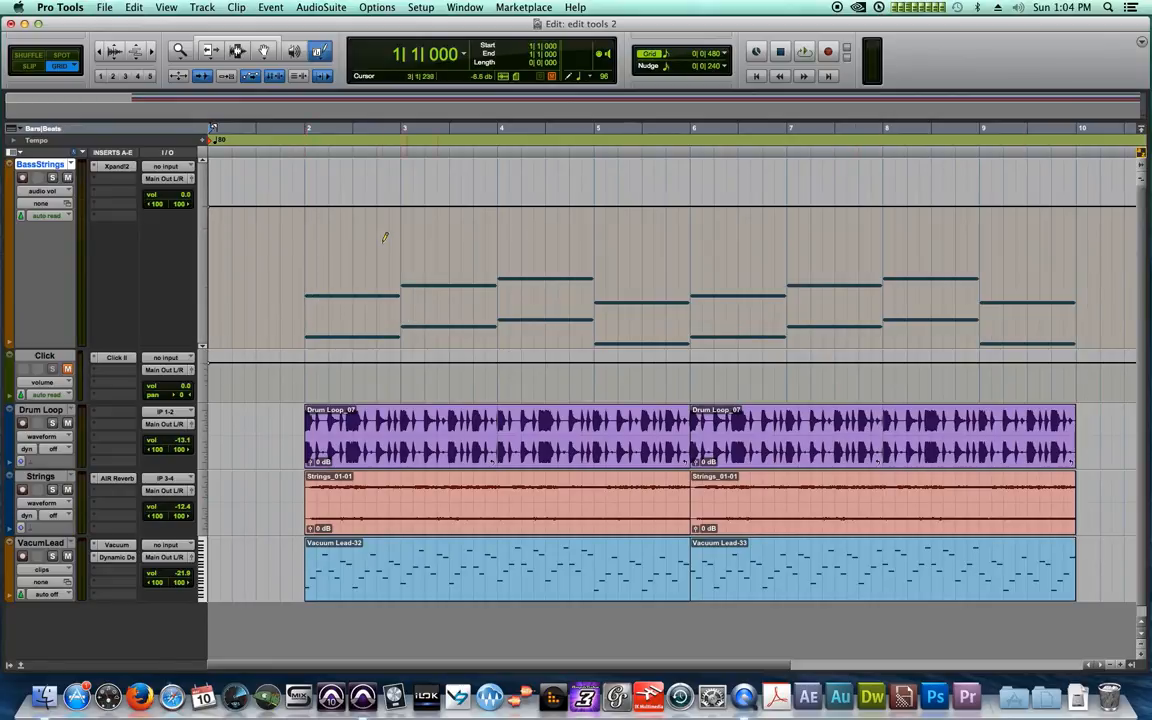
Step: Draw square-wave volume automation on the Bass Strings track from bar 2 to just past bar 10 and play it from 1|4
mouse_move(316, 256)
mouse_down()
mouse_move(761, 190)
mouse_move(952, 204)
mouse_move(1118, 197)
mouse_up()
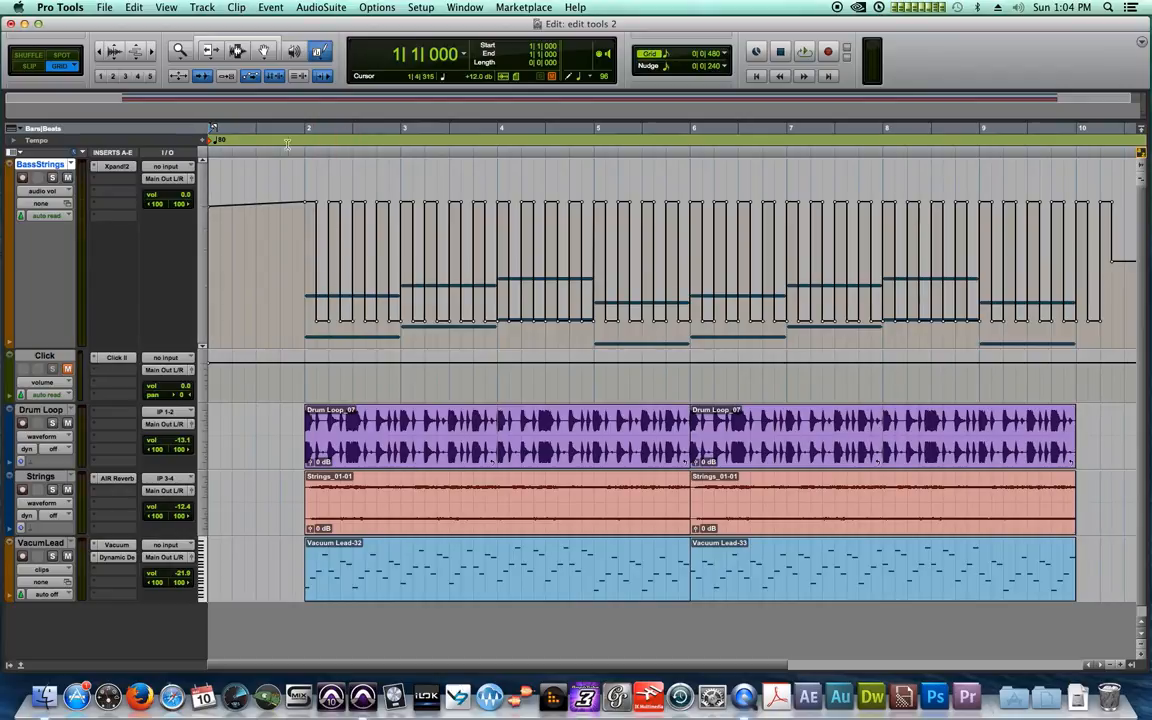
key(space)
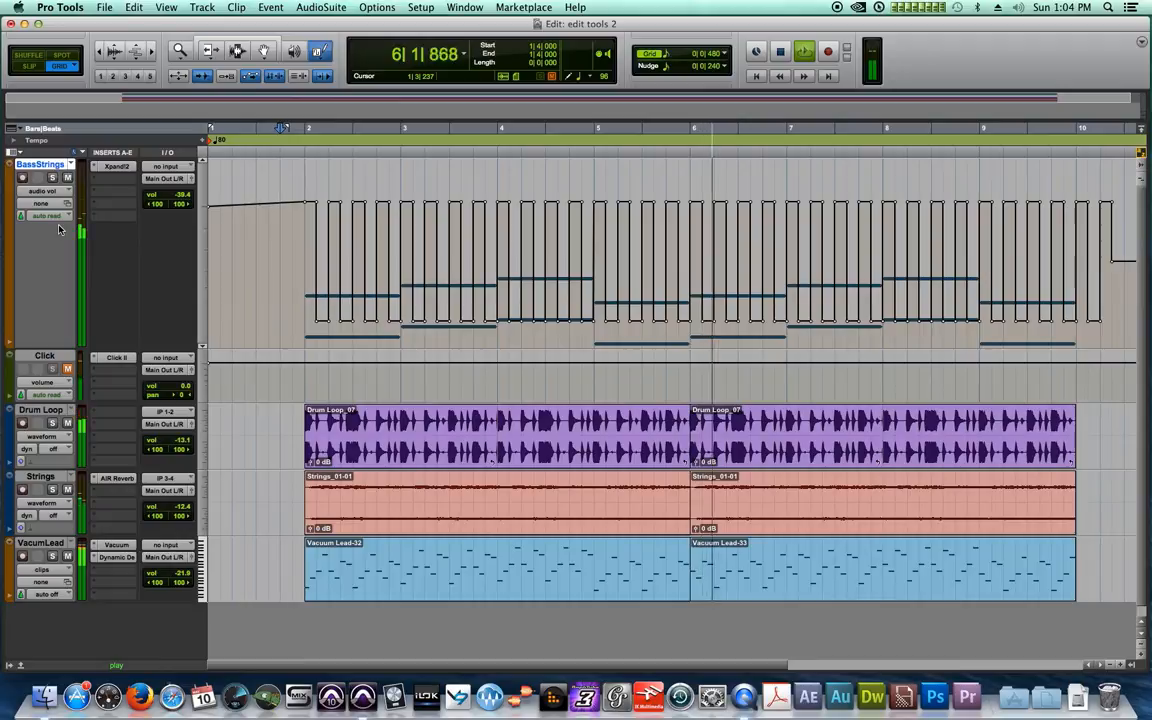
Step: Stop playback, undo the Bass Strings square-wave volume automation and set the grid value to 1/16 note
key(space)
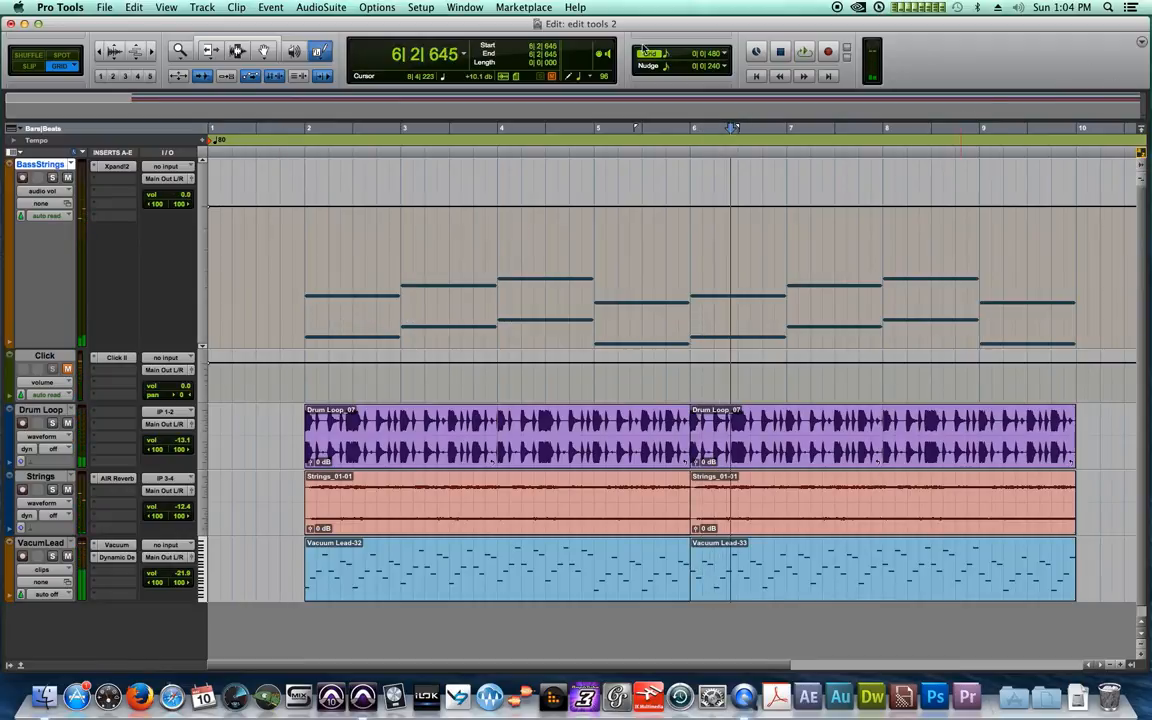
click(663, 57)
click(685, 72)
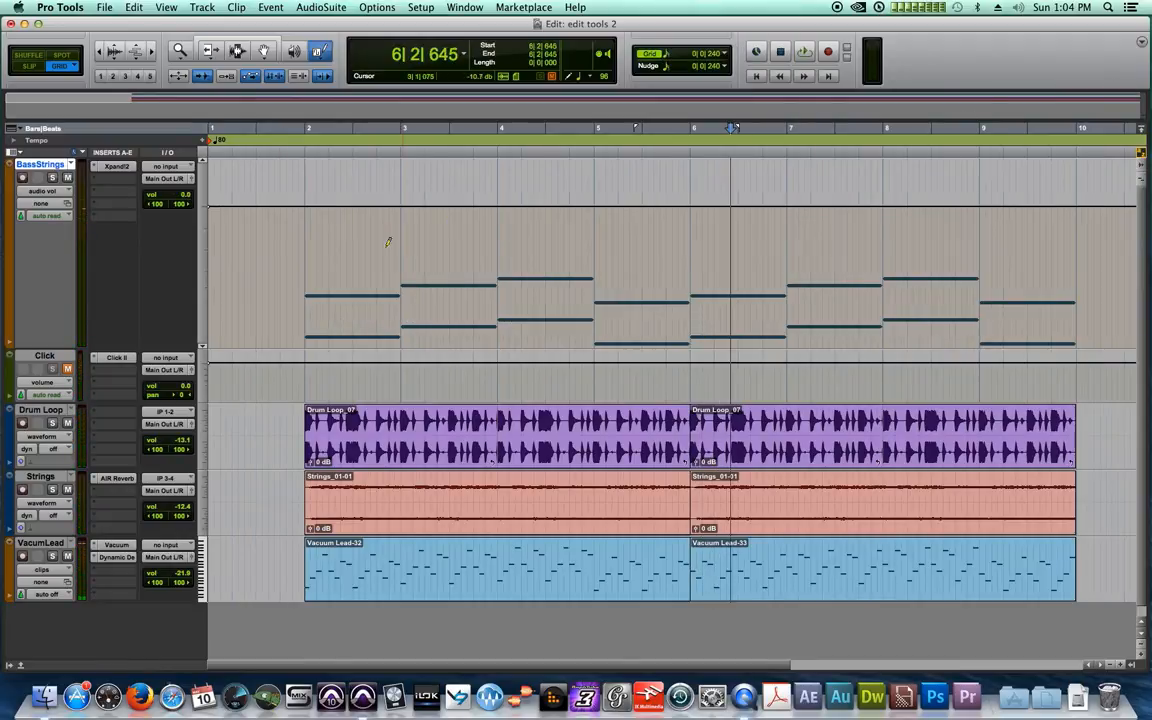
Step: Draw deep square-wave volume automation on Bass Strings from bar 2 to just past bar 10 and play it from 1|4|480
mouse_move(308, 292)
mouse_down()
mouse_move(405, 206)
mouse_move(820, 180)
mouse_move(1005, 178)
mouse_move(1118, 196)
mouse_up()
click(295, 130)
key(space)
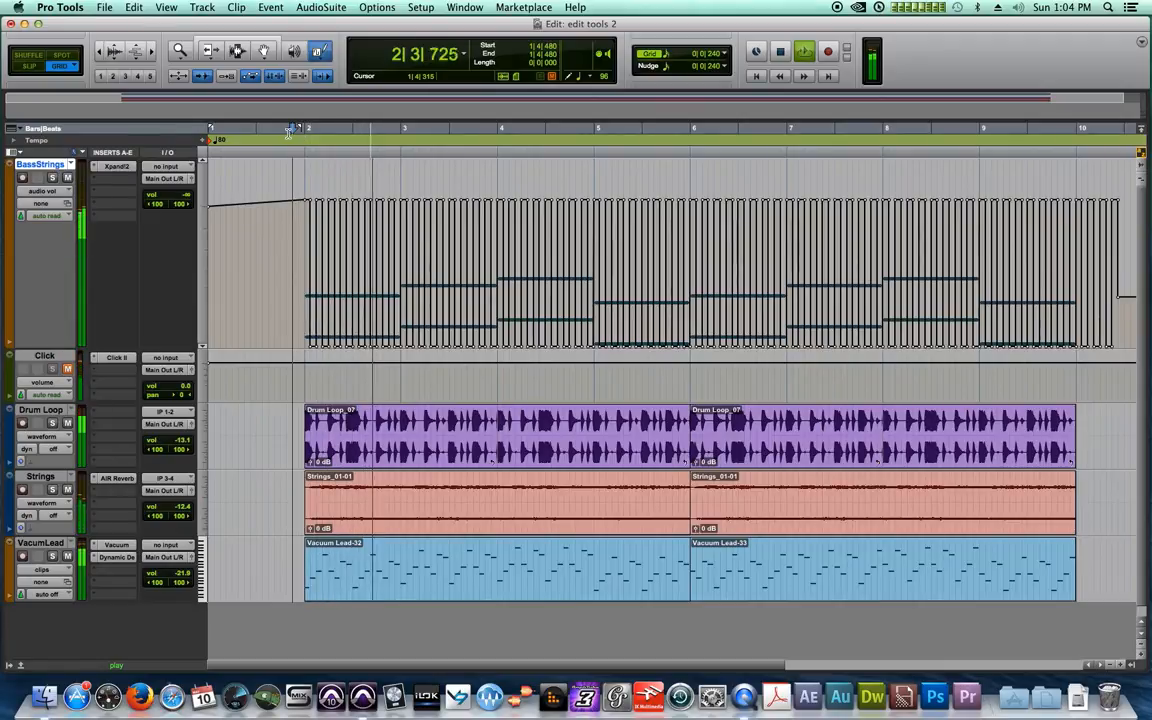
Step: Watch the Bass Strings fader in the Mix window, close that window and undo the deep square-wave automation after stopping playback
key(super+equal)
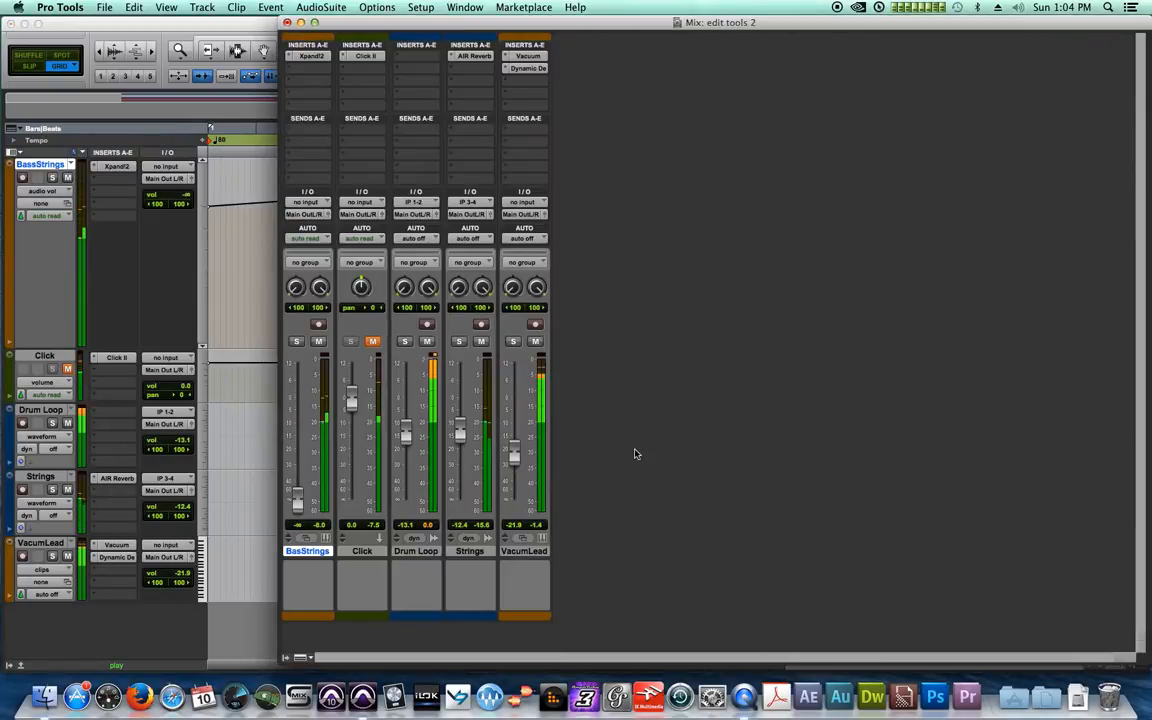
click(287, 22)
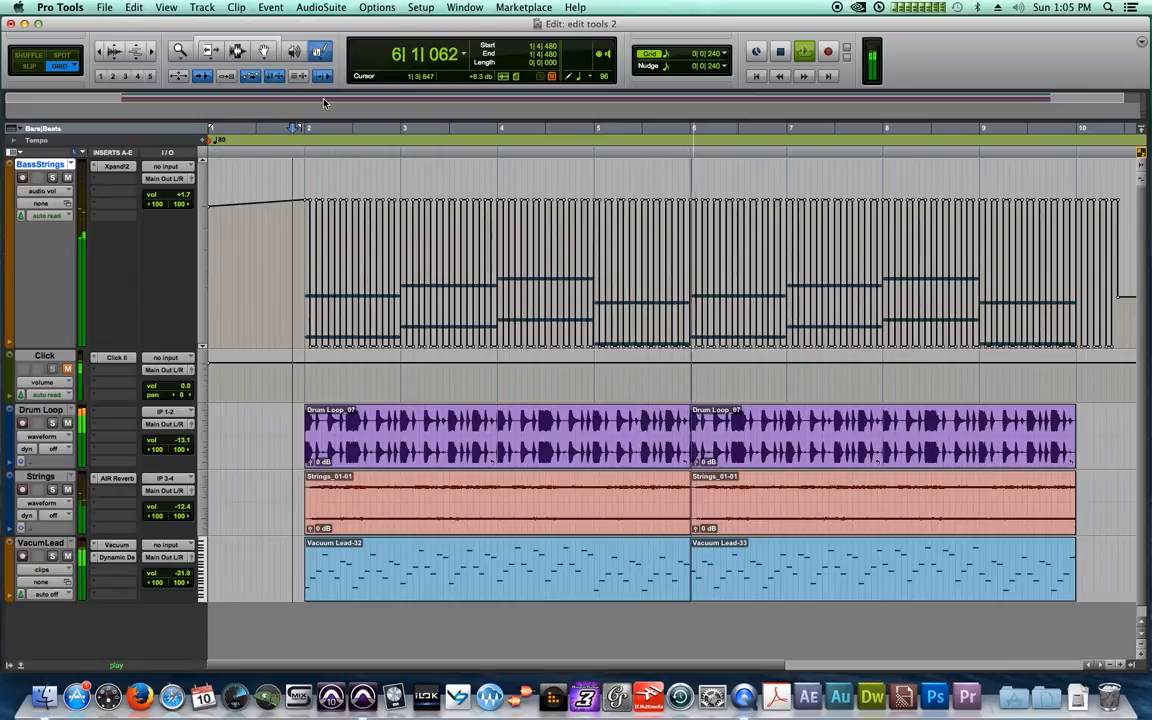
key(space)
key(super+z)
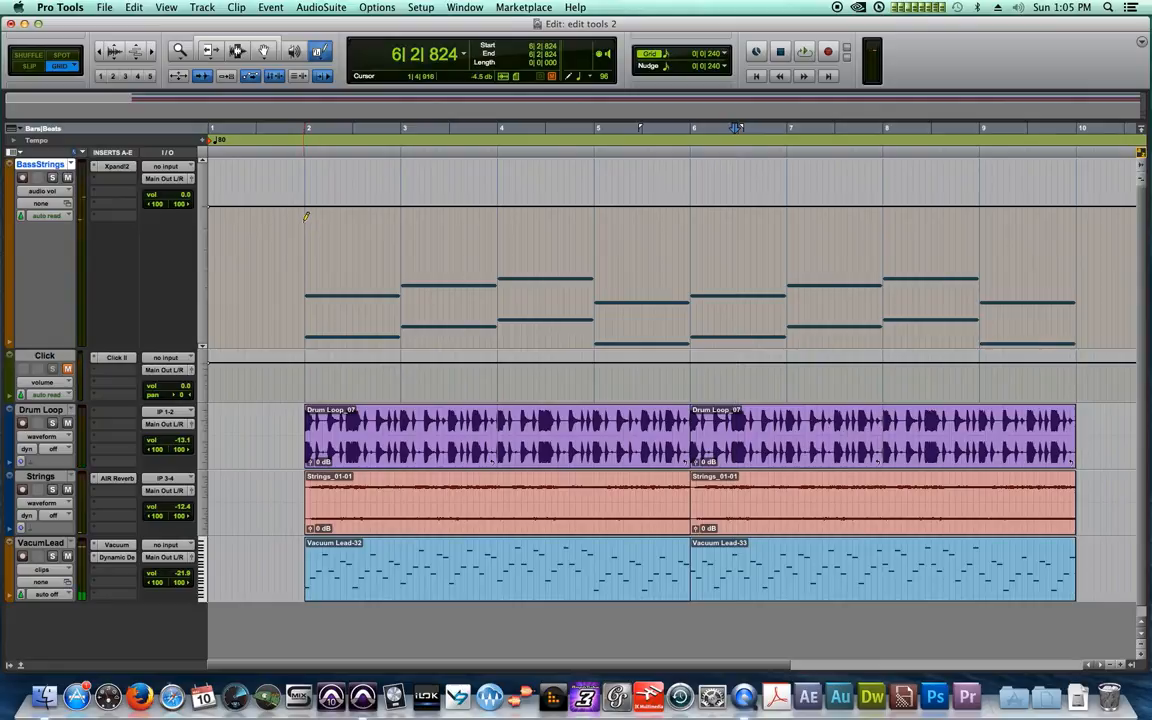
Step: Draw shallow square-wave volume automation on Bass Strings from bar 2 to just past bar 10 and play it from 1|4|720
mouse_move(355, 198)
mouse_down()
mouse_move(609, 198)
mouse_move(903, 225)
mouse_move(1090, 200)
mouse_up()
click(298, 129)
key(space)
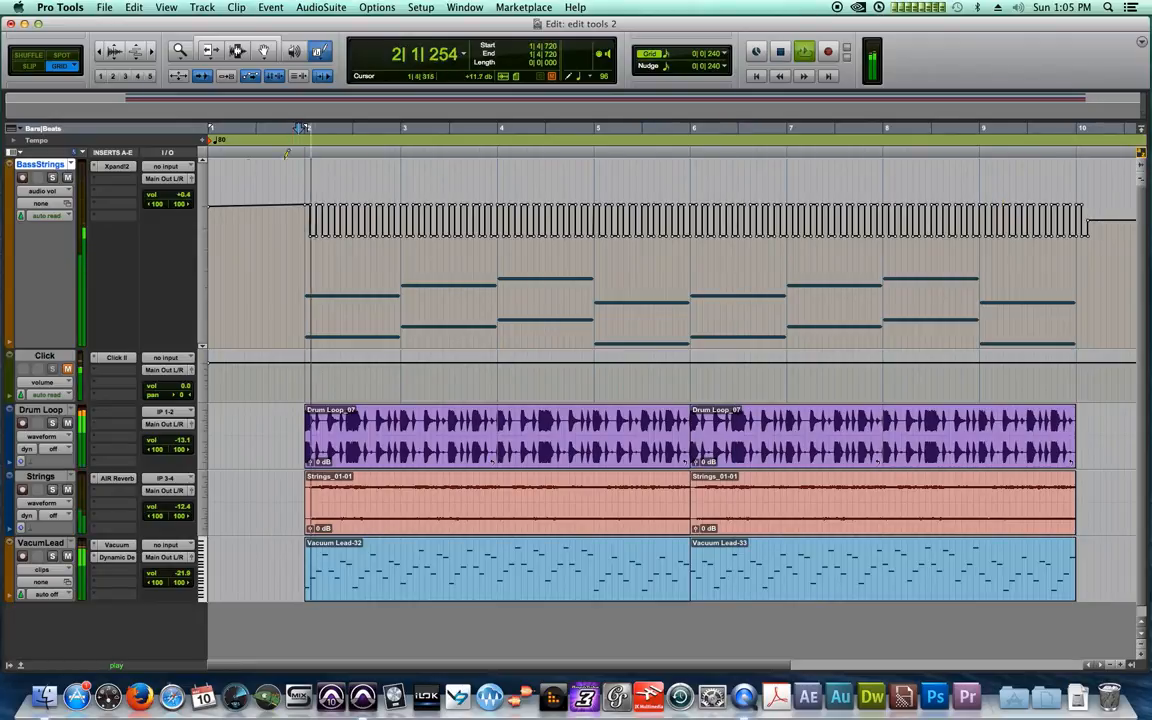
Step: Solo Bass Strings briefly during playback, stop, and undo the shallow square-wave volume automation
click(54, 179)
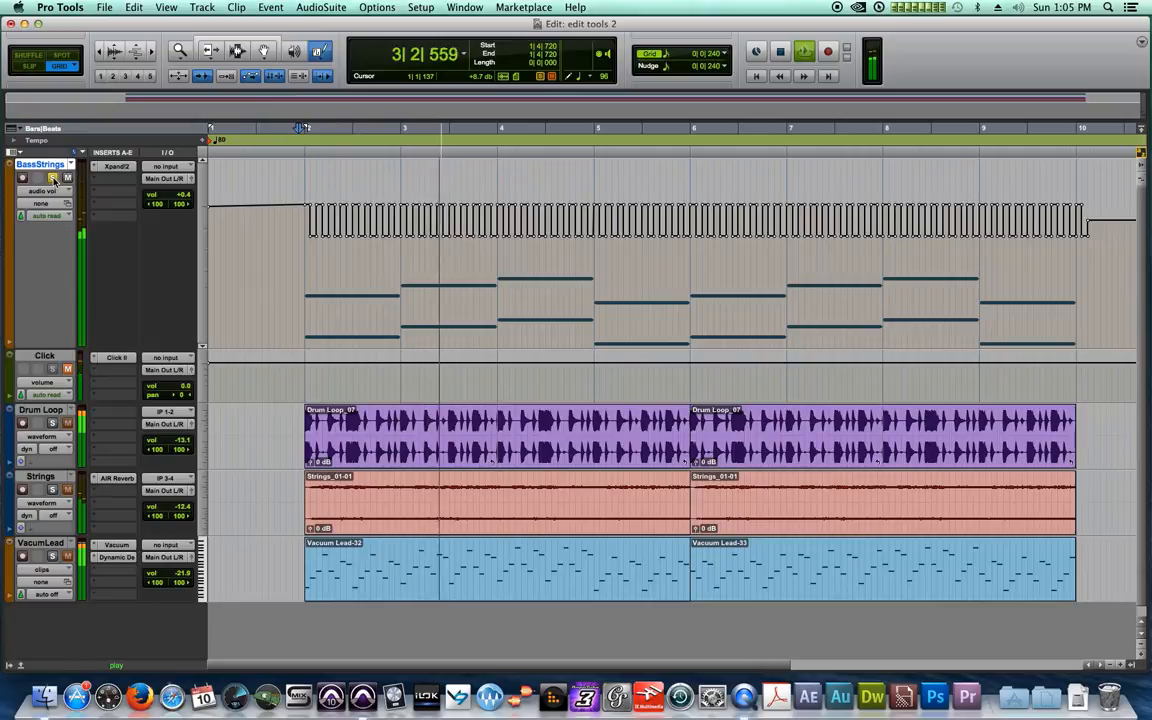
key(space)
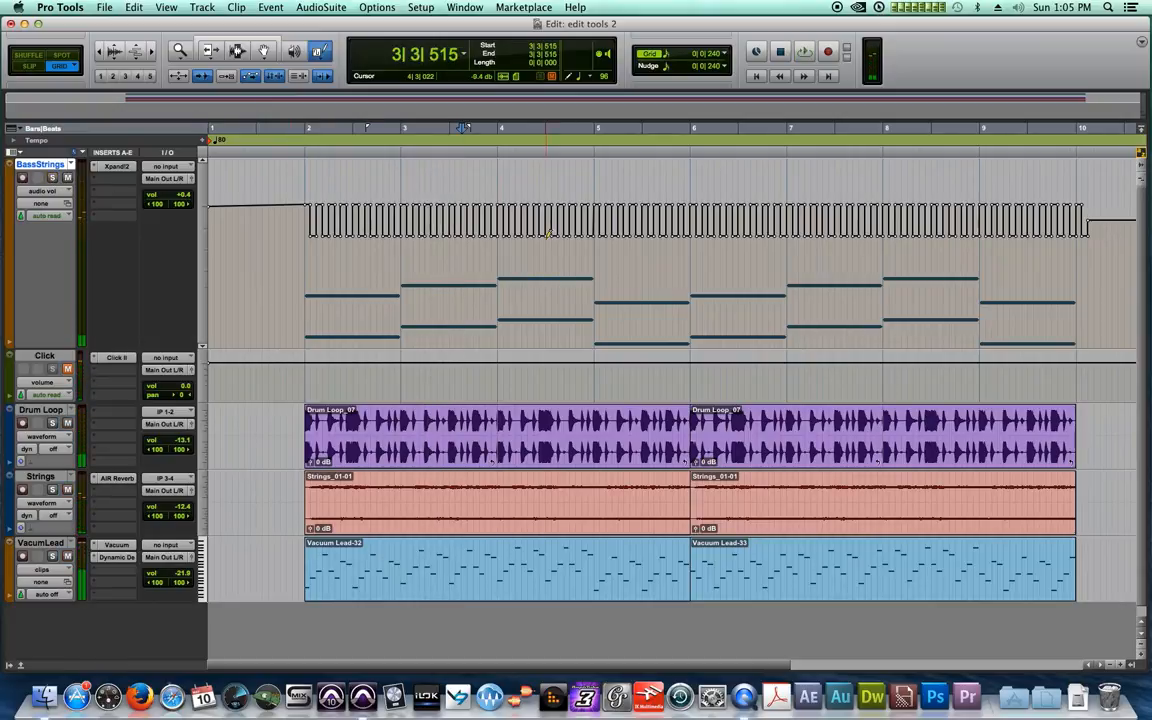
key(super+z)
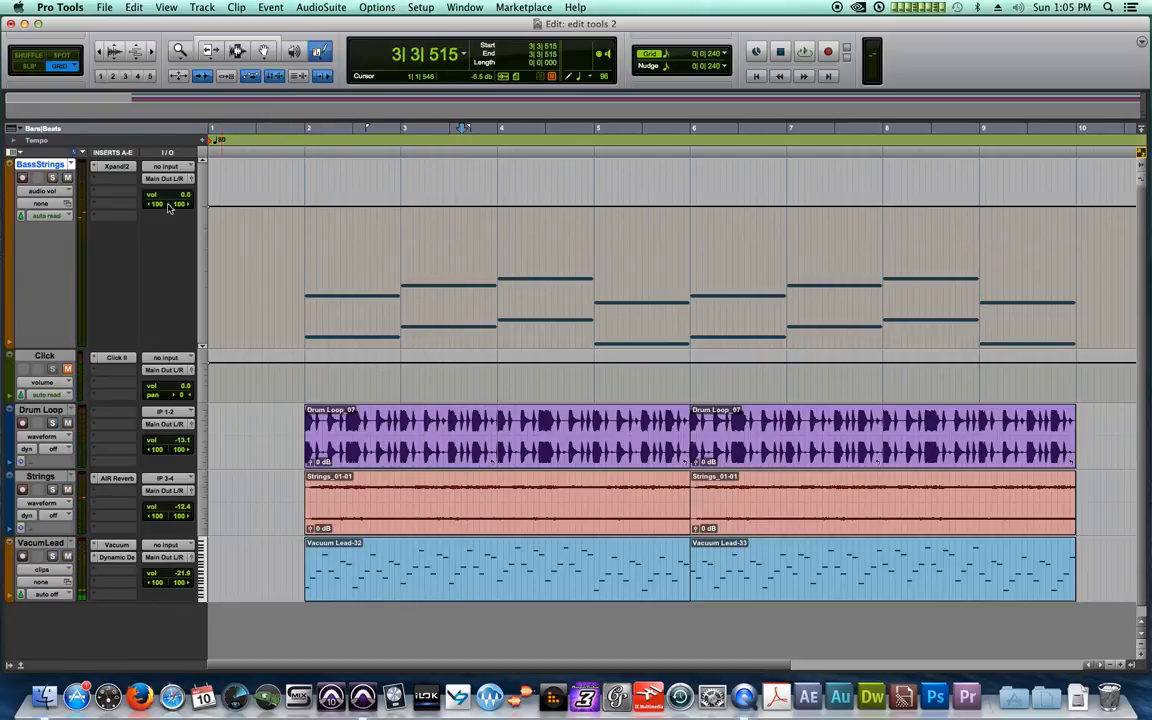
Step: Show audio mute automation on Bass Strings, draw a square mute pattern from bar 2 past bar 10 and audition it from 1|4|480
click(40, 194)
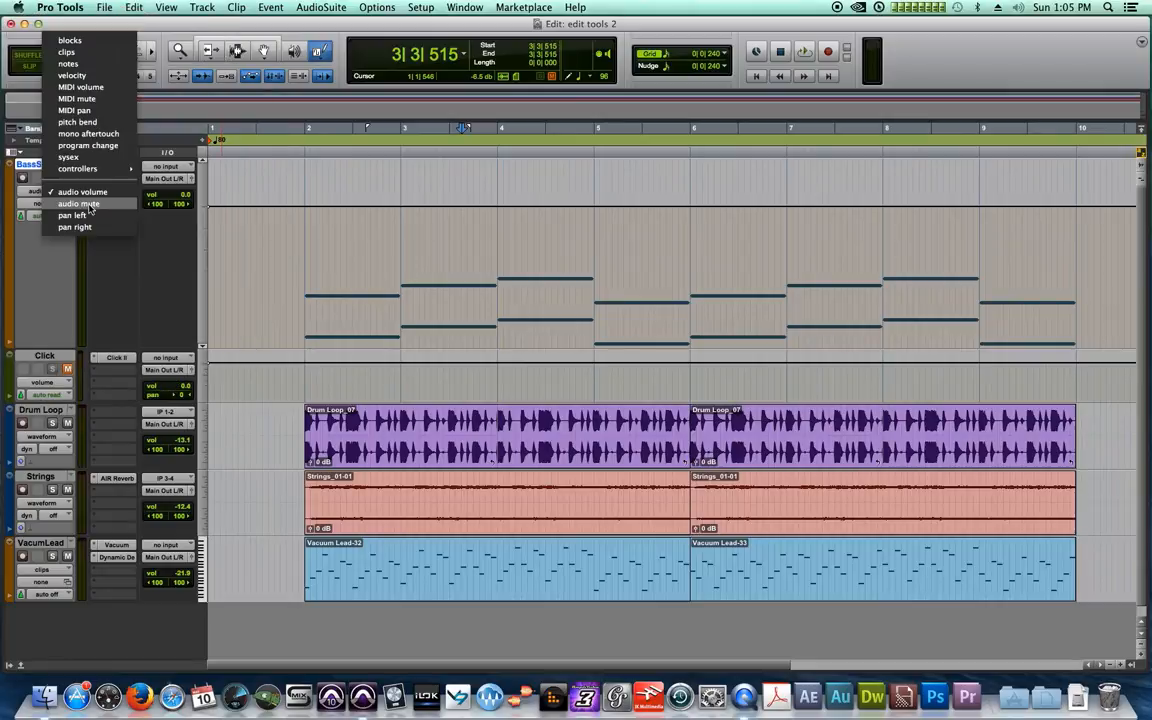
click(90, 204)
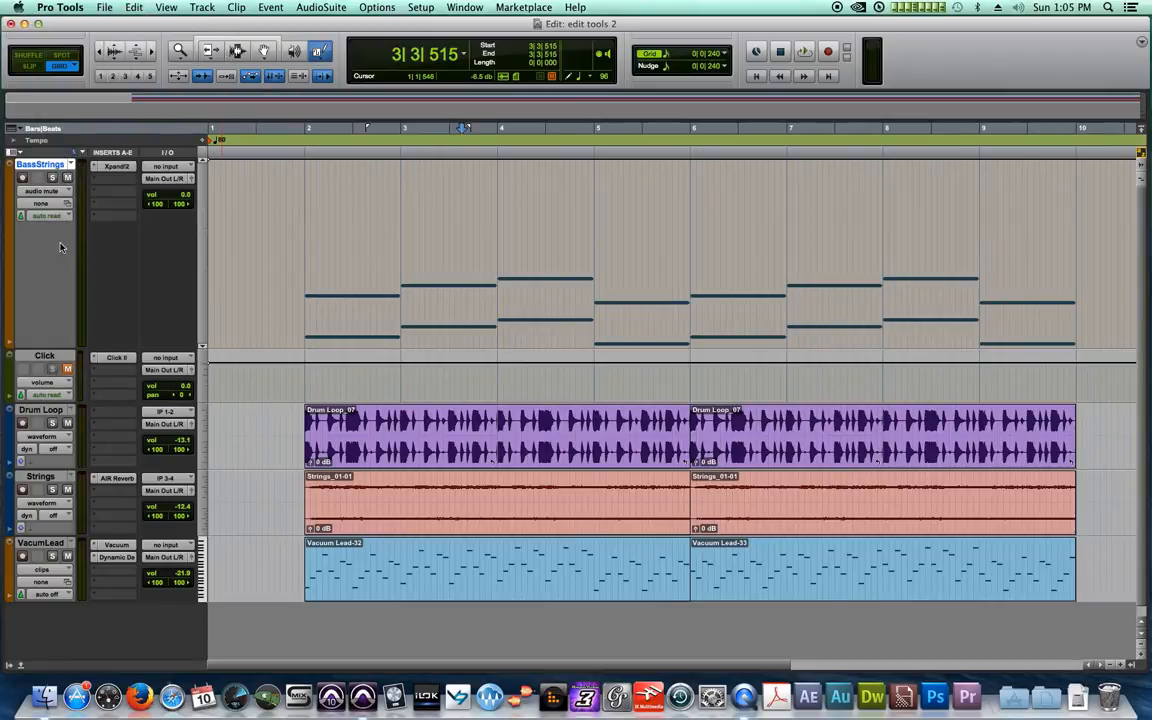
mouse_move(307, 210)
mouse_down()
mouse_move(653, 175)
mouse_move(729, 151)
mouse_move(1125, 141)
mouse_up()
click(294, 130)
key(space)
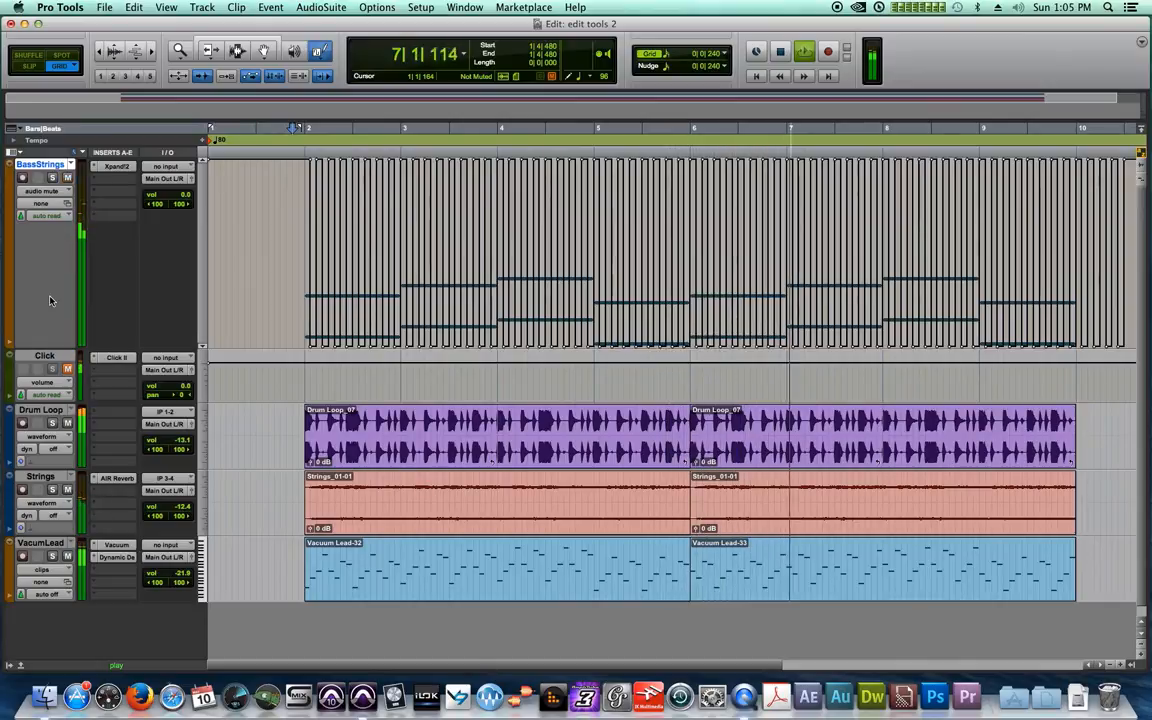
key(space)
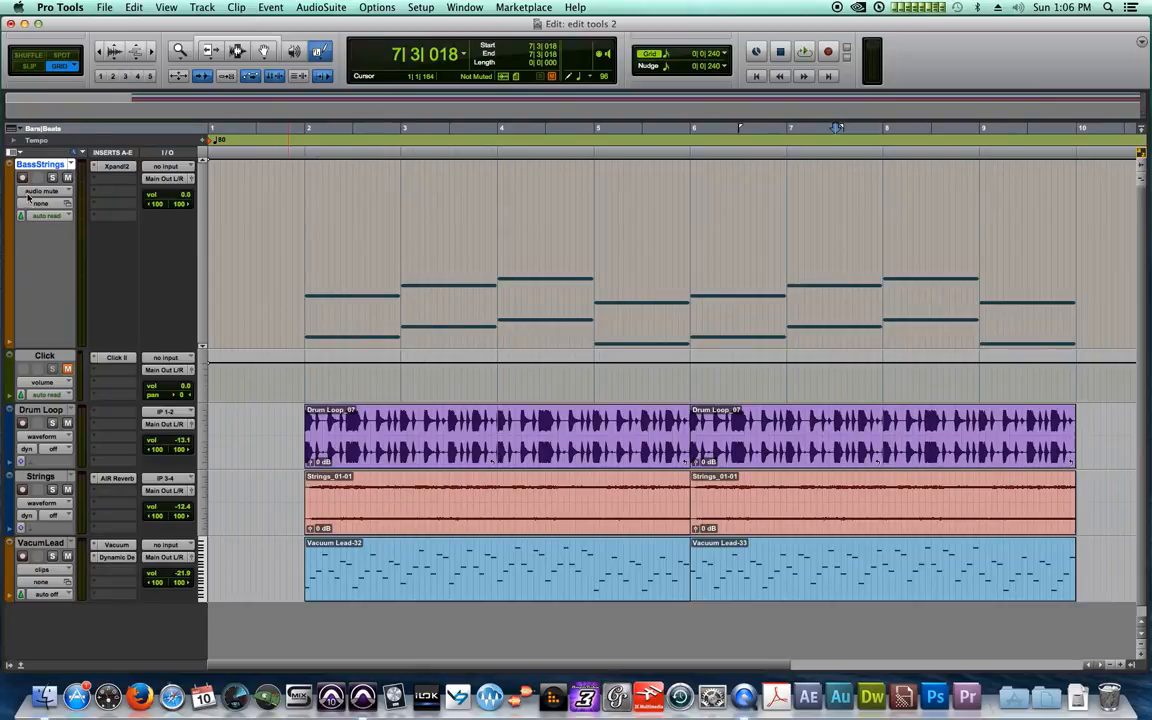
Step: Draw Random-shape mute automation on Bass Strings from bar 2 to just past bar 10 and play it from 1|4|480
mouse_move(318, 51)
mouse_down()
mouse_move(350, 80)
mouse_move(355, 212)
mouse_up()
mouse_move(366, 248)
mouse_down()
mouse_move(617, 185)
mouse_move(1125, 184)
mouse_up()
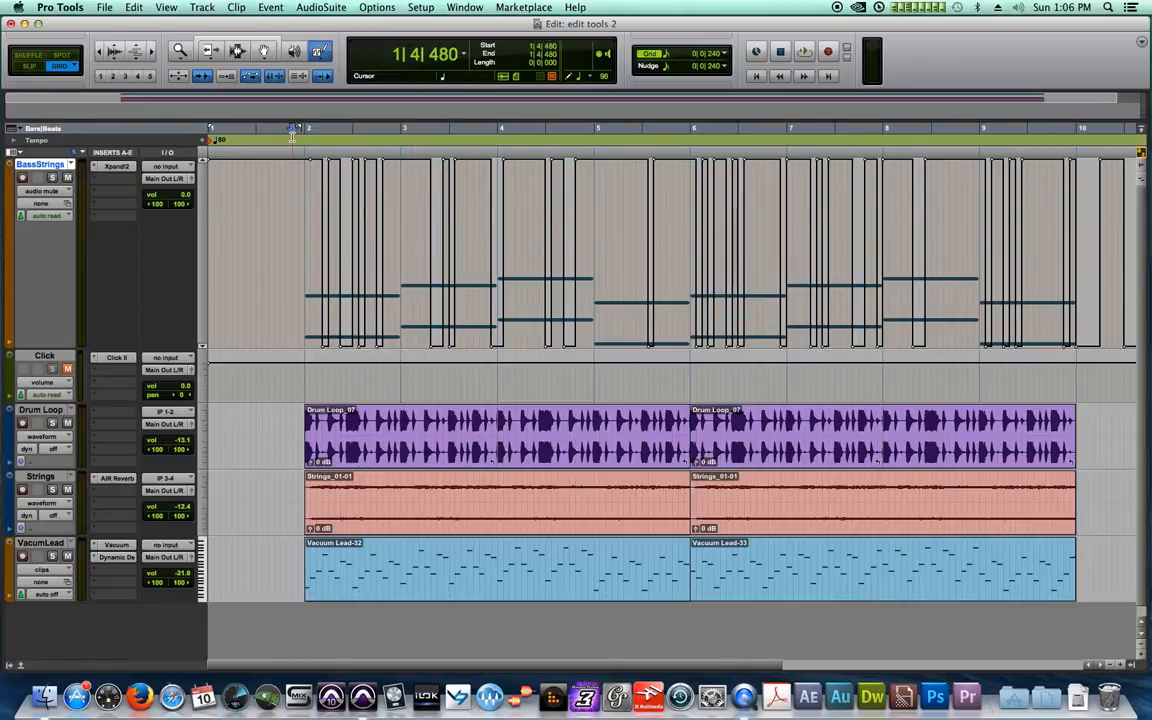
key(space)
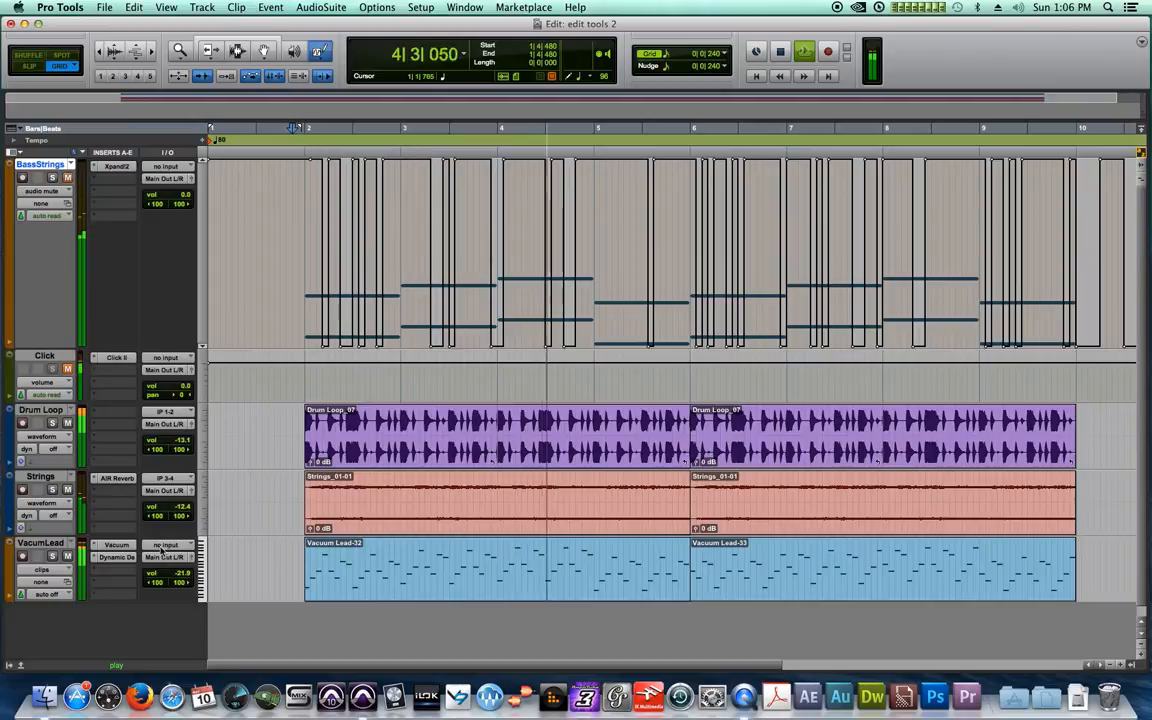
Step: Try the VacumLead volume at -24.9 dB during playback, return it to -21.9 dB and stop
drag(181, 573, 181, 578)
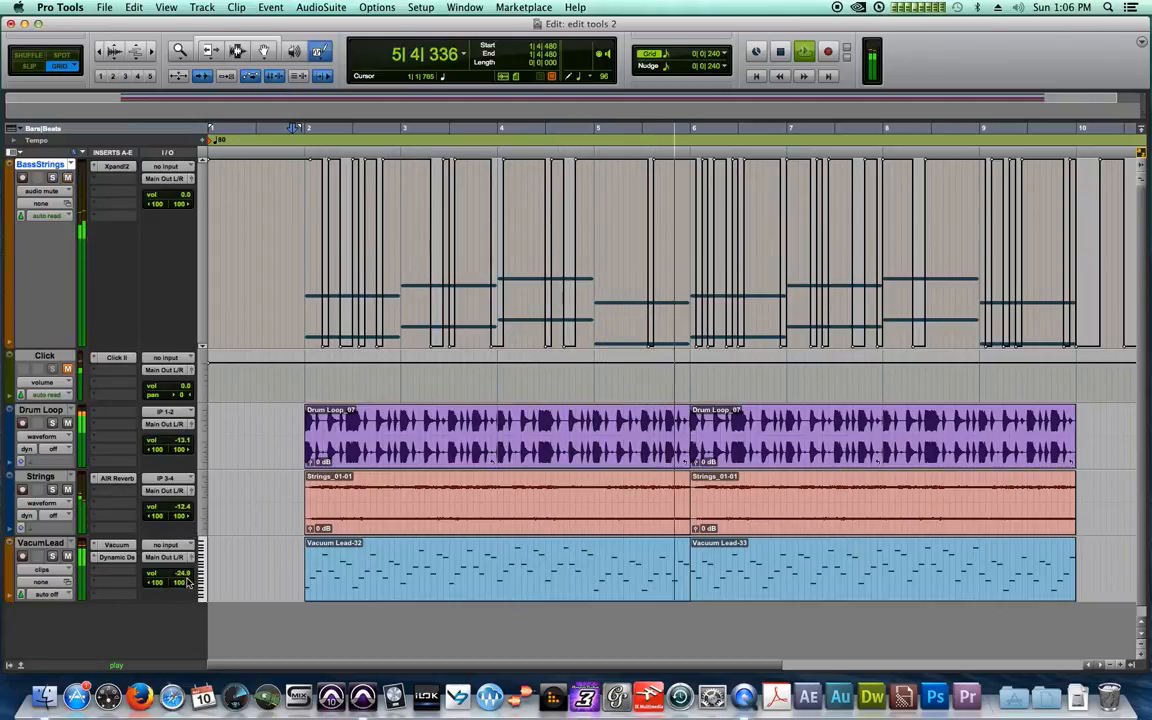
drag(181, 575, 187, 555)
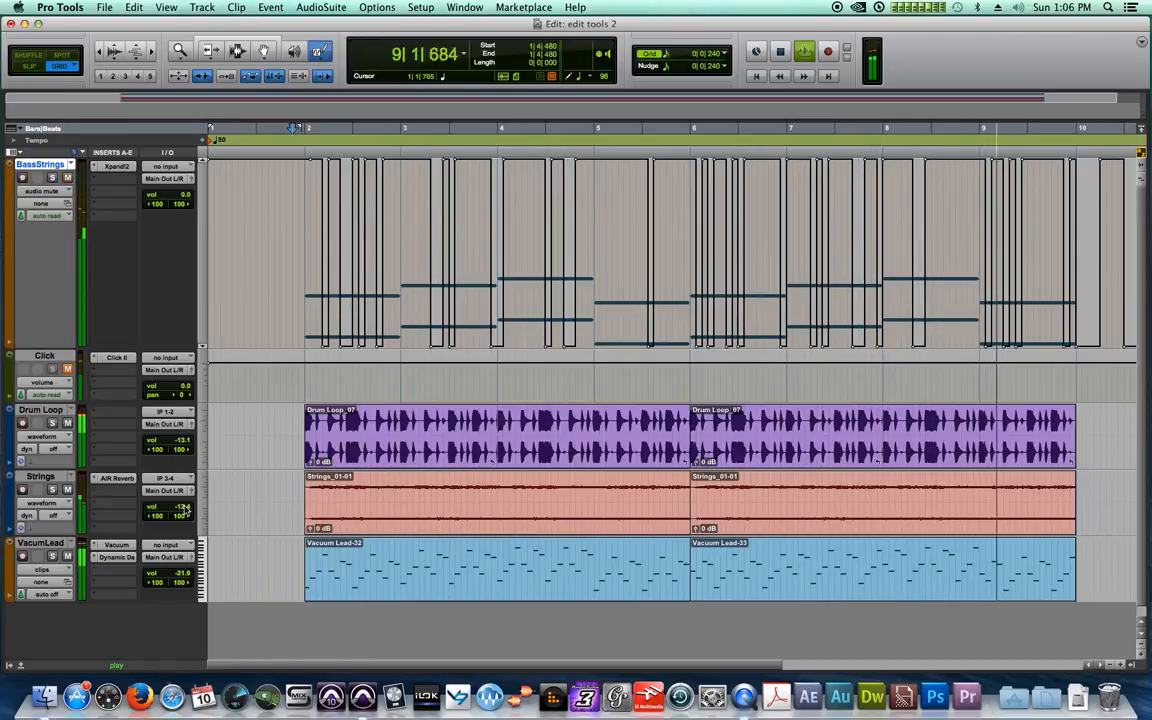
key(space)
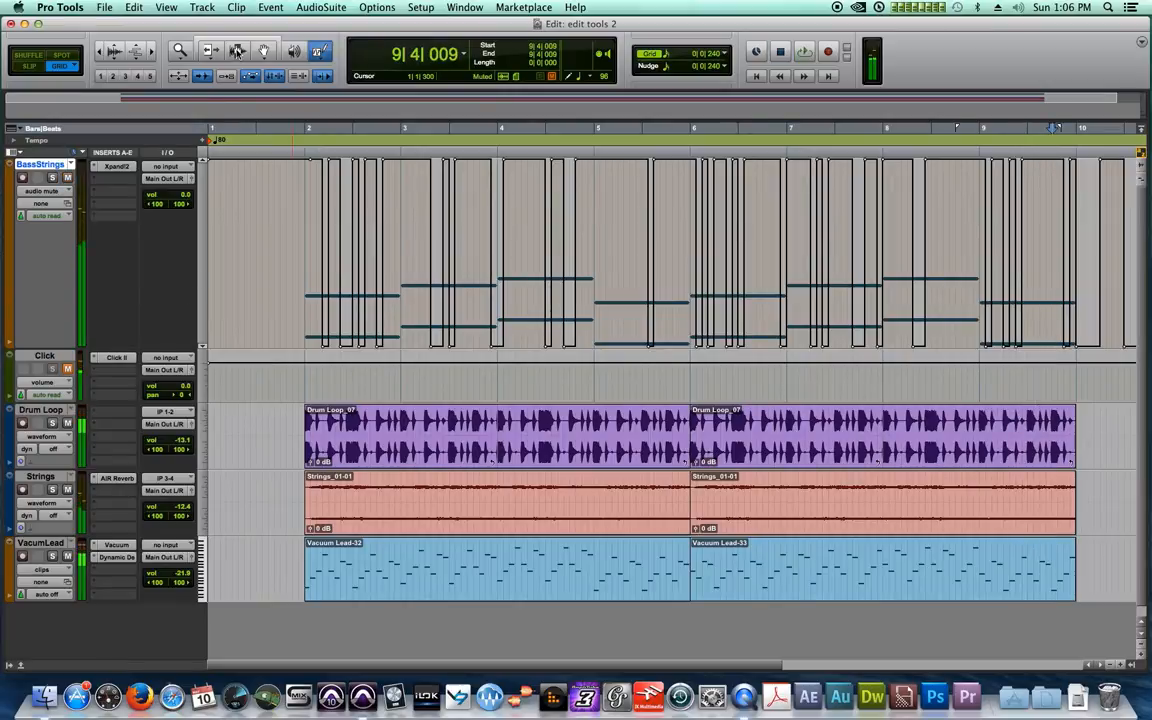
Step: Select the Bass Strings mute automation from bar 6 to bar 8 with the Selector and copy it
click(237, 51)
drag(700, 178, 883, 252)
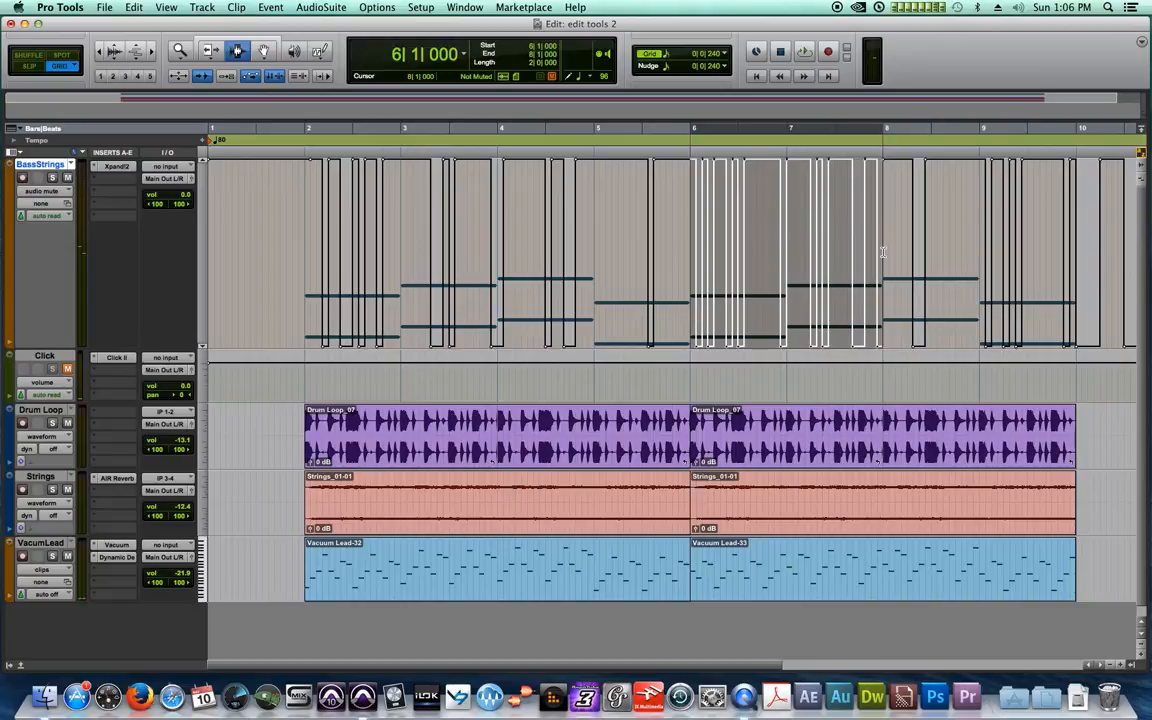
key(super+s)
Step: Delete all remaining mute automation on Bass Strings and return to the start of the session
key(r)
drag(727, 236, 95, 195)
key(Return)
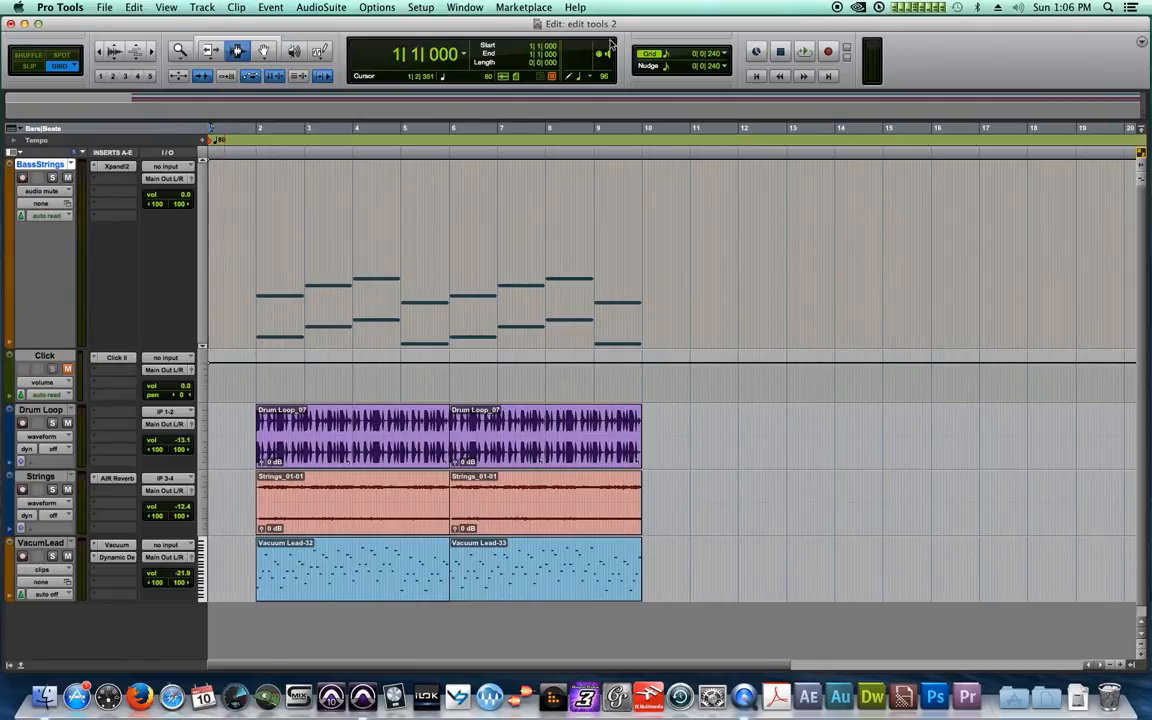
Step: Set the grid value to 1/4 note and paste the copied two-bar mute pattern on Bass Strings at bar 2
click(676, 62)
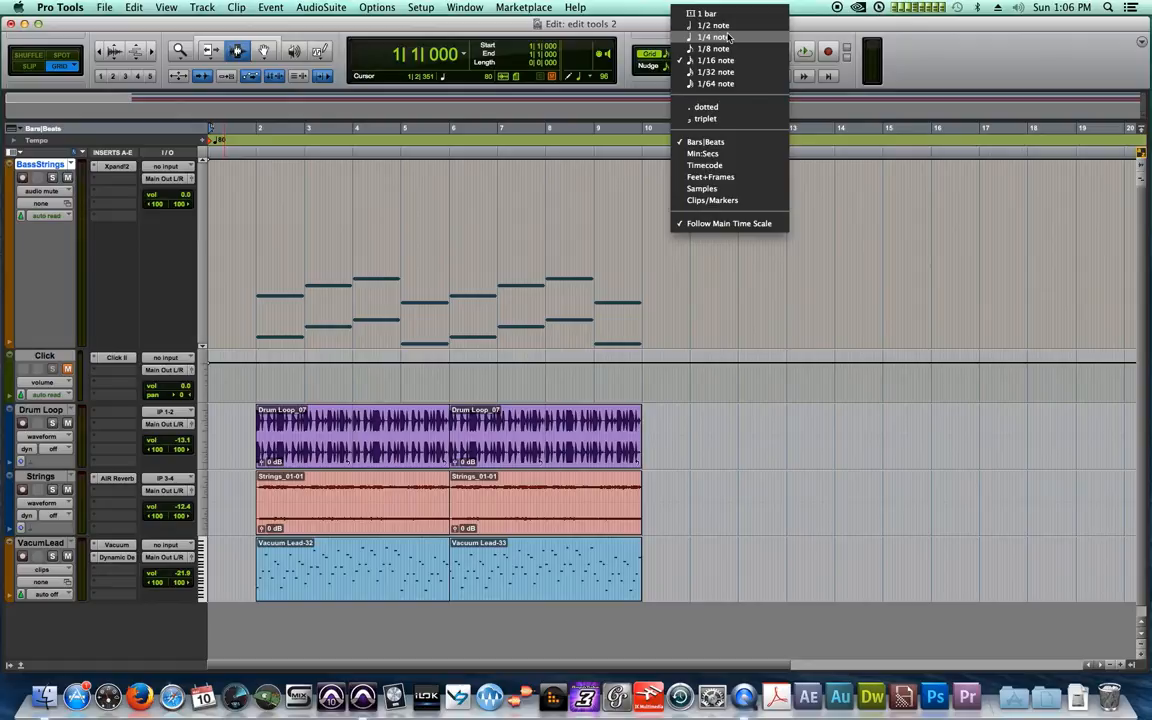
click(707, 41)
click(263, 180)
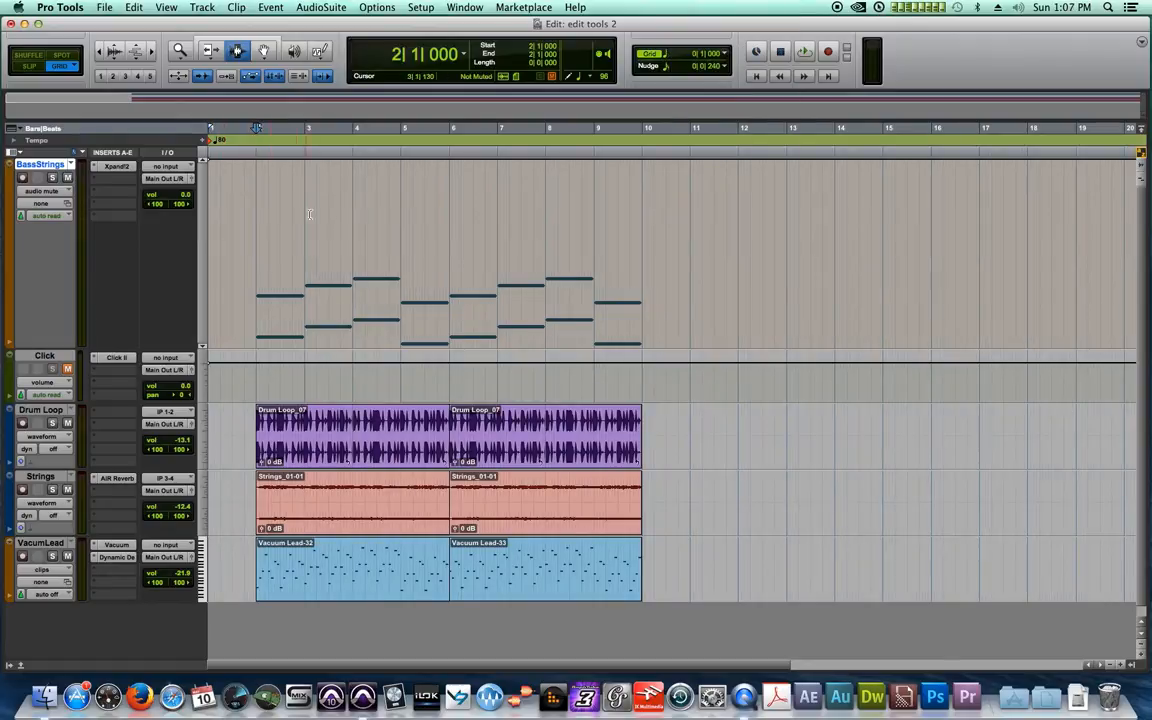
key(t)
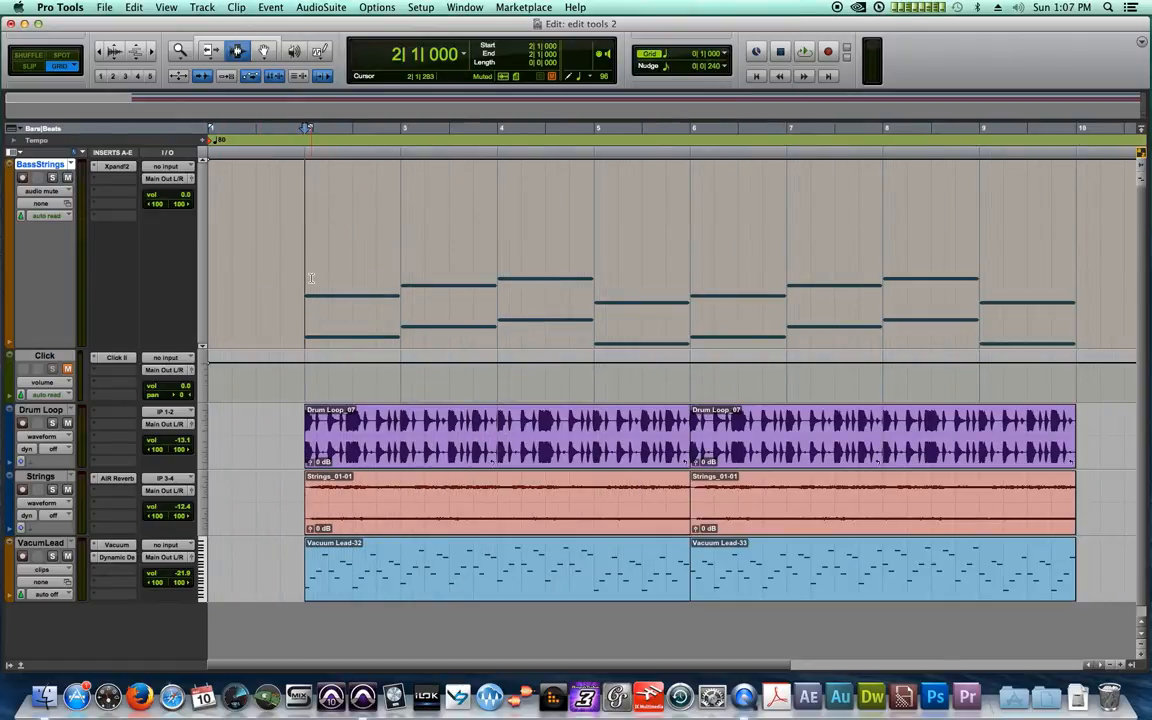
drag(311, 279, 503, 262)
Step: Paste the copied mute pattern on Bass Strings at bars 4, 6 and 8, and play the result from bar 2
click(499, 227)
shift+click(690, 235)
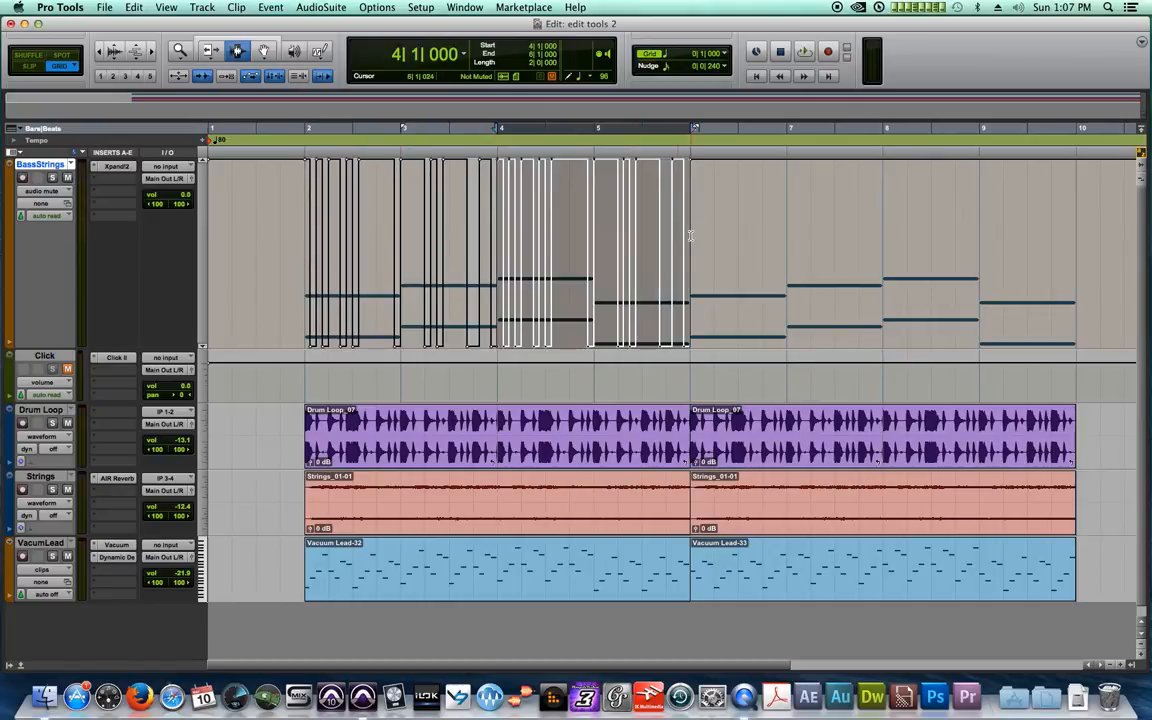
click(694, 219)
key(super+v)
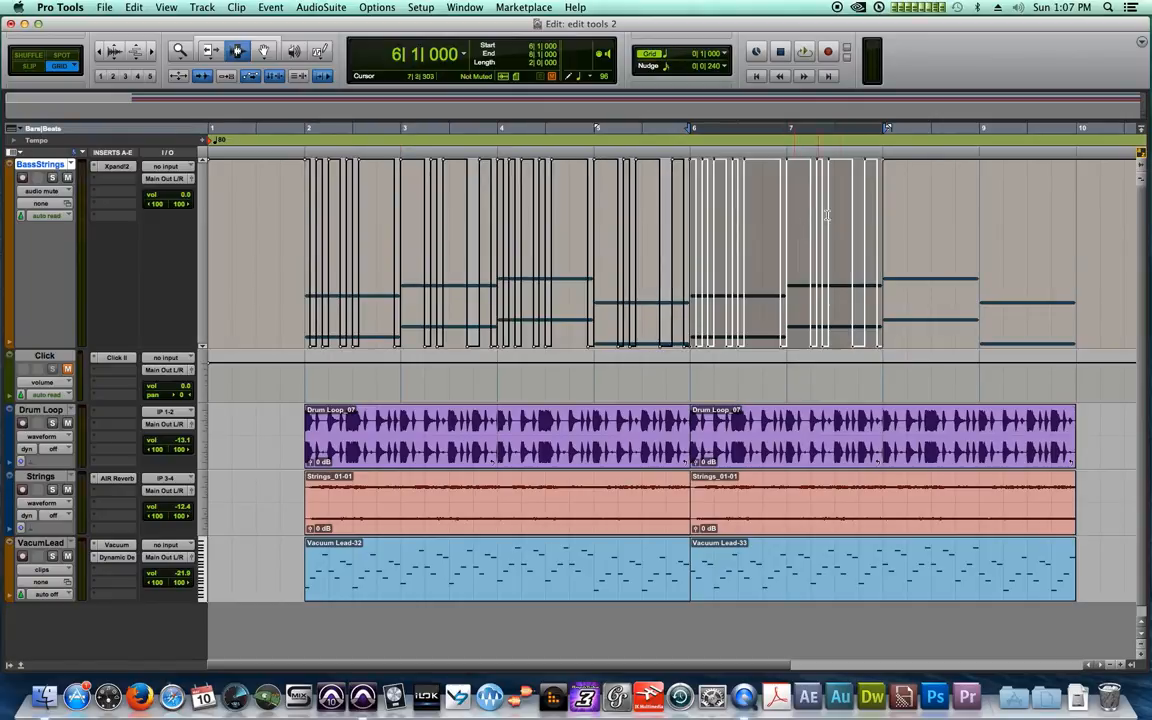
click(881, 213)
key(super+v)
click(297, 130)
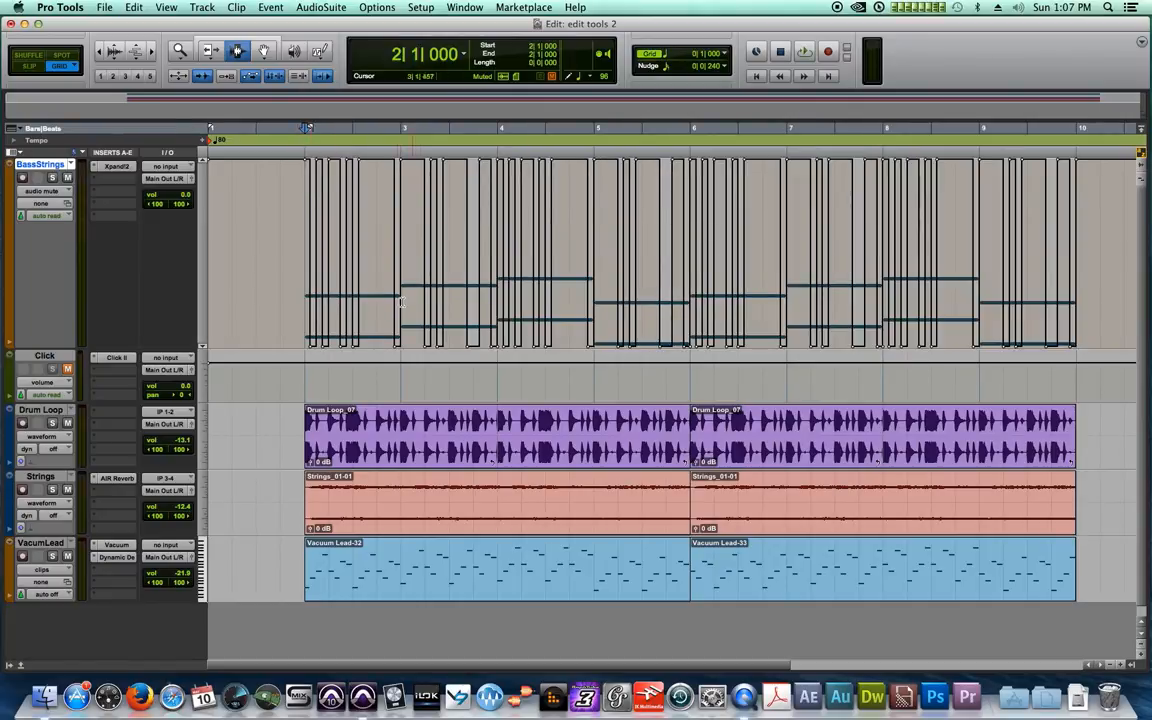
key(space)
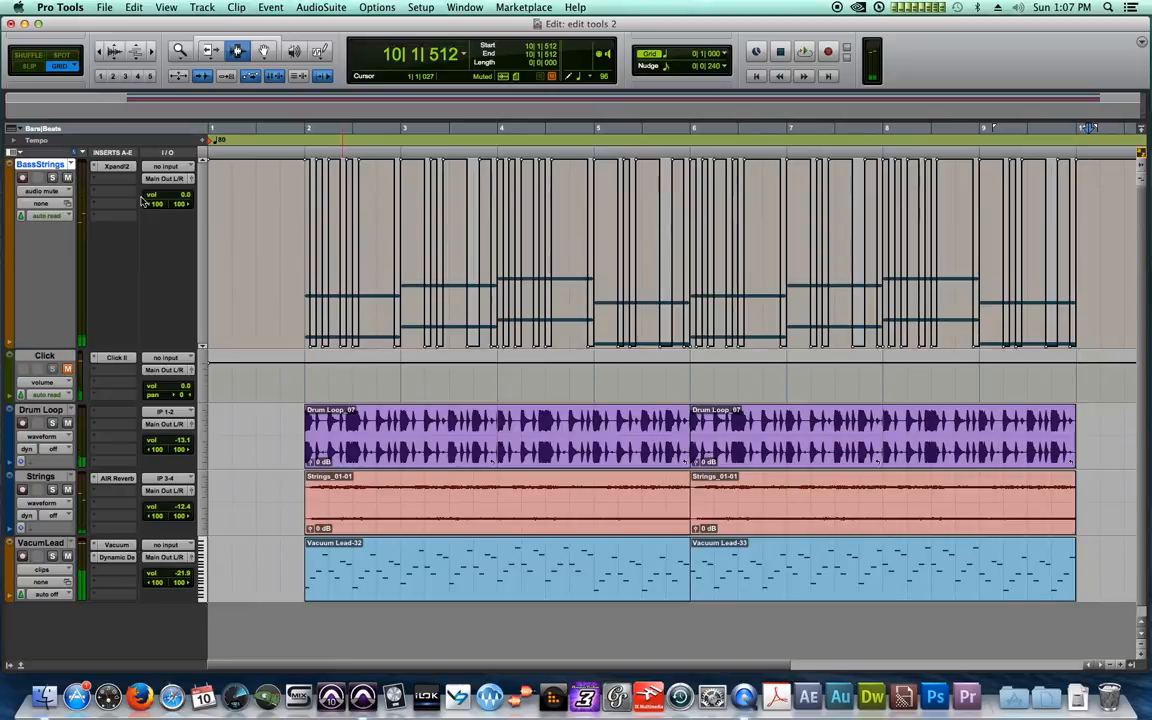
Step: Delete the Bass Strings mute automation from bar 1 through 10|3 and set the Pencil tool's shape to Free Hand
drag(1121, 204, 117, 195)
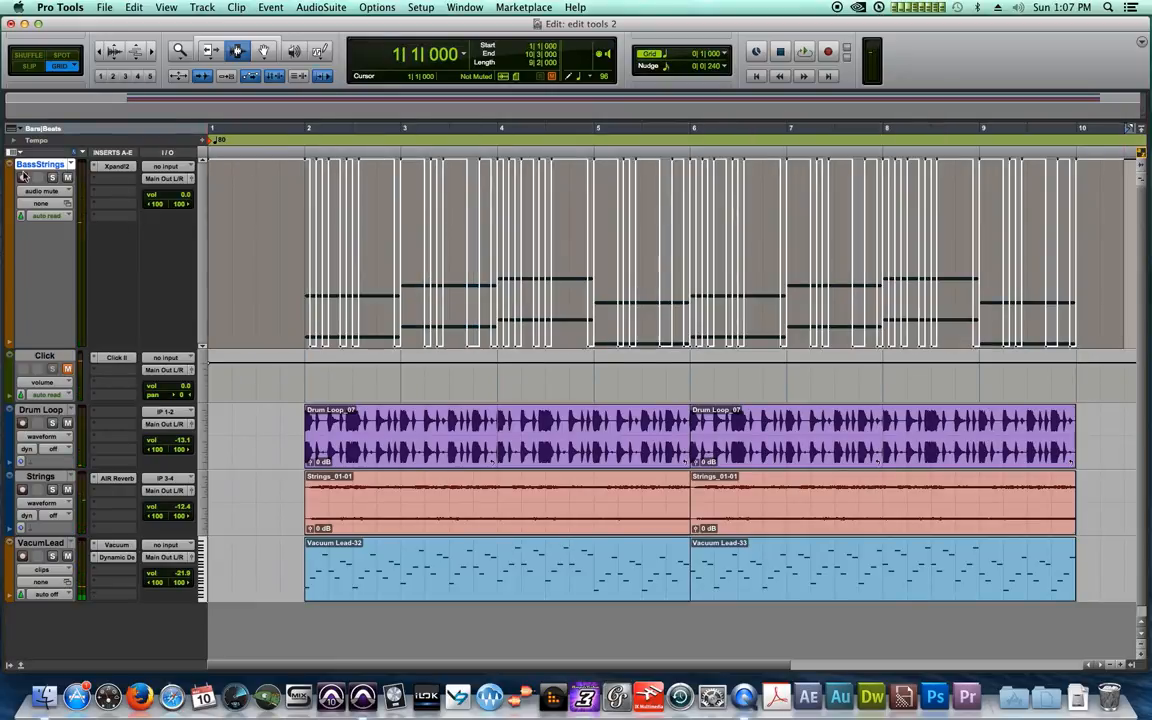
key(Return)
click(322, 54)
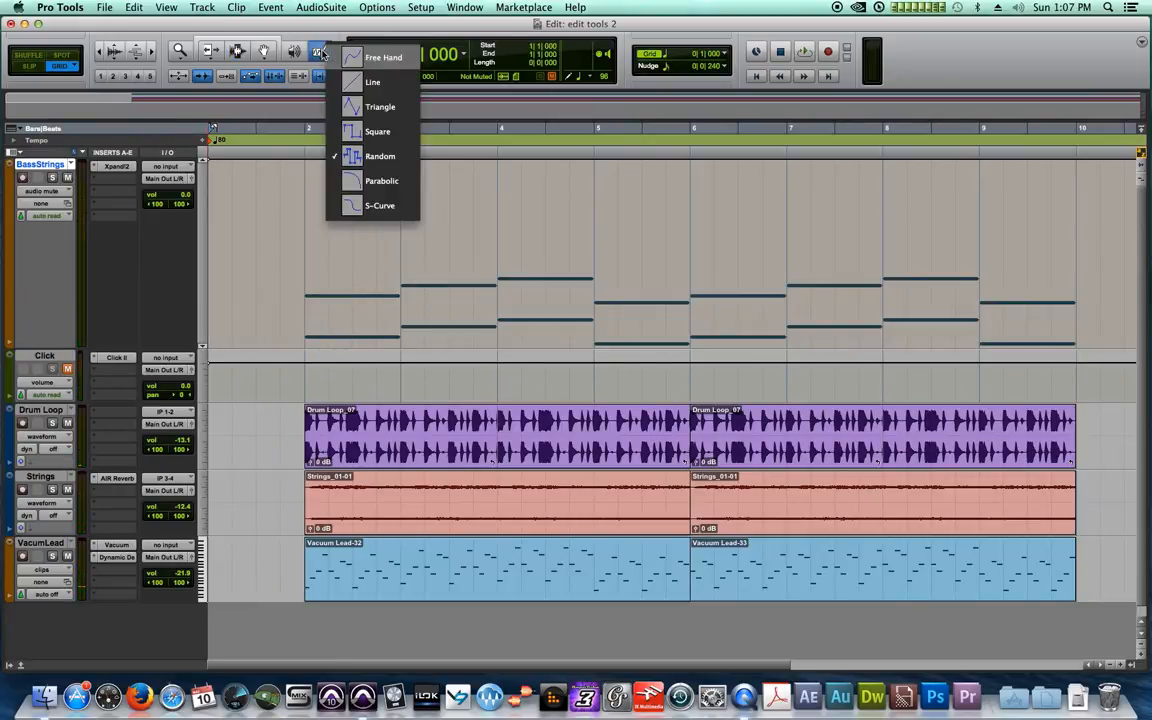
click(380, 57)
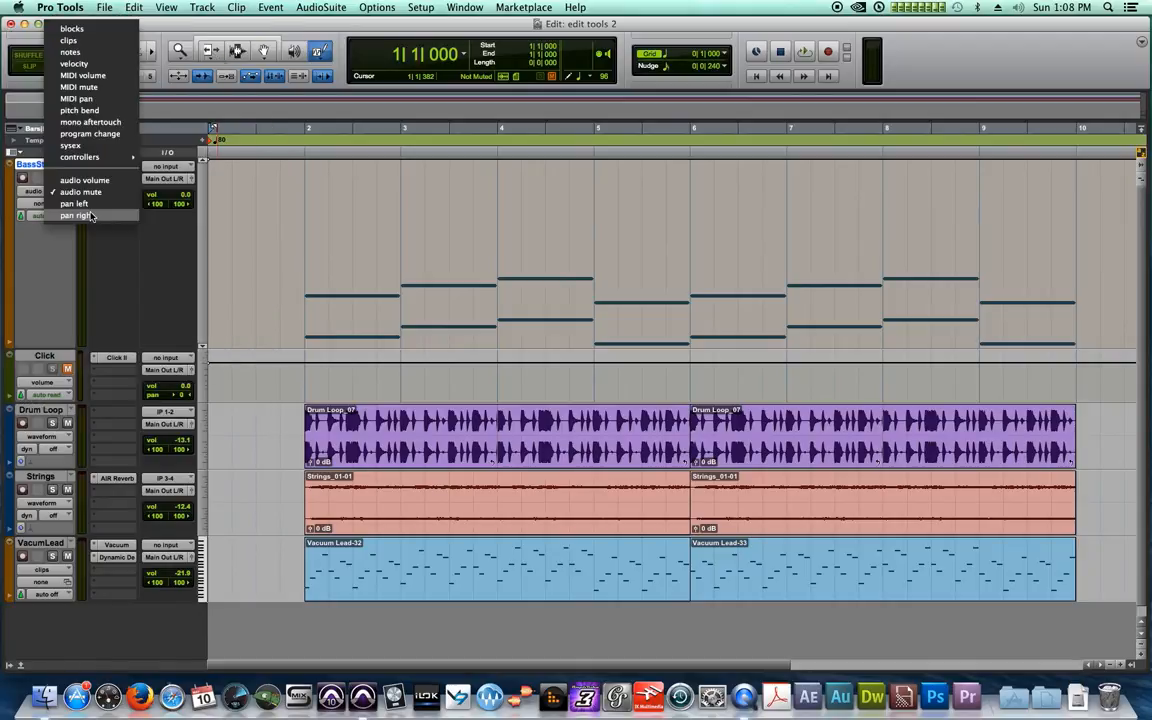
Step: Switch the Bass Strings track view to audio volume and finally to clips
click(47, 240)
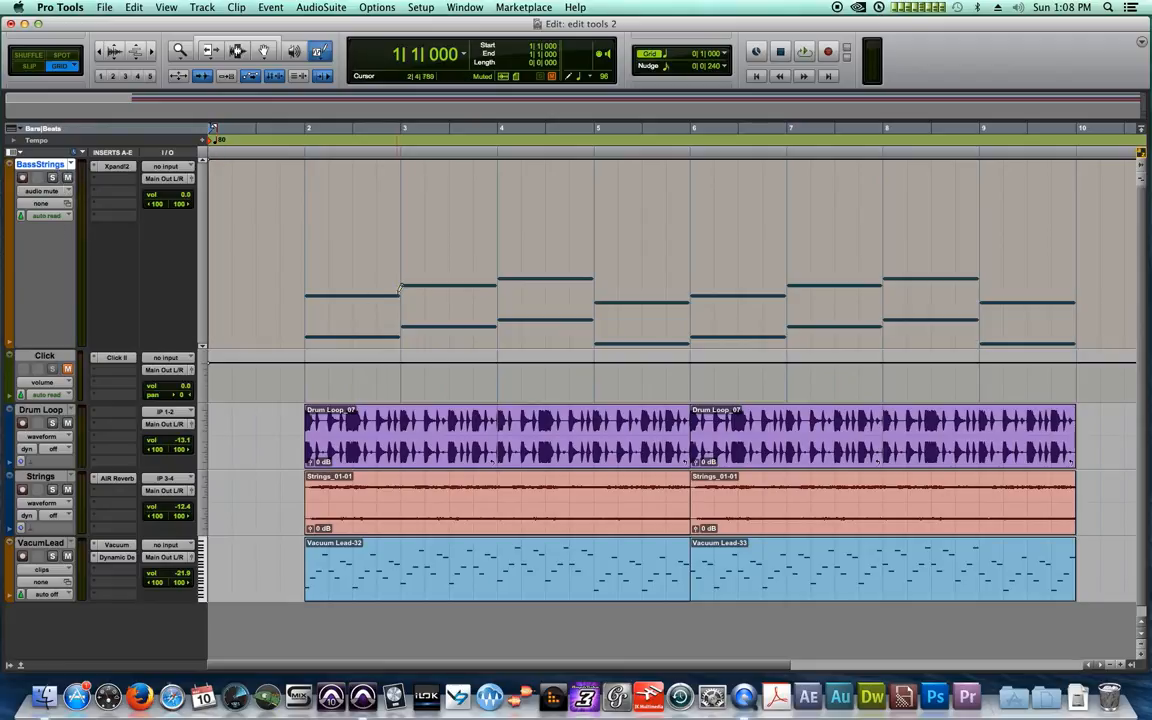
click(41, 191)
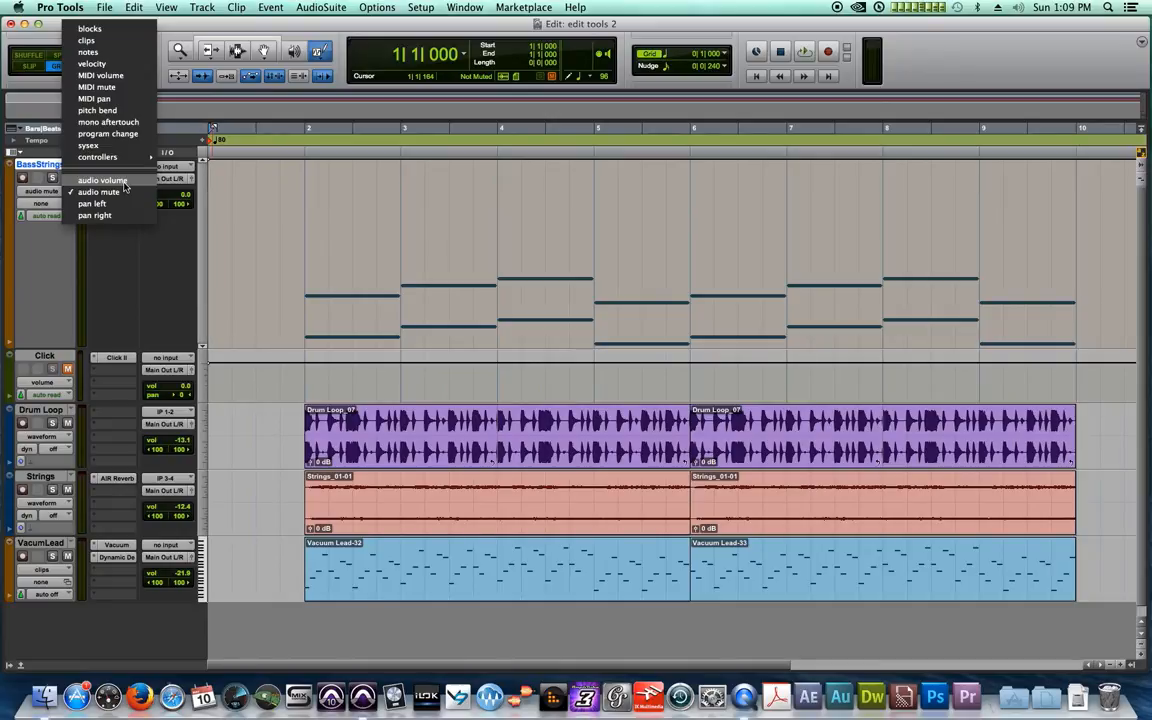
click(104, 180)
click(60, 191)
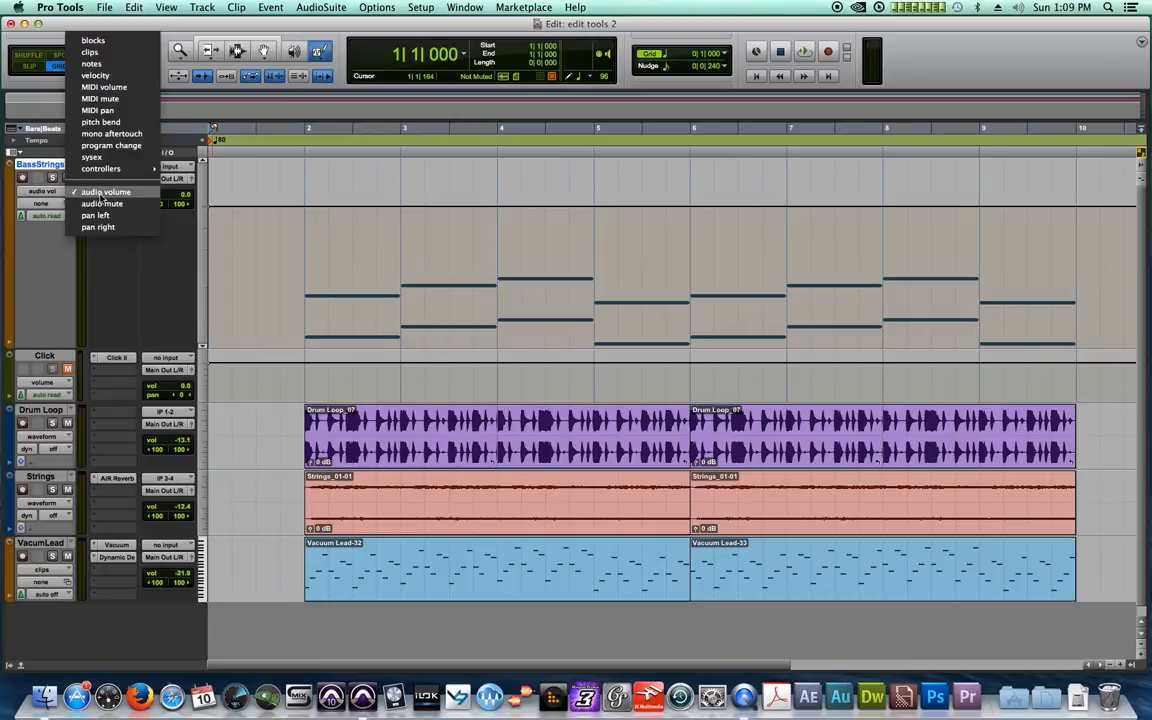
click(111, 55)
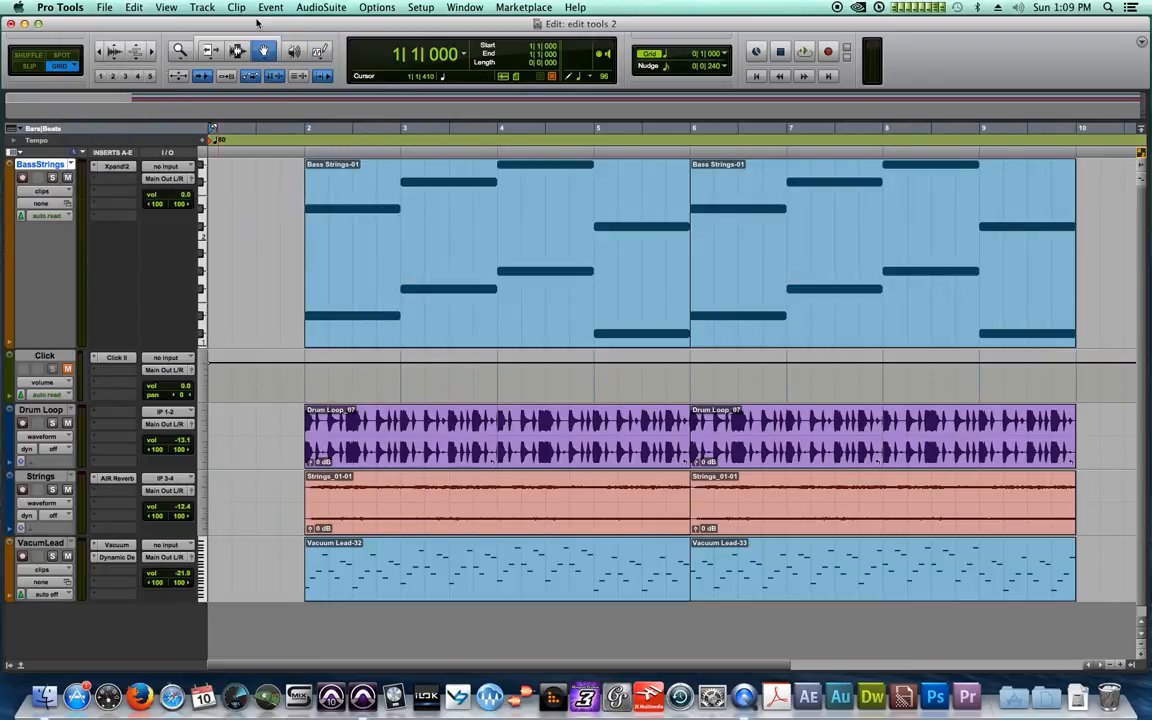
Step: Create a new mono Instrument track below BassStrings and name it Bass Str
key(super+shift+n)
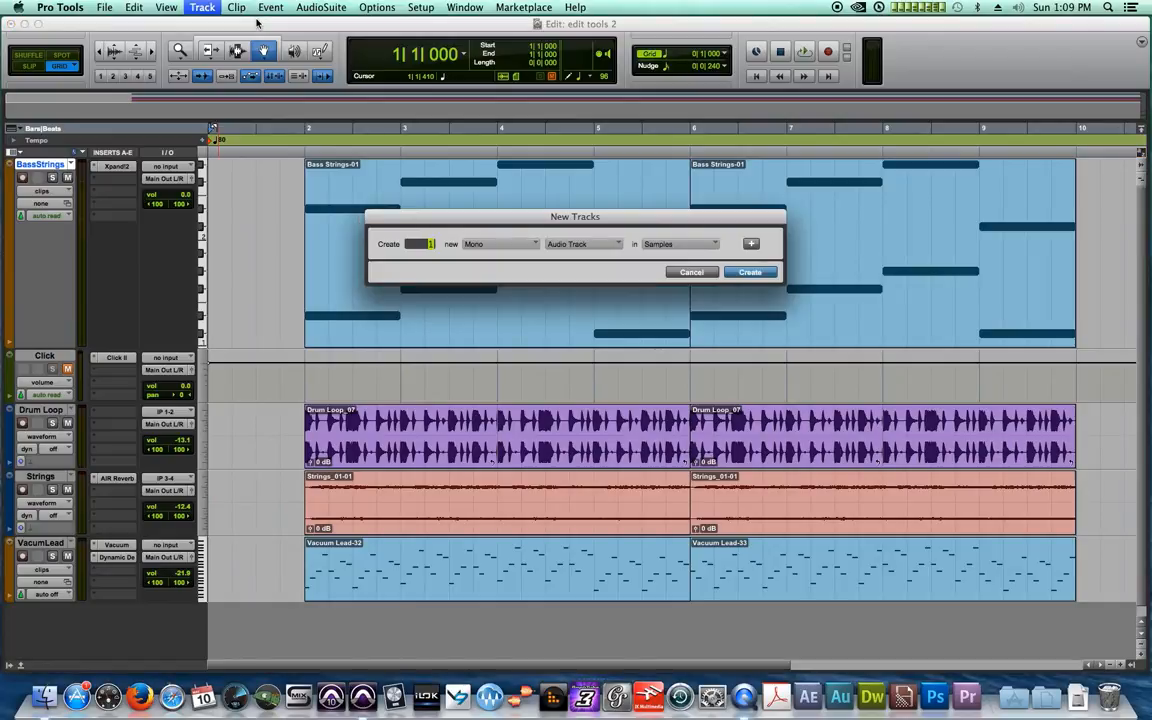
key(super+Down)
key(super+Down)
key(super+Down)
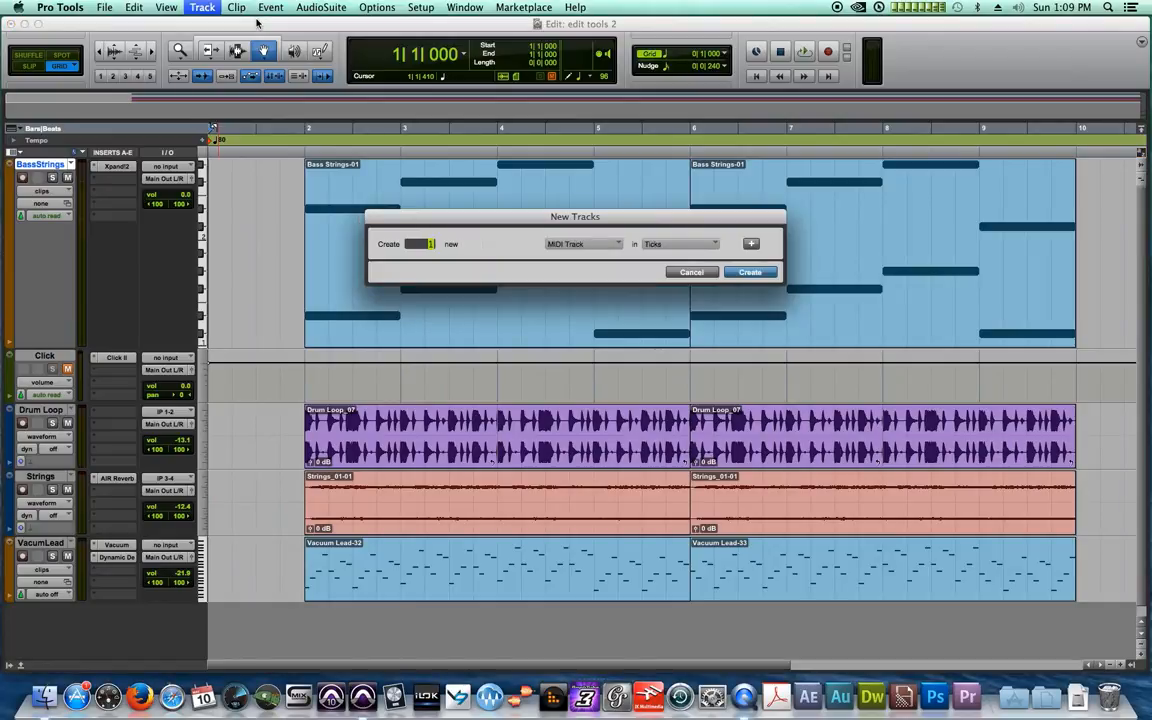
key(super+Down)
key(Return)
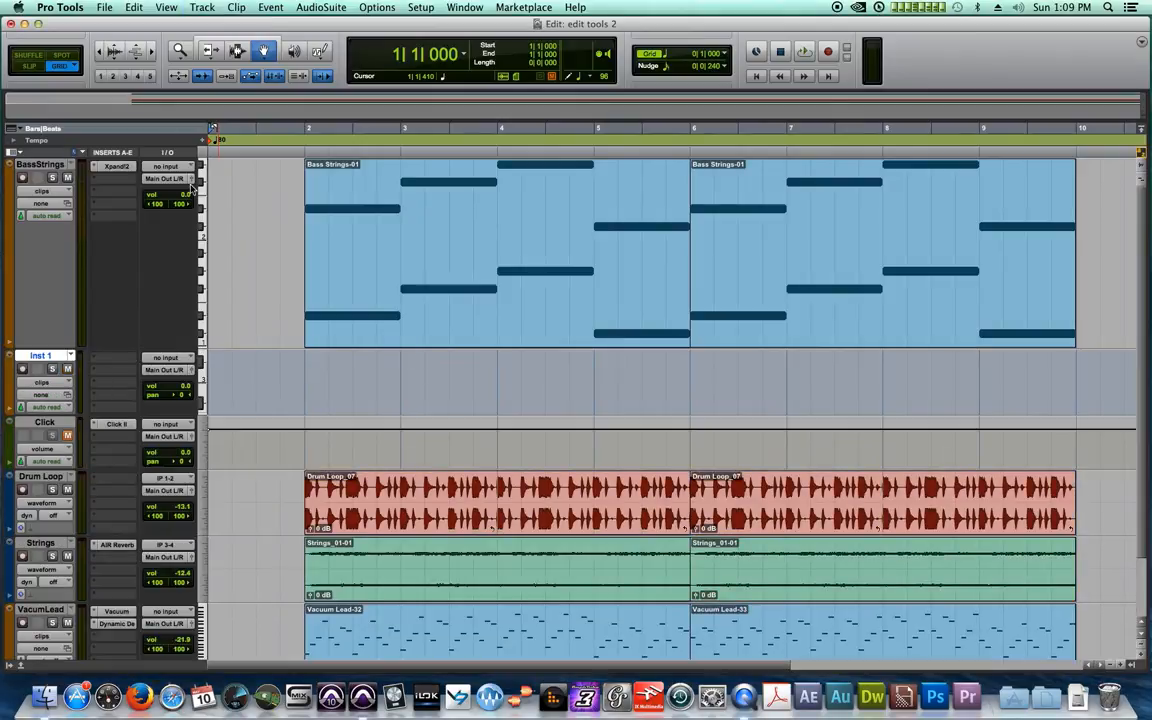
double_click(40, 356)
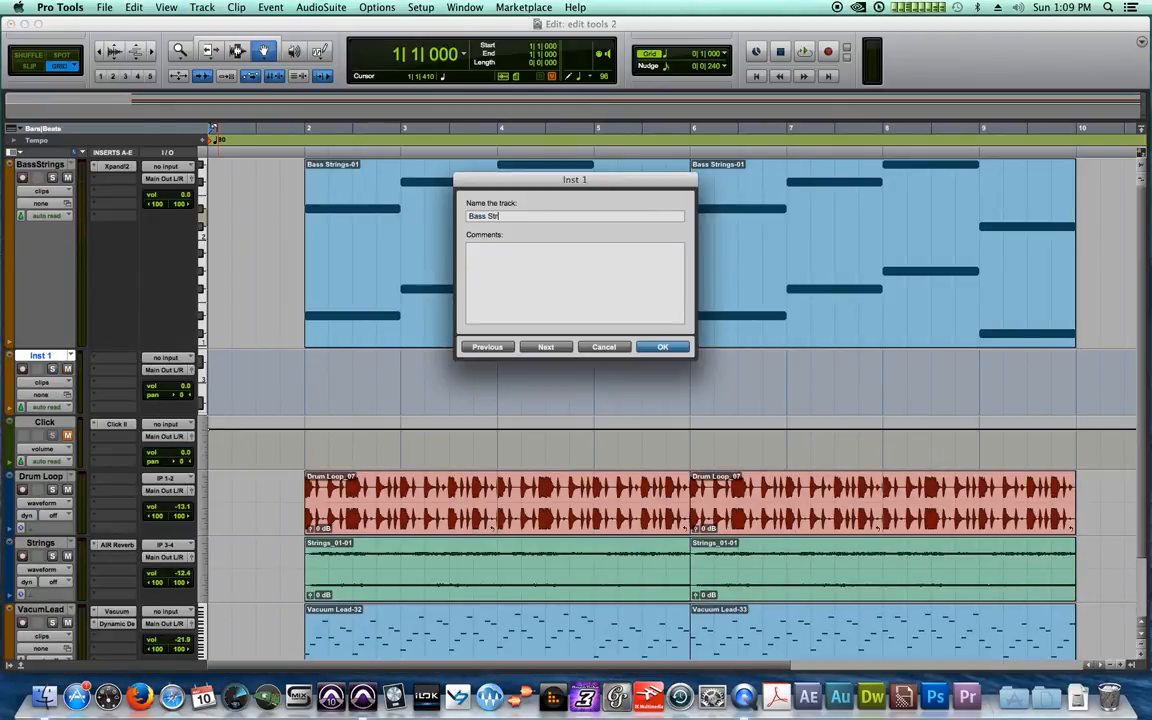
key(Return)
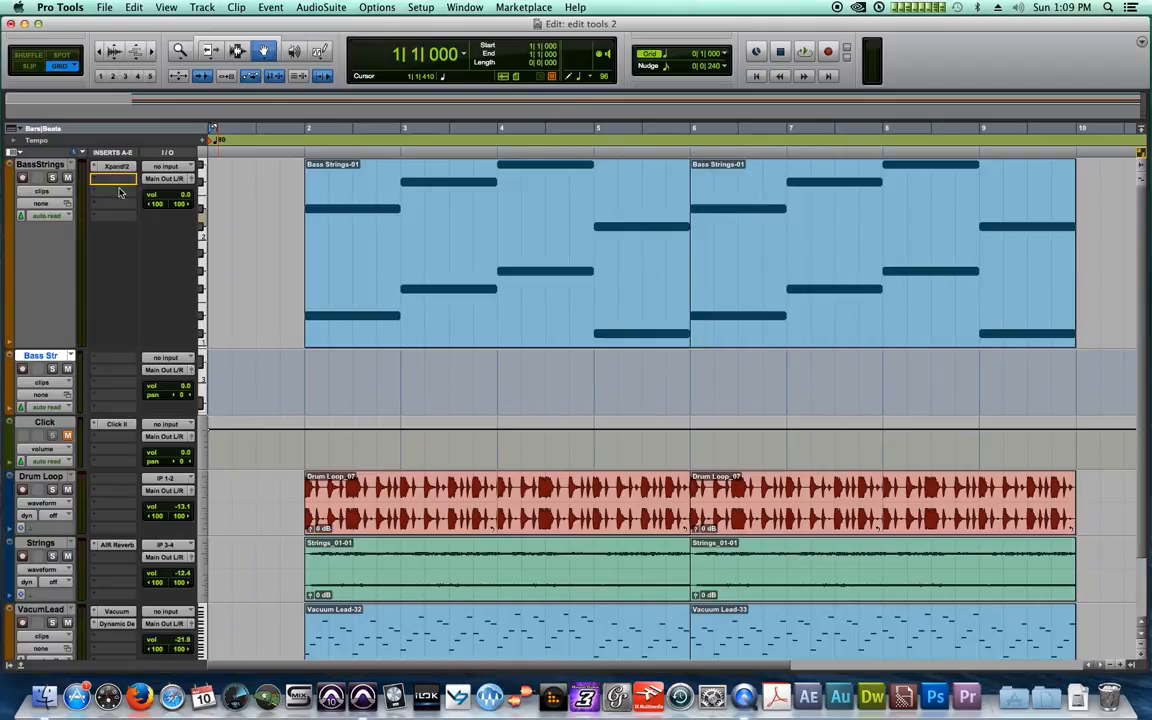
Step: Try to move the BassStrings Xpand!2 plug-in to Bass Str, and insert a mono Xpand!2 instrument on Bass Str instead
drag(117, 364, 118, 364)
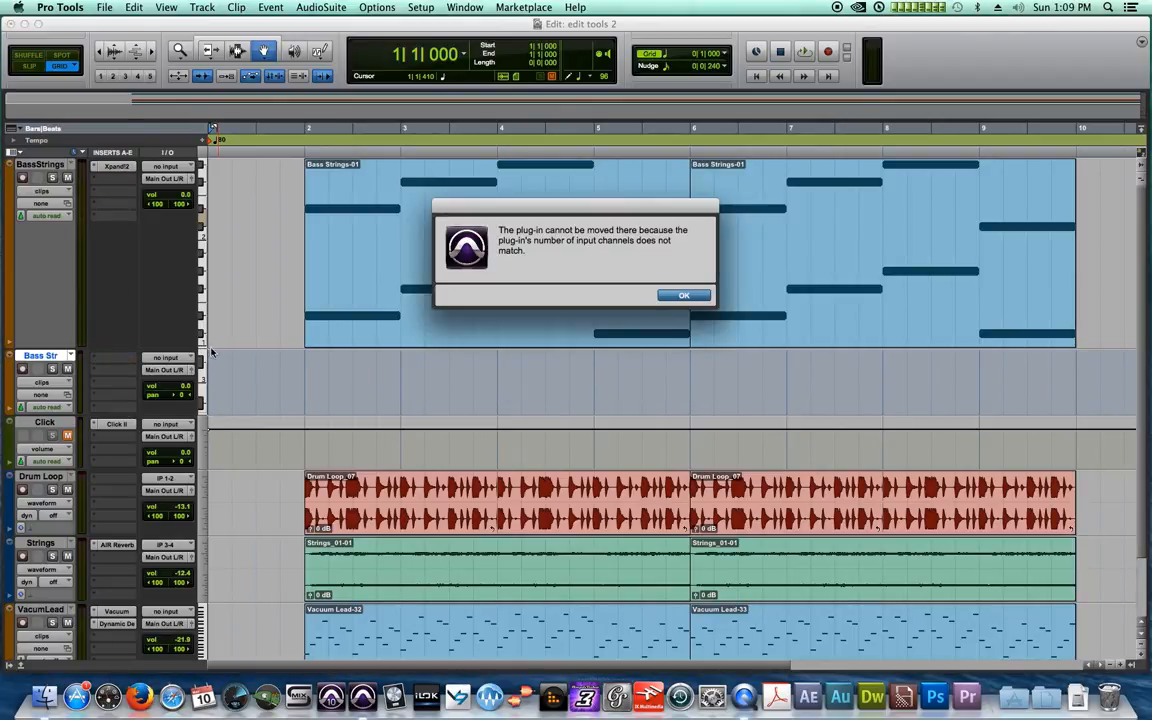
click(679, 295)
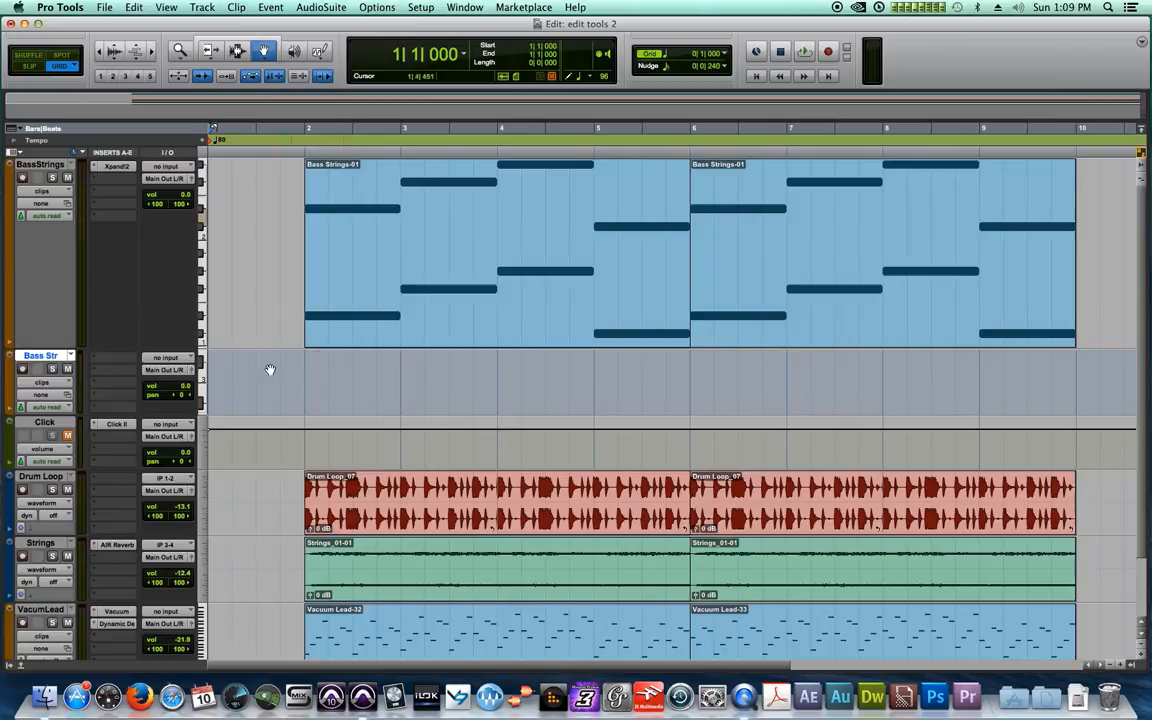
click(119, 363)
mouse_move(158, 385)
mouse_move(289, 521)
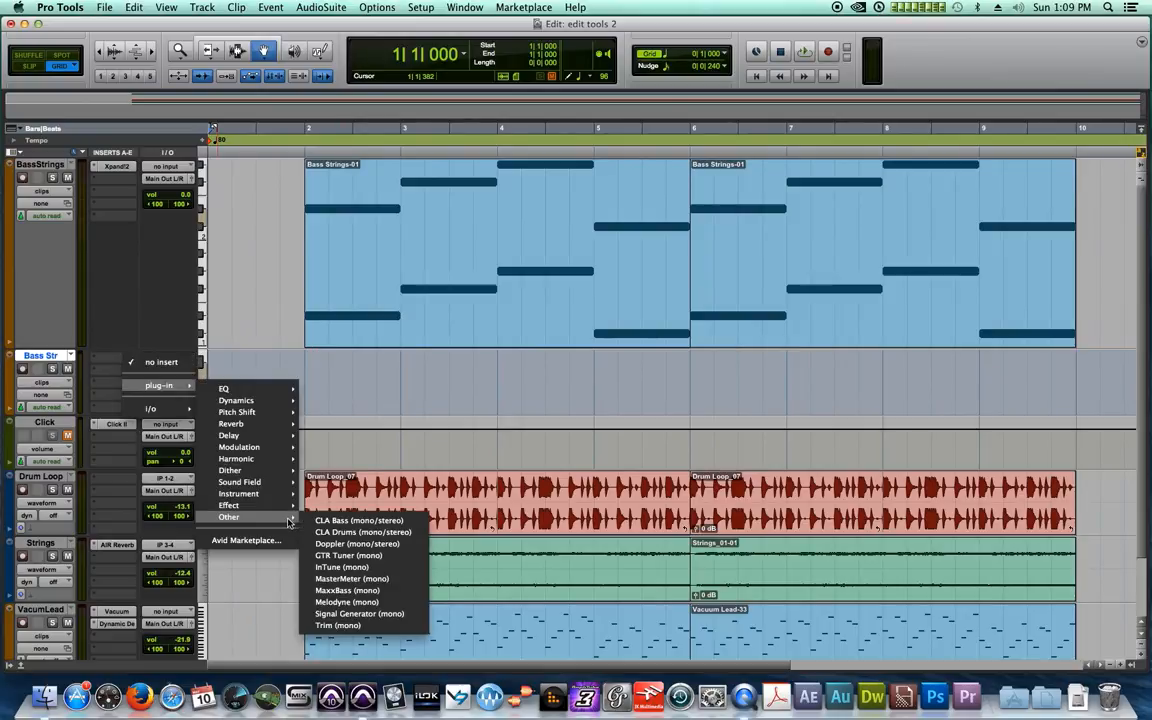
mouse_move(285, 493)
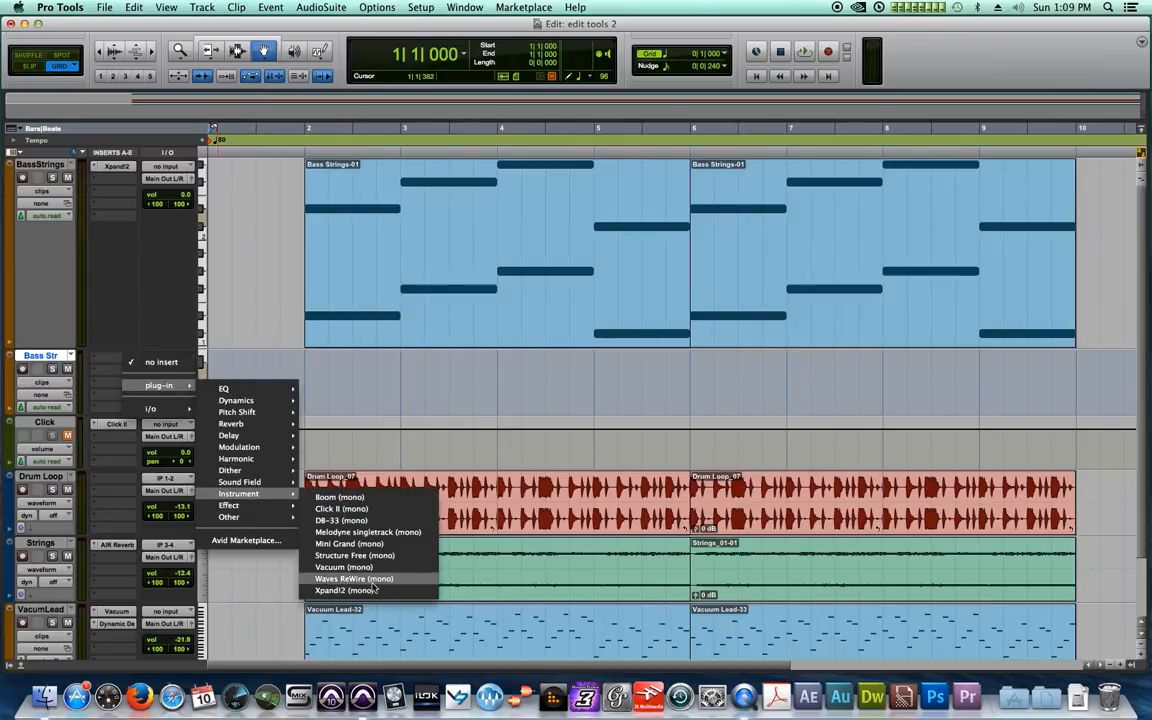
click(340, 590)
Step: Load the Huge Pads preset +08 Octa Strings in the Bass Str track's Xpand!2 and close the plug-in window
click(487, 173)
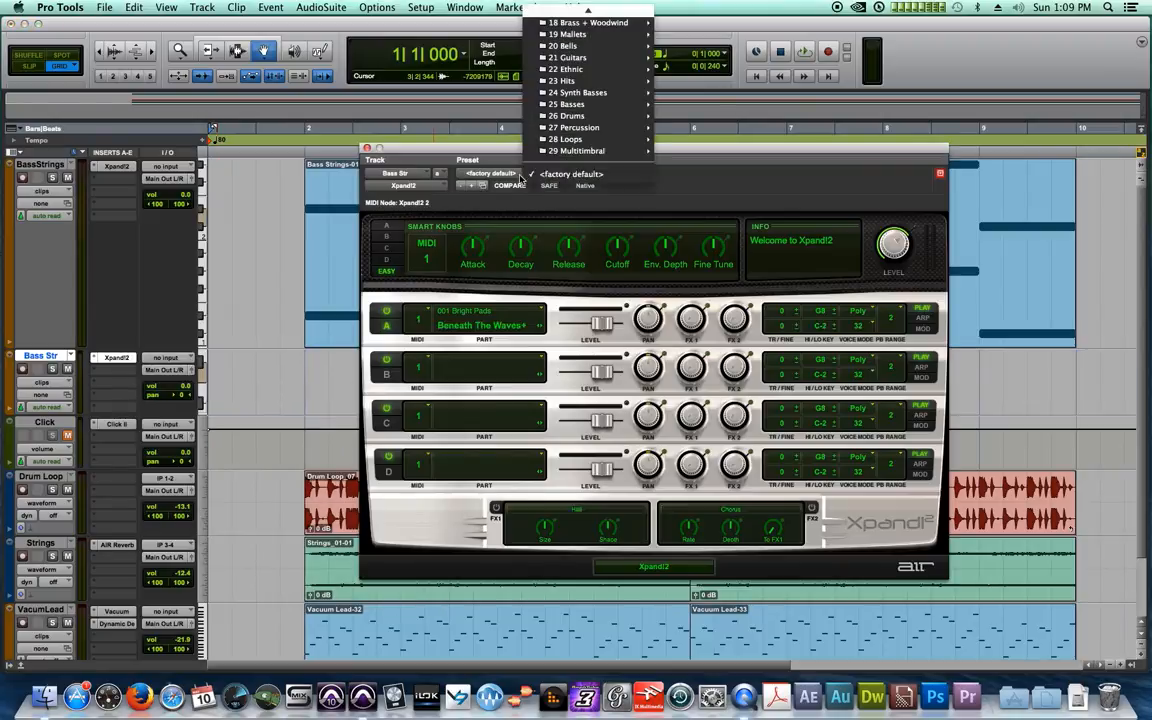
scroll(600, 22, up, 5)
mouse_move(603, 40)
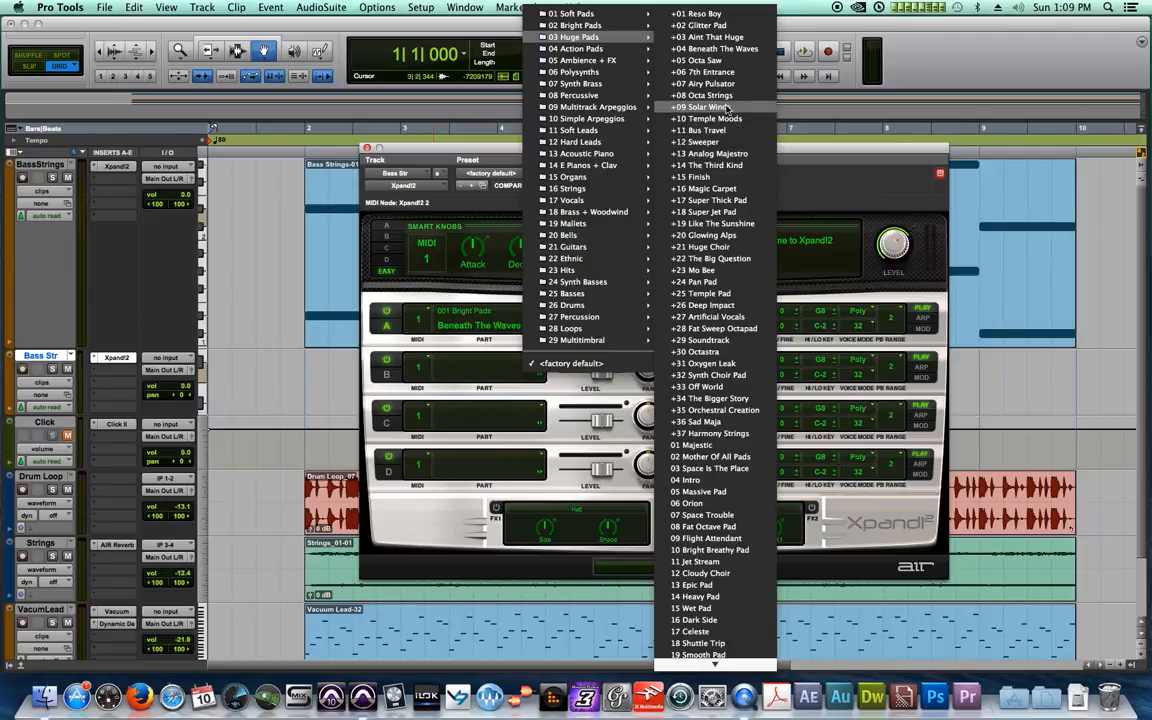
click(712, 95)
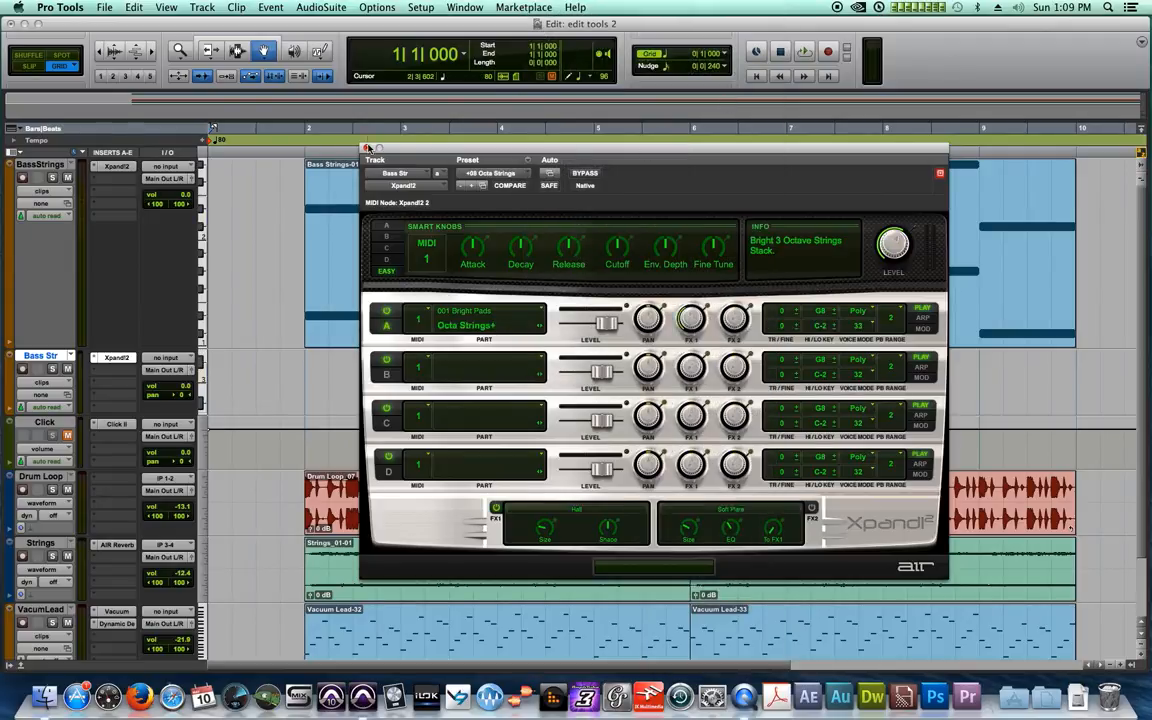
click(367, 148)
Step: Move both Bass Strings-01 clips down to the Bass Str track, keeping them at bars 2 and 6
drag(340, 245, 393, 373)
click(752, 327)
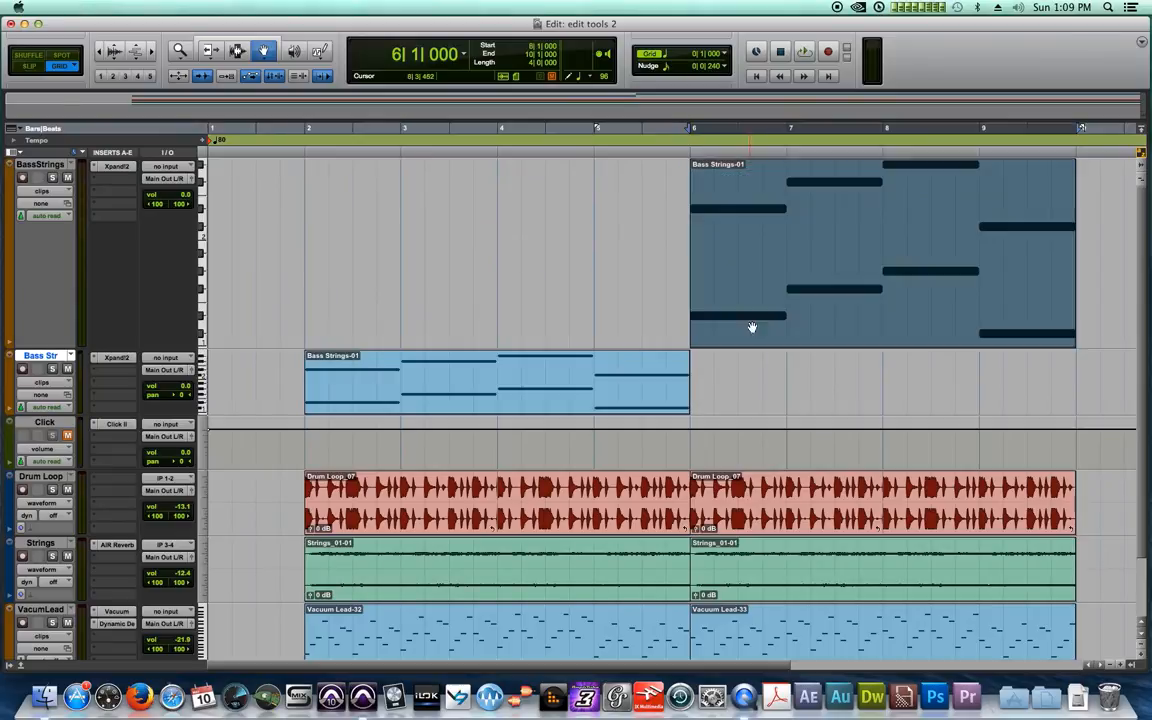
drag(752, 327, 705, 365)
Step: Delete the empty BassStrings track and increase the height of the Bass Str track
right_click(45, 164)
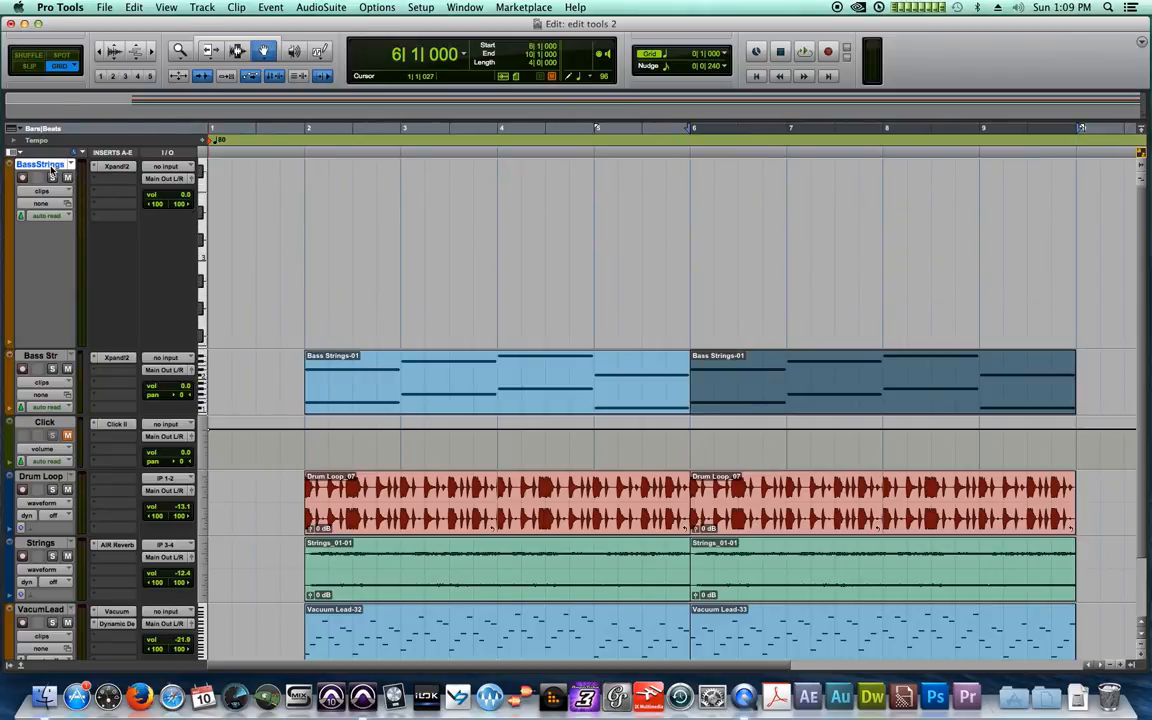
click(75, 283)
drag(166, 224, 164, 289)
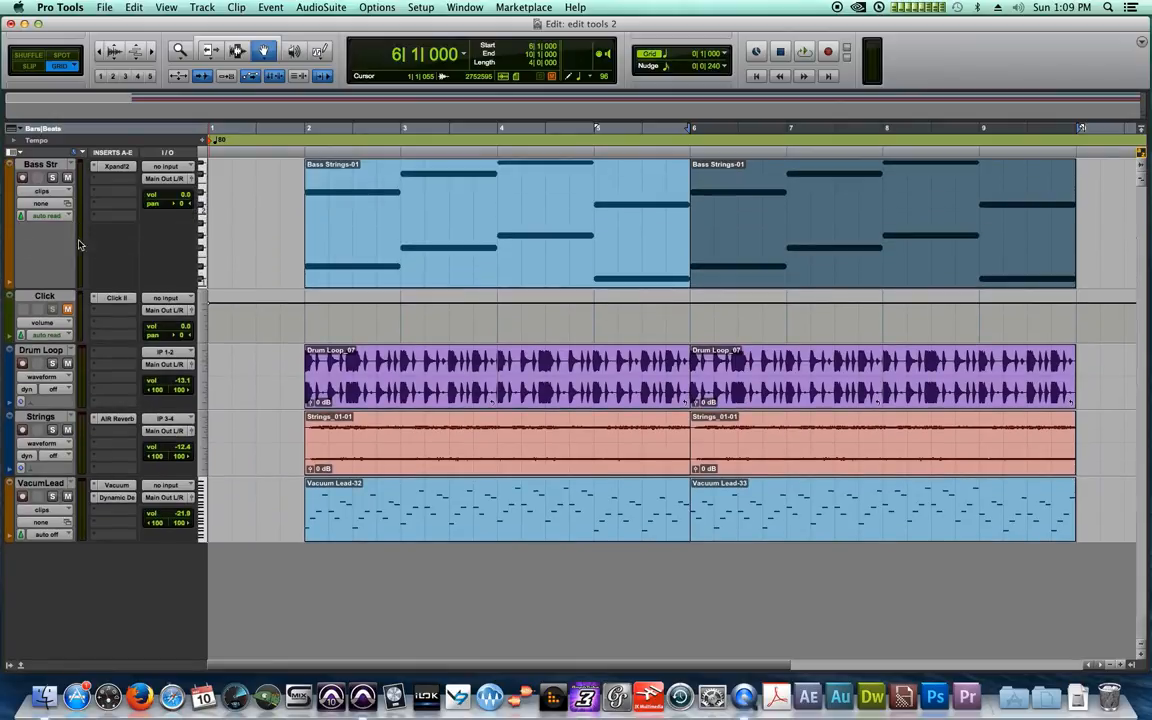
Step: Switch Bass Str to the audio pan view and draw full-range triangle pan automation from 1|4 to past bar 10 with the Pencil tool
click(44, 192)
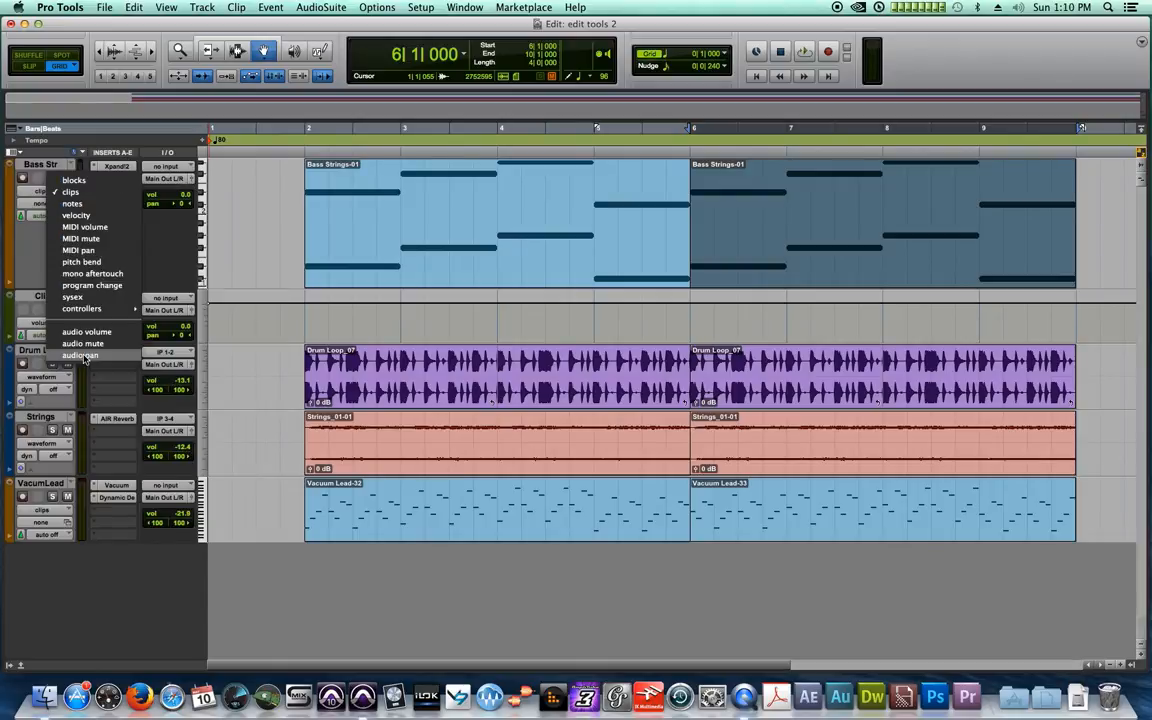
click(84, 356)
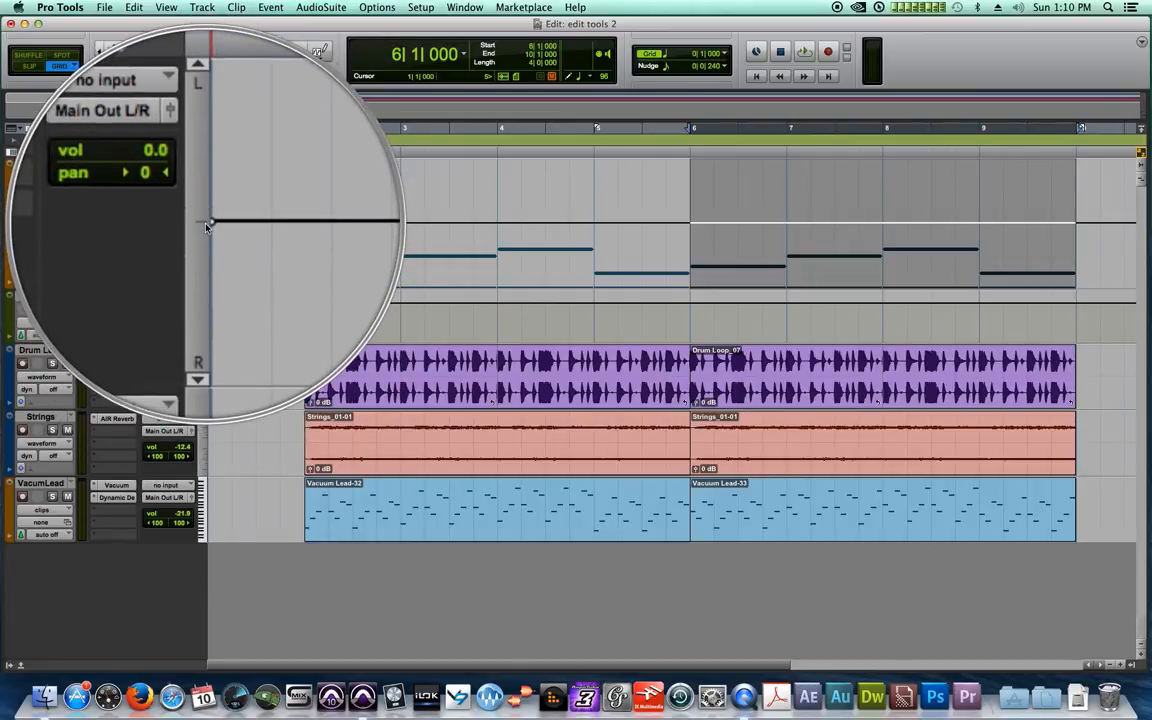
mouse_move(320, 51)
mouse_down()
mouse_move(355, 115)
mouse_move(370, 118)
mouse_up()
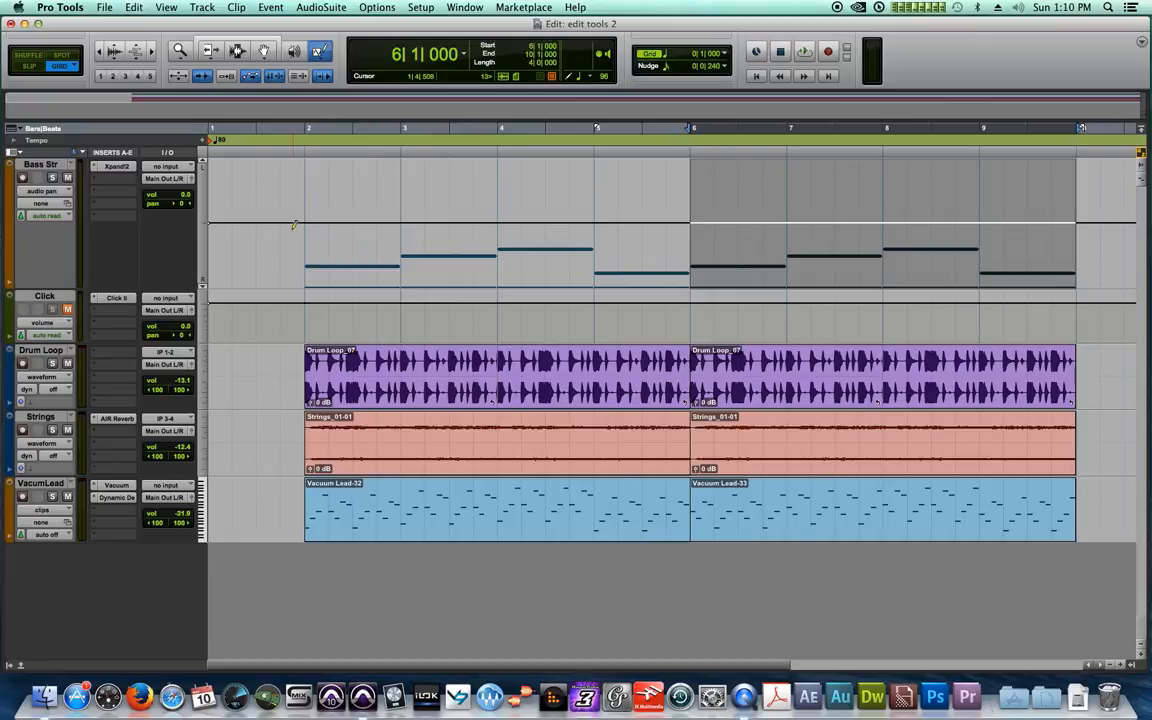
mouse_move(282, 217)
mouse_down()
mouse_move(377, 285)
mouse_move(776, 365)
mouse_move(1030, 360)
mouse_move(1092, 226)
mouse_move(1095, 313)
mouse_move(1117, 313)
mouse_up()
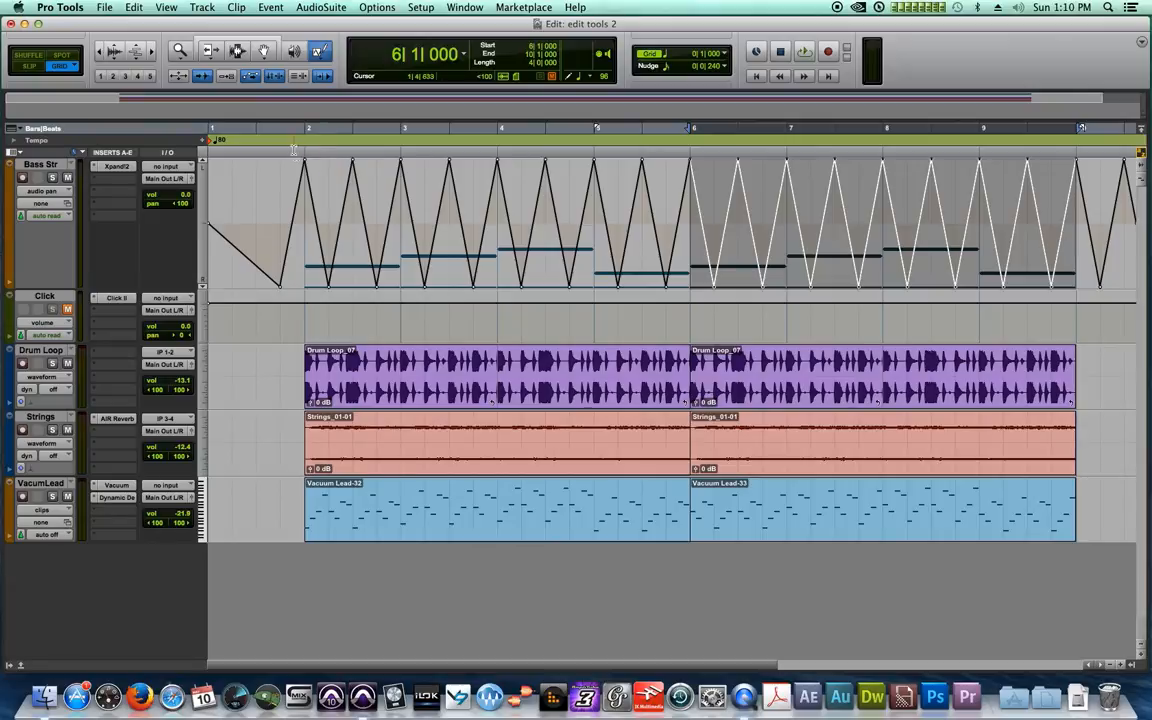
Step: Audition the triangle panning with Bass Str soloed from bar 2, checking its pan knob in the Mix window, and replay the full mix from 1|4
click(262, 150)
click(52, 177)
key(space)
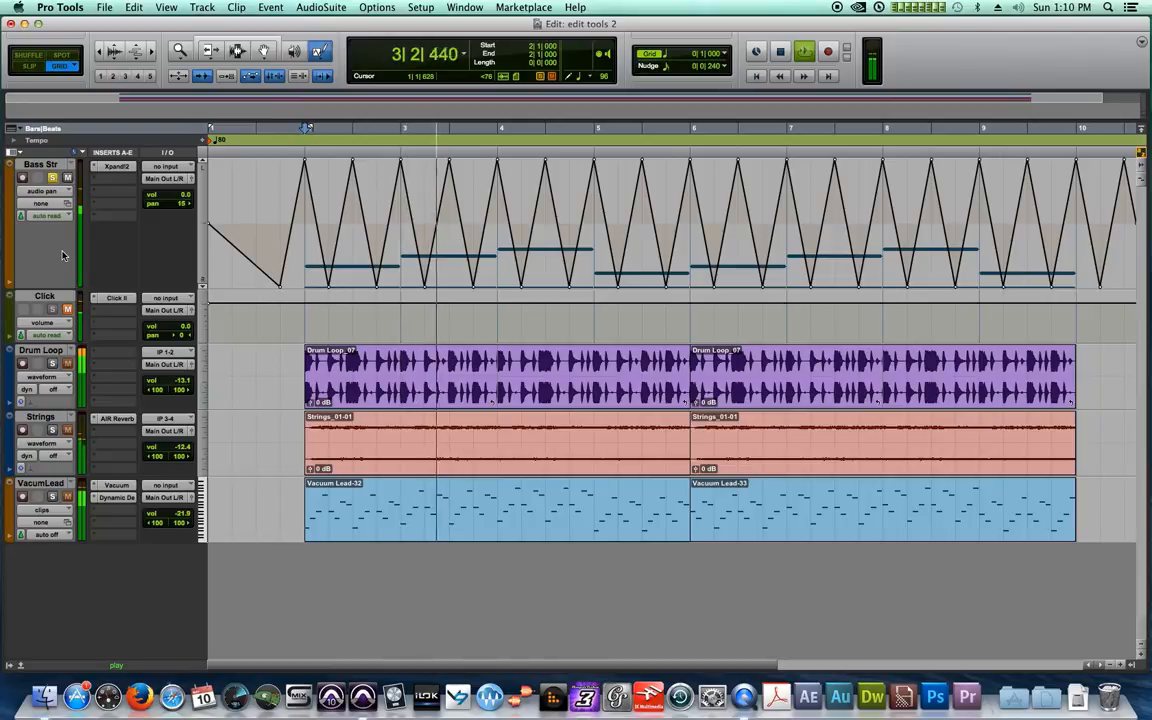
key(super+equal)
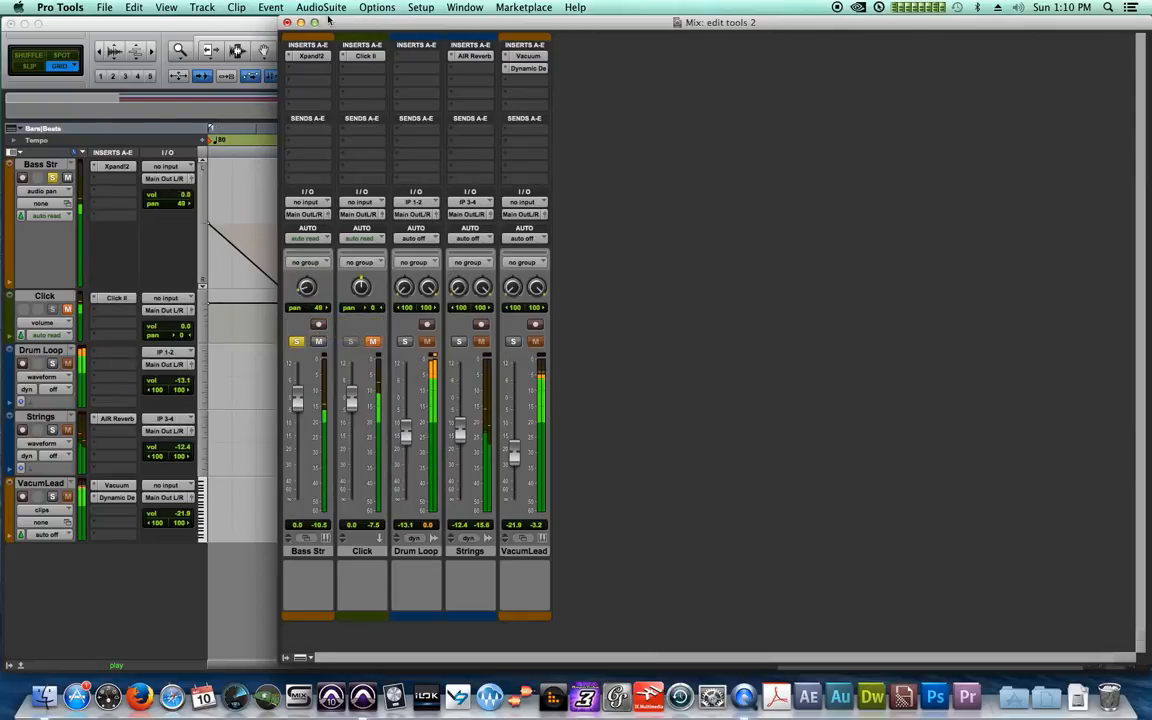
click(288, 23)
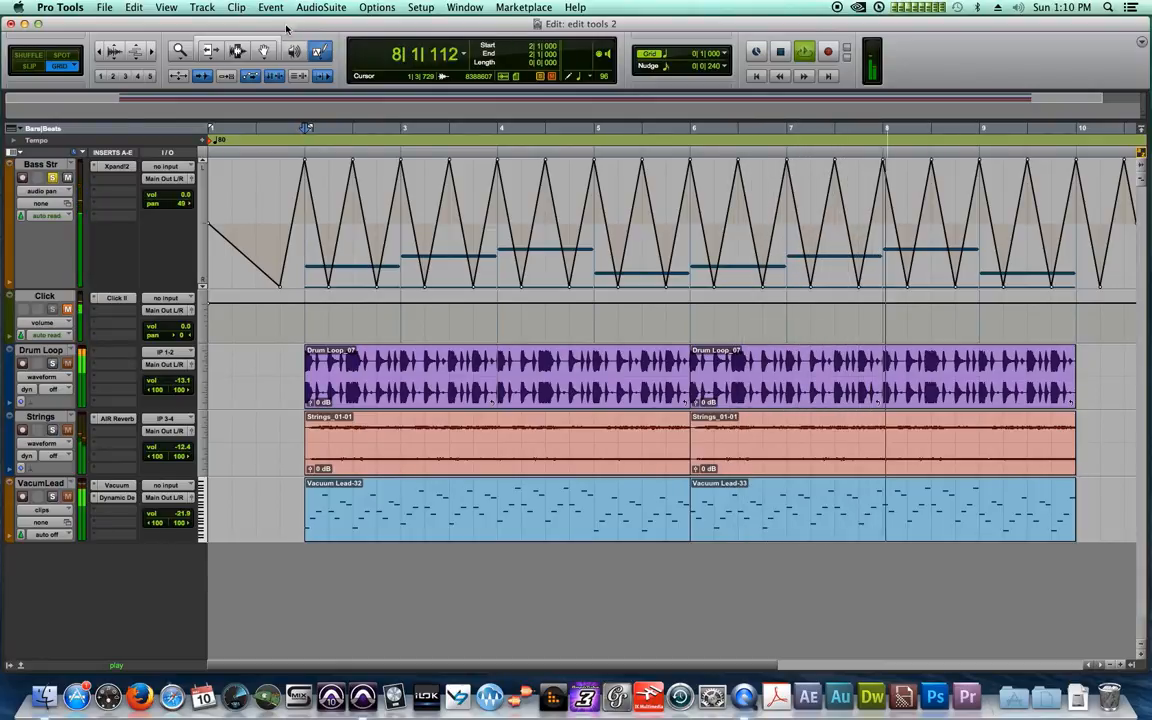
key(space)
click(290, 144)
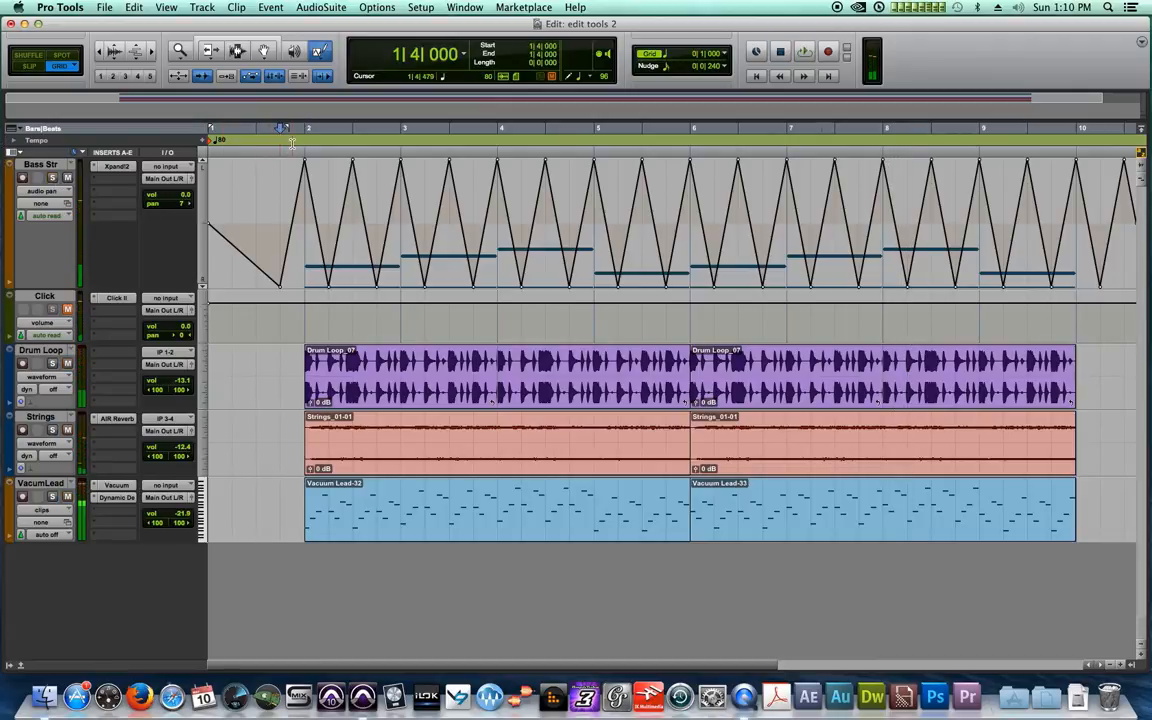
key(space)
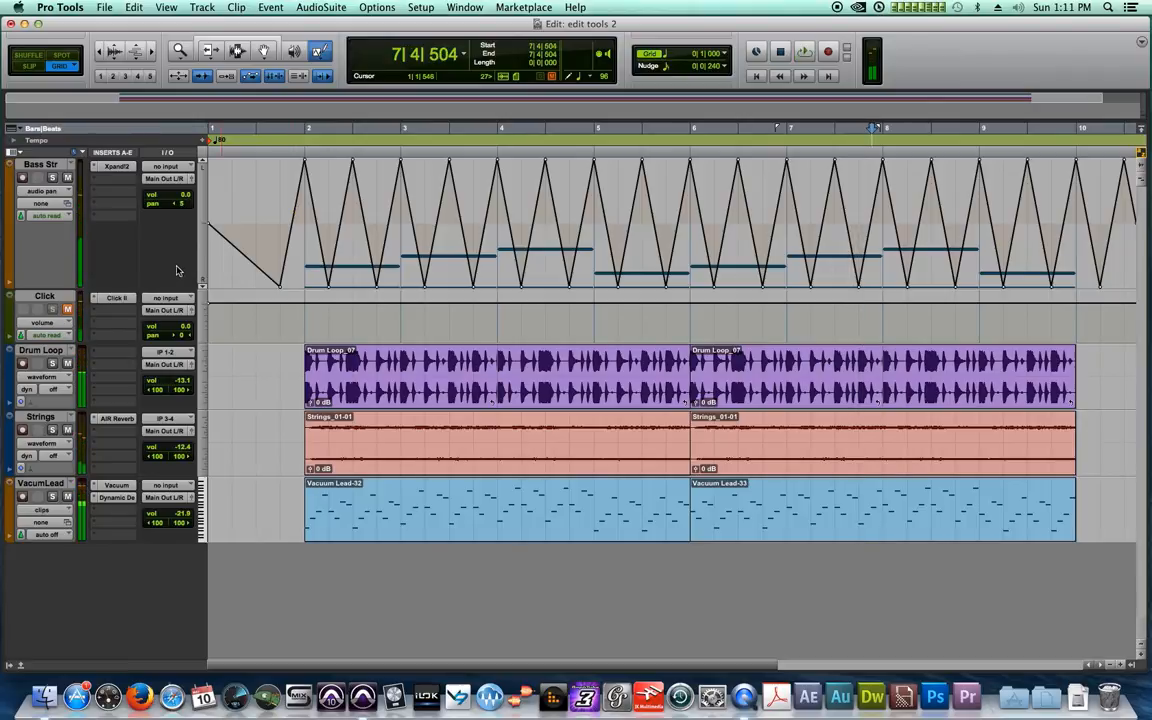
Step: Delete the triangle pan automation on Bass Str from bar 1 to past bar 10 and return to the session start
click(247, 54)
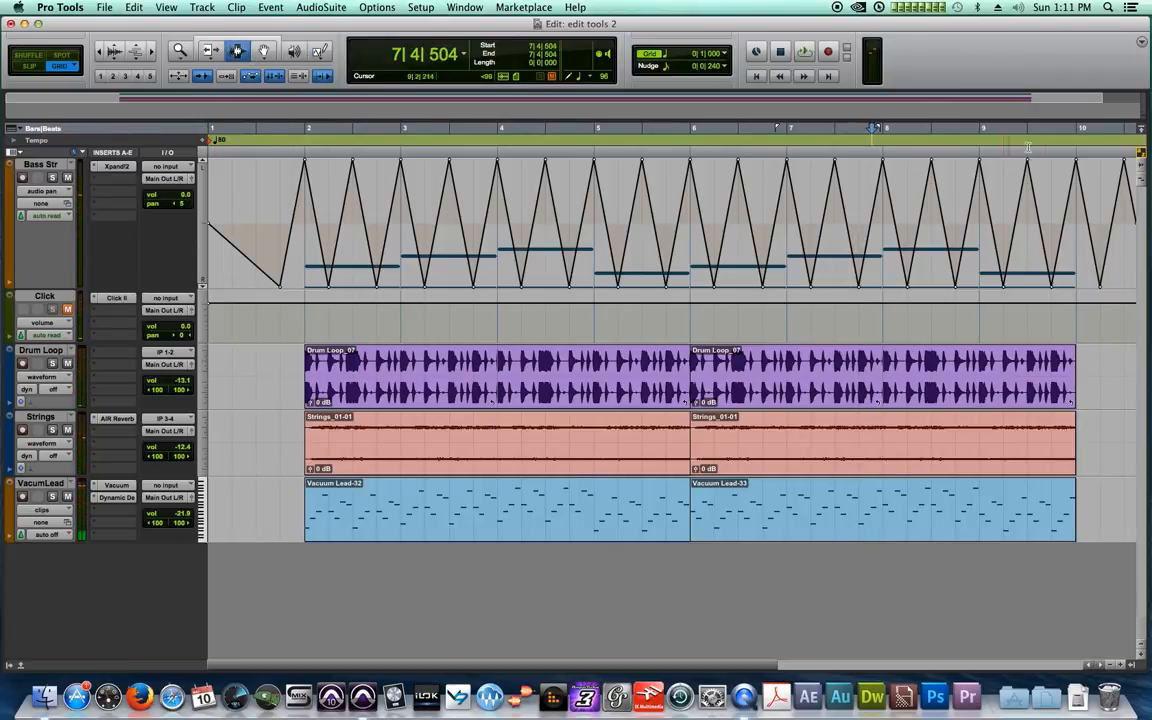
drag(212, 190, 670, 231)
key(BackSpace)
key(Return)
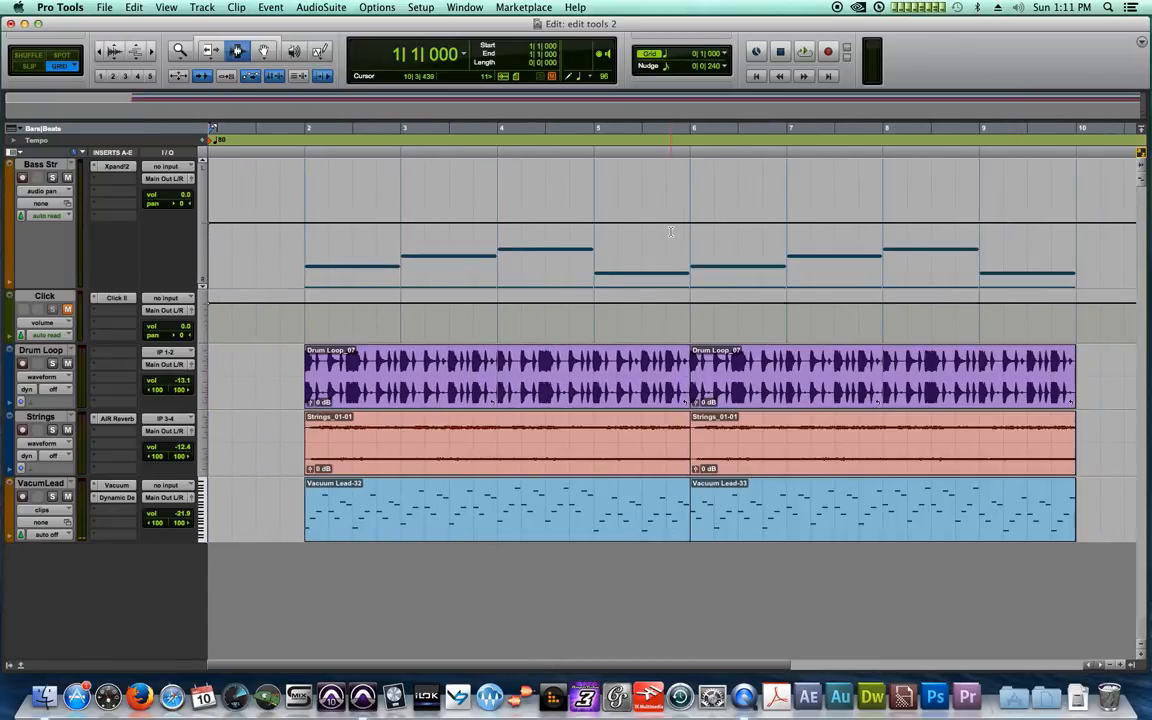
Step: Set the grid value to 1/16 note and draw full-range square pan automation on Bass Str from bar 2 to past bar 10
click(666, 58)
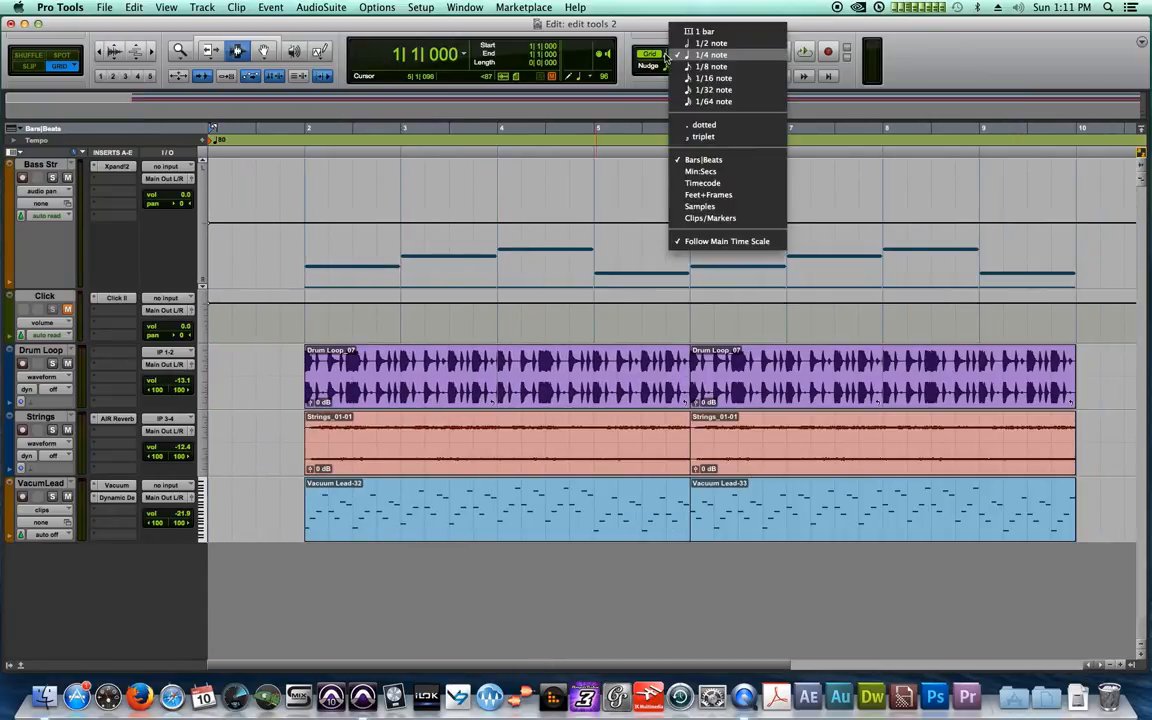
click(705, 92)
mouse_move(320, 53)
mouse_down()
mouse_move(374, 108)
mouse_move(370, 131)
mouse_up()
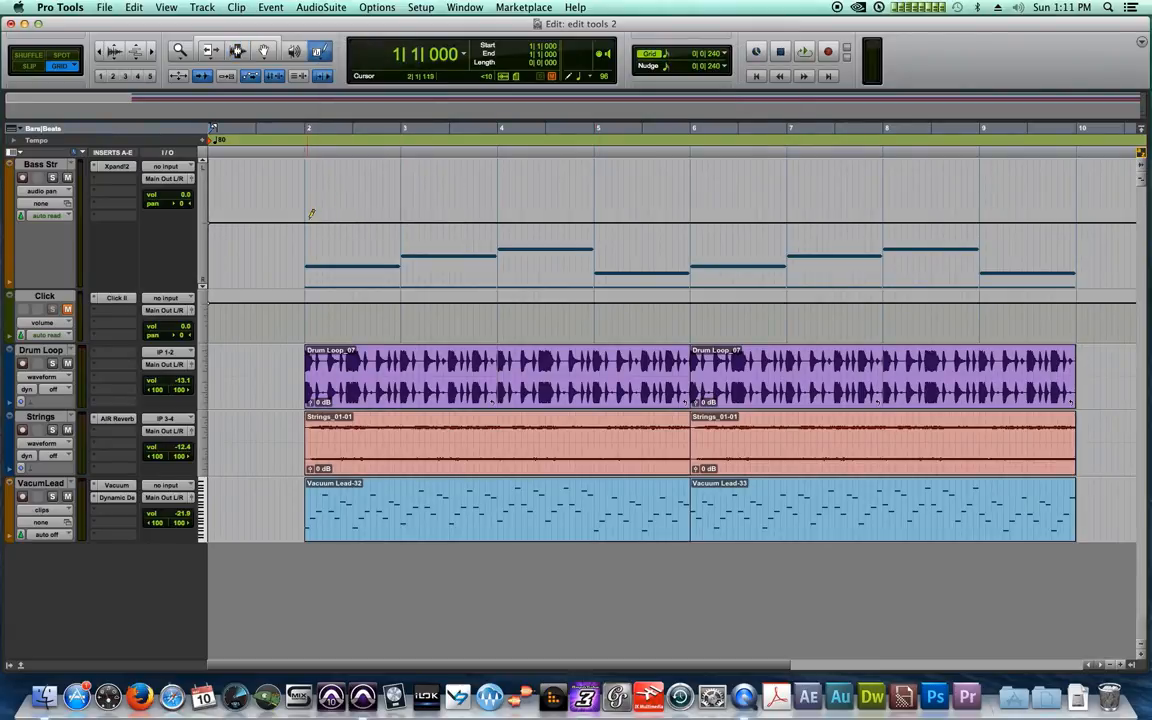
mouse_move(335, 240)
mouse_down()
mouse_move(932, 240)
mouse_move(1092, 365)
mouse_move(1138, 358)
mouse_move(1106, 349)
mouse_up()
Step: Play the square panning from just before bar 2, soloing Bass Str for part of the playback
key(Return)
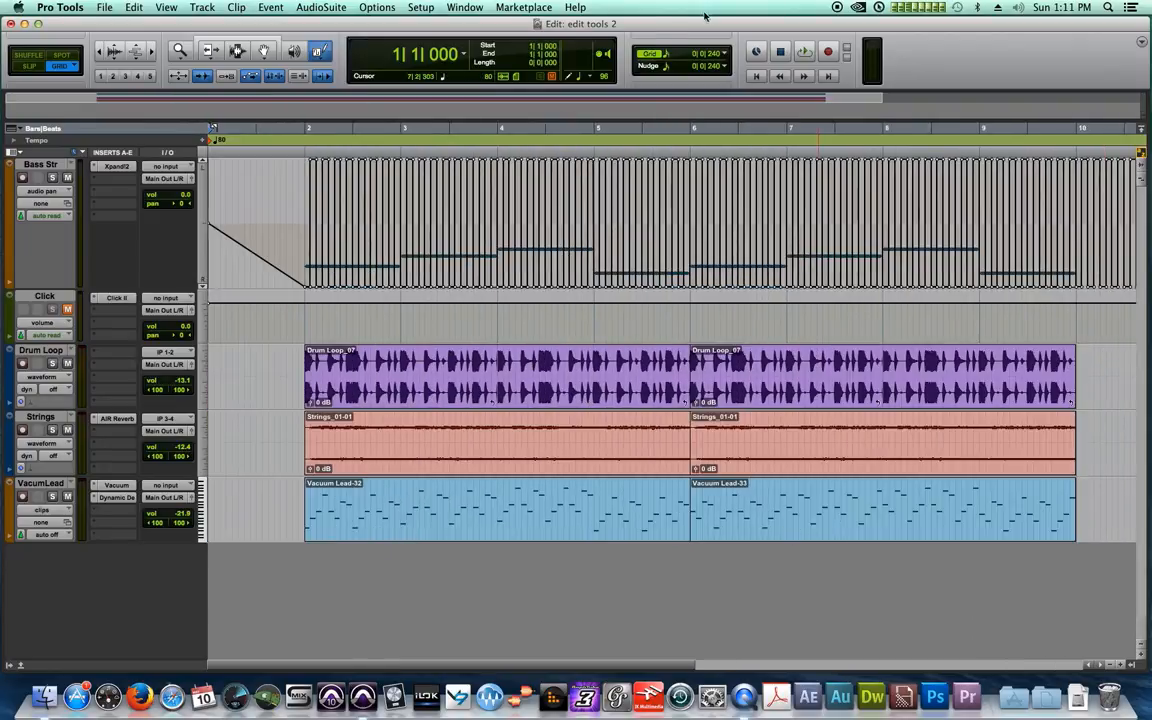
key(space)
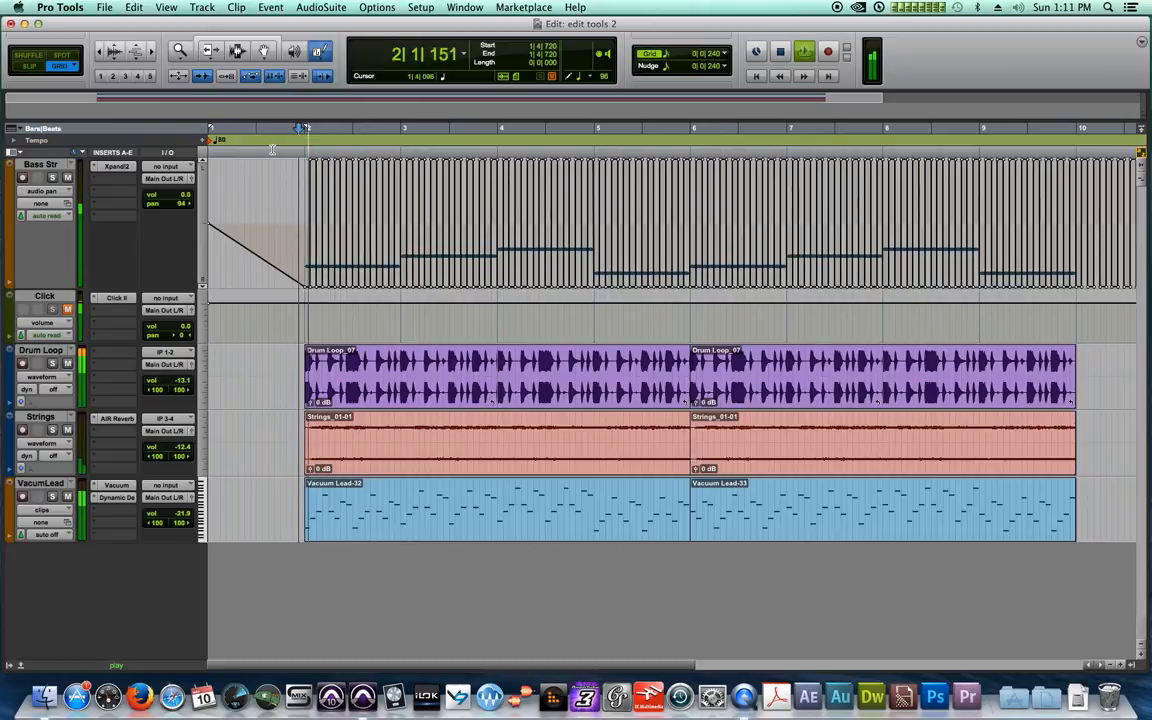
click(51, 178)
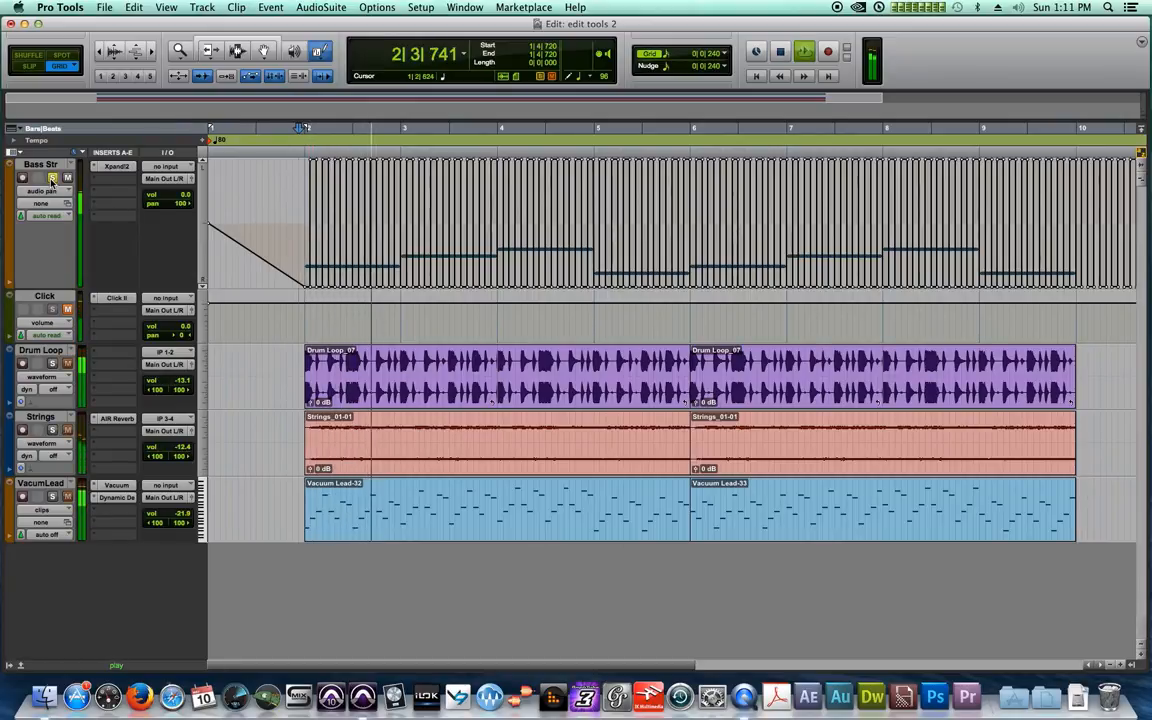
click(51, 178)
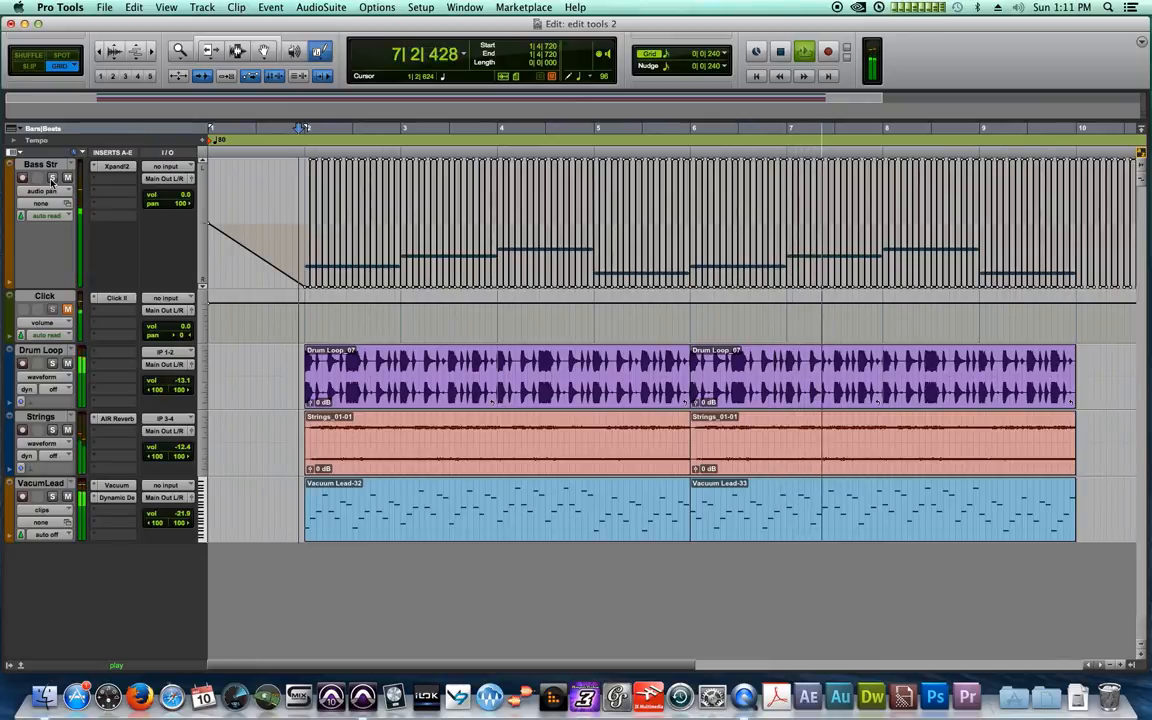
key(space)
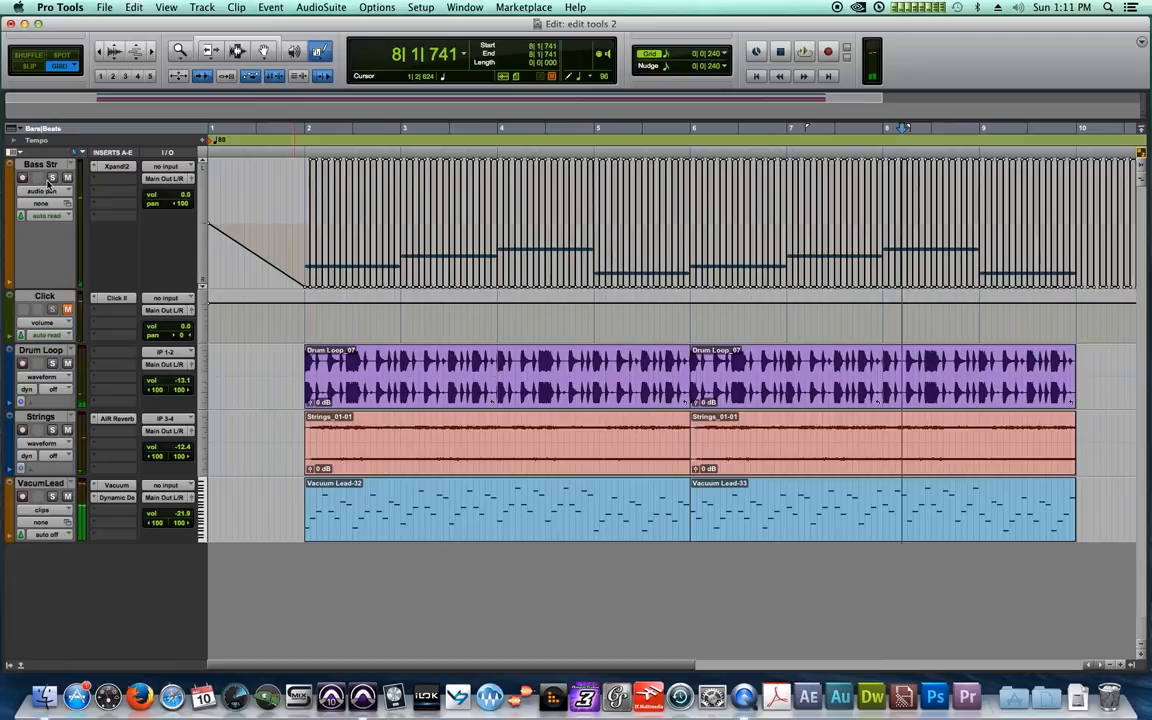
Step: Delete the square pan automation on Bass Str from bar 1 to past bar 10 and return to the session start
click(236, 51)
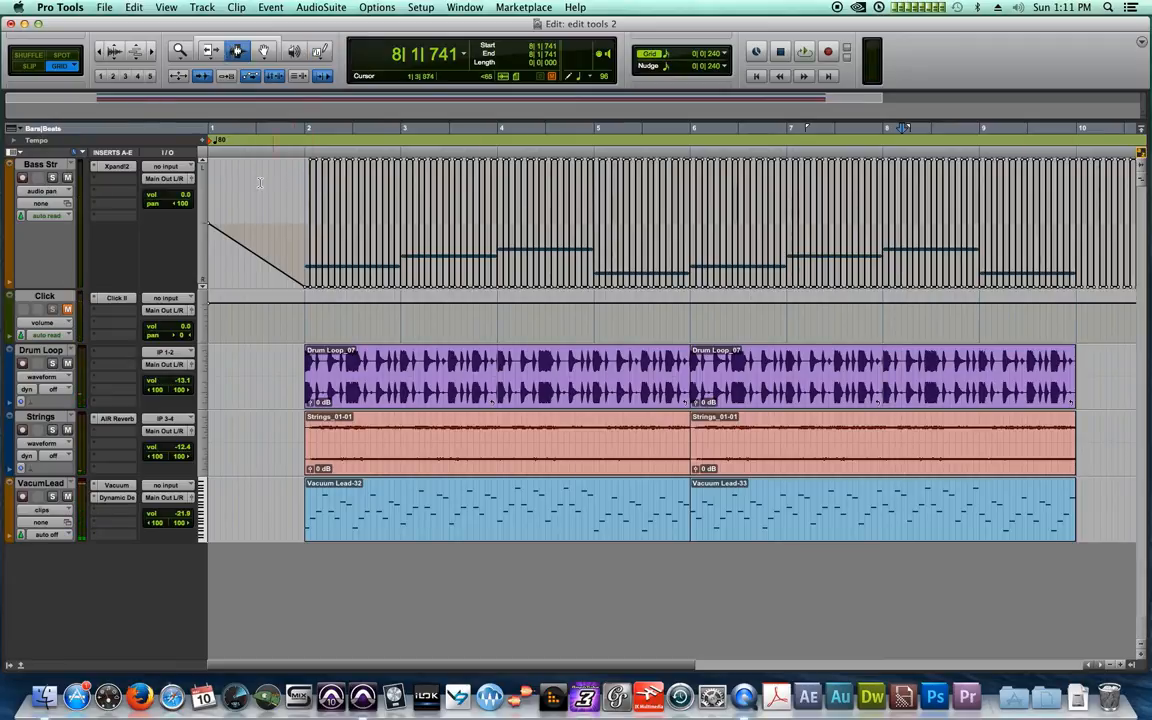
drag(212, 225, 660, 270)
key(Return)
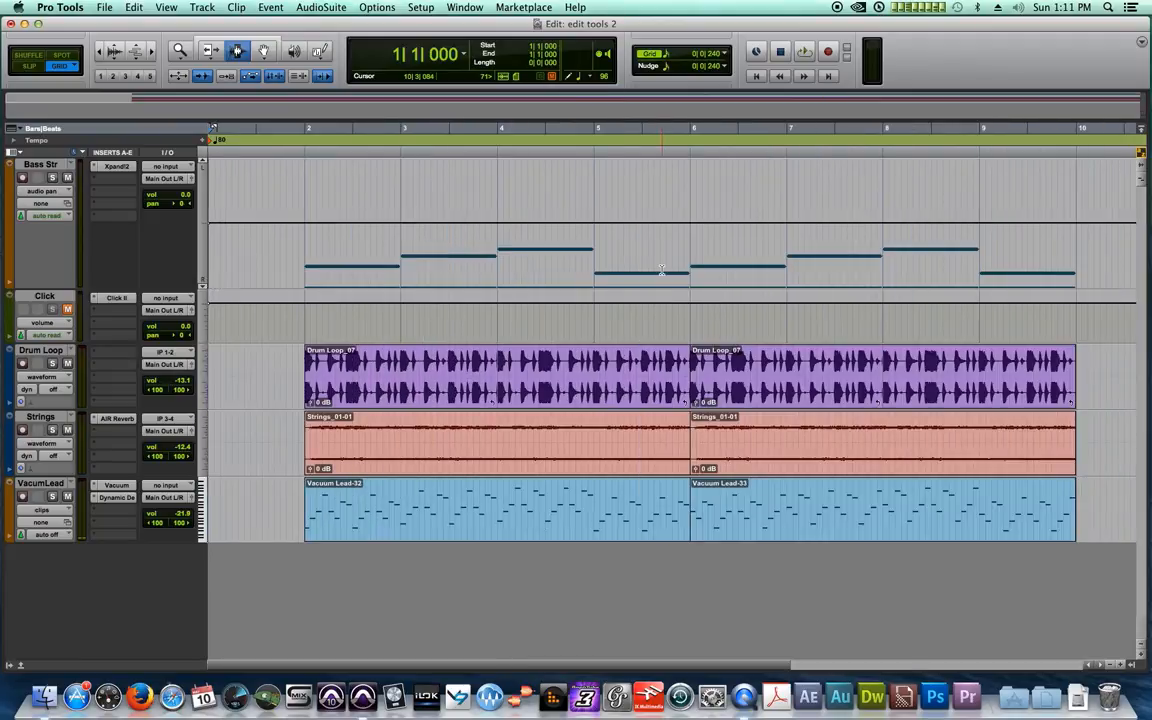
Step: Switch the Bass Str track's view from audio pan to clips and set the Pencil tool's shape to Parabolic
click(40, 190)
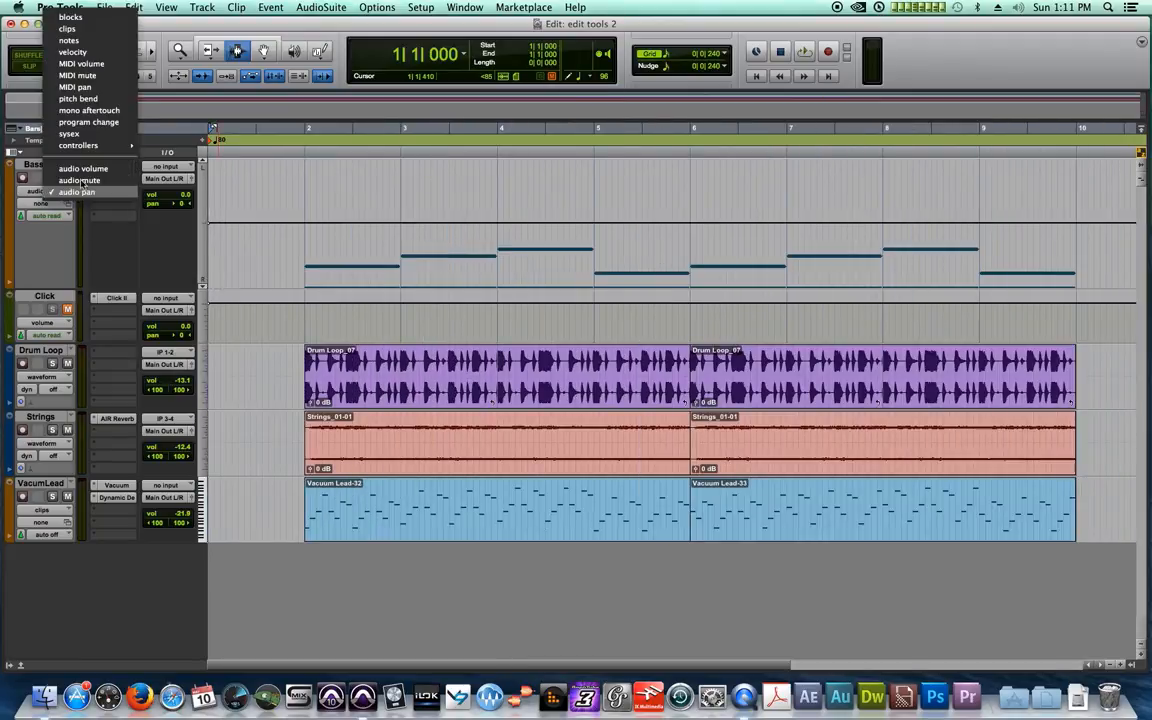
click(80, 27)
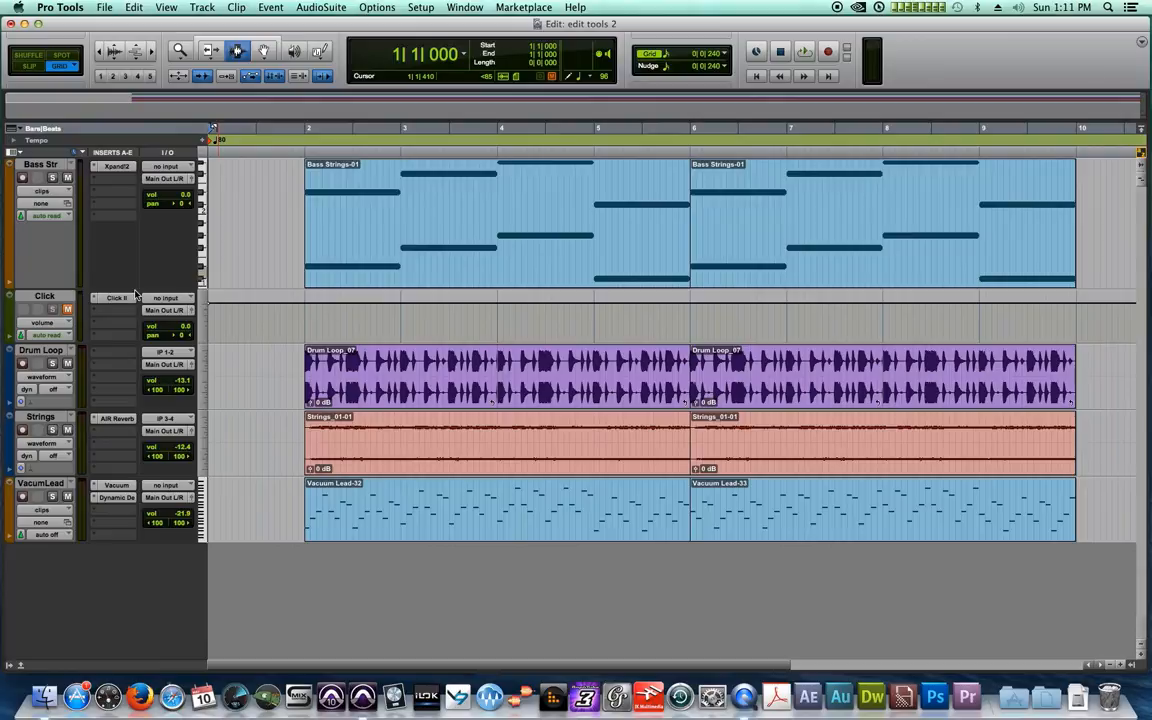
click(321, 50)
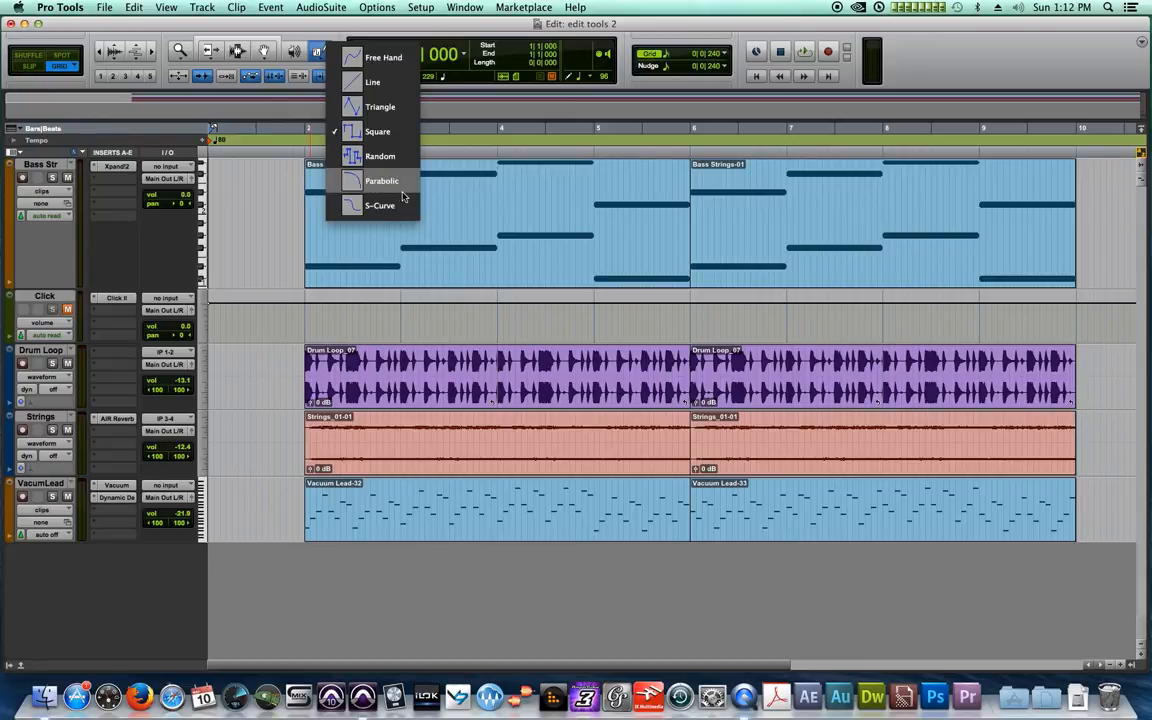
click(397, 188)
key(ctrl+minus)
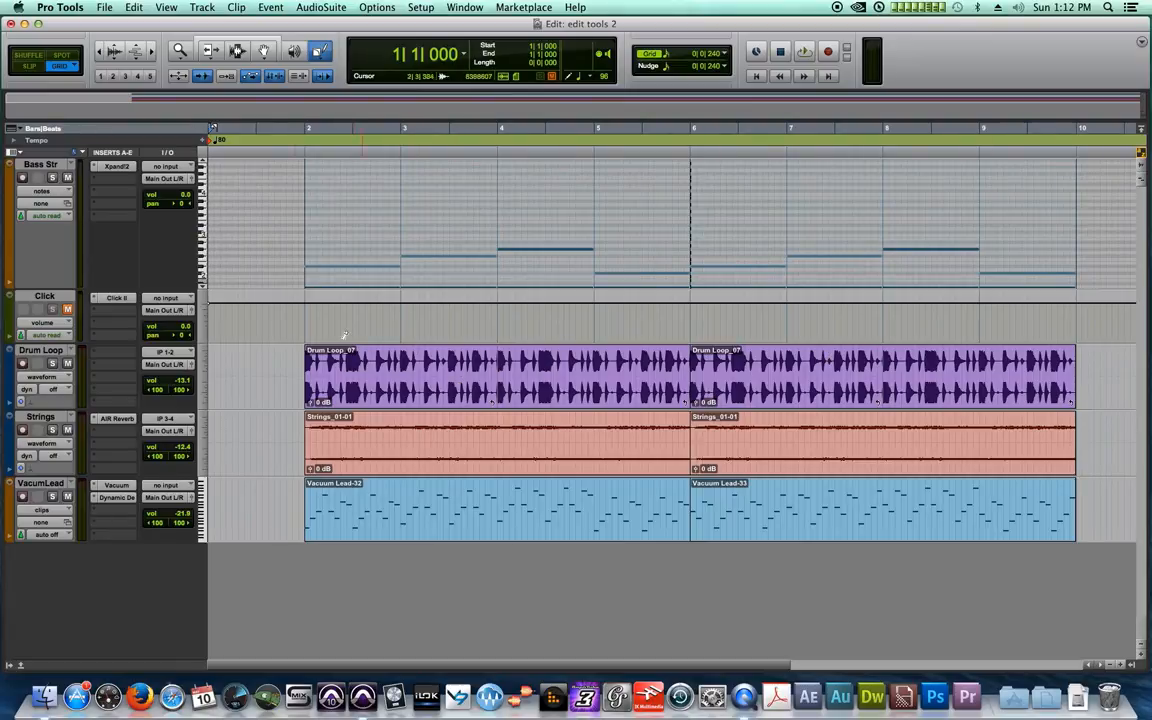
click(42, 191)
click(80, 180)
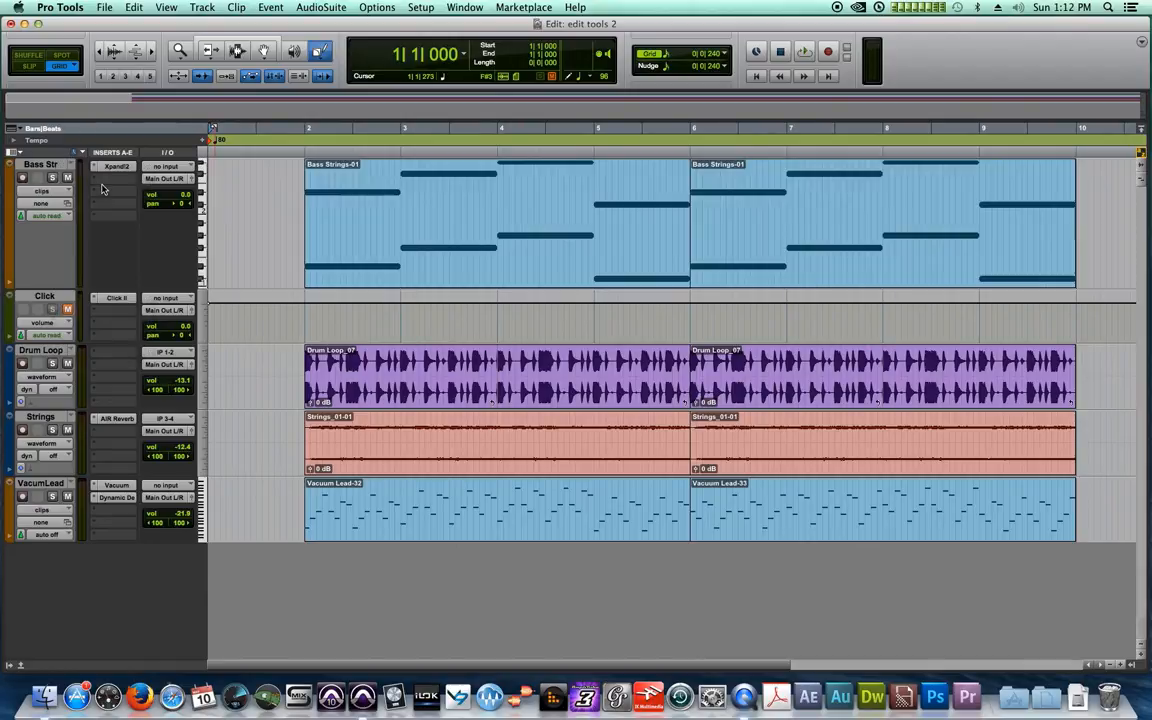
click(320, 50)
click(454, 212)
click(321, 53)
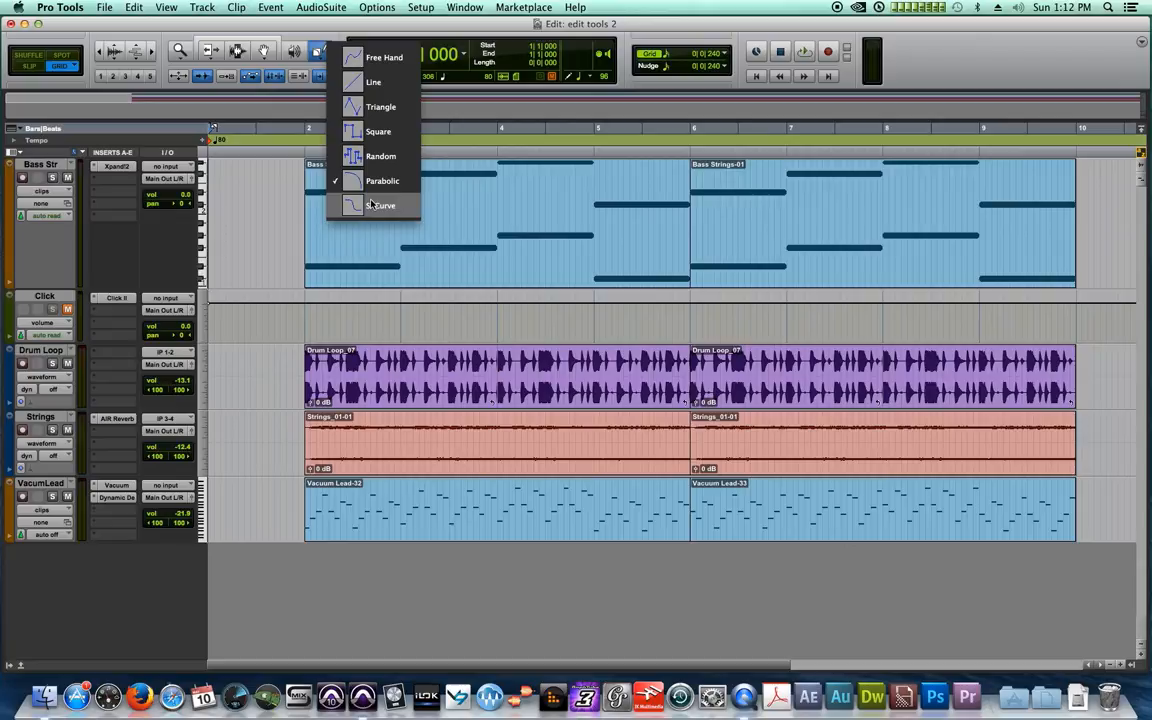
click(381, 183)
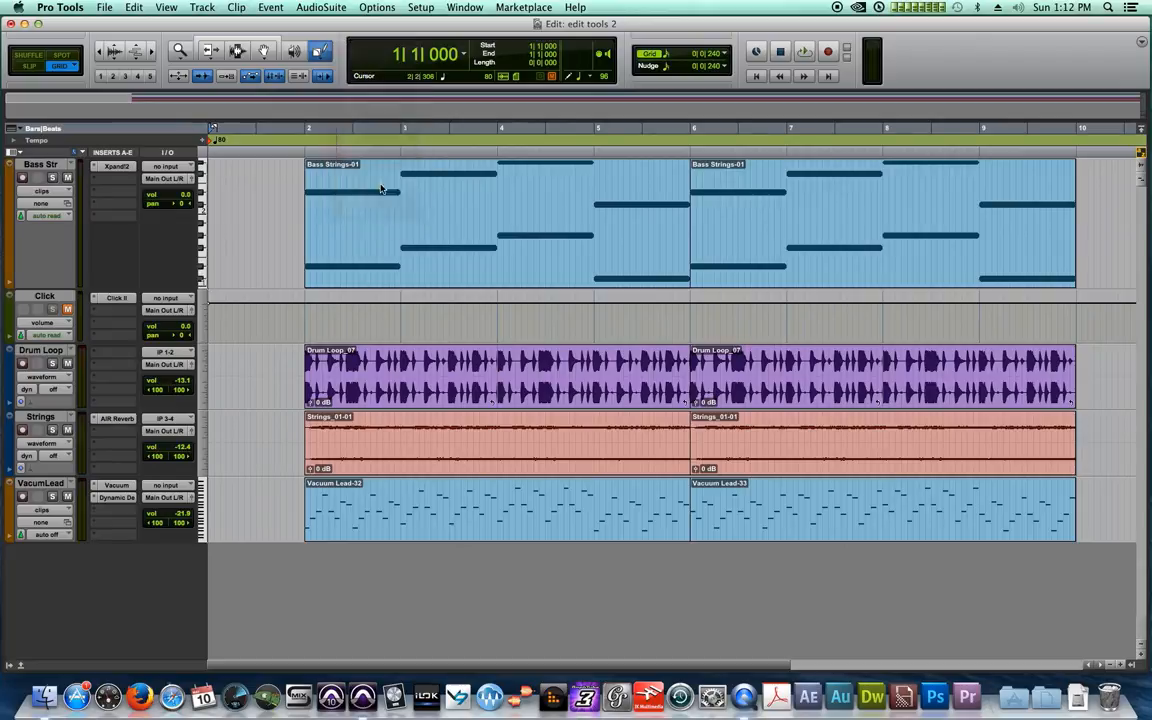
click(326, 58)
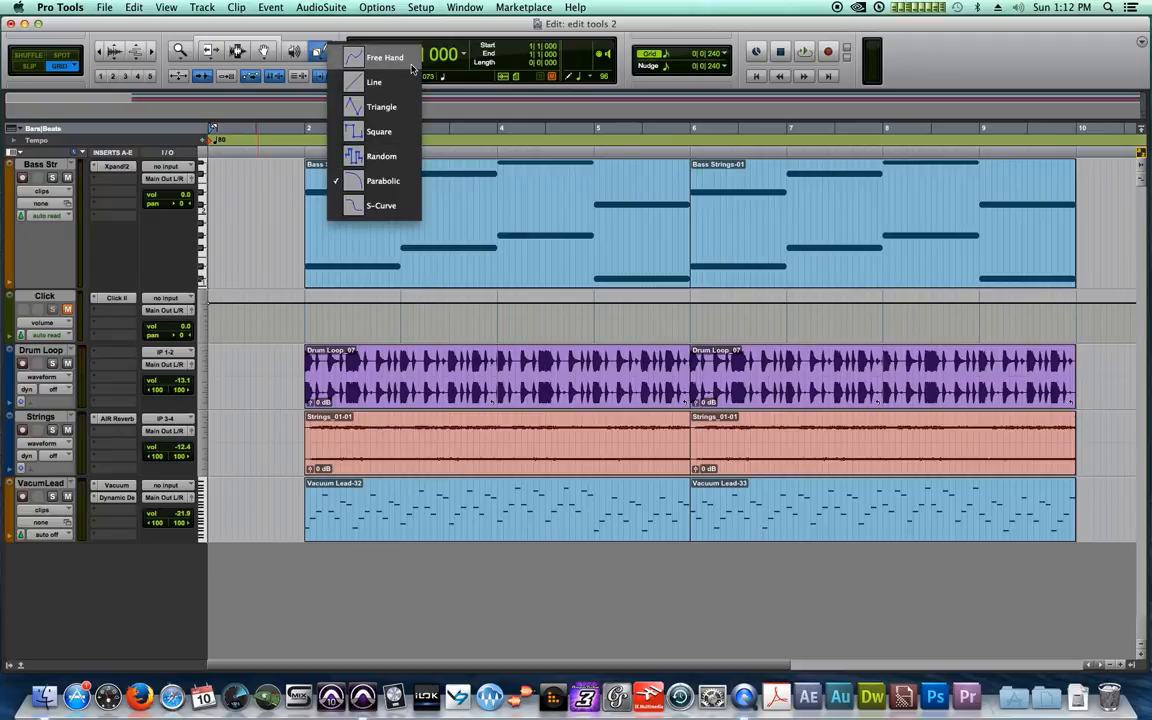
click(390, 192)
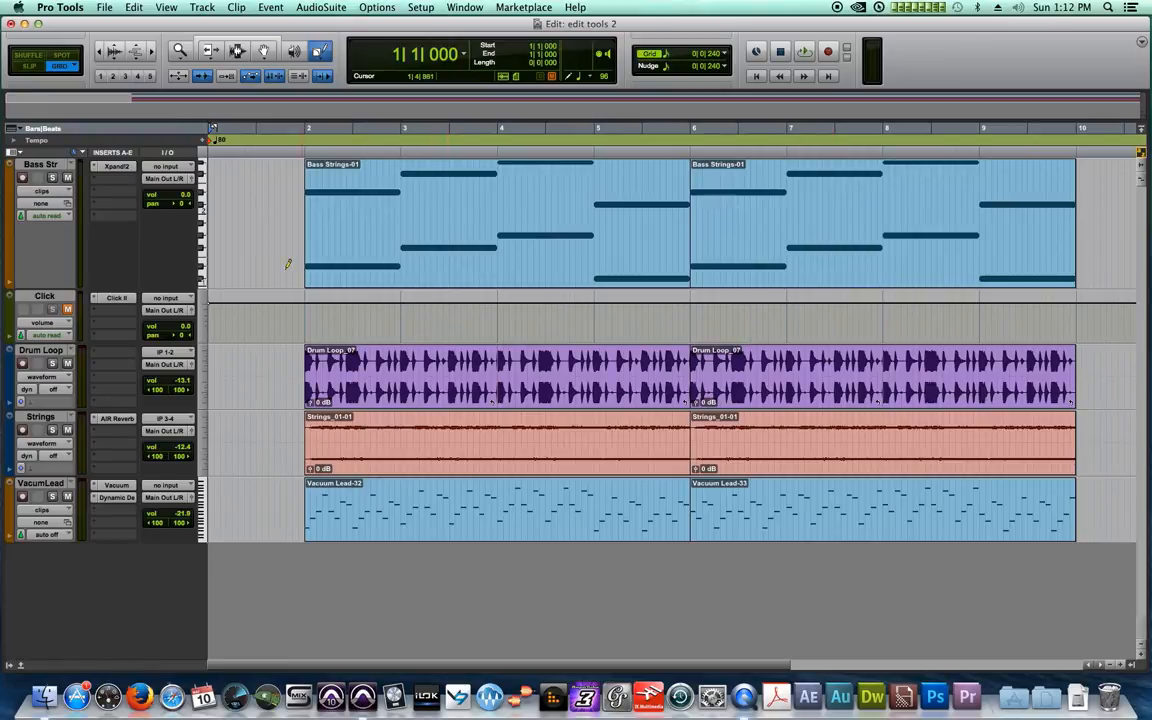
Step: Expand the Tempo ruler into the Tempo editor and reduce the editor's height to leave more room for the tracks
click(11, 130)
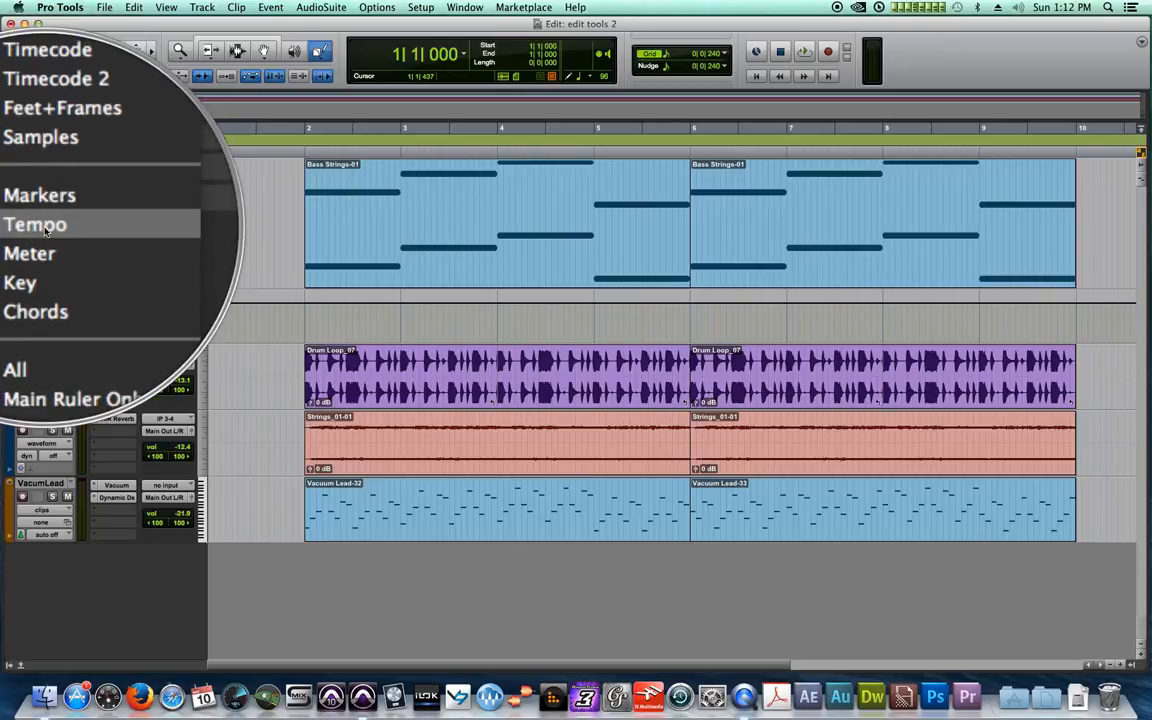
click(40, 224)
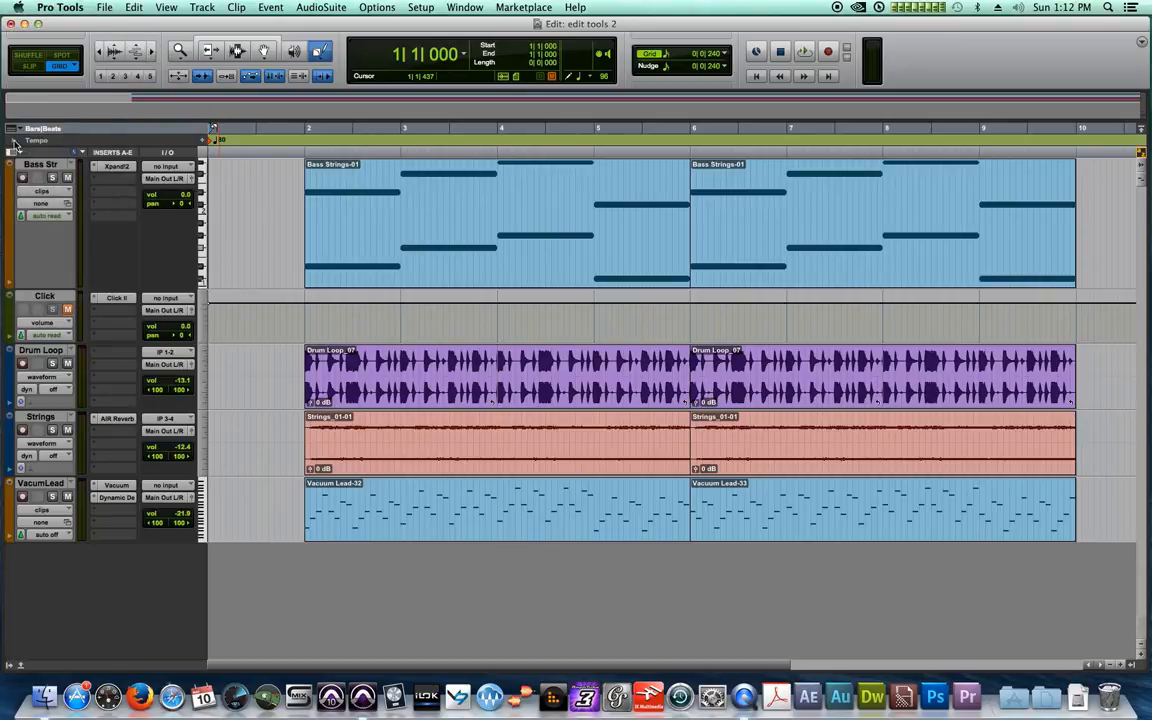
click(14, 142)
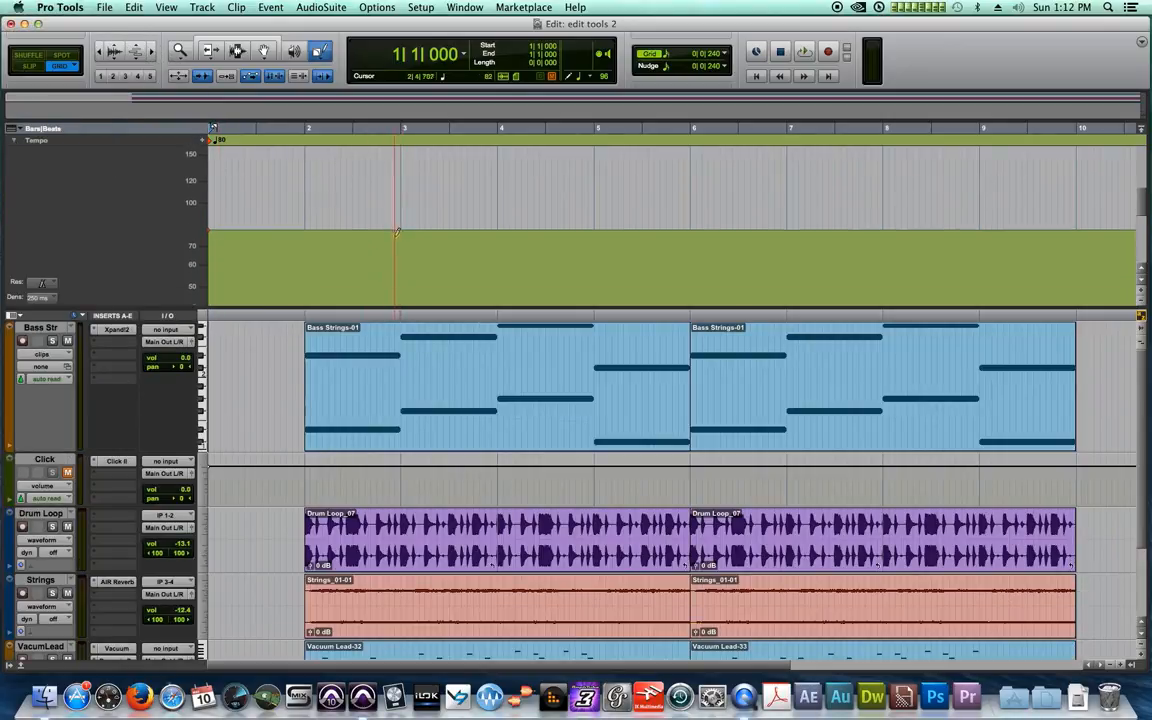
scroll(396, 232, down, 1)
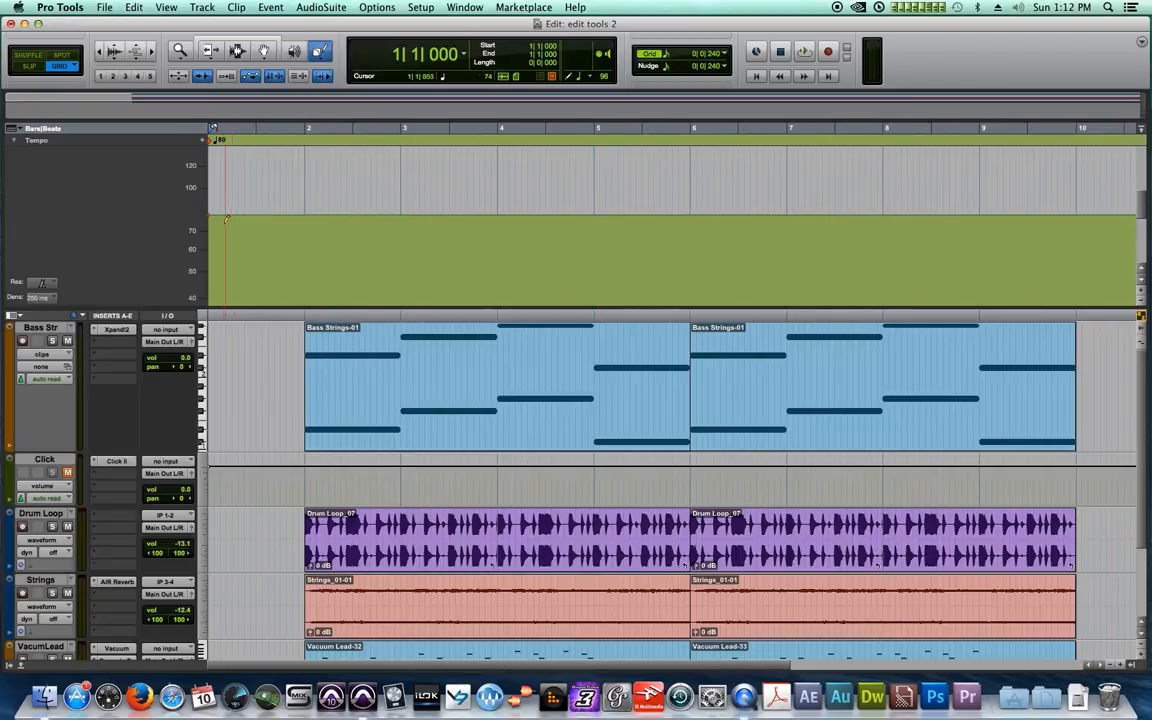
scroll(543, 240, down, 1)
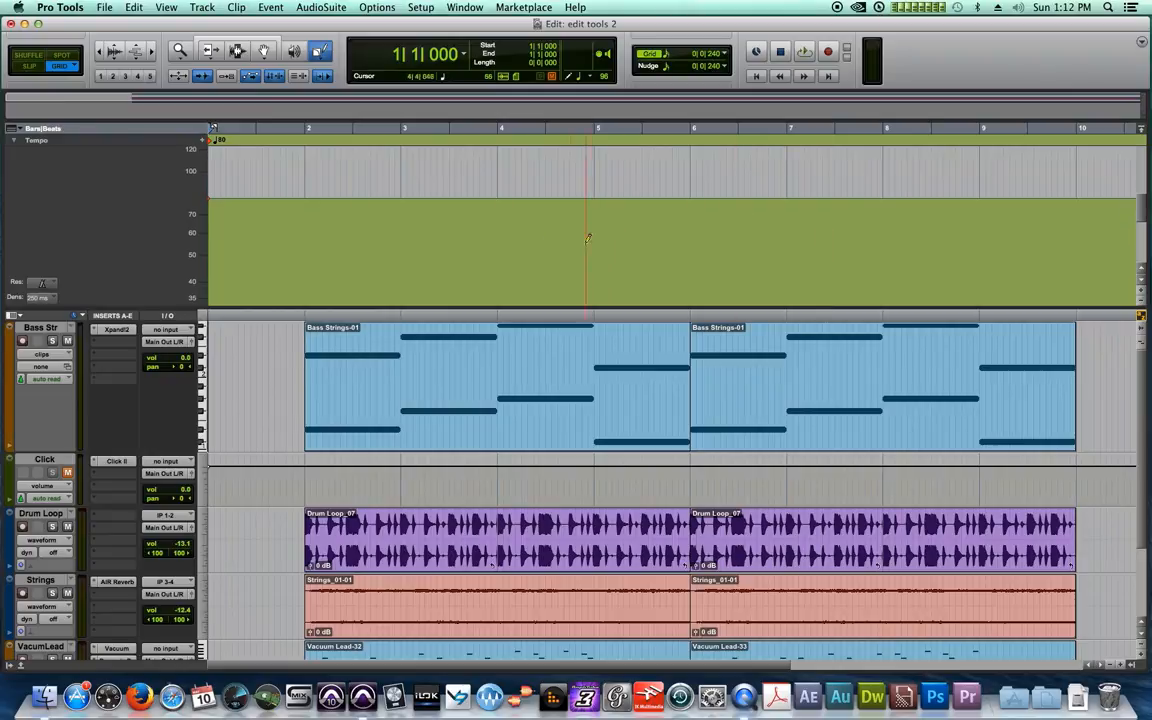
scroll(260, 437, down, 3)
scroll(245, 402, up, 3)
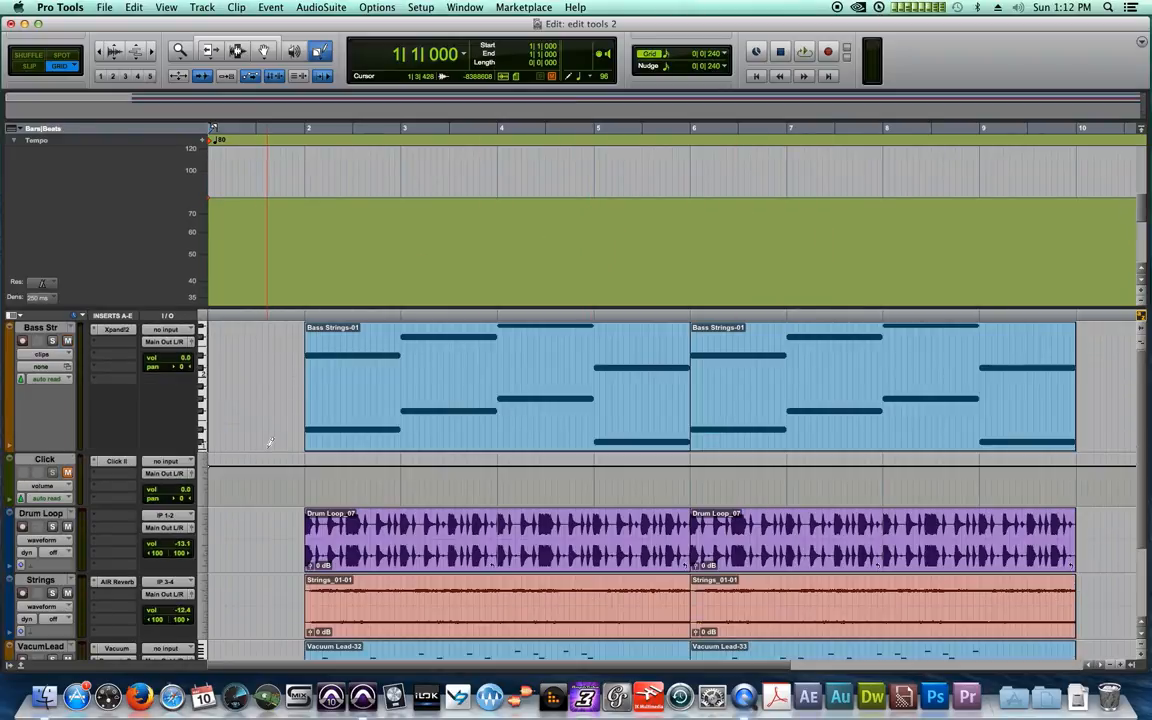
drag(357, 305, 352, 264)
Step: Move the Click track below all others and VacumLead directly under Bass Str, and reduce the Bass Str track's height
drag(63, 421, 62, 556)
drag(55, 488, 45, 345)
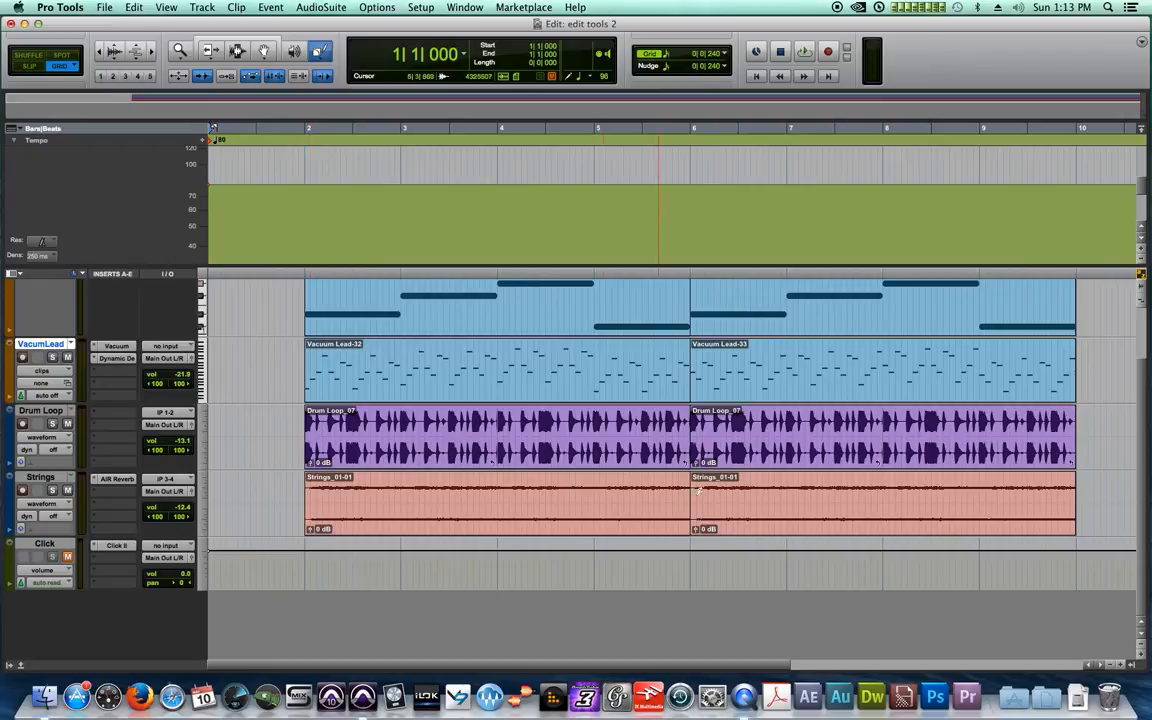
scroll(690, 489, up, 3)
drag(100, 412, 88, 350)
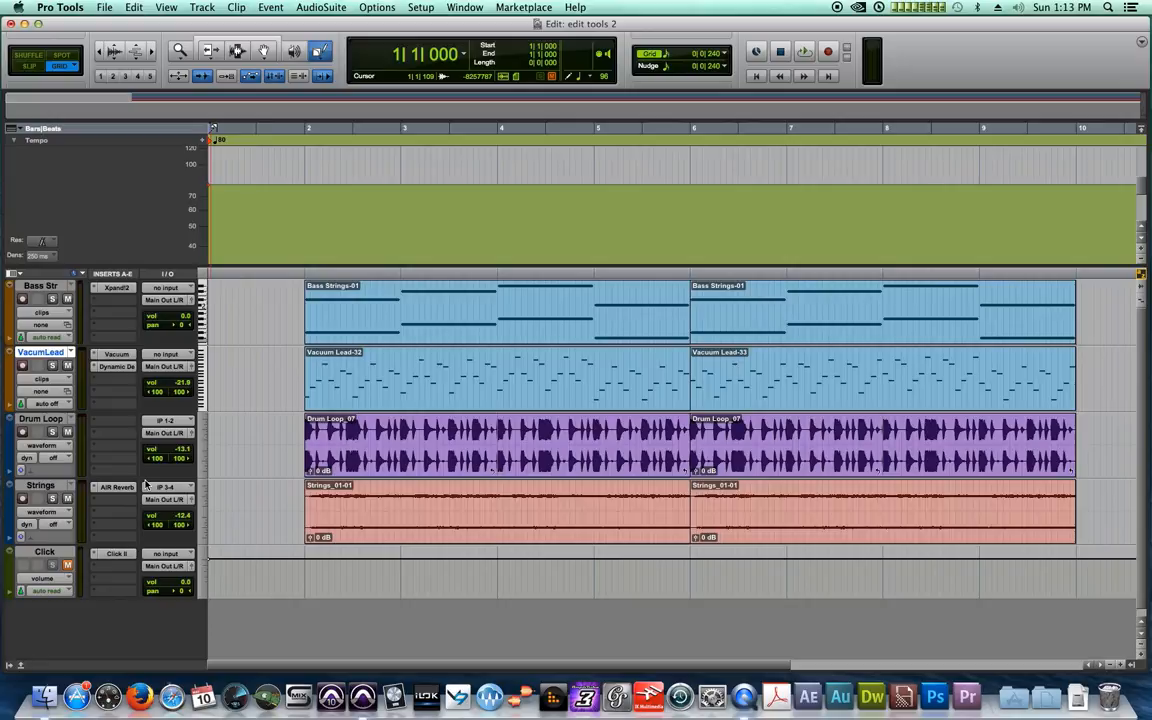
Step: Select the first Drum Loop and Strings clips in turn with the Grabber tool, and place the cursor at bar 2
click(264, 51)
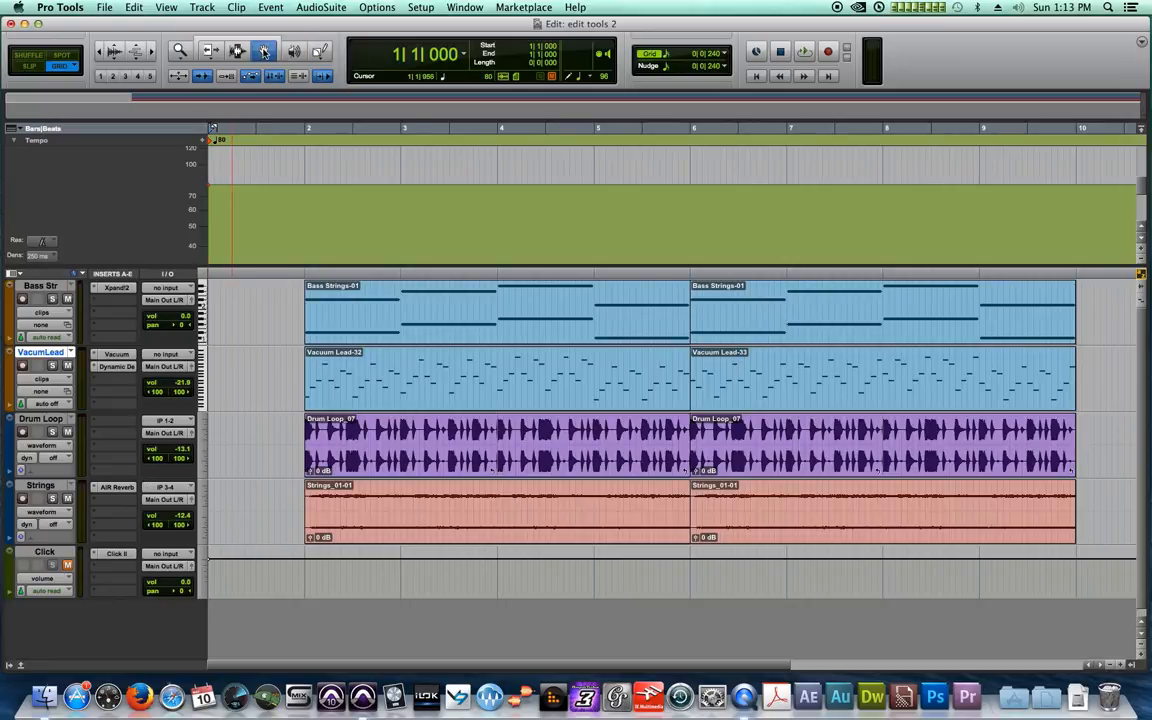
click(335, 443)
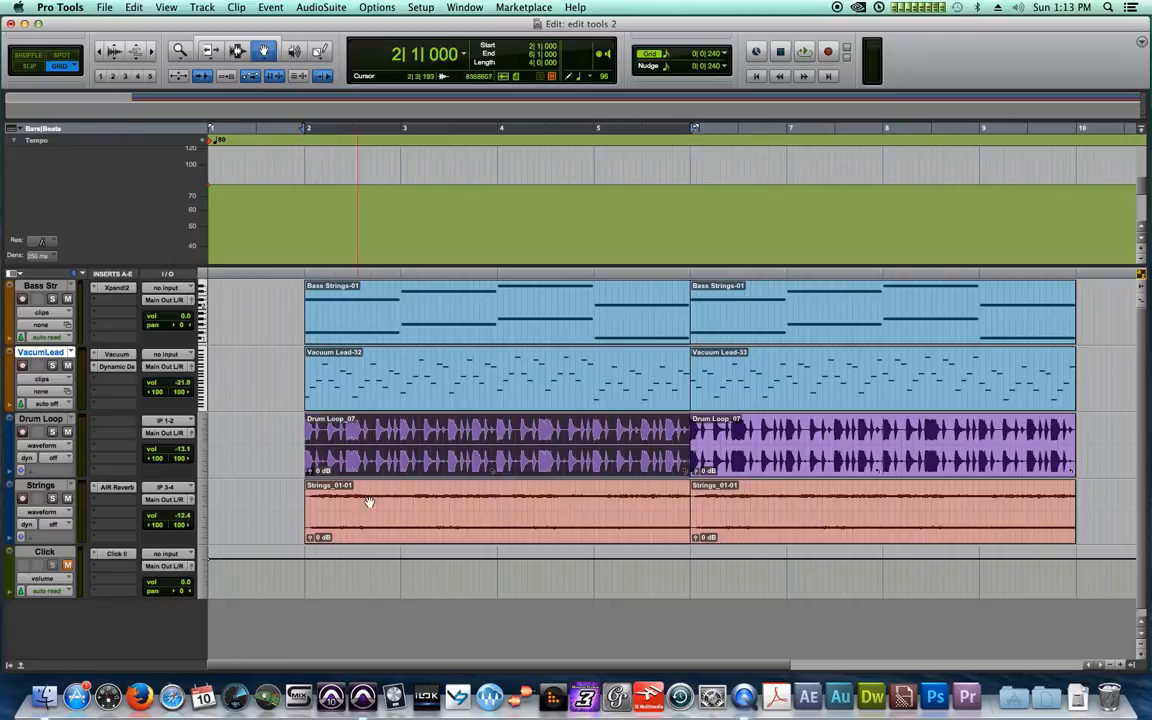
click(372, 507)
click(382, 463)
click(391, 509)
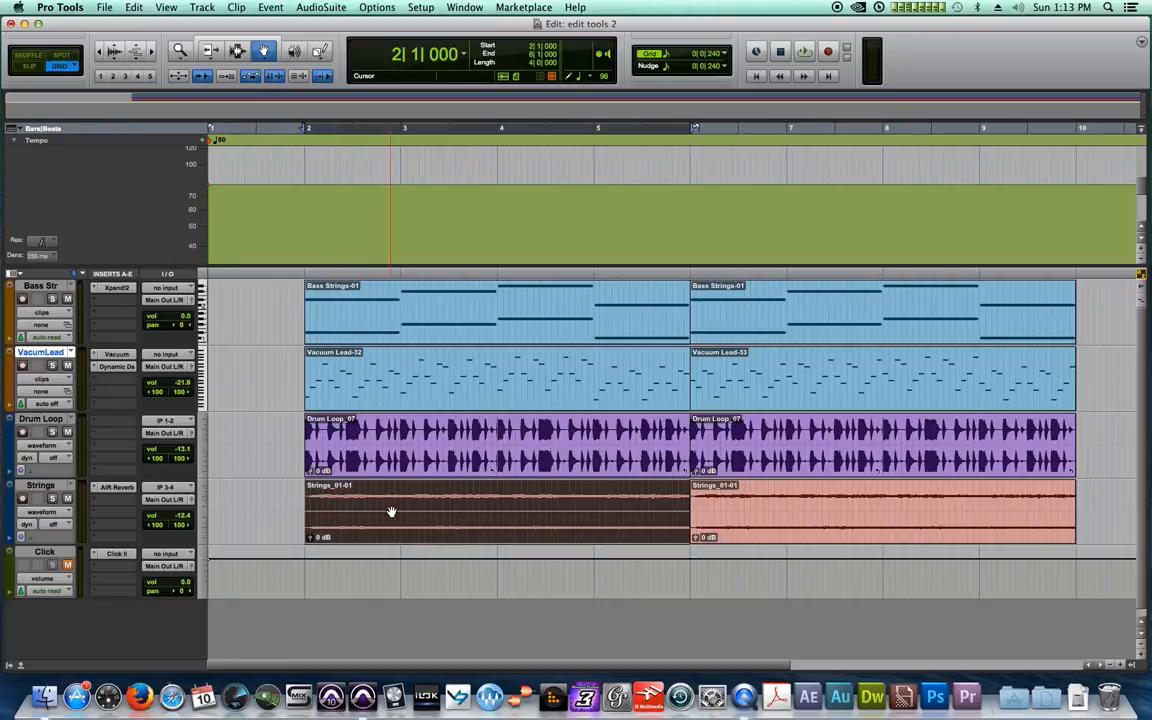
click(386, 460)
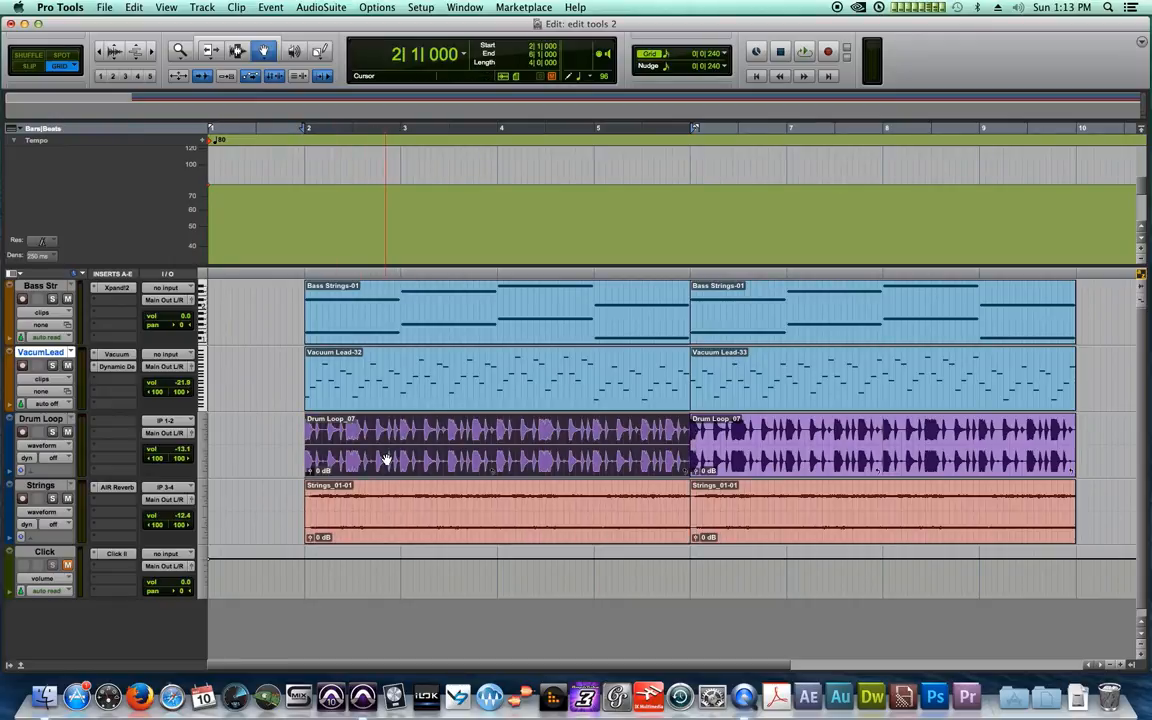
drag(1082, 214, 305, 218)
click(303, 219)
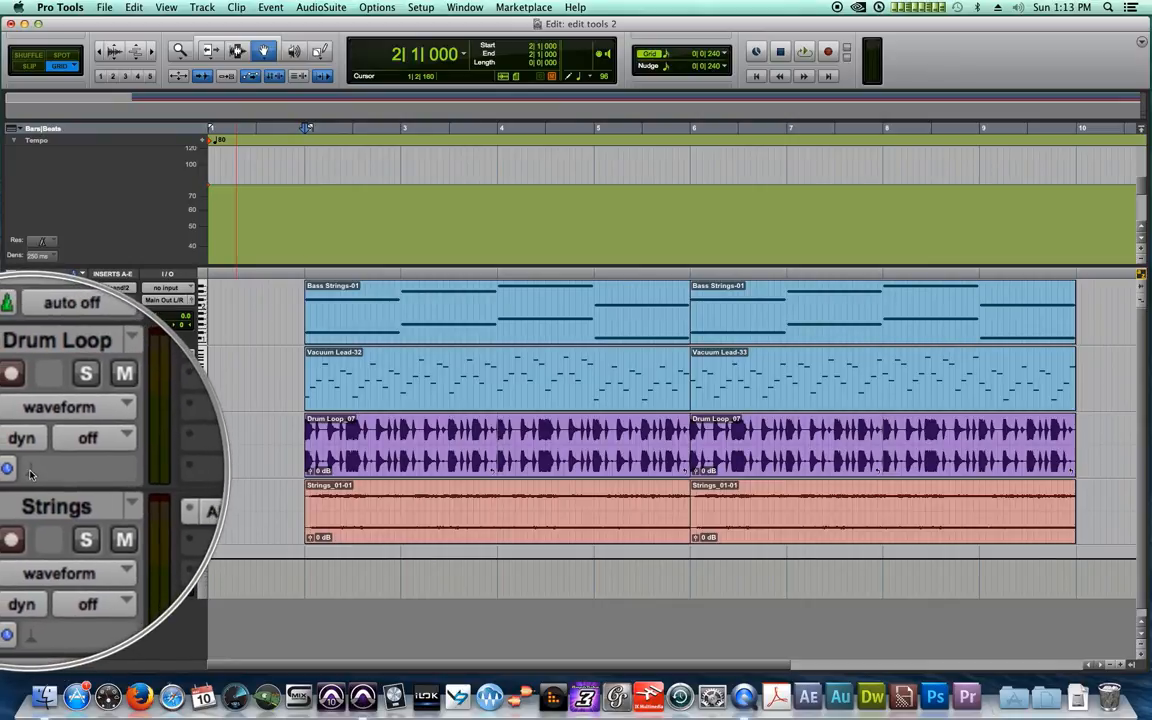
Step: Enable Polyphonic Elastic Audio on the Drum Loop and Strings tracks
click(30, 474)
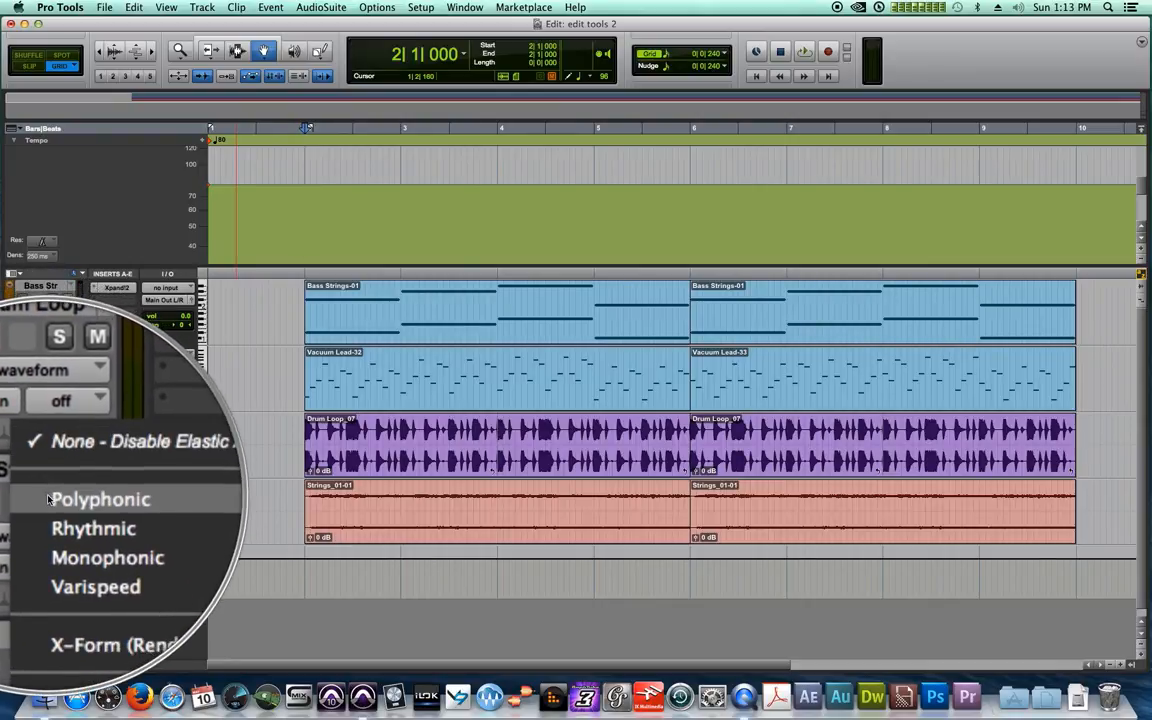
click(48, 499)
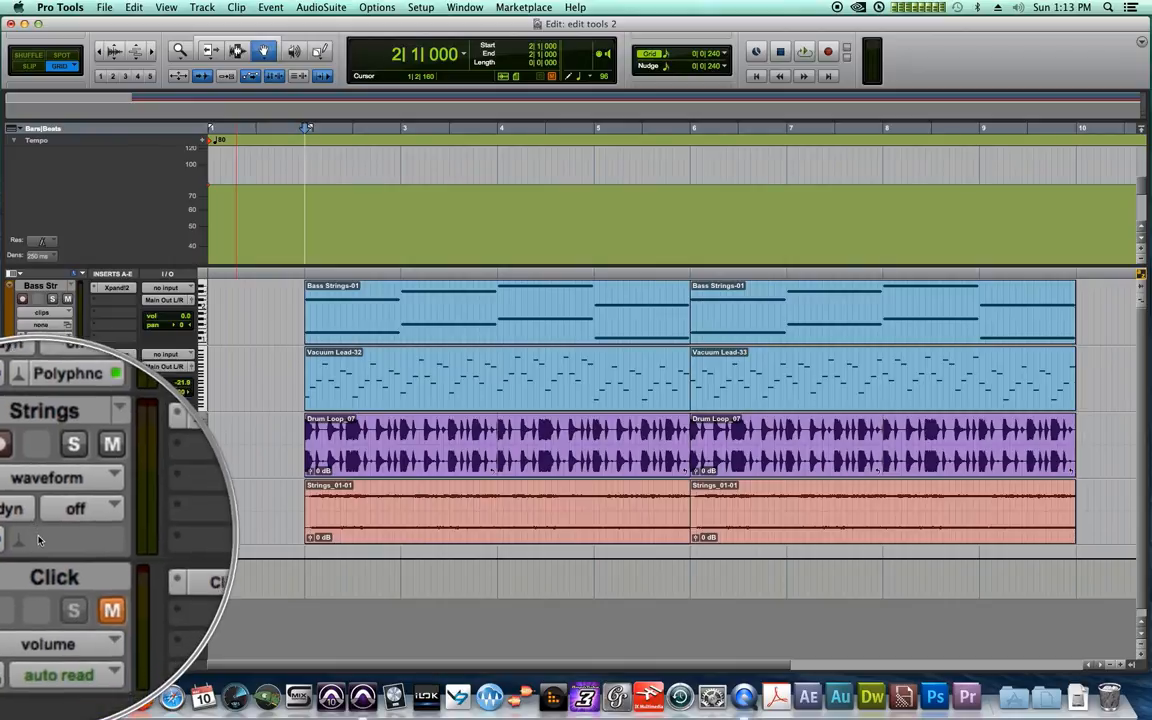
click(47, 541)
click(30, 556)
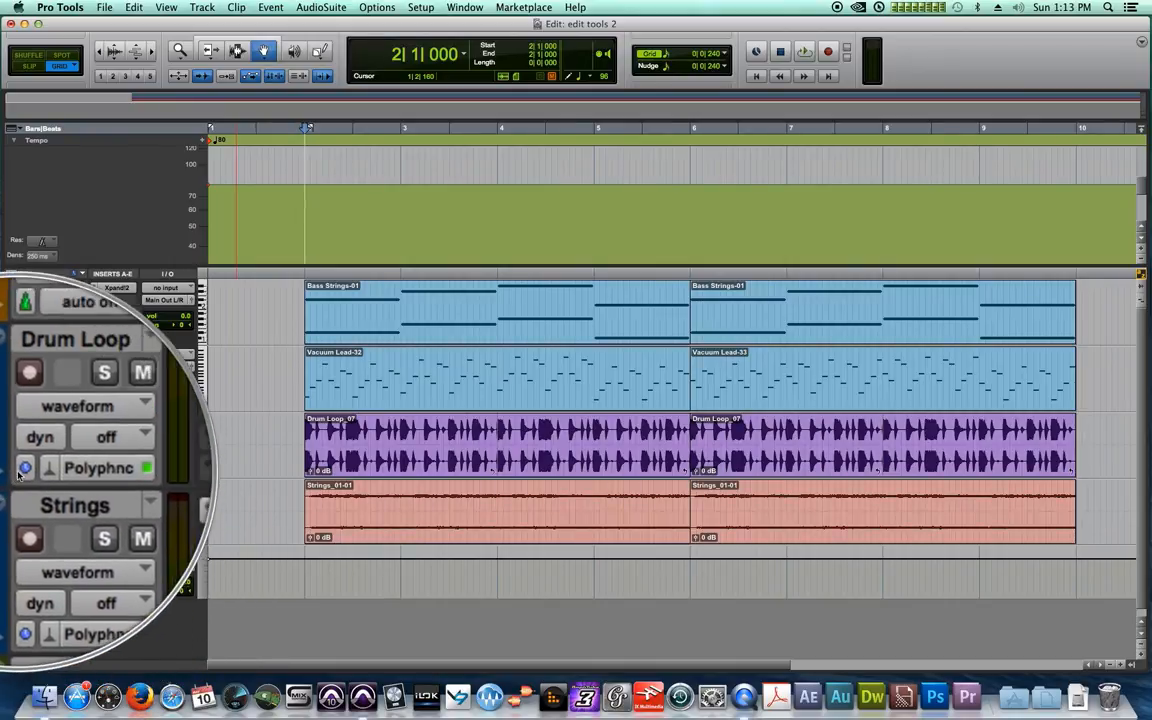
Step: Change the timebase of the Drum Loop and Strings tracks to Ticks
click(20, 468)
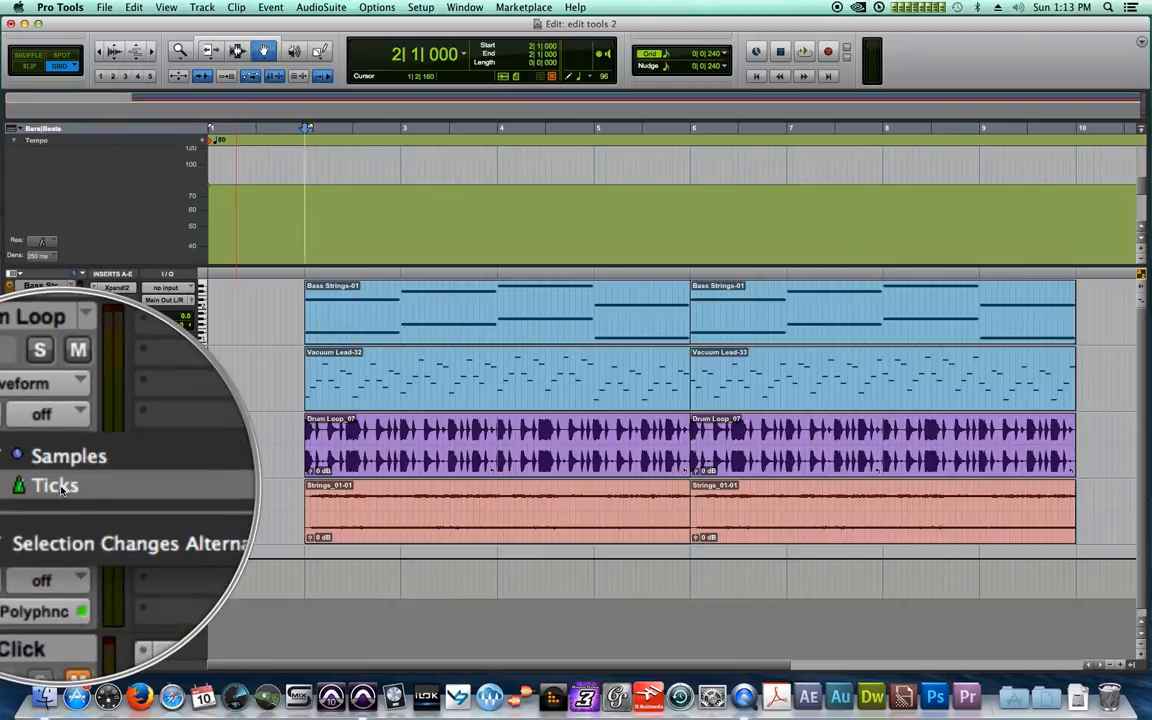
click(60, 488)
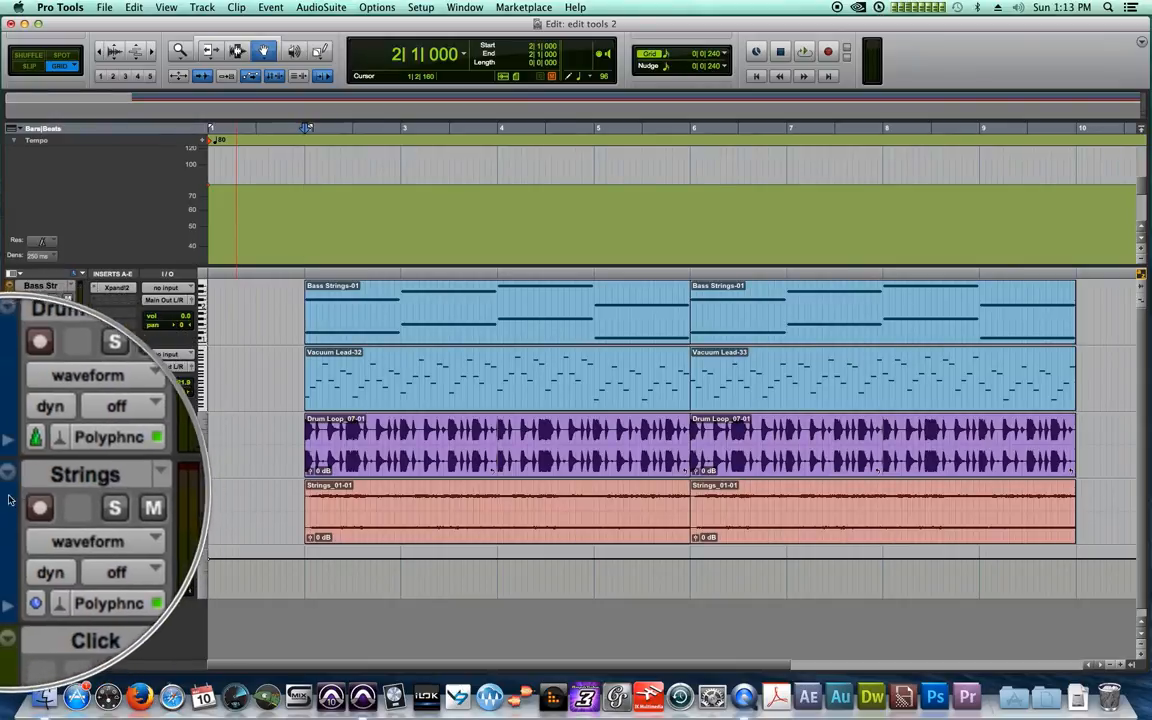
click(21, 540)
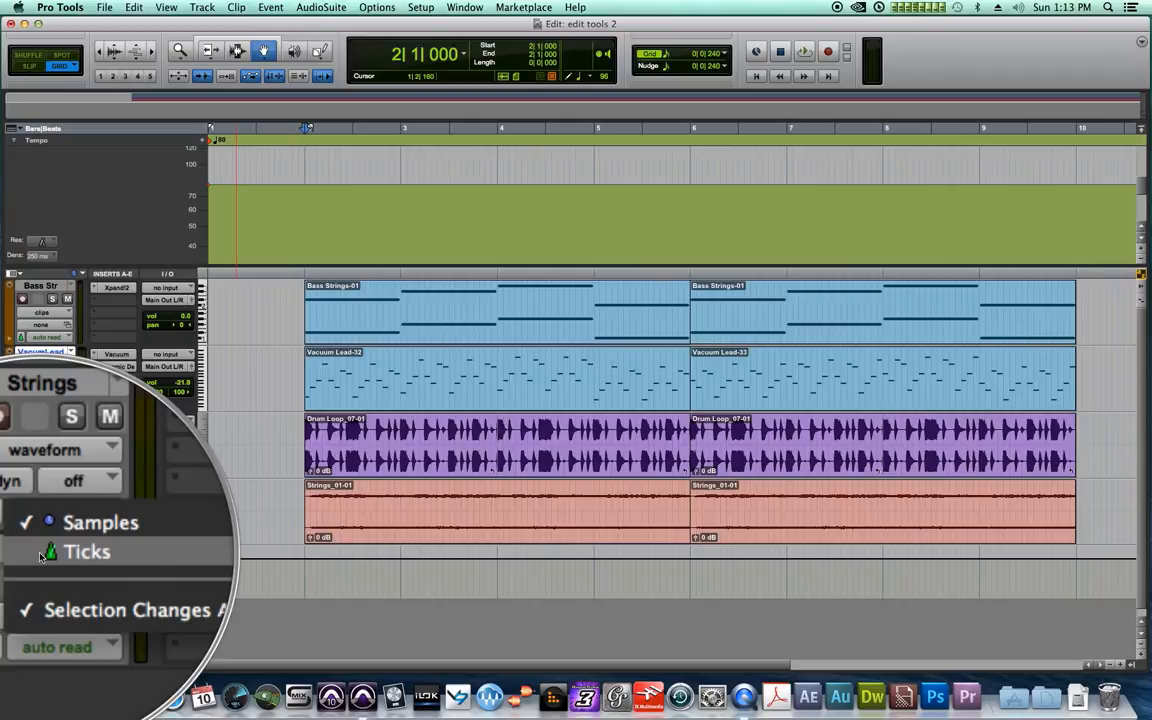
click(61, 560)
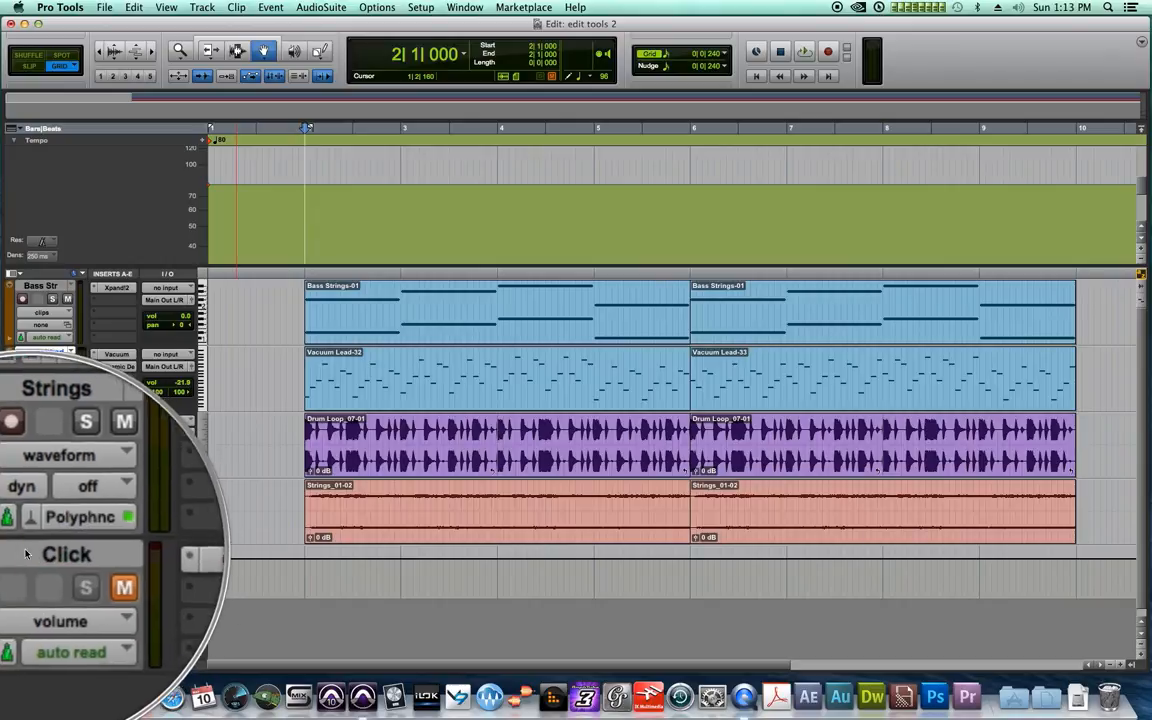
Step: Select the Drum Loop, Strings, VacumLead and Bass Str clips in turn to point out the audio and MIDI tracks
click(322, 452)
click(335, 497)
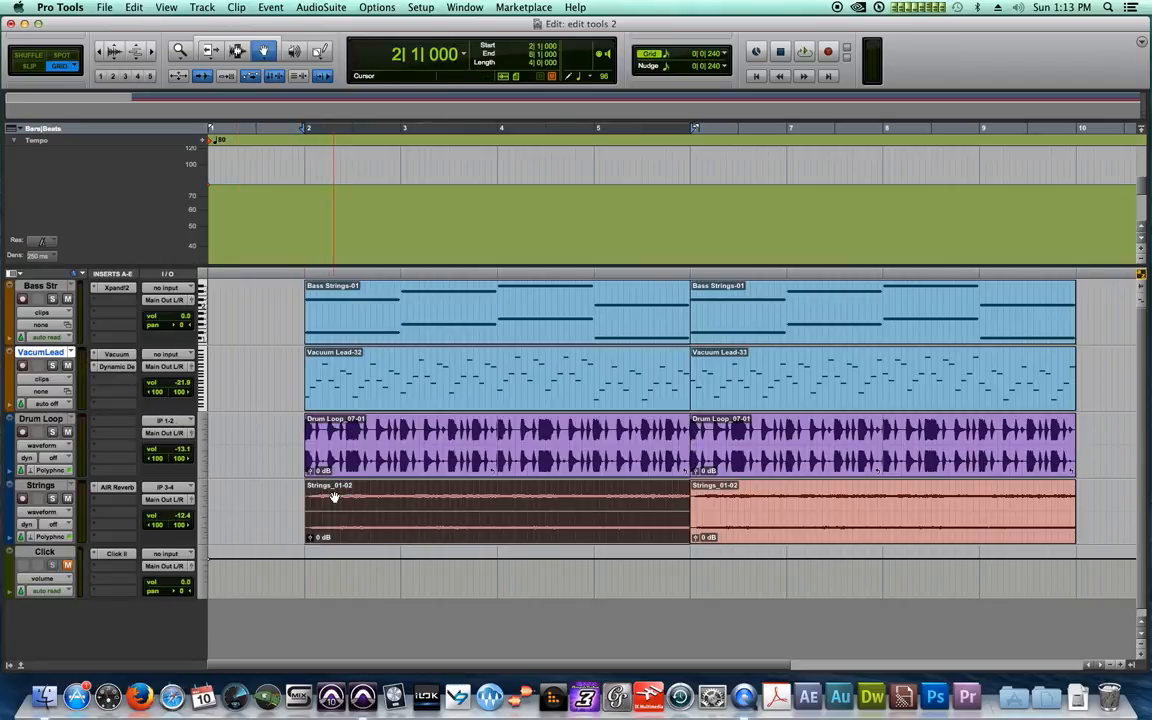
click(282, 423)
click(334, 368)
click(338, 340)
click(853, 333)
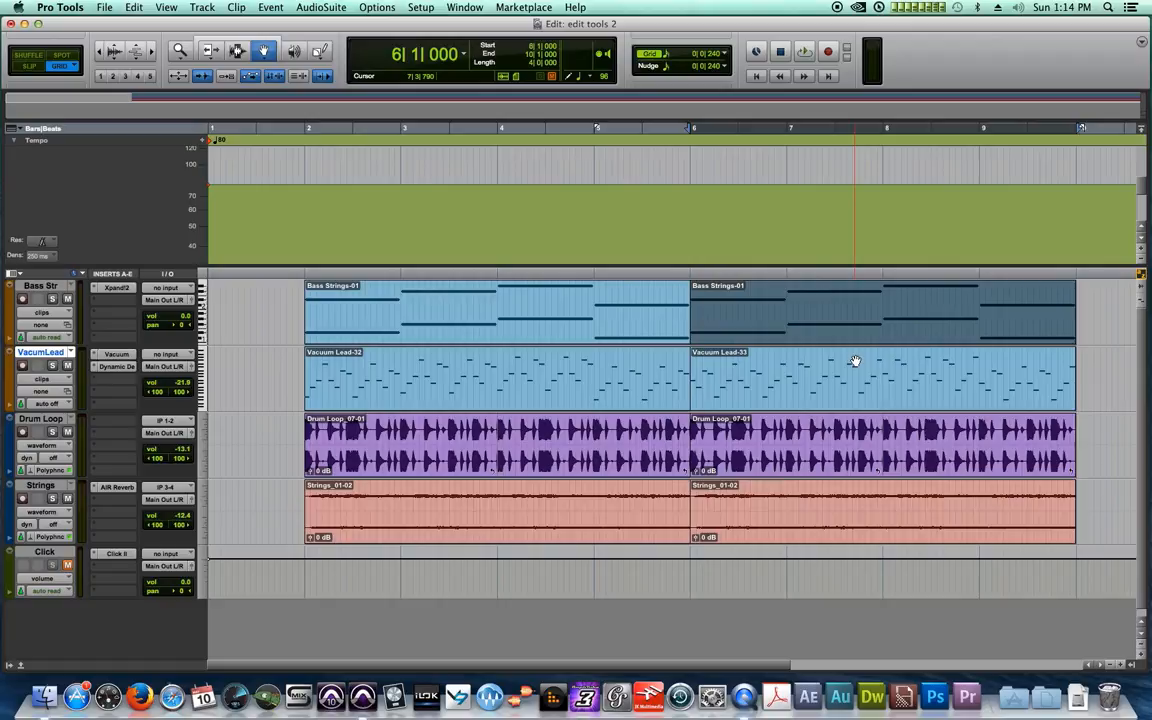
click(853, 360)
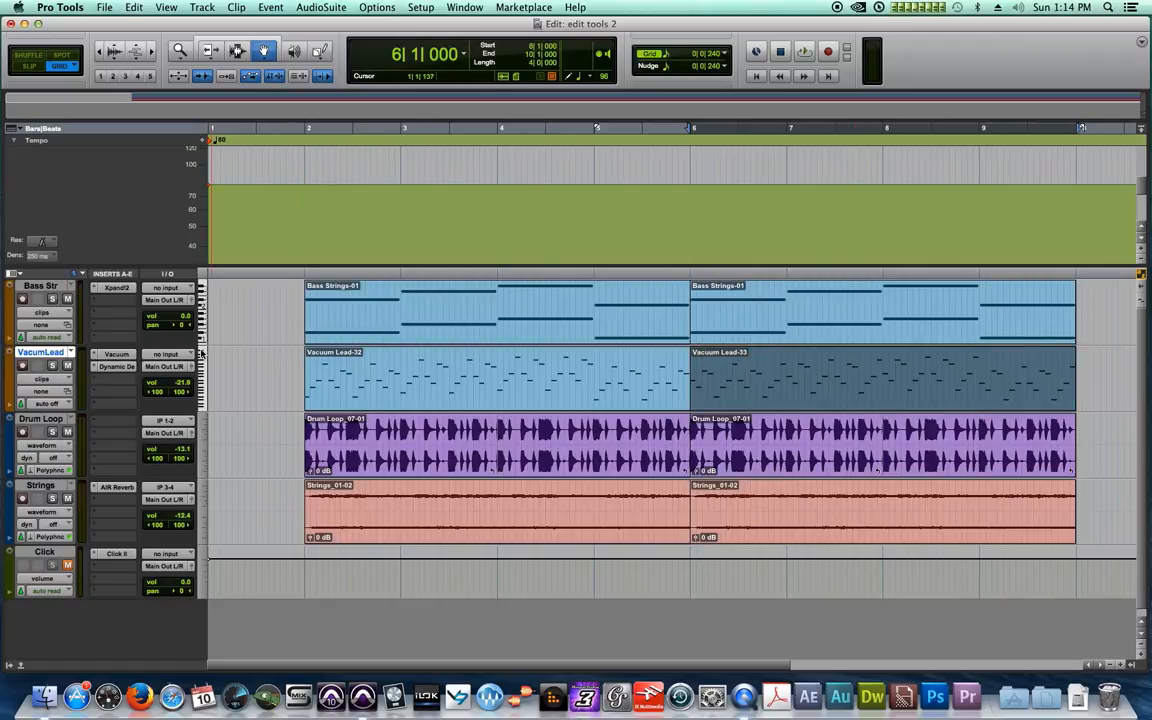
Step: Check the Bass Str track's timebase setting and place the cursor just before bar 2, at 1|4|720
click(30, 342)
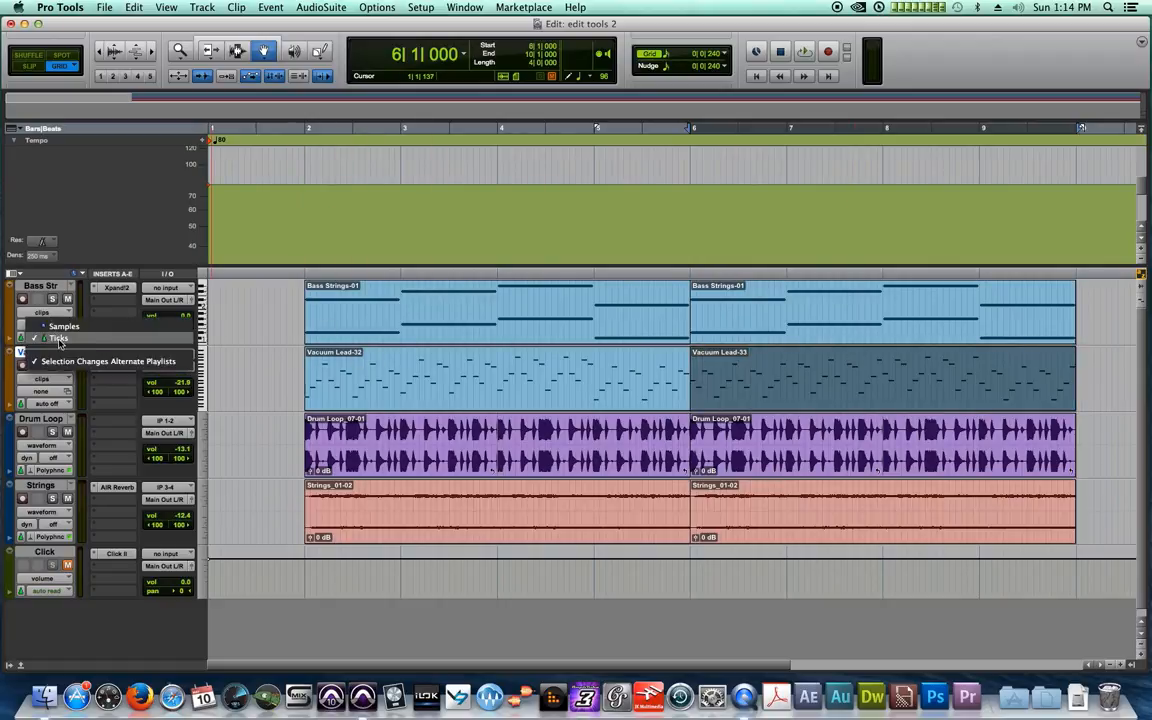
click(268, 320)
click(297, 369)
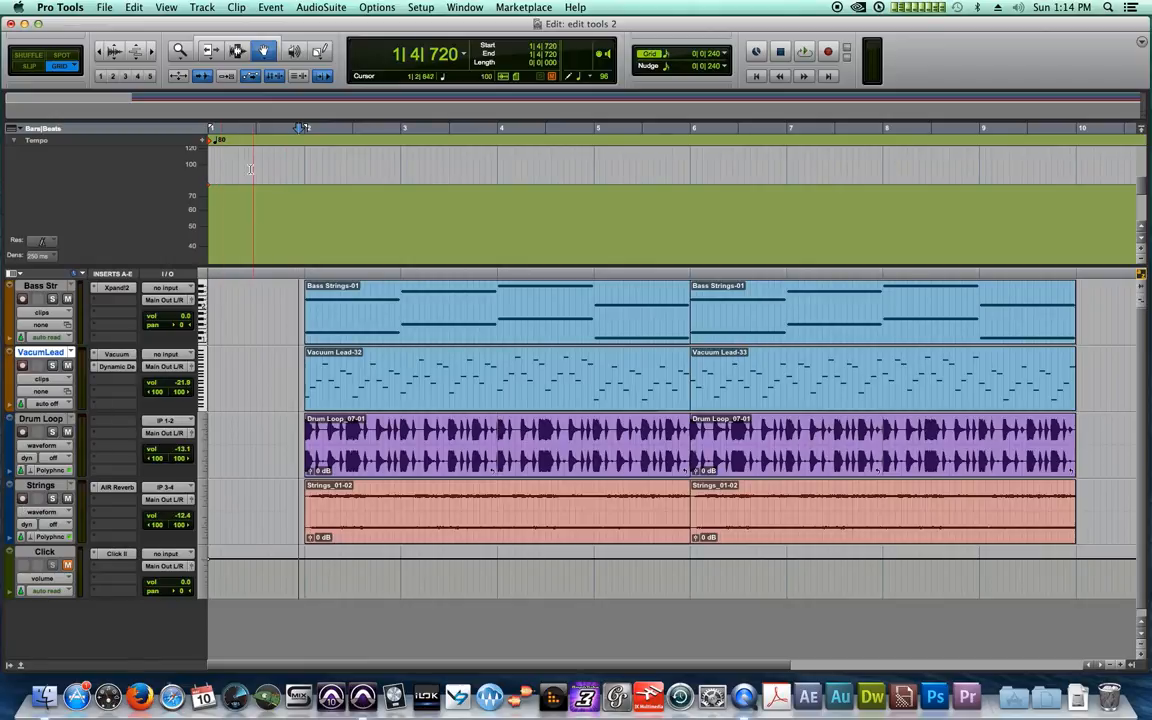
Step: Draw a straight rising tempo ramp with the Line pencil shape from bar 2 up to about 80 BPM, and play it from 1|4|480
click(321, 52)
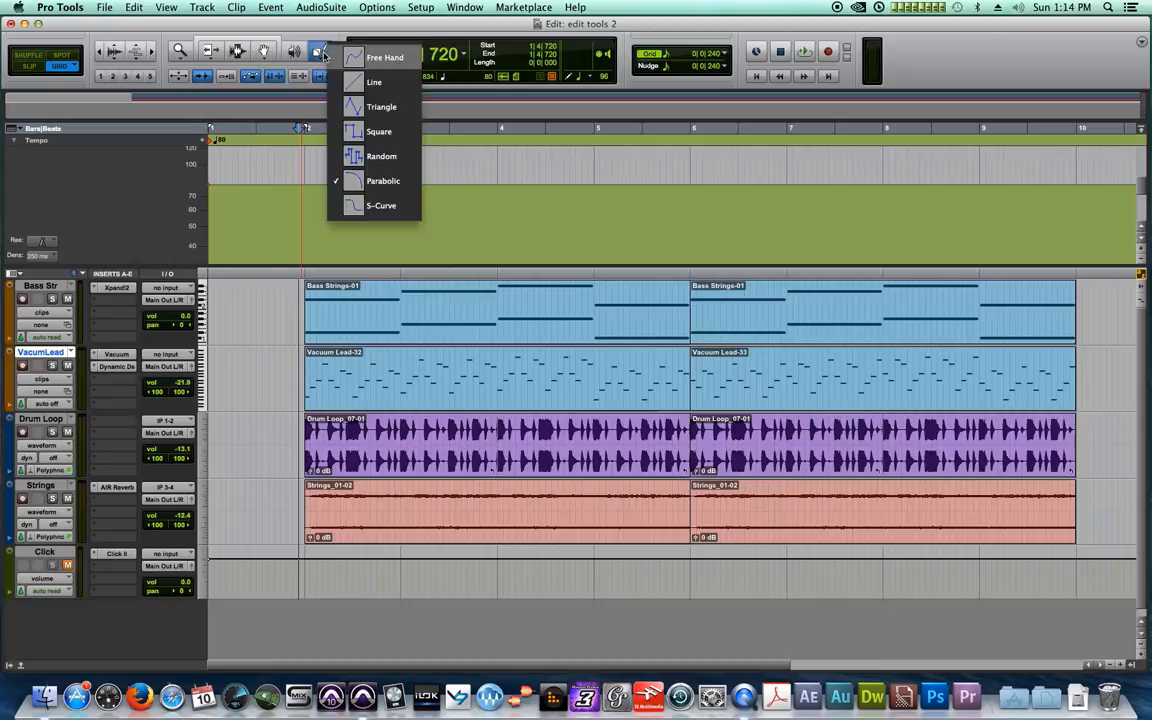
click(386, 80)
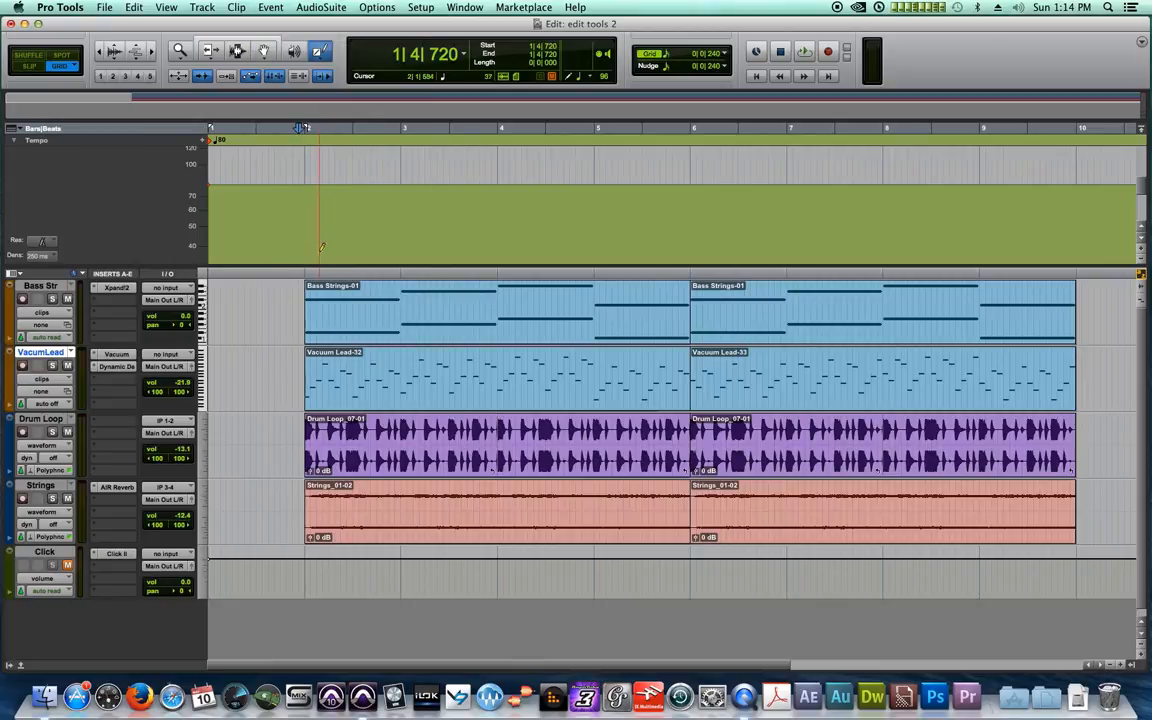
mouse_move(569, 186)
mouse_down()
mouse_move(738, 162)
mouse_move(692, 189)
mouse_up()
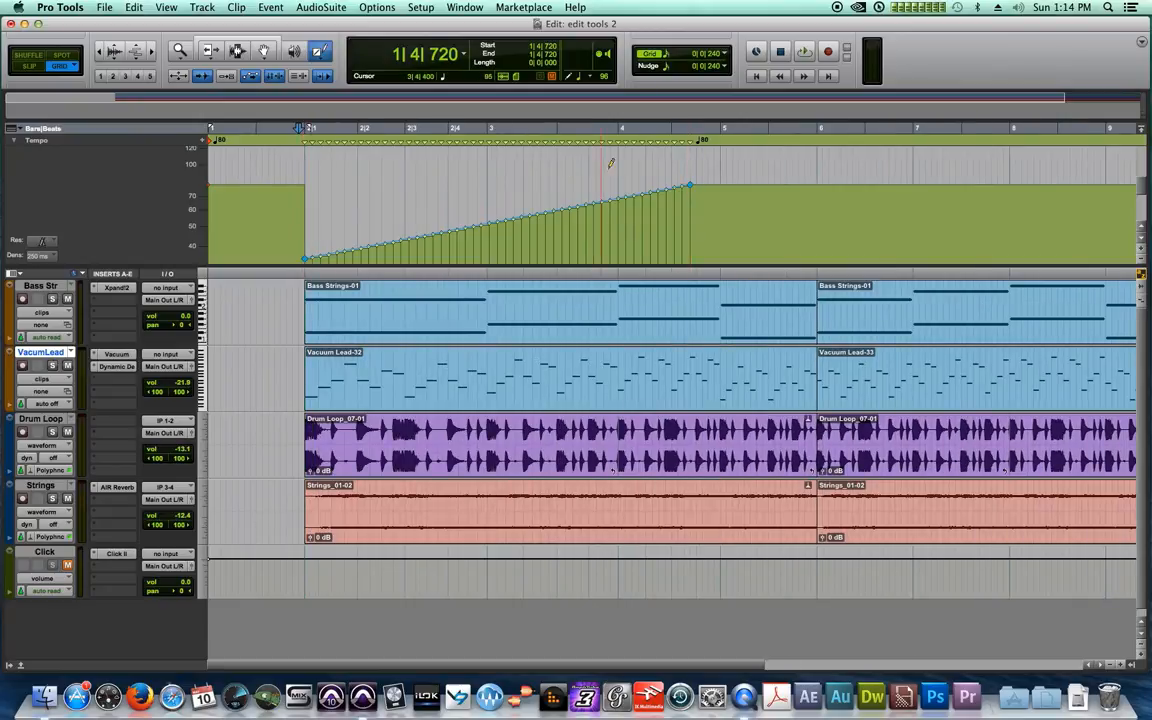
click(292, 130)
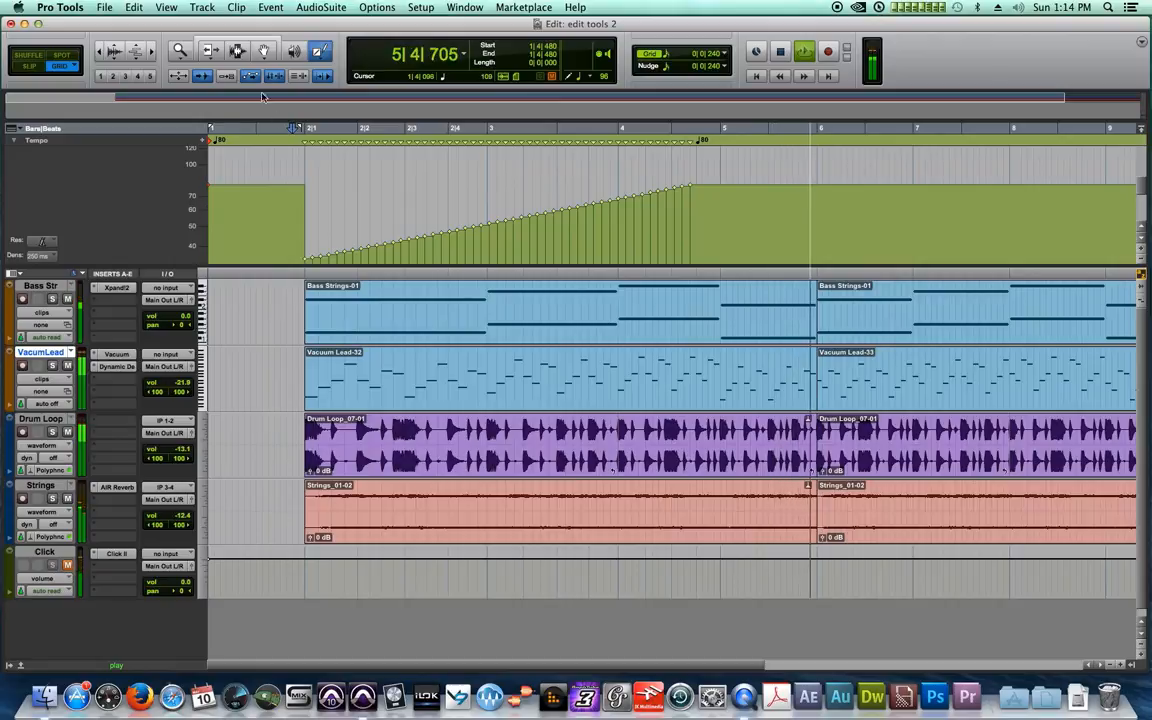
key(space)
Step: Replace the linear ramp with a wavy Free Hand tempo curve from bar 2 to about 42.5 BPM, play it from 1|4|720 and undo it
click(319, 50)
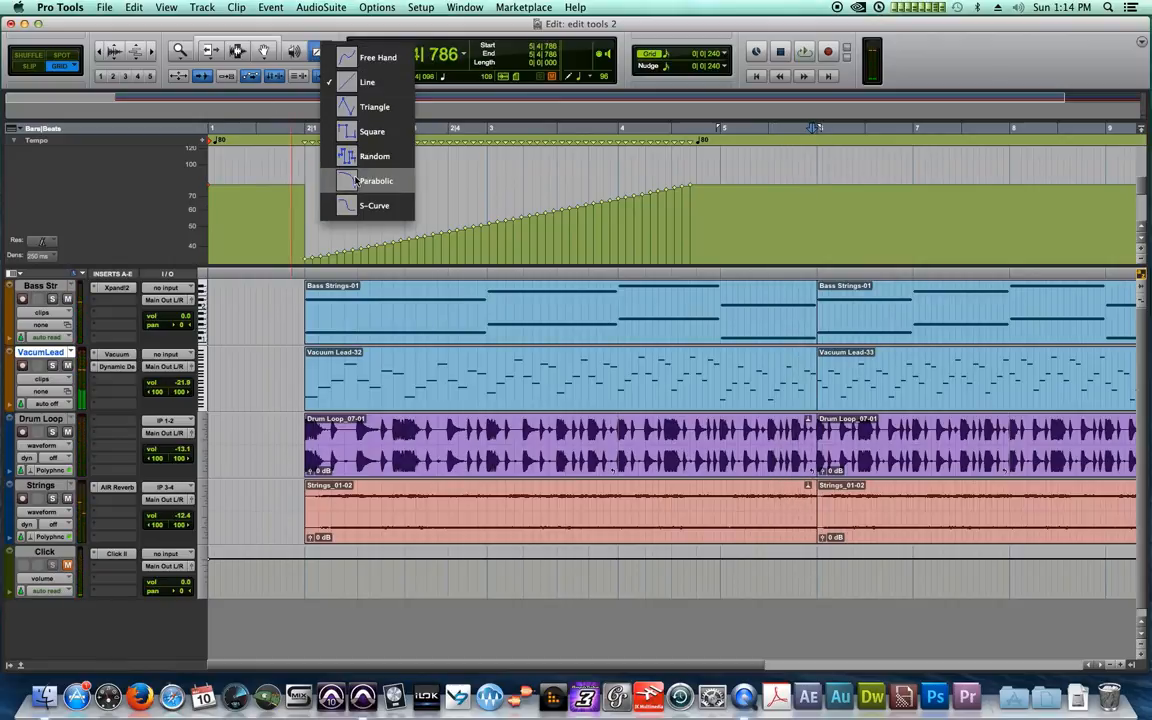
click(365, 59)
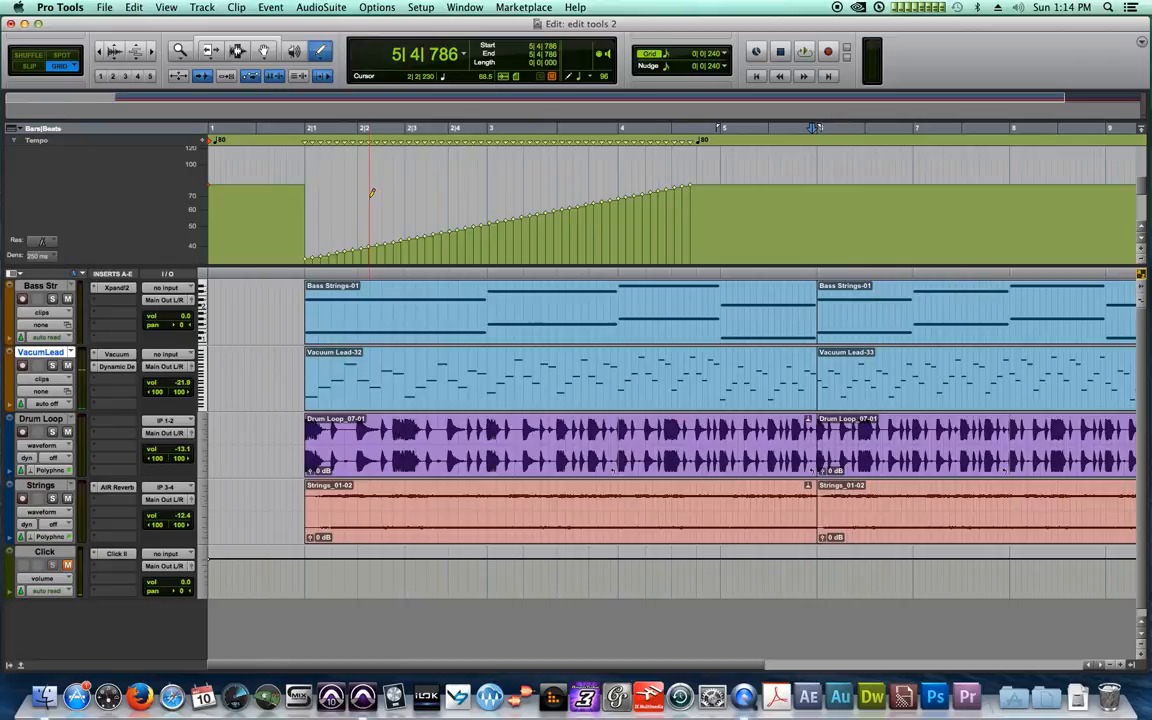
key(super+z)
drag(311, 229, 319, 213)
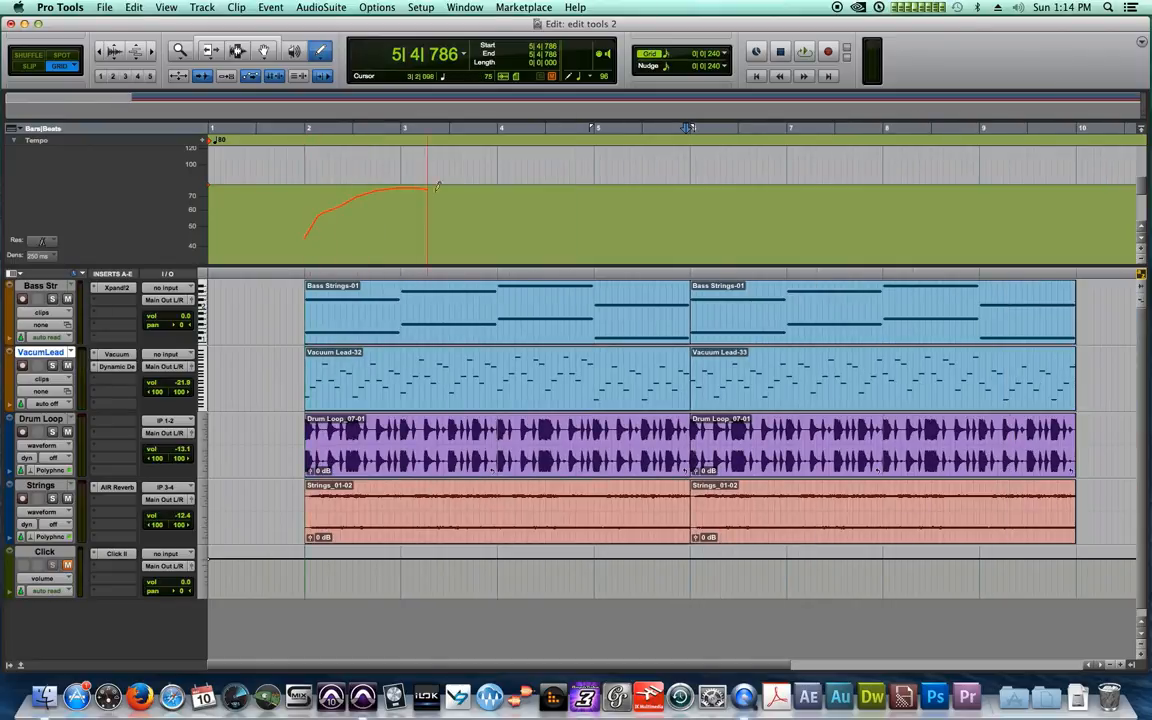
drag(683, 234, 686, 250)
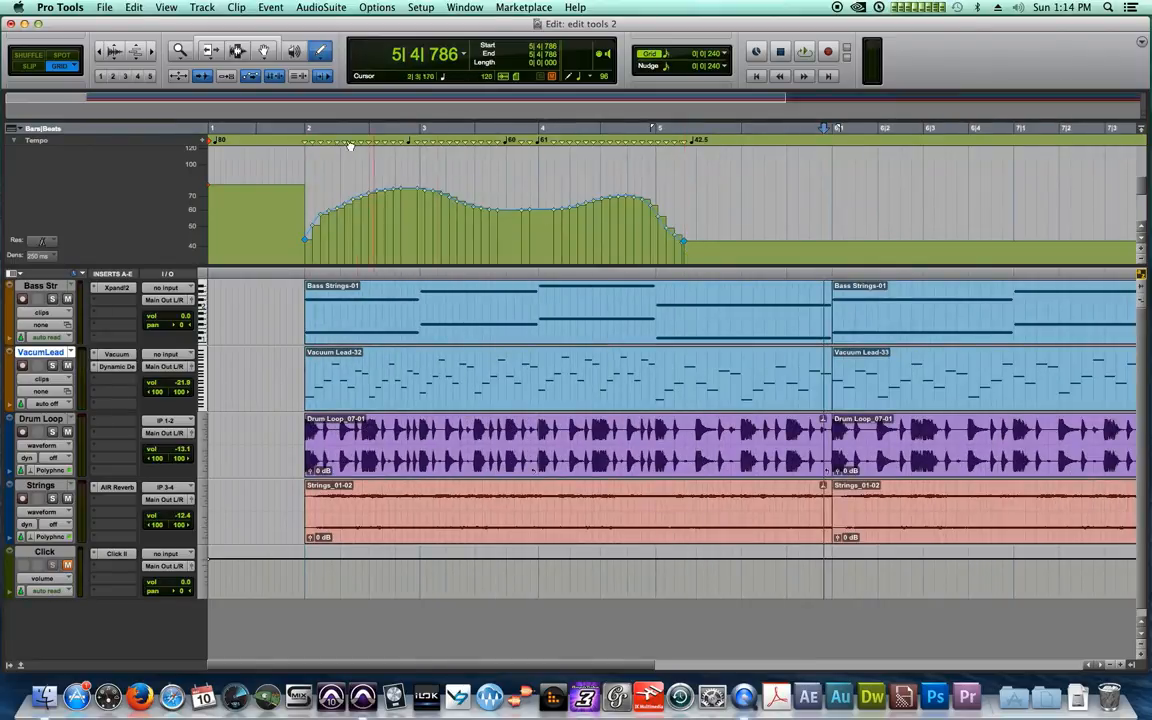
click(299, 135)
key(space)
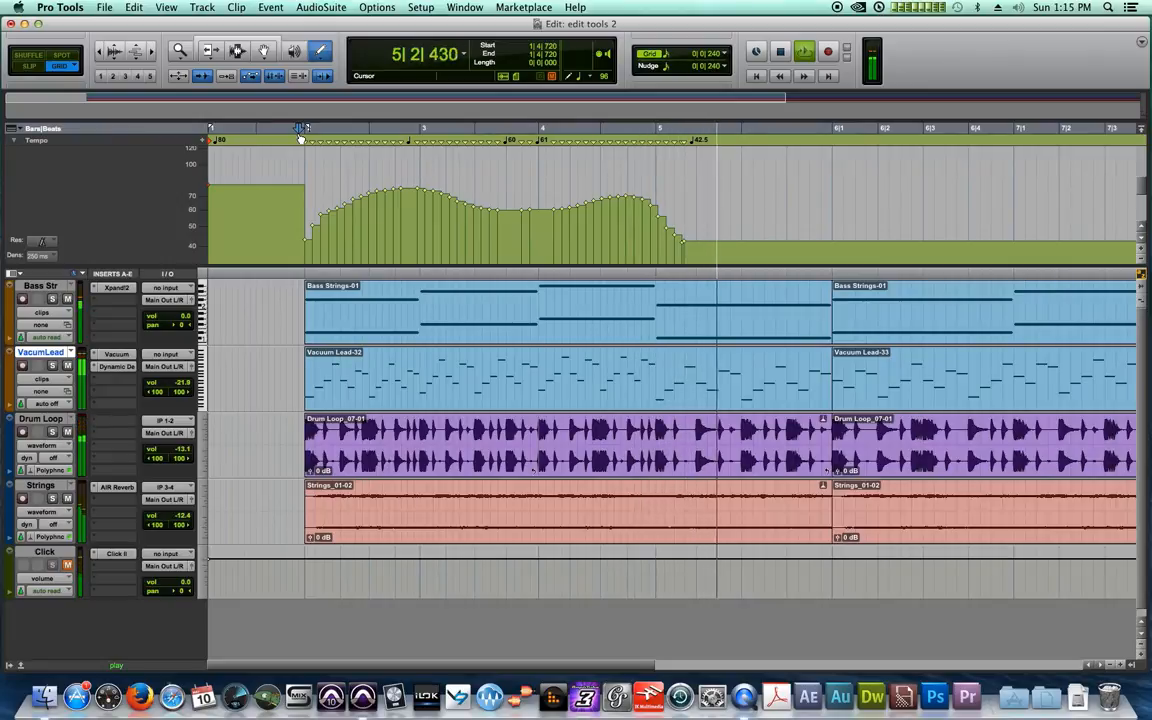
key(super+z)
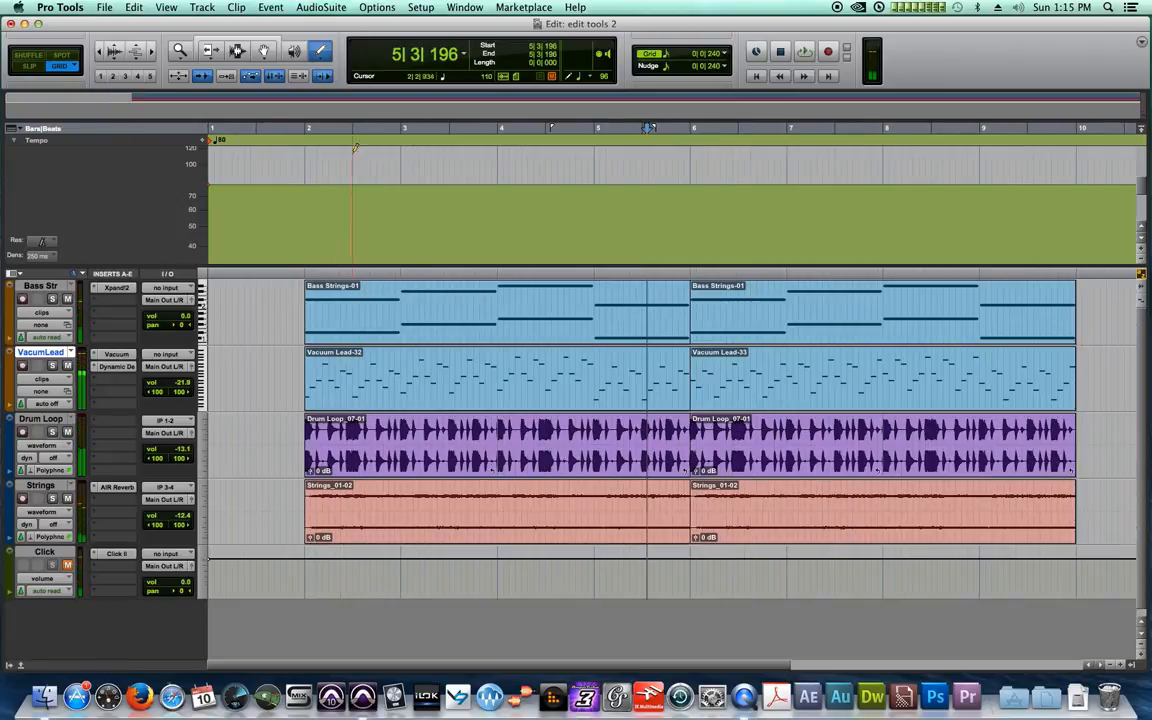
Step: Enlarge the Tempo editor and draw a Parabolic tempo drop from 80 to about 33 BPM starting at bar 2
mouse_move(322, 54)
mouse_down()
mouse_move(338, 56)
mouse_move(405, 213)
mouse_up()
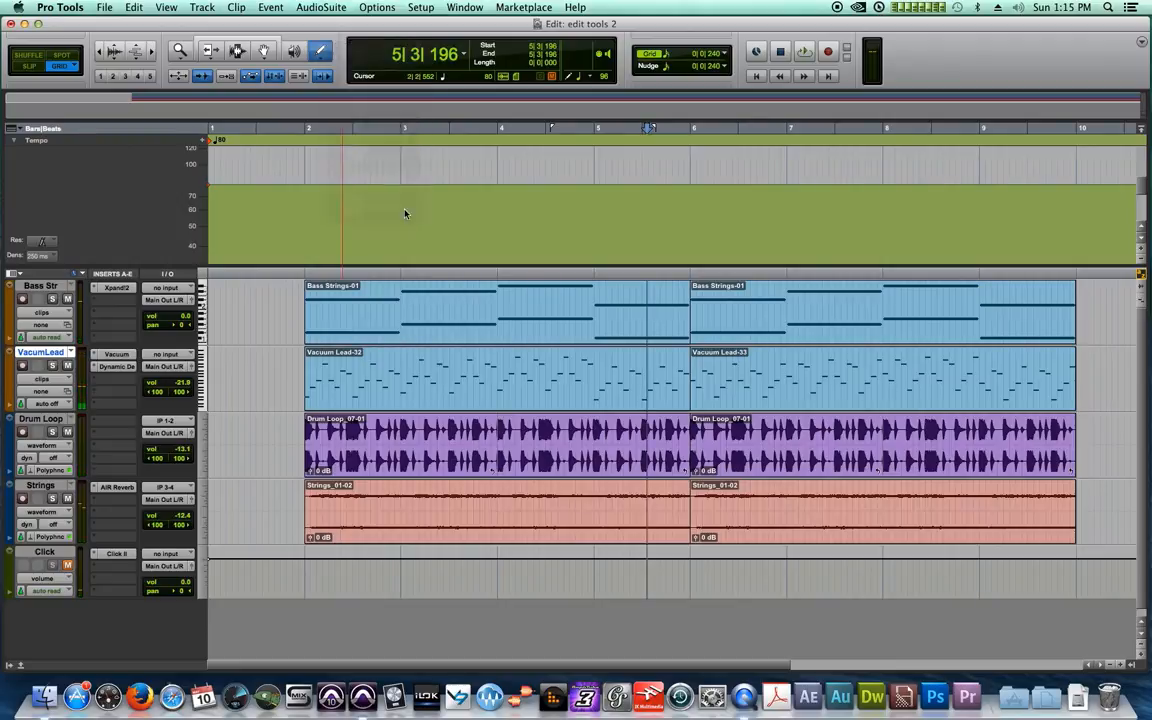
drag(427, 266, 427, 350)
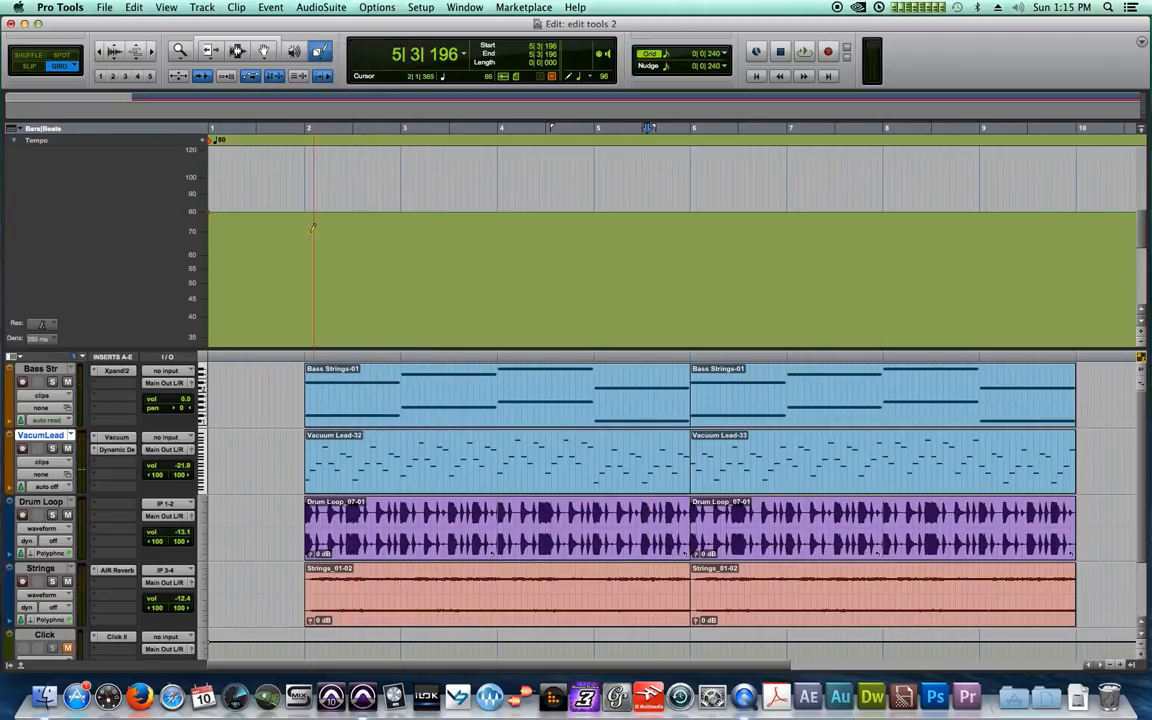
drag(309, 208, 557, 238)
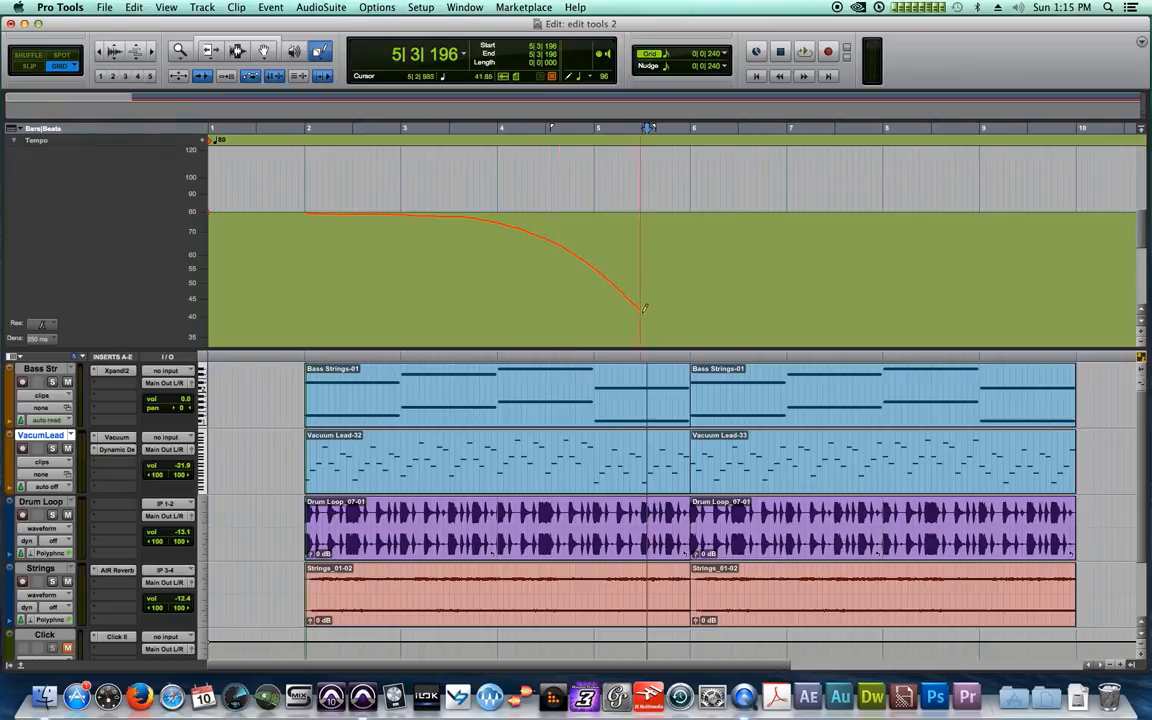
drag(675, 341, 676, 350)
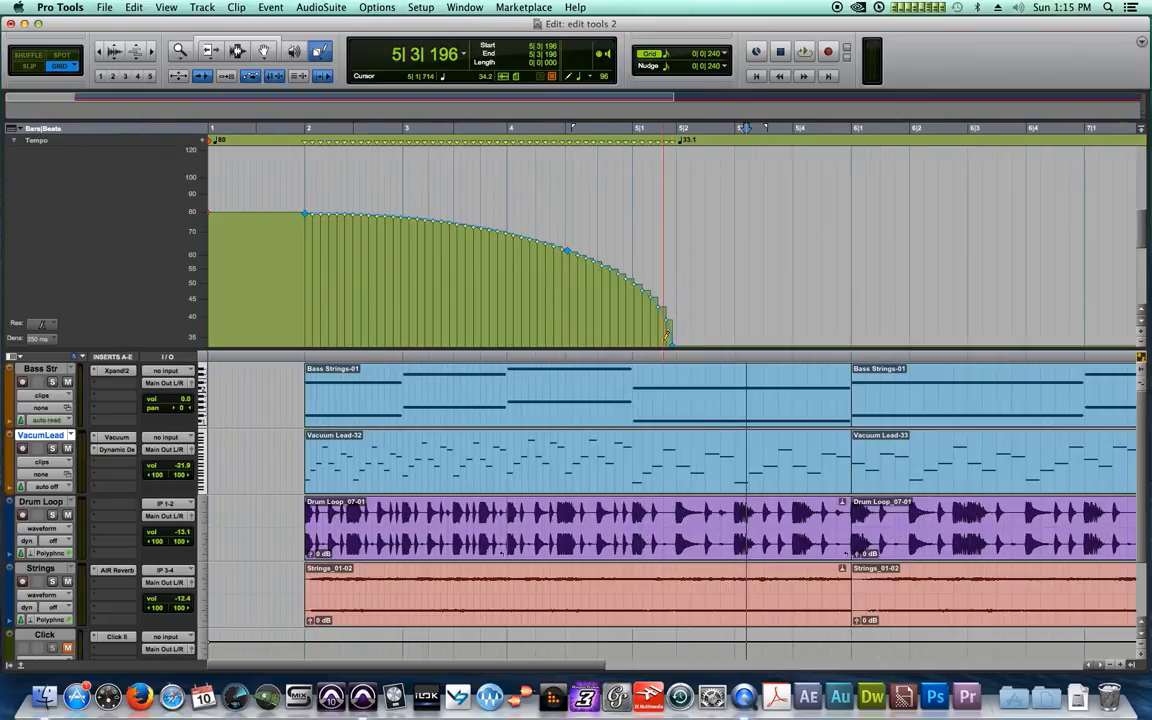
Step: Play the parabolic tempo drop from 1|4|720 and undo it
click(300, 134)
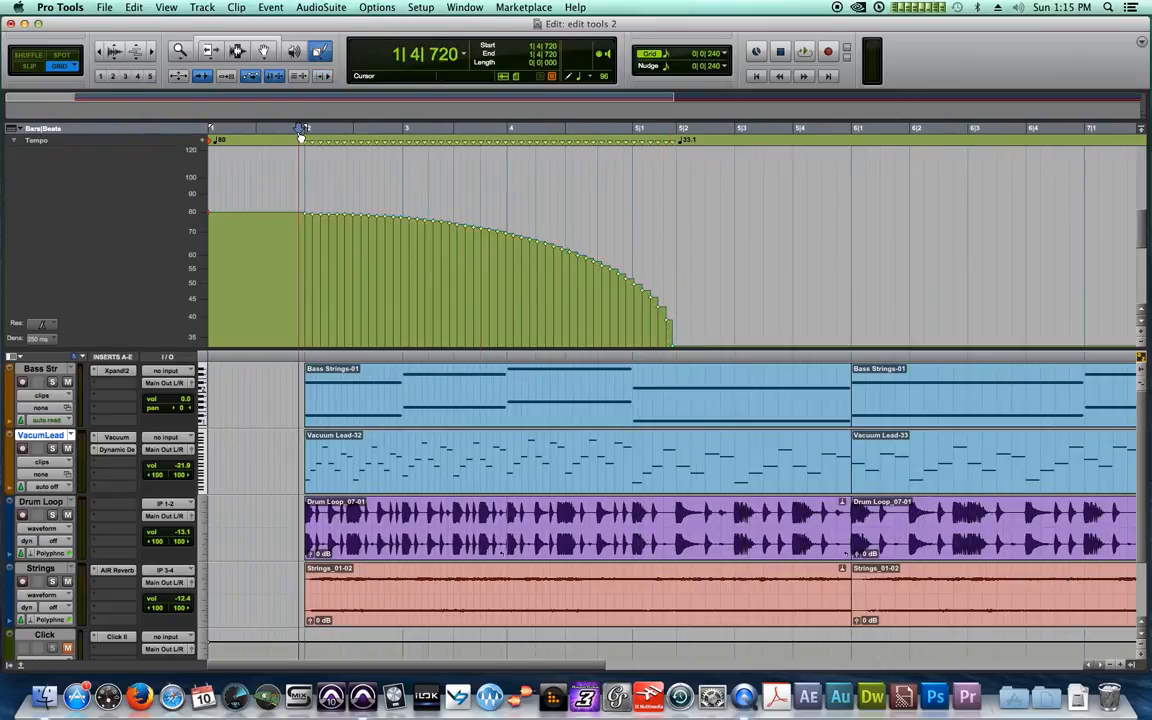
key(space)
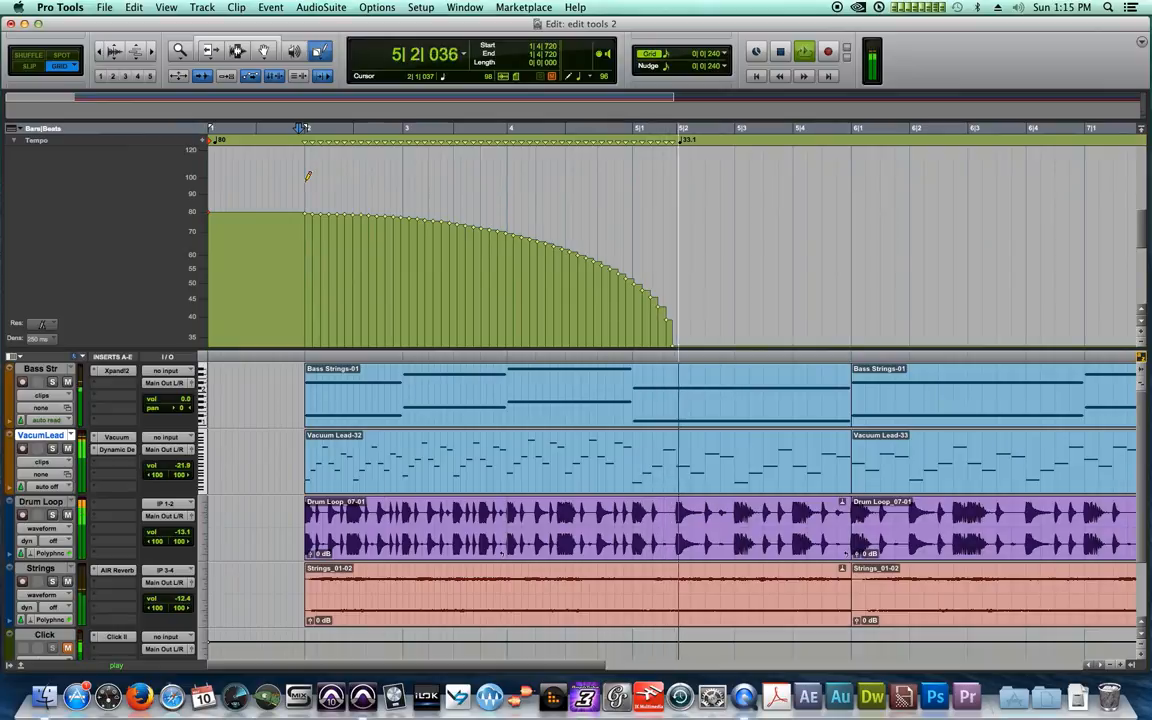
key(space)
key(super+z)
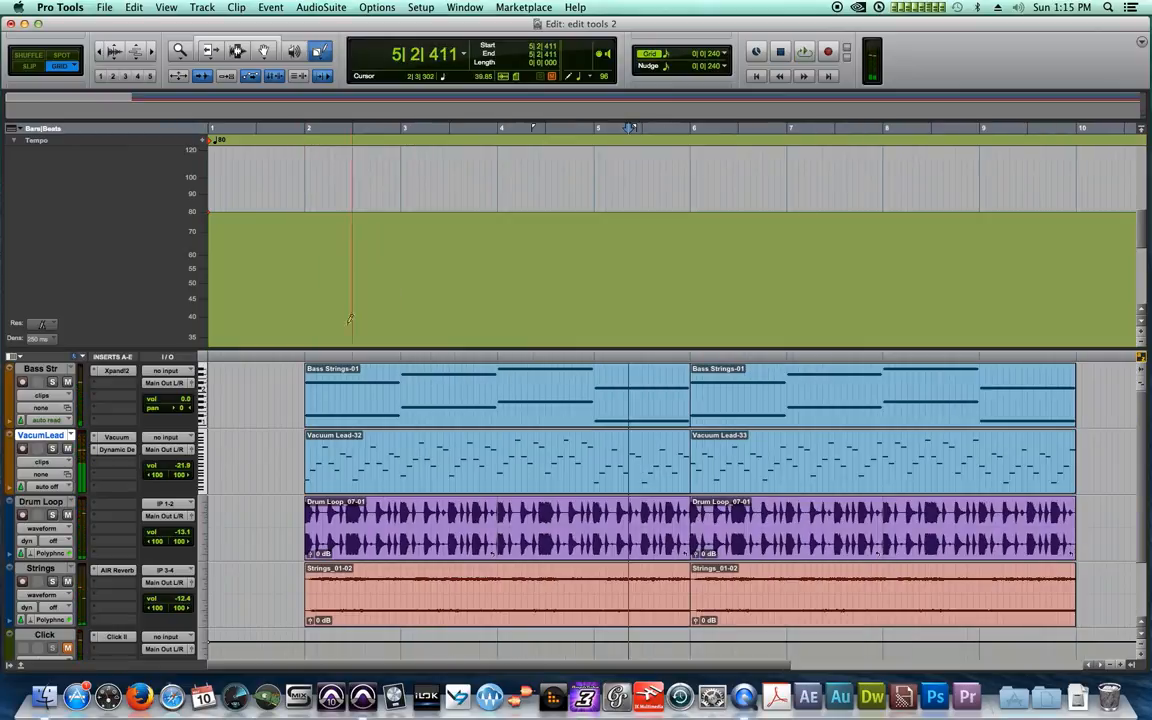
Step: Draw a rising Parabolic tempo curve from bar 2 up to about 105.5 BPM, play it from 1|4|720 and undo it
mouse_move(307, 343)
mouse_down()
mouse_move(663, 206)
mouse_move(694, 159)
mouse_move(690, 171)
mouse_up()
click(300, 129)
key(space)
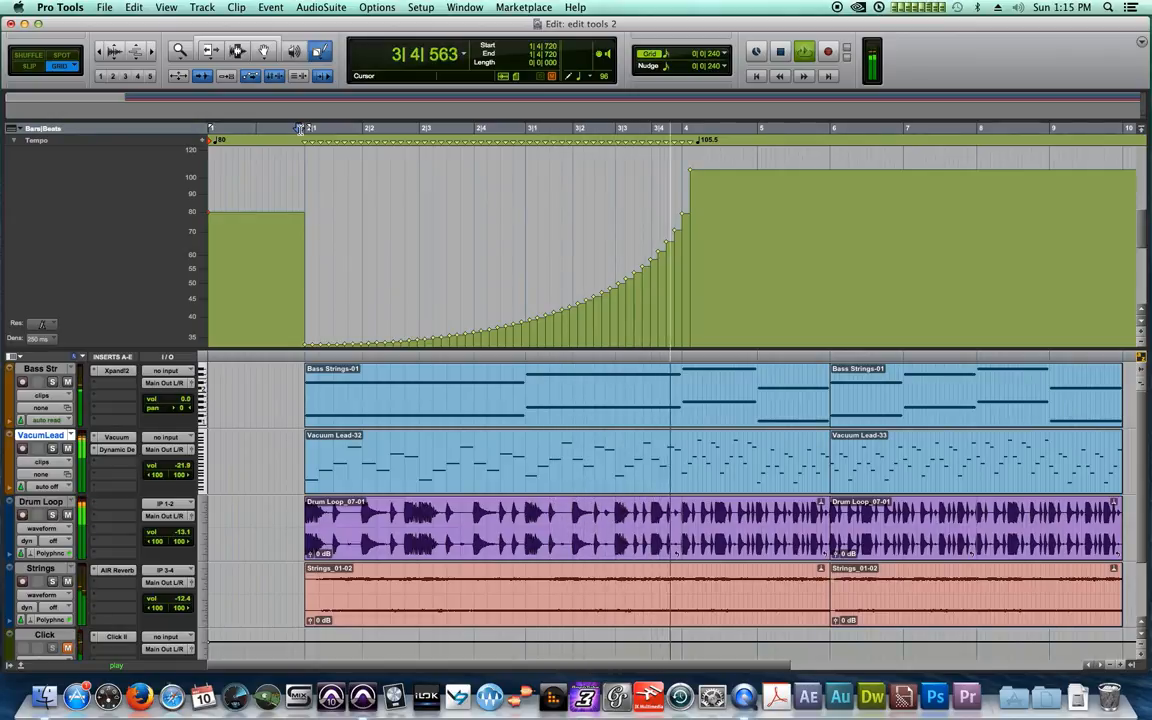
key(space)
key(super+z)
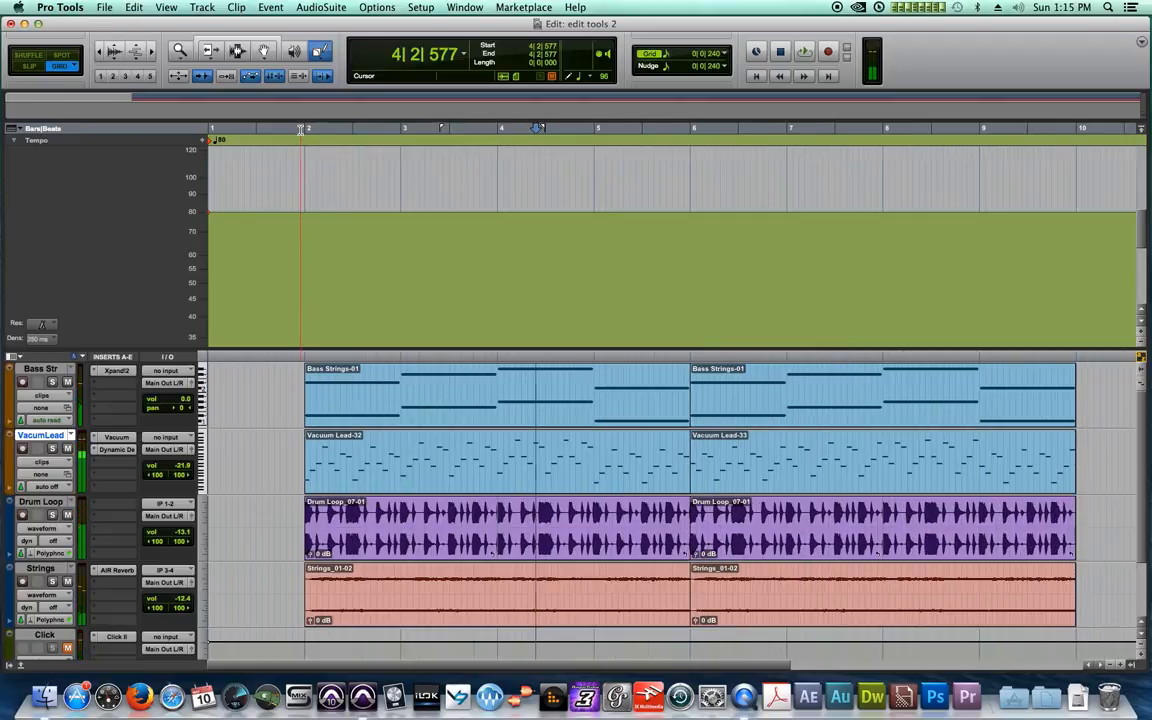
Step: Draw a falling S-Curve tempo change from 80 to about 39 BPM starting at bar 2, and undo it
click(325, 55)
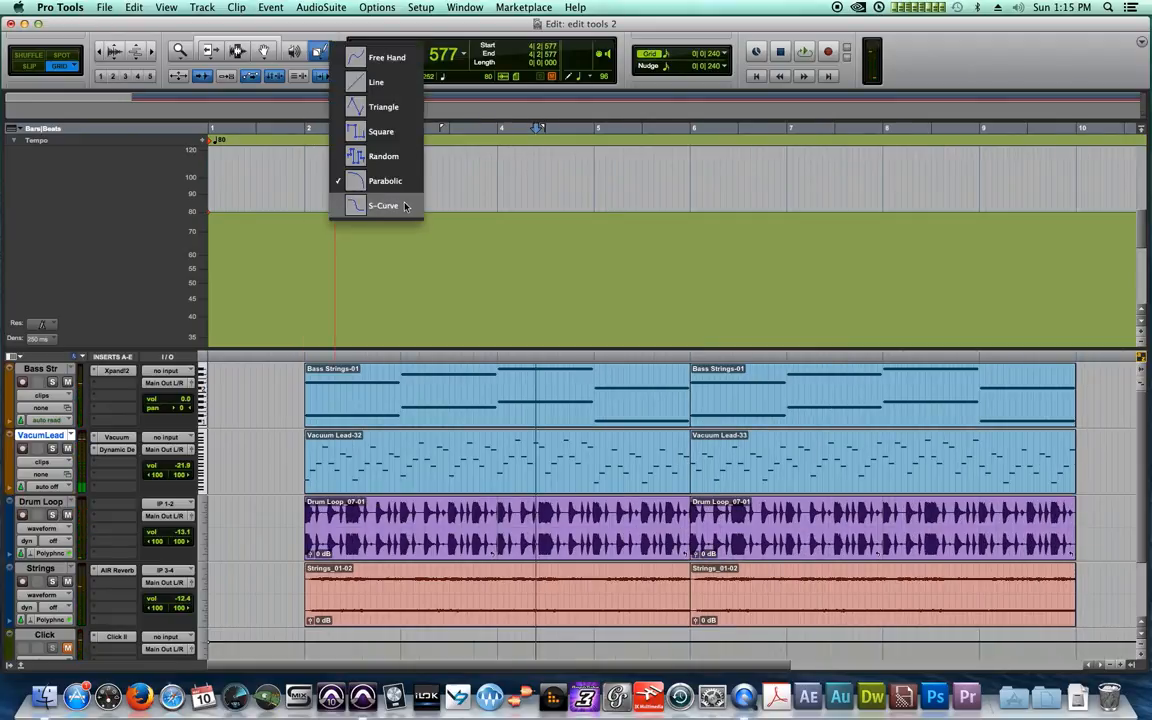
click(404, 206)
drag(310, 208, 508, 230)
drag(559, 301, 657, 326)
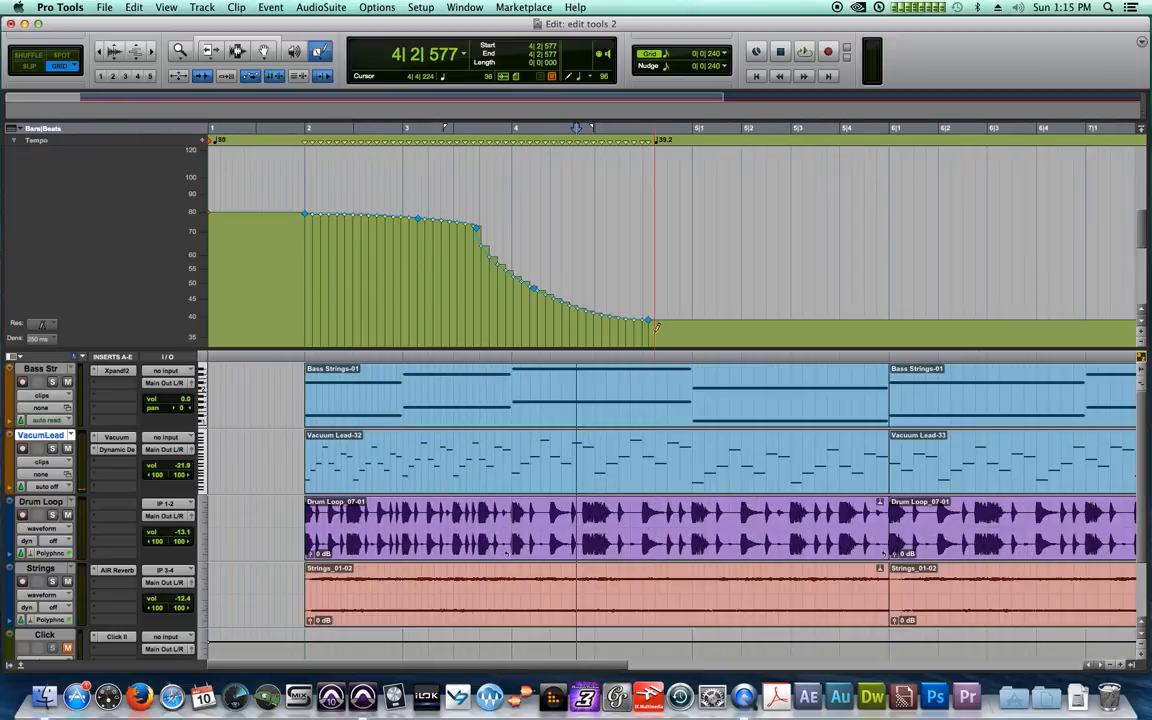
key(super+z)
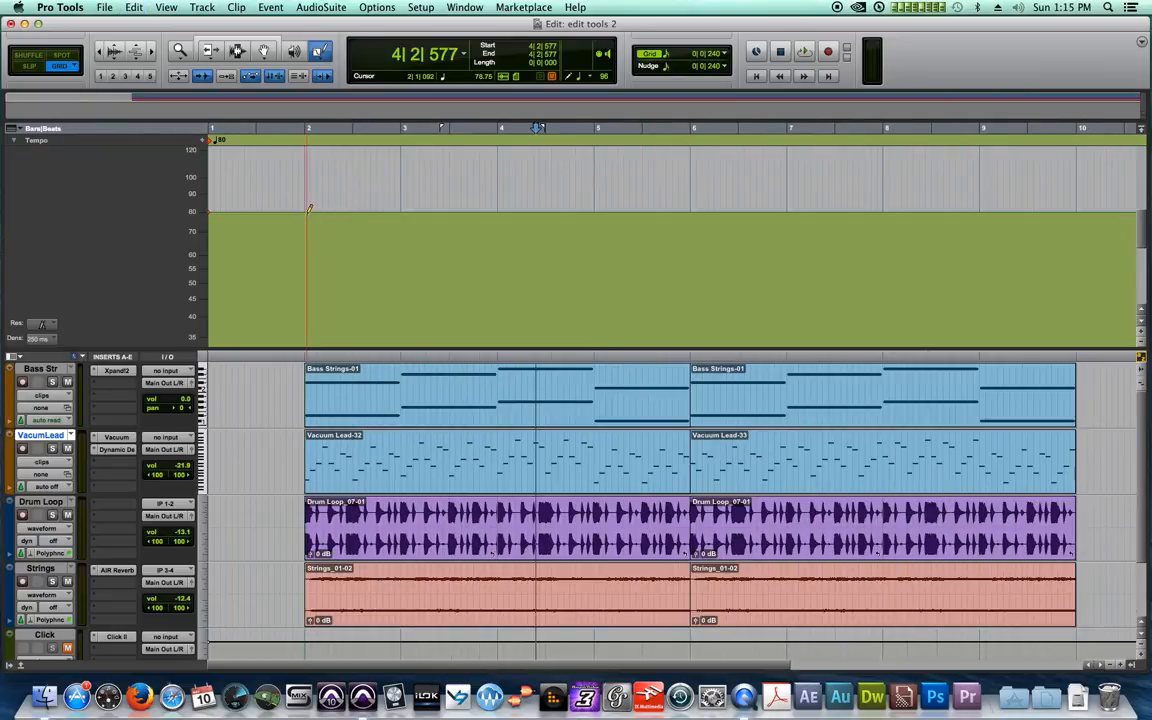
Step: Draw a steeper falling S-Curve from bar 2 to about 36 BPM, repeat the falling curve once more, and undo both attempts
drag(740, 328, 747, 334)
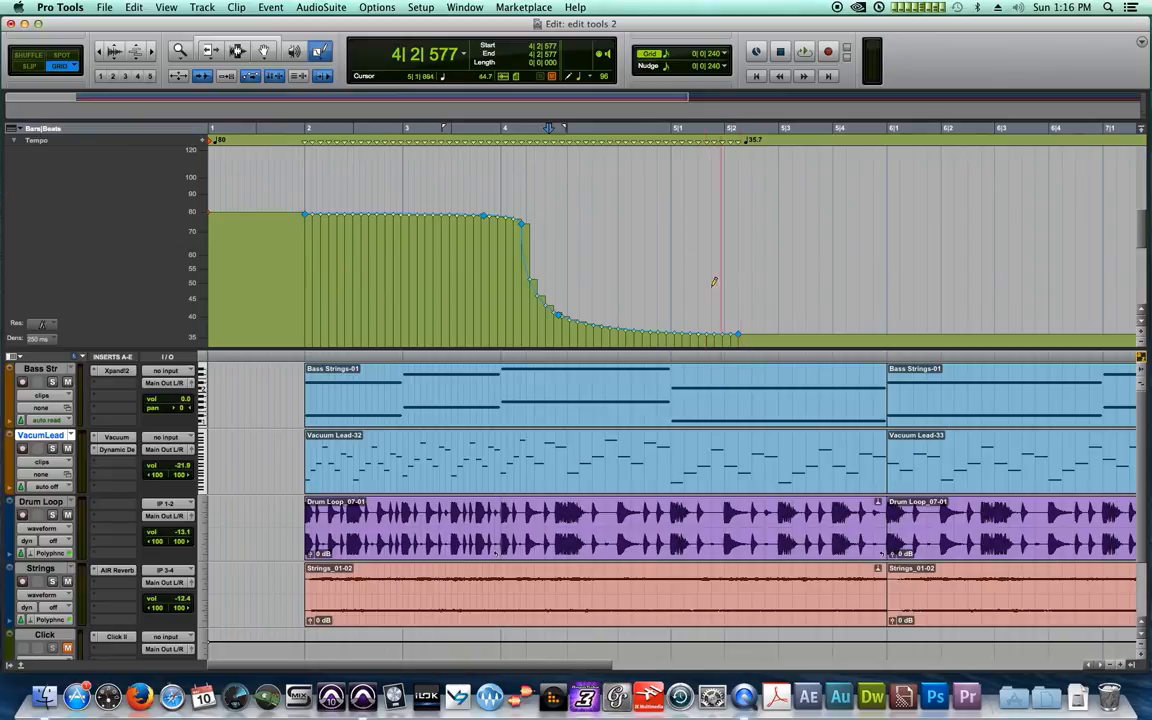
key(super+z)
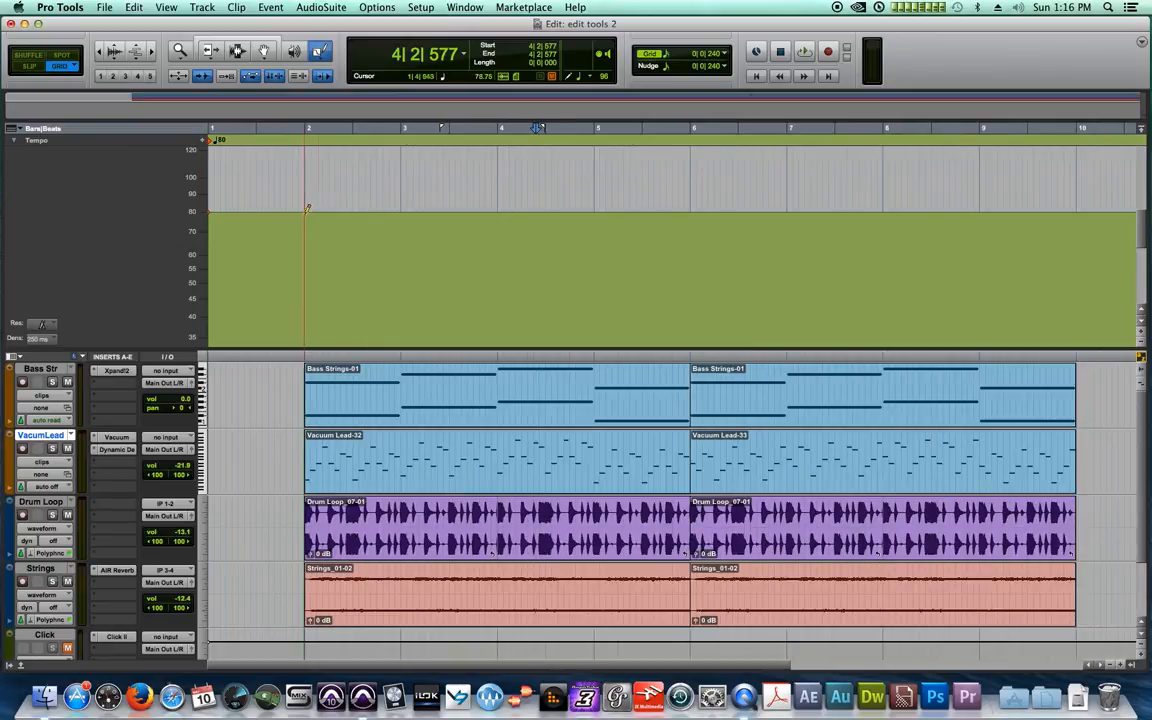
drag(538, 315, 696, 334)
key(super+z)
Step: Draw a rising S-Curve tempo change from bar 2 up to about 87 BPM, play it from 1|4|720 and undo it
mouse_move(312, 332)
mouse_down()
mouse_move(344, 288)
mouse_move(674, 204)
mouse_up()
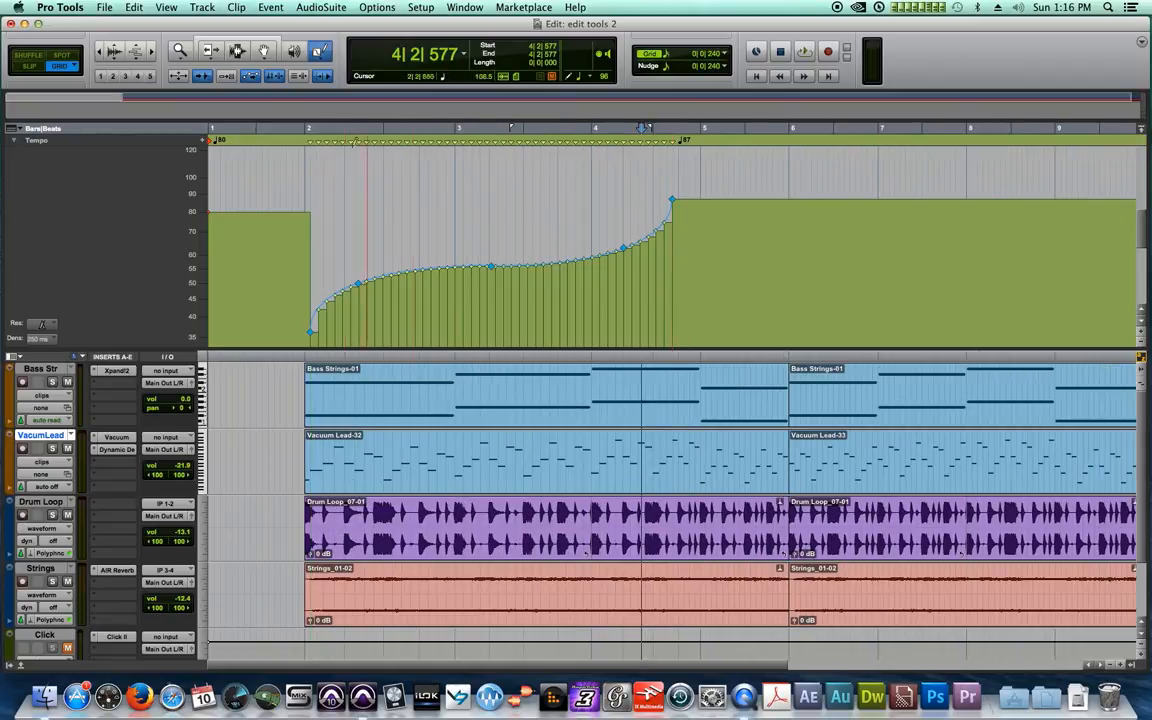
click(321, 53)
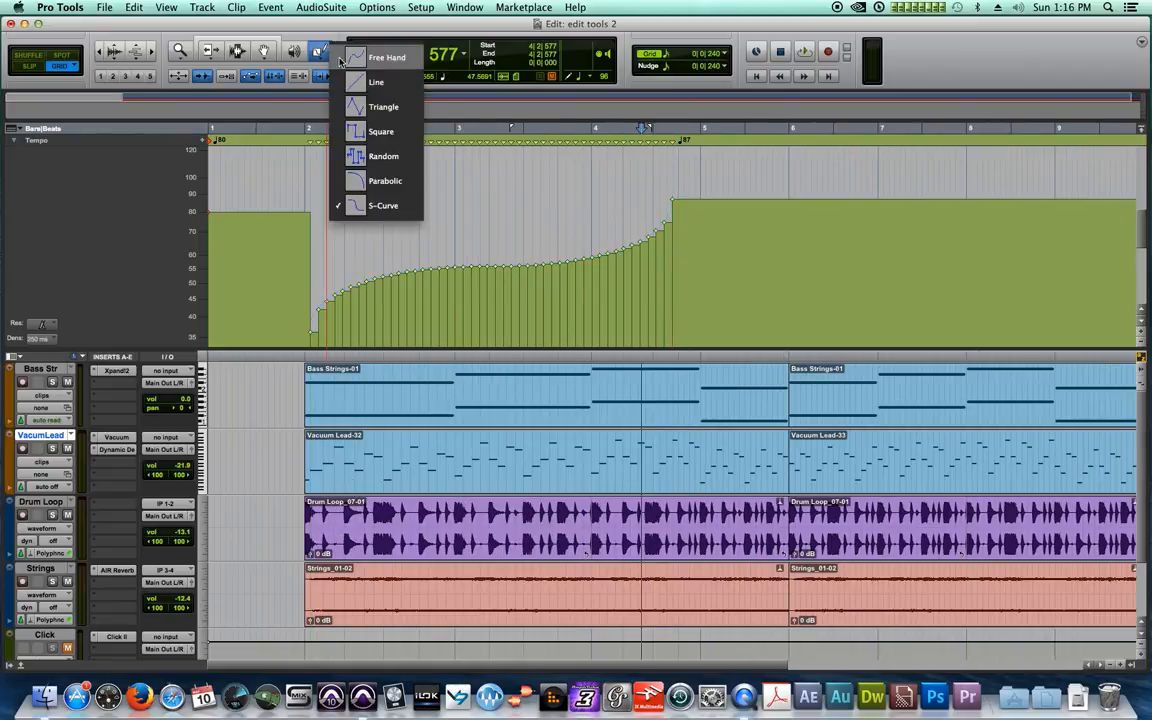
click(402, 86)
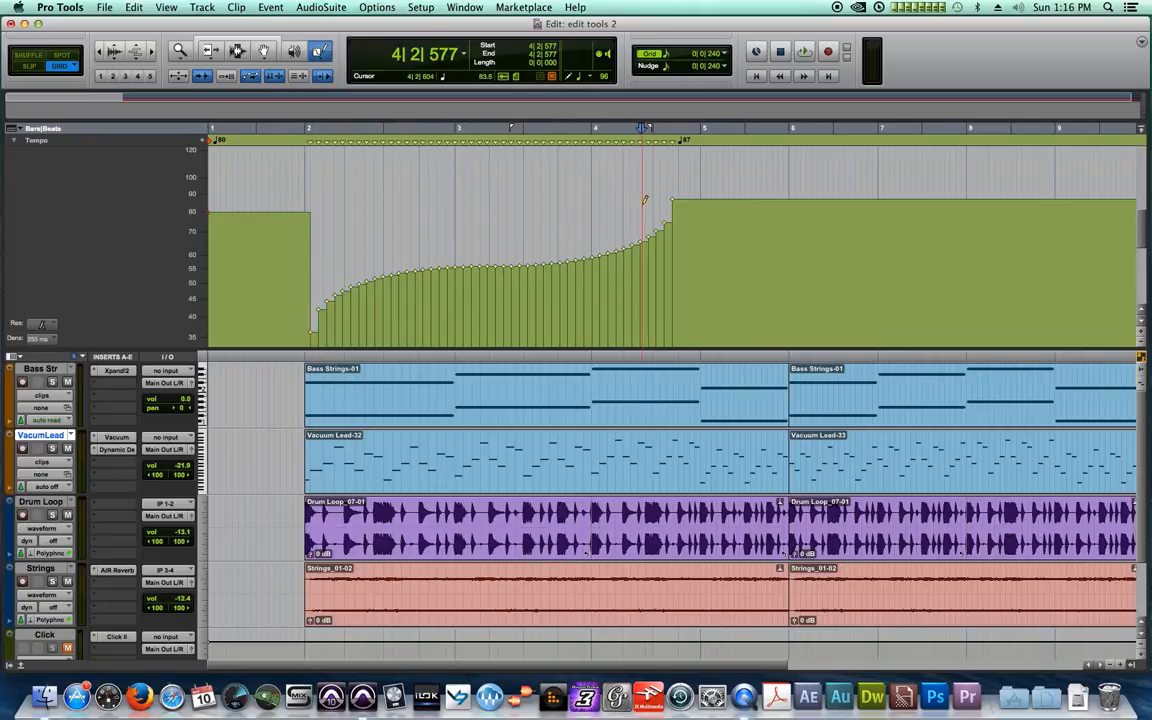
click(299, 135)
key(space)
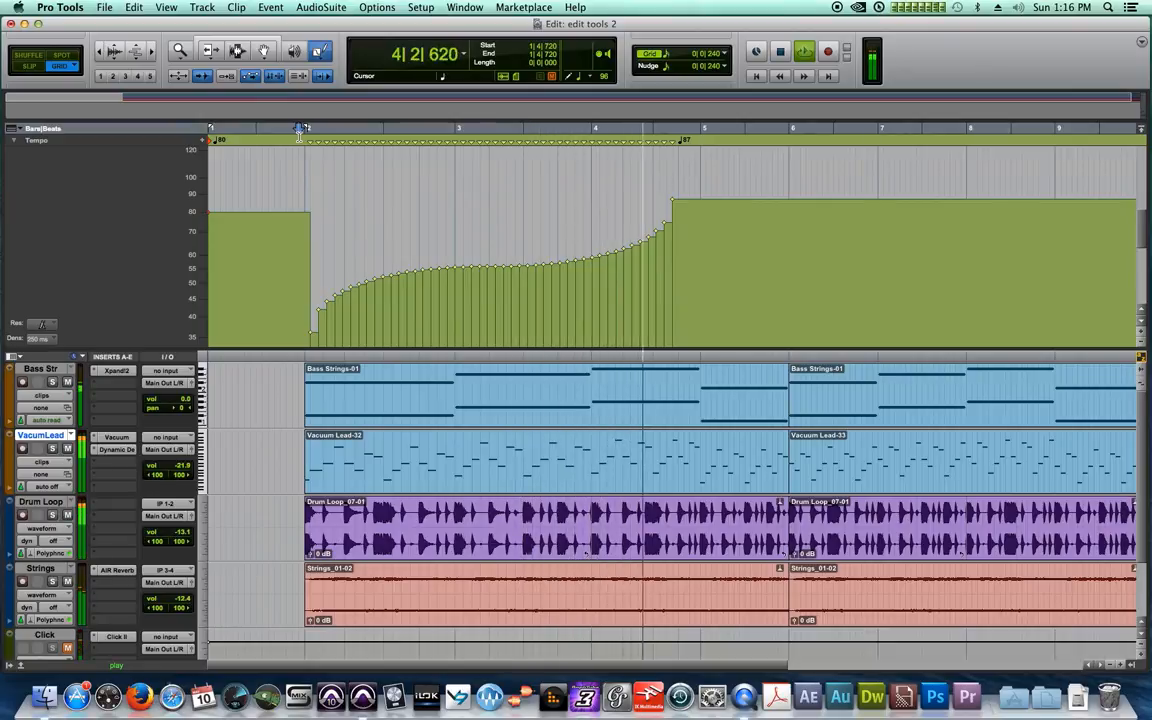
key(space)
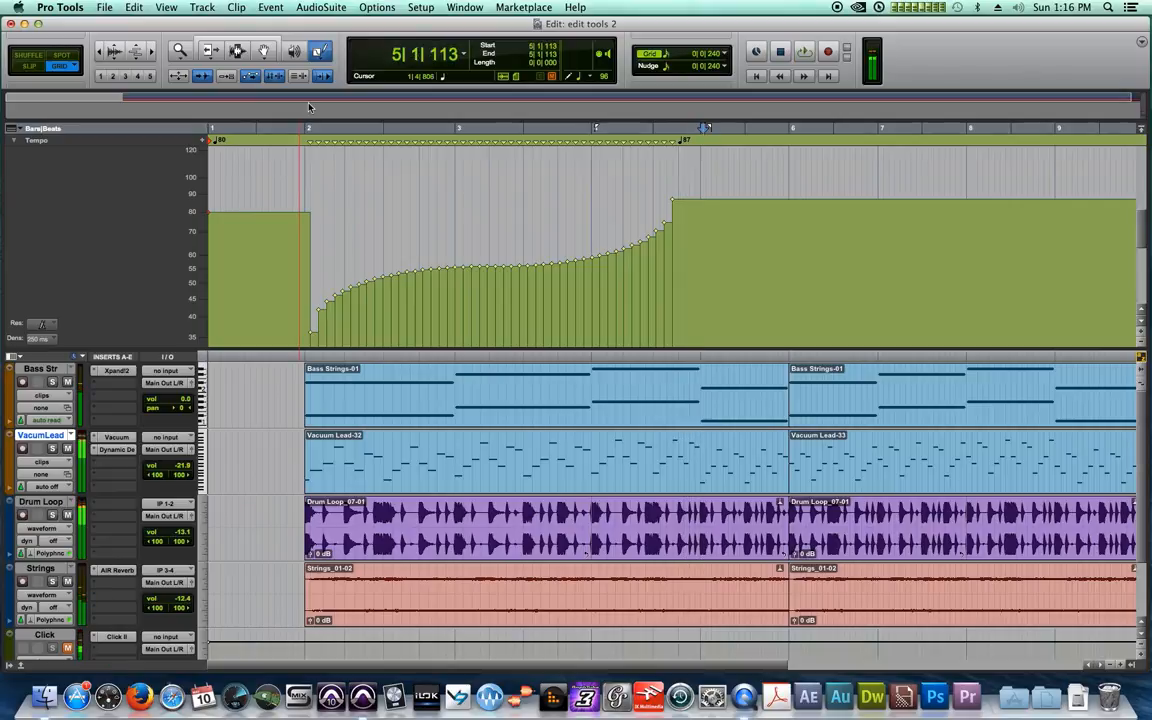
key(super+z)
Step: Imitate the rising S-curve with the Free Hand pencil shape from bar 2 up to about 96 BPM, and undo it
click(322, 52)
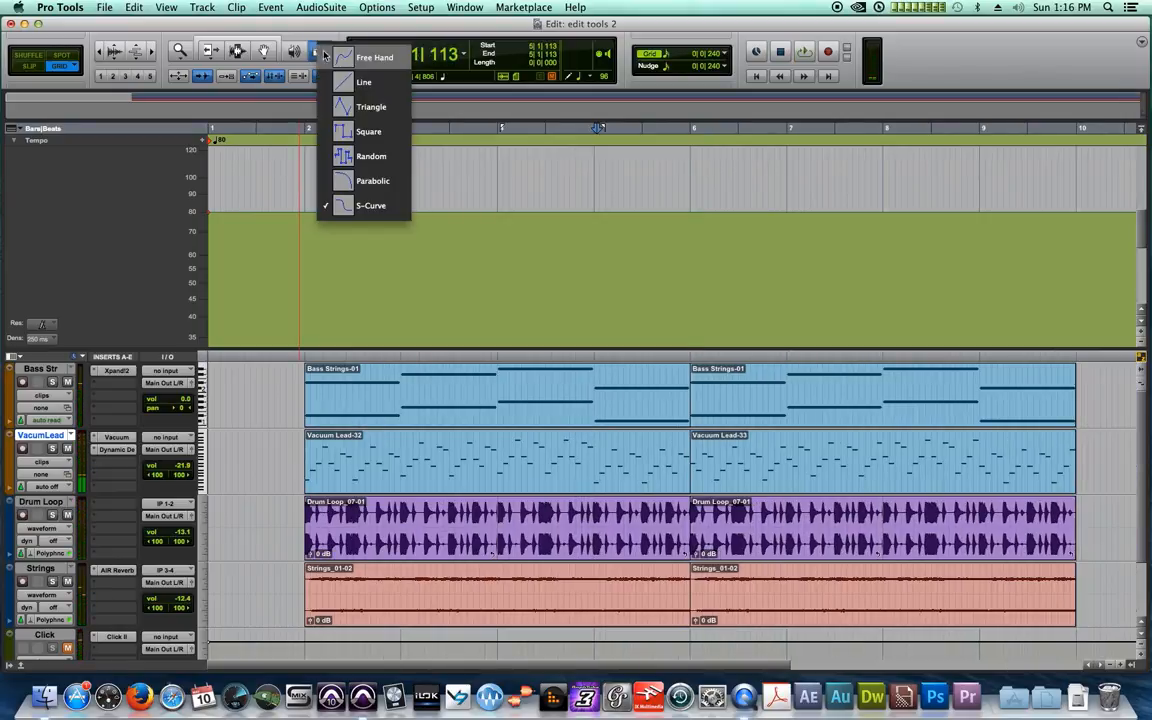
click(360, 60)
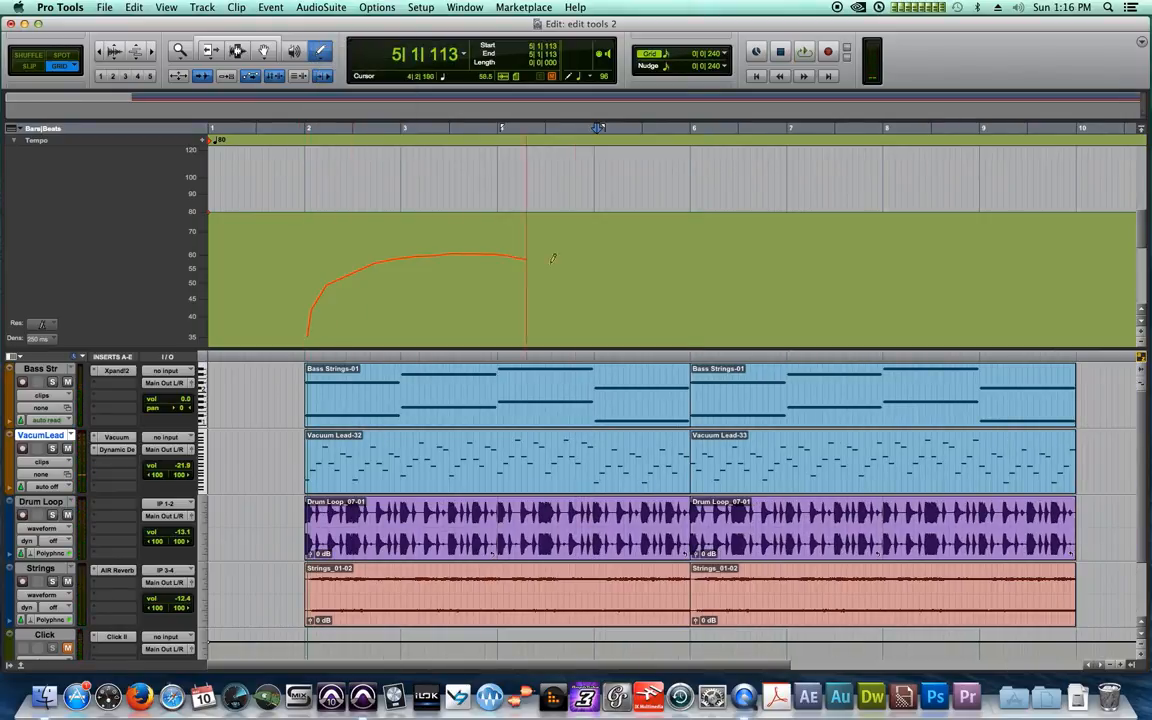
drag(552, 258, 700, 186)
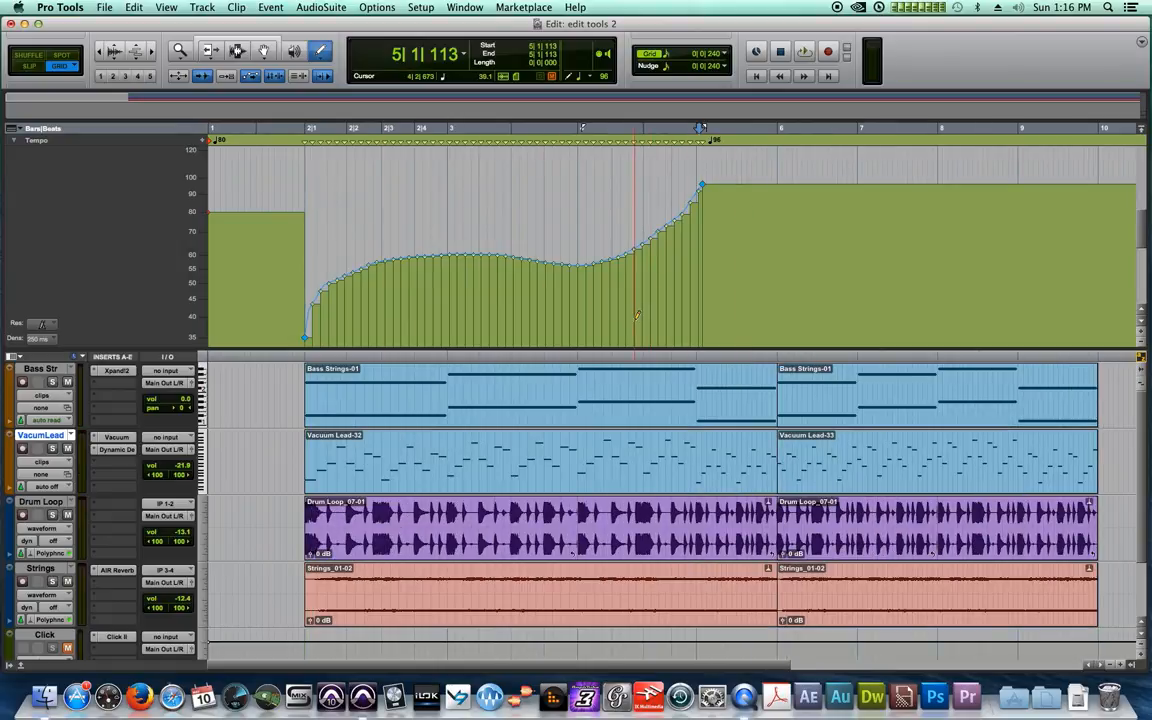
key(super+z)
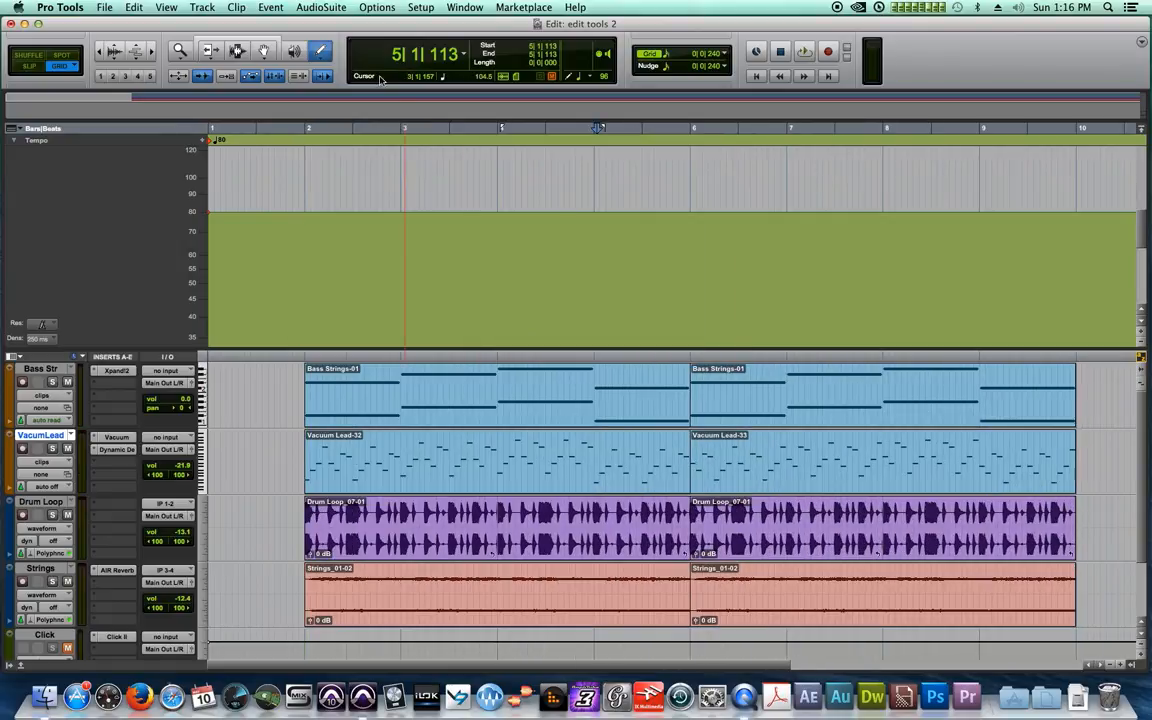
Step: Draw the rising tempo change again with the S-Curve pencil shape, from bar 2 up to about 82.5 BPM, and undo it
click(323, 57)
click(345, 203)
drag(672, 256, 652, 268)
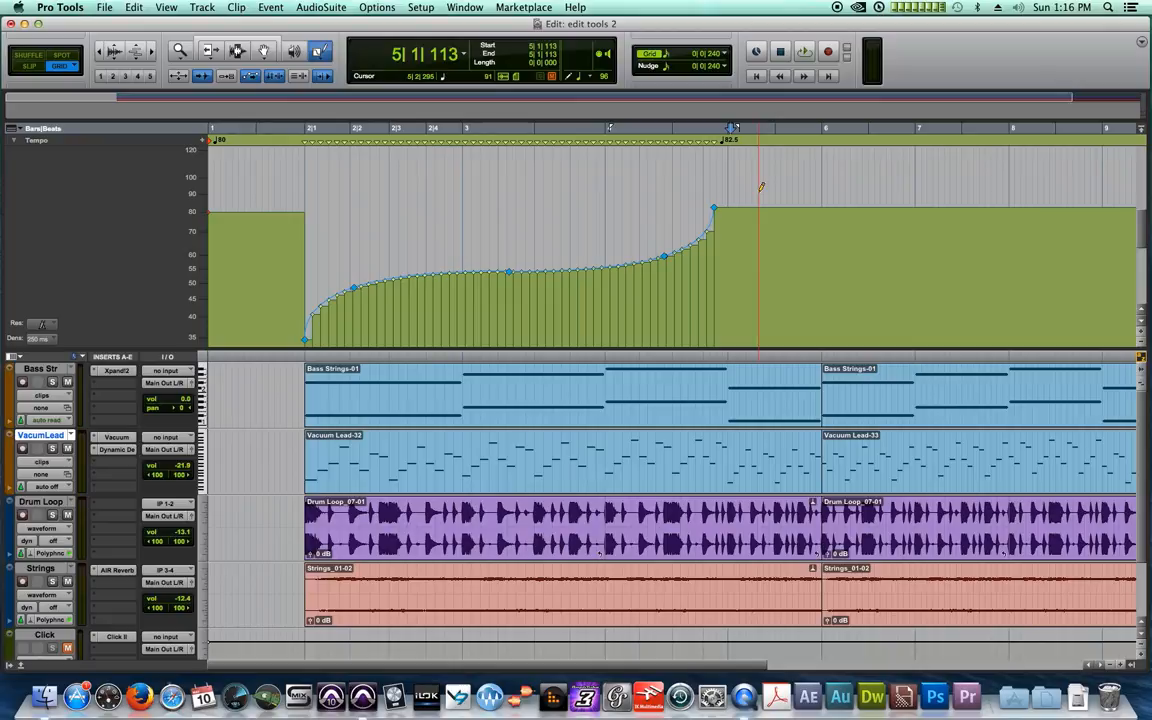
key(super+z)
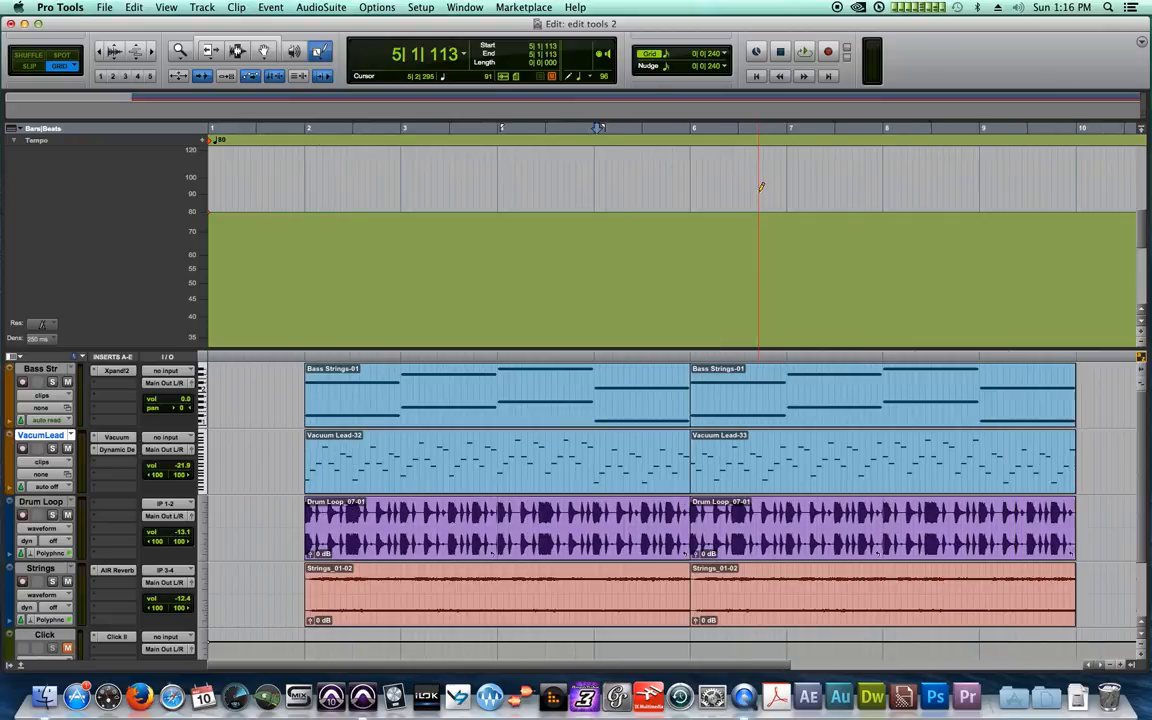
Step: Set the Pencil tool to the Line shape and reduce the height of the Tempo editor
click(319, 57)
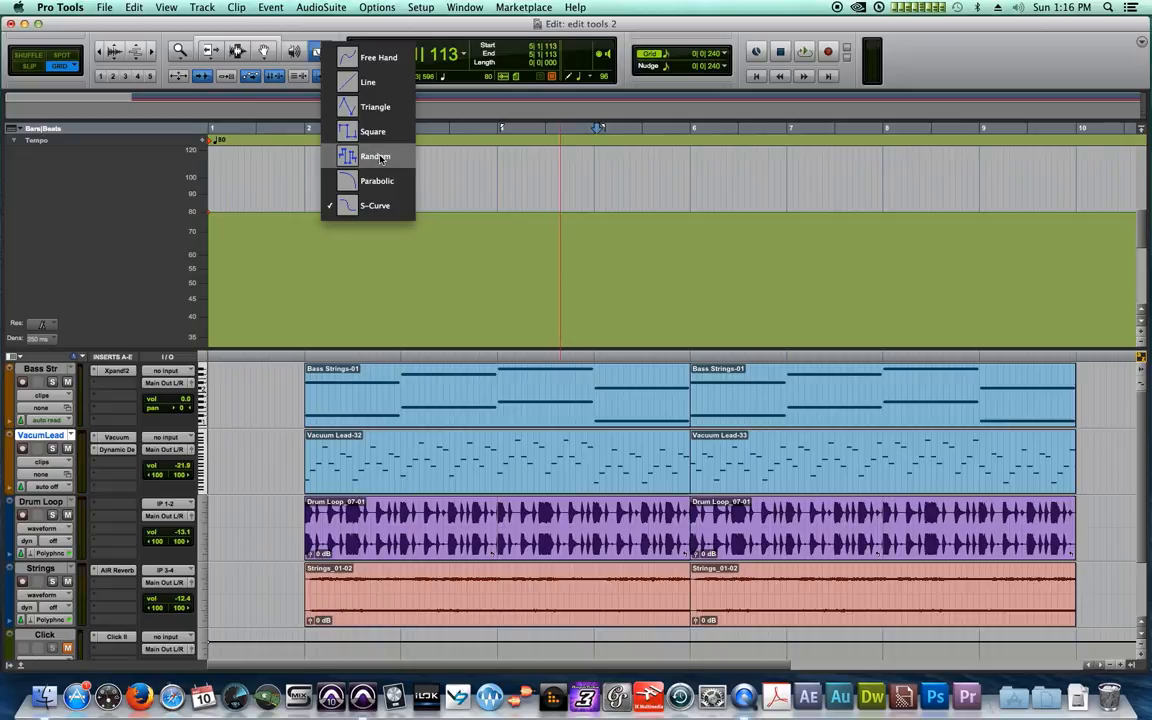
click(371, 82)
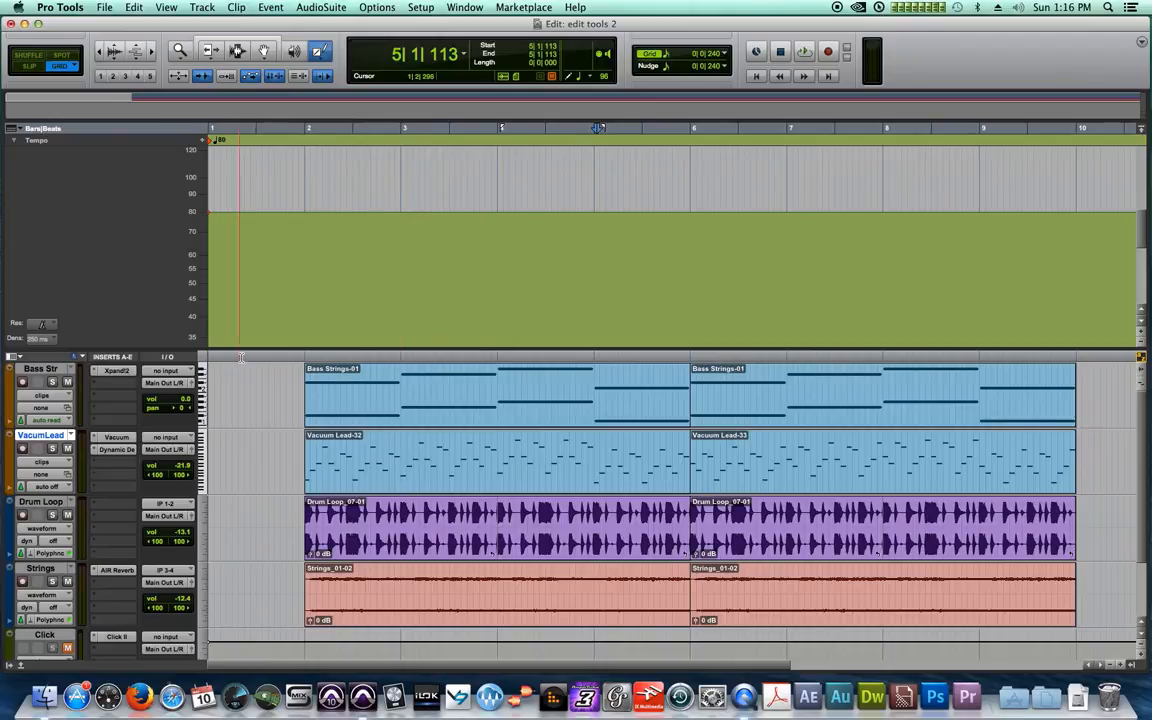
drag(246, 340, 238, 222)
key(super+z)
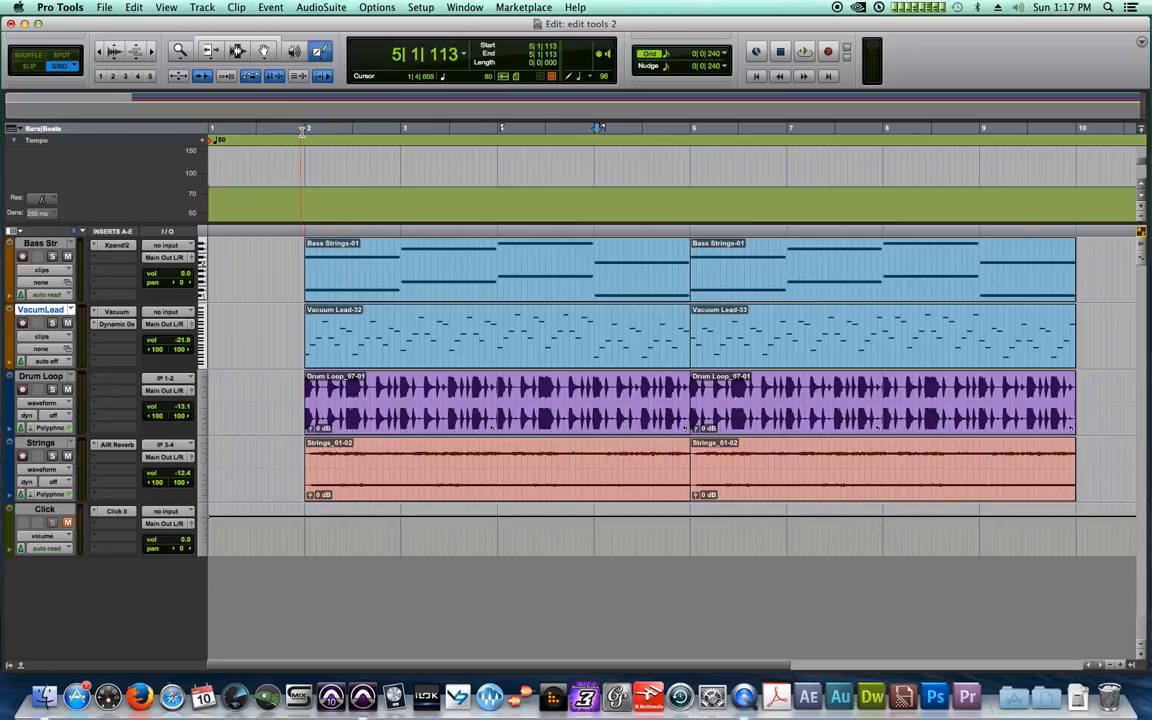
click(321, 50)
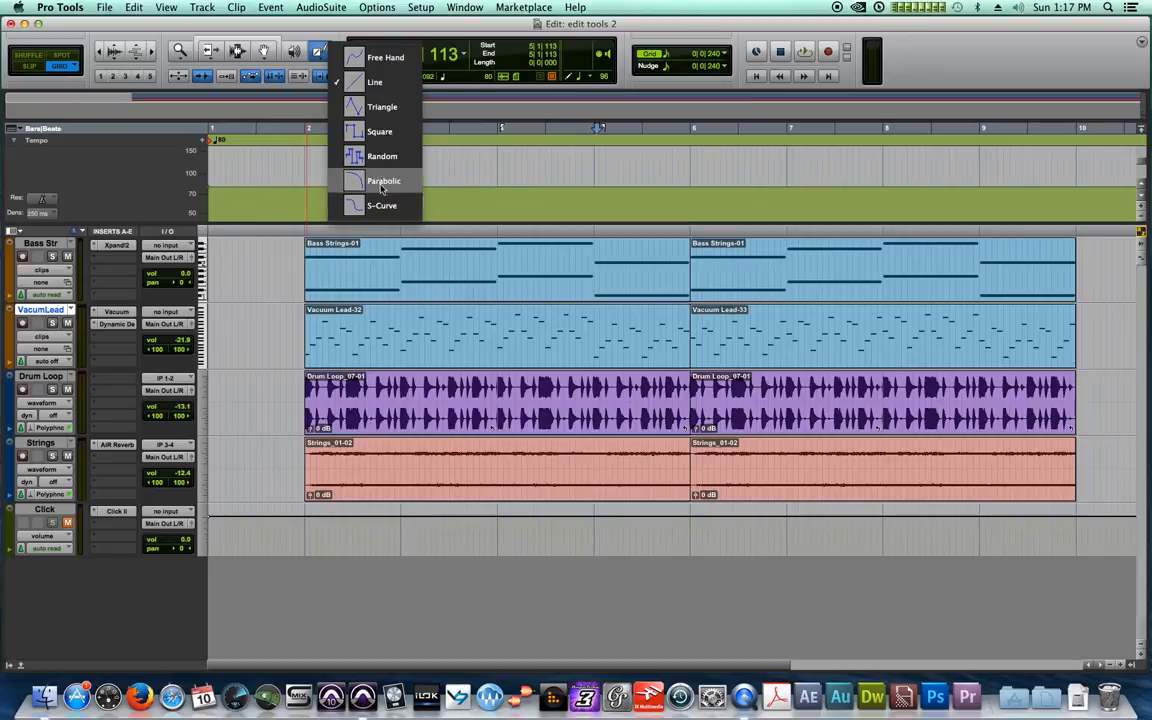
click(302, 30)
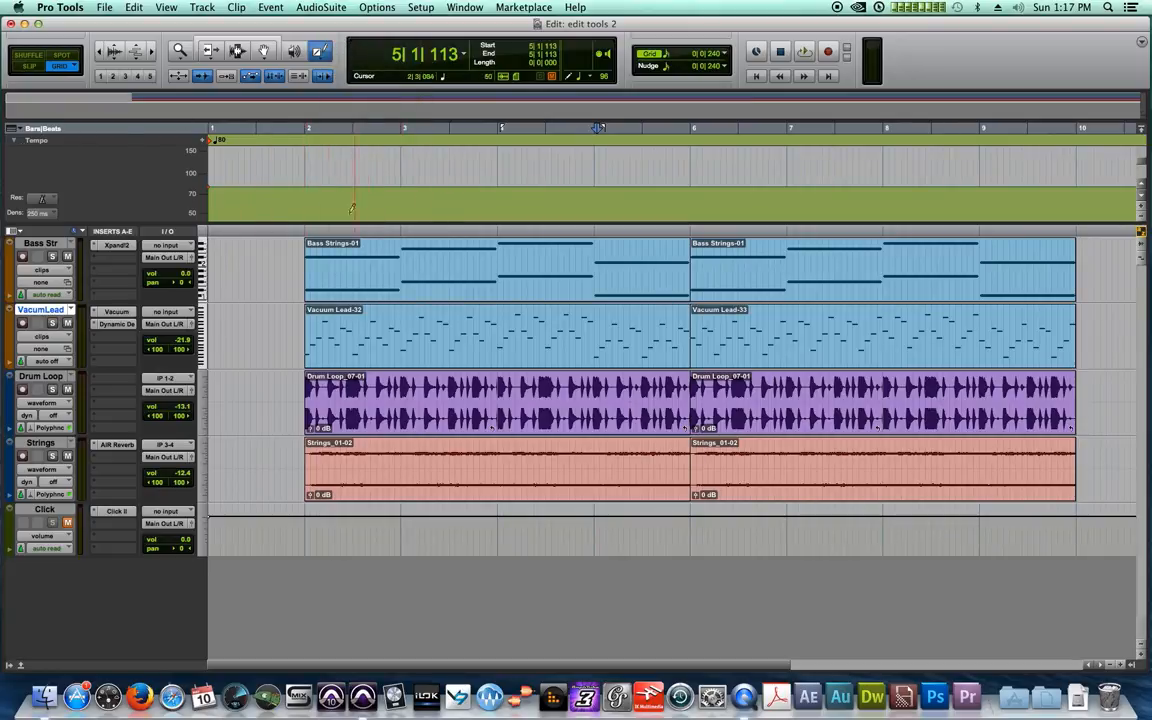